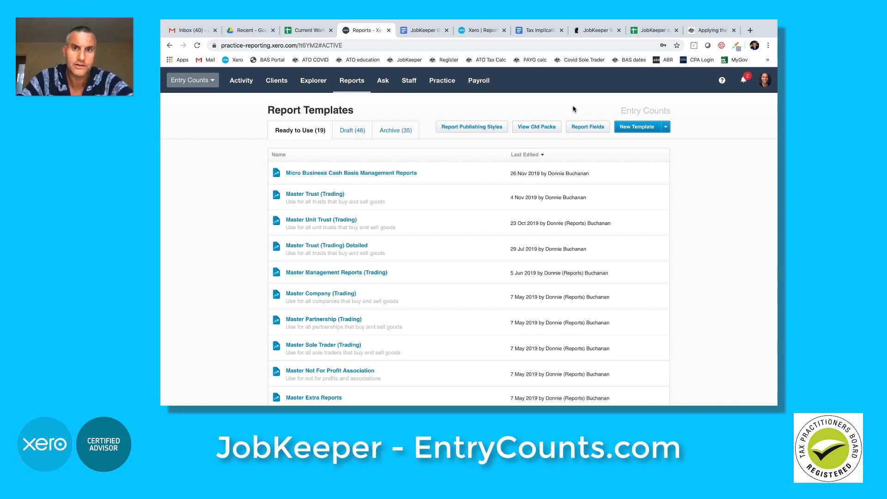
Step: Look over the report codes of the accounts awaiting review in Demo Company (AU) and its accounting options
click(482, 32)
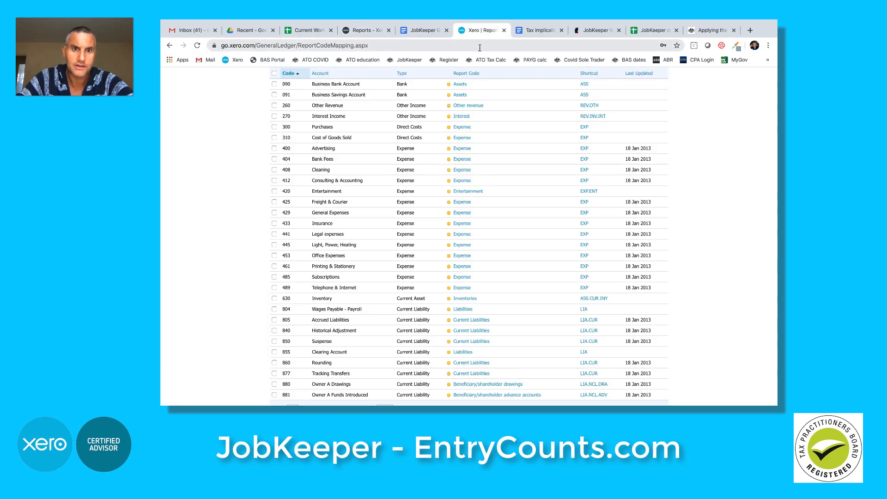
scroll(383, 134, up, 5)
click(375, 105)
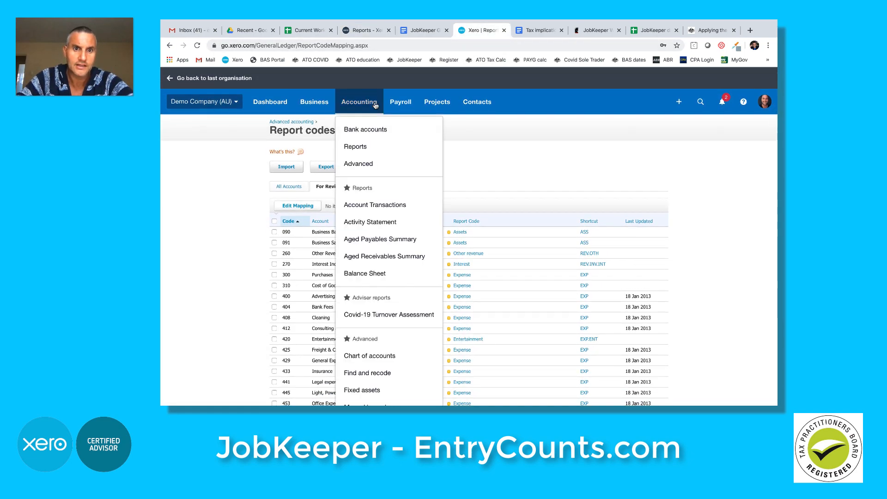
click(539, 159)
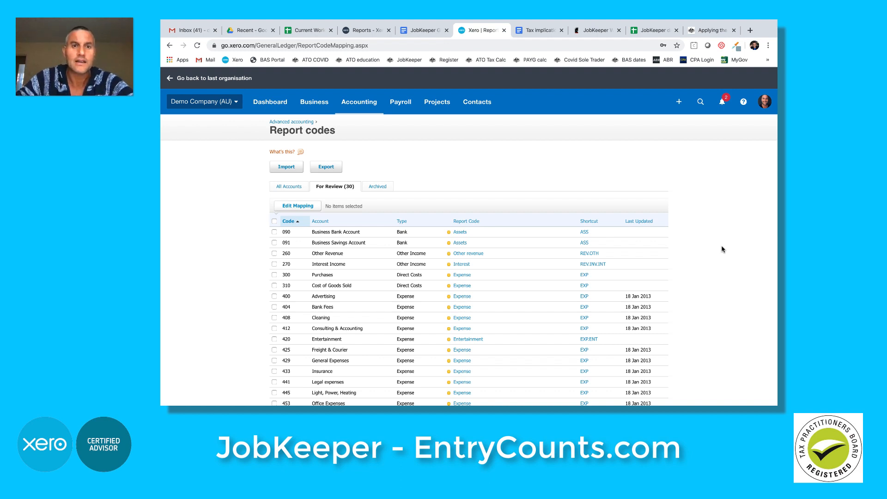
Step: Return to the practice's Report Templates page and create a new blank template
click(364, 32)
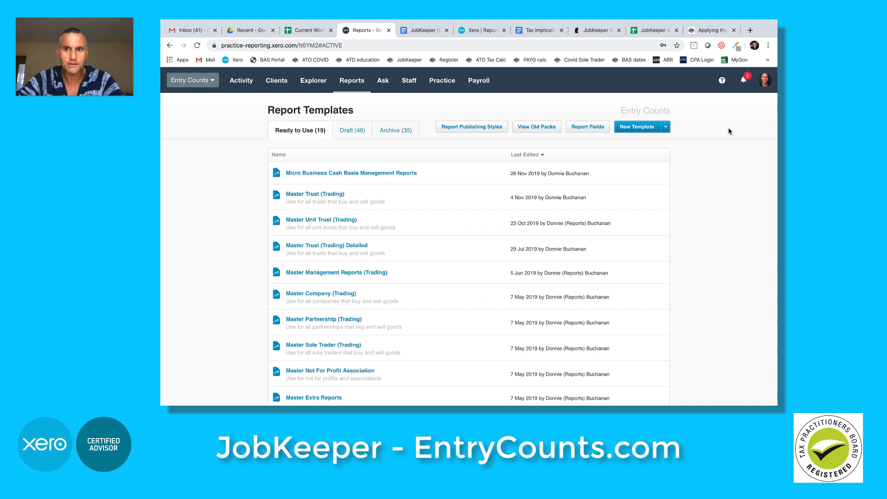
click(665, 130)
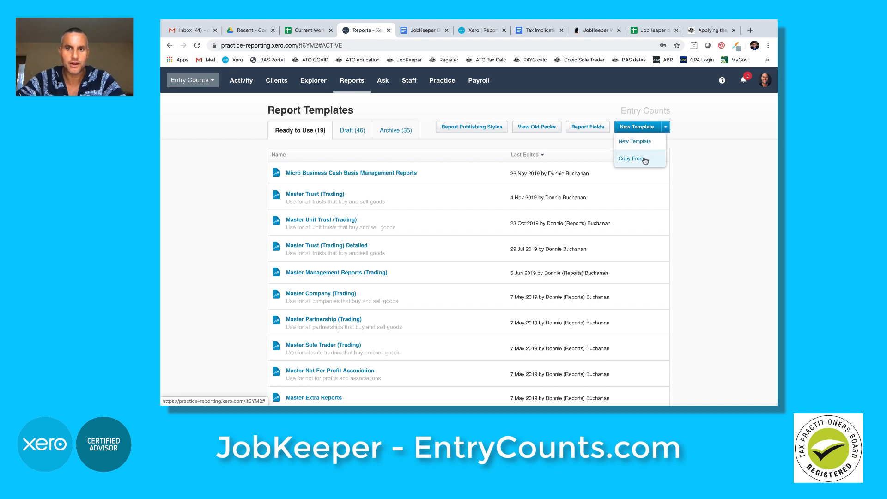
click(647, 142)
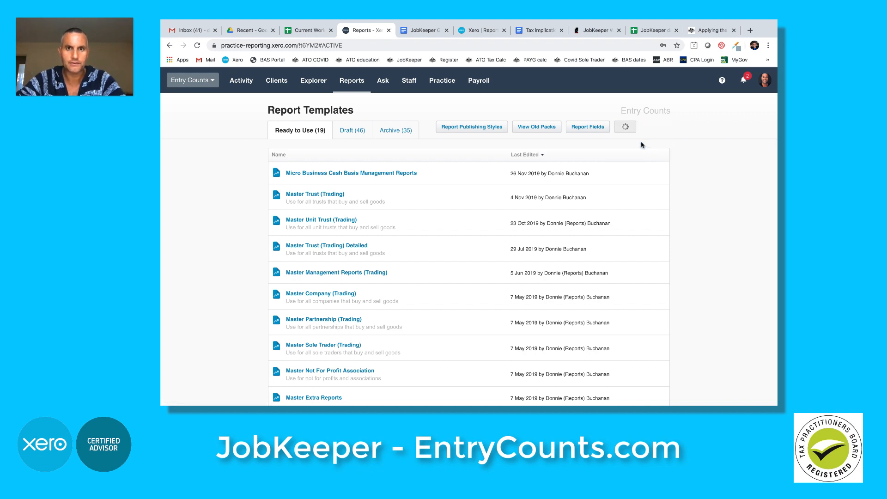
Step: Rename the untitled template as "Monthly Jobkeeper GST Turnover Tester" without a description and save it as a draft
click(341, 124)
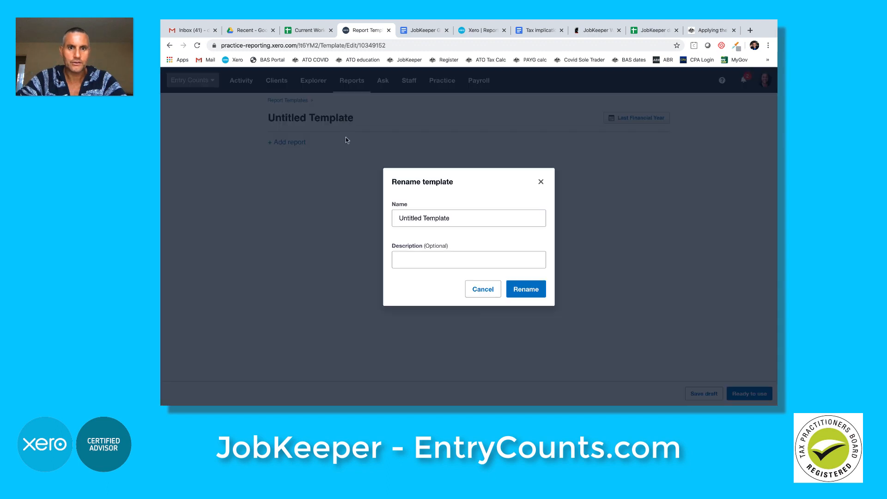
drag(459, 218, 392, 216)
text(Monthly Jobkeeper GST Turnover Tester)
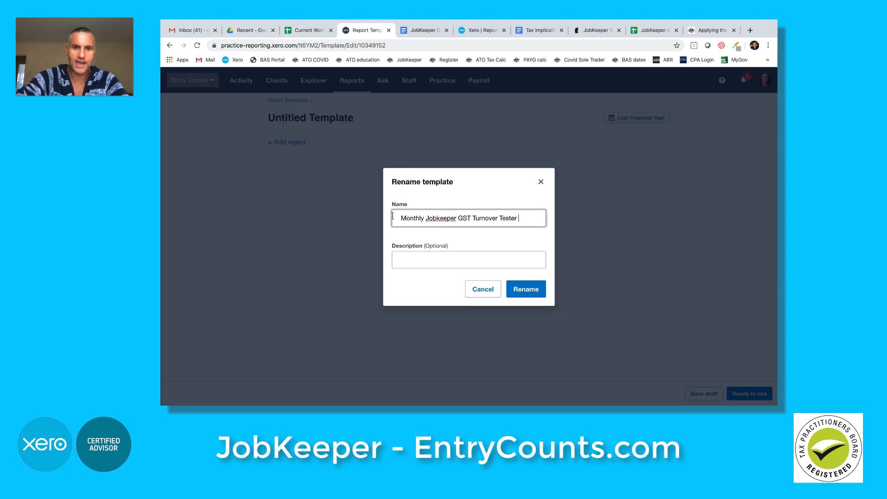
key(Tab)
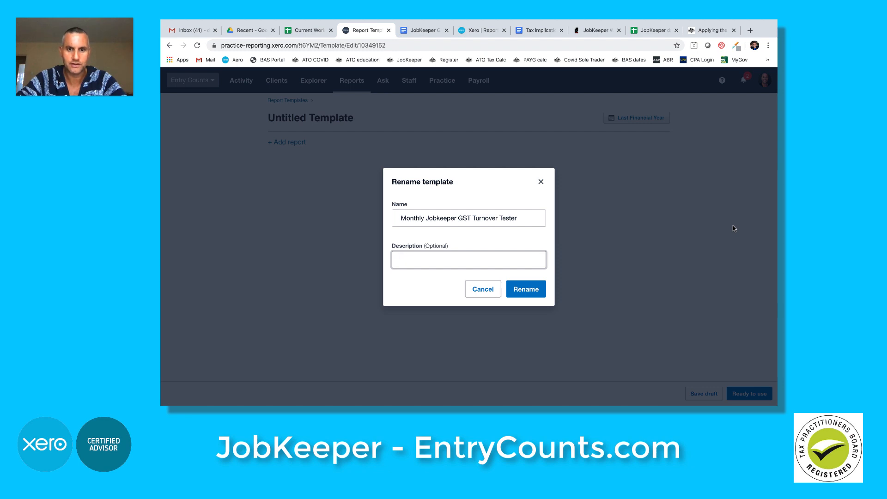
key(Return)
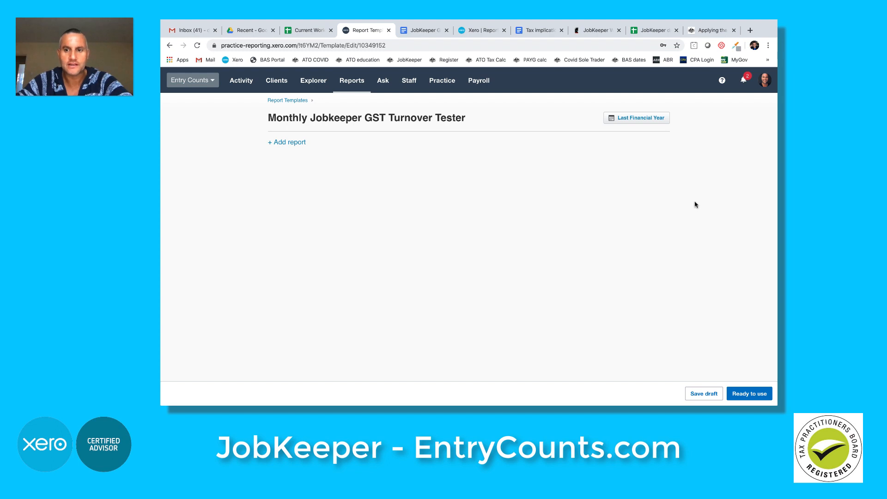
click(706, 395)
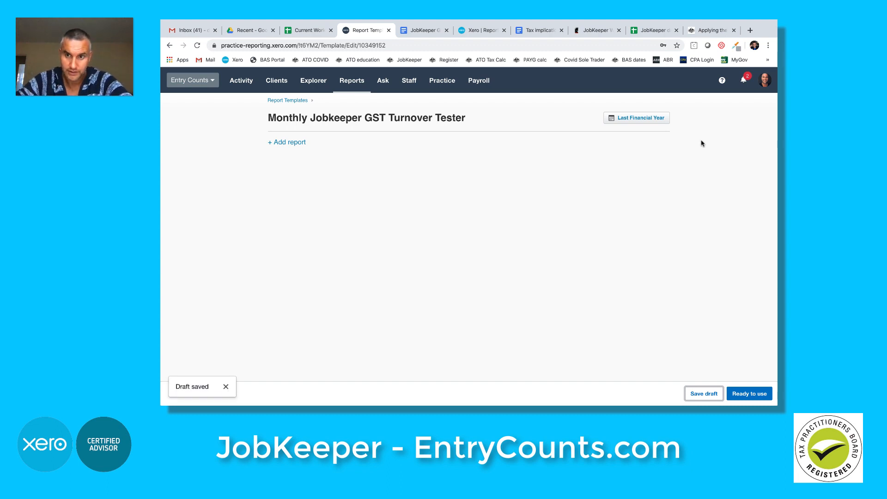
Step: Set the template's date range to Last Month
click(648, 121)
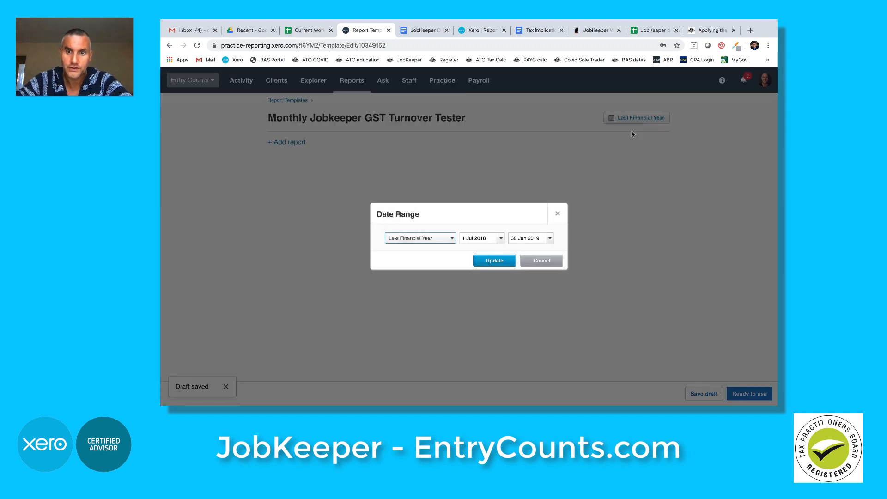
click(446, 241)
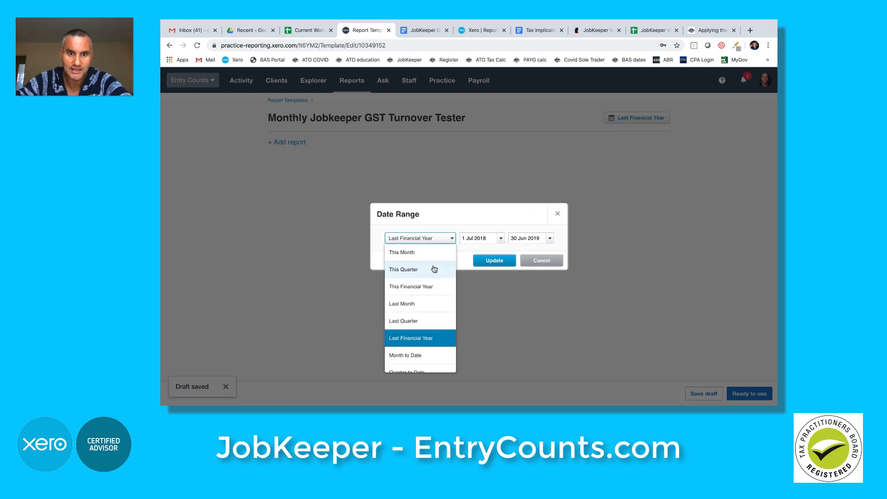
click(430, 302)
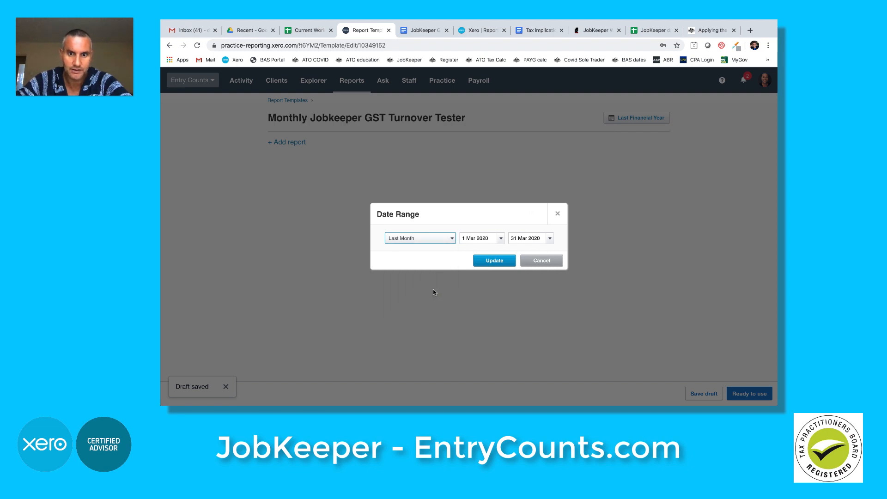
click(493, 261)
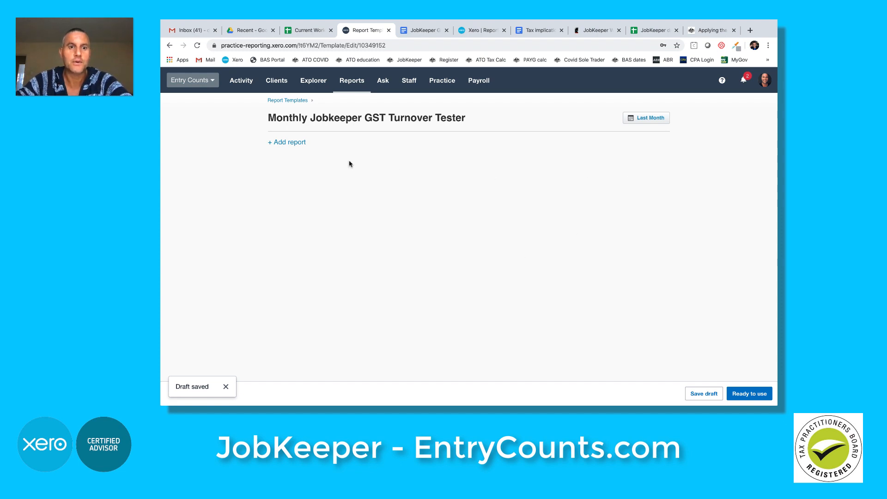
Step: Add the Income Statement report from "Xero - Company - Annual Accounts" to the template
click(294, 144)
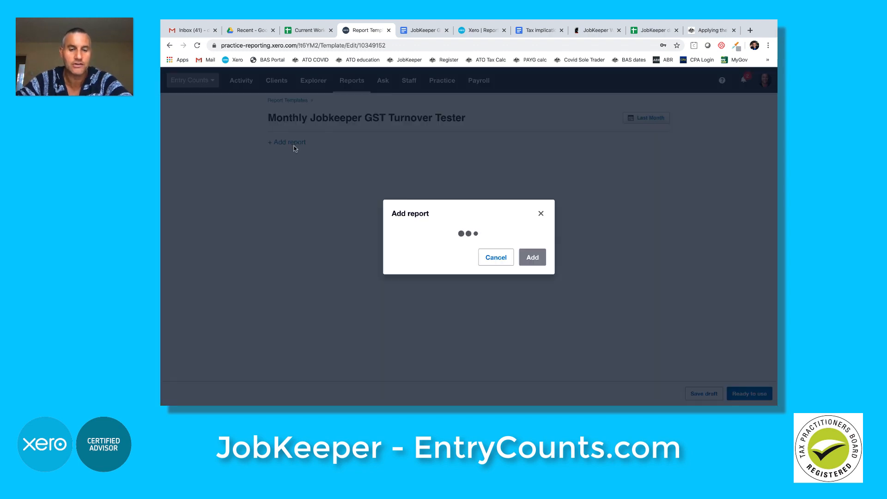
click(414, 248)
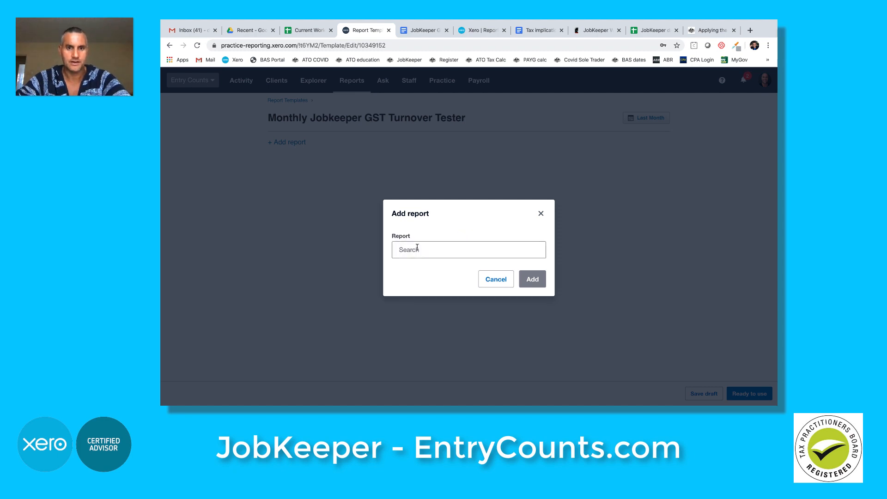
text(income s)
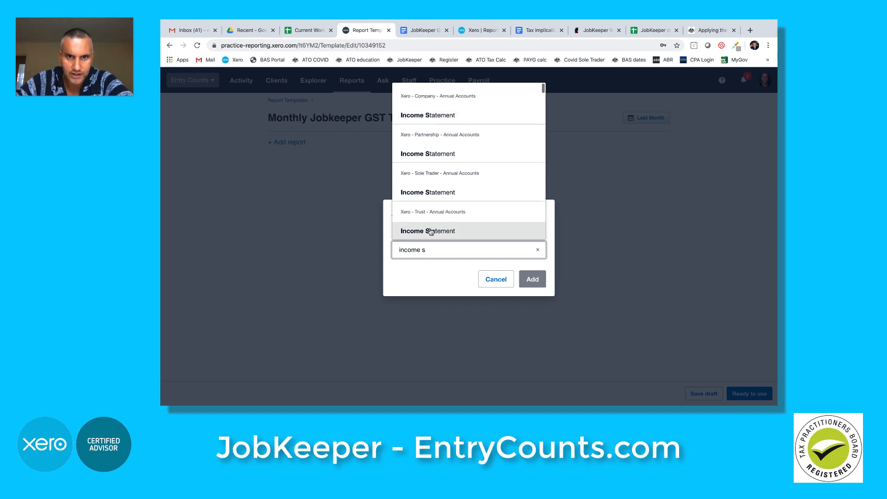
click(469, 119)
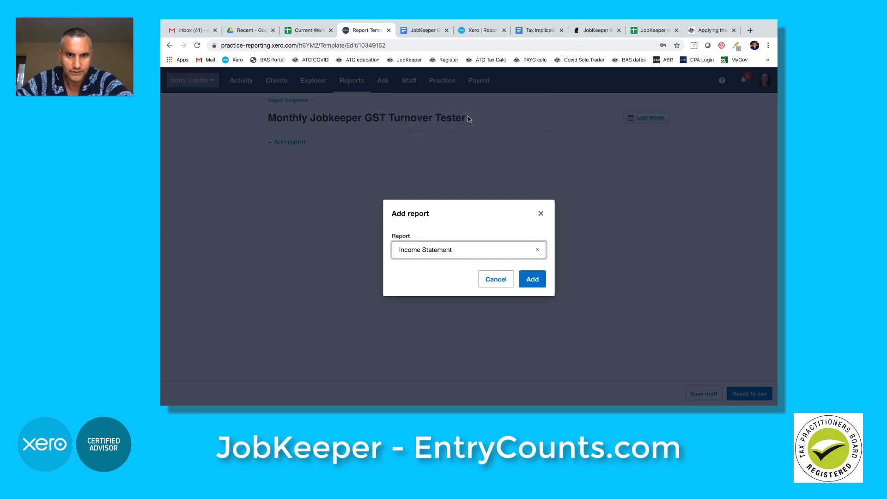
click(529, 280)
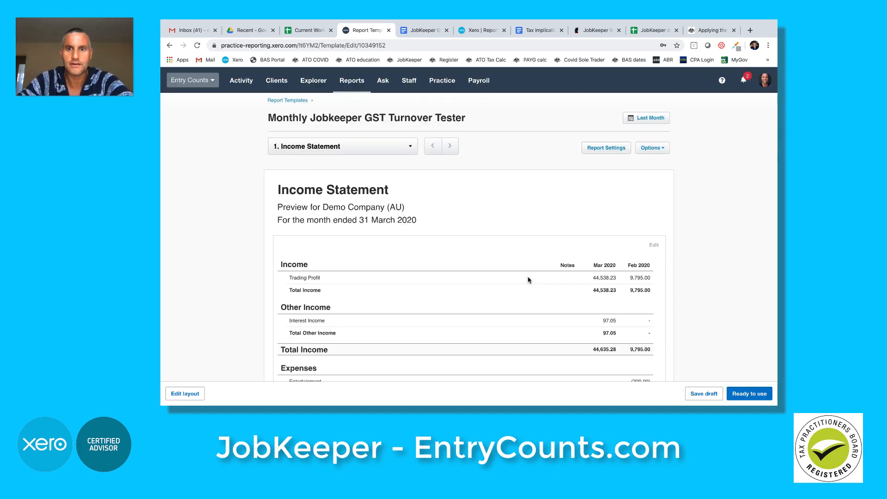
Step: Set the Income Statement to compare with 0 previous periods and show no decimals, and save the draft
click(616, 150)
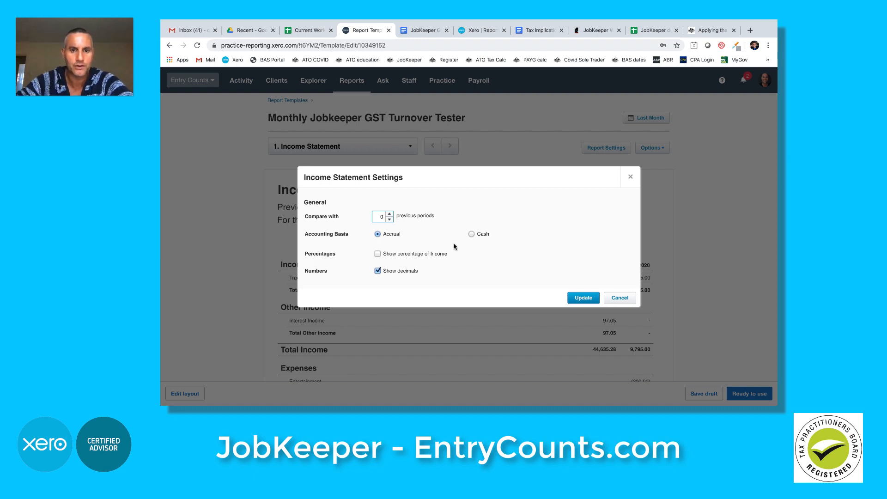
click(378, 271)
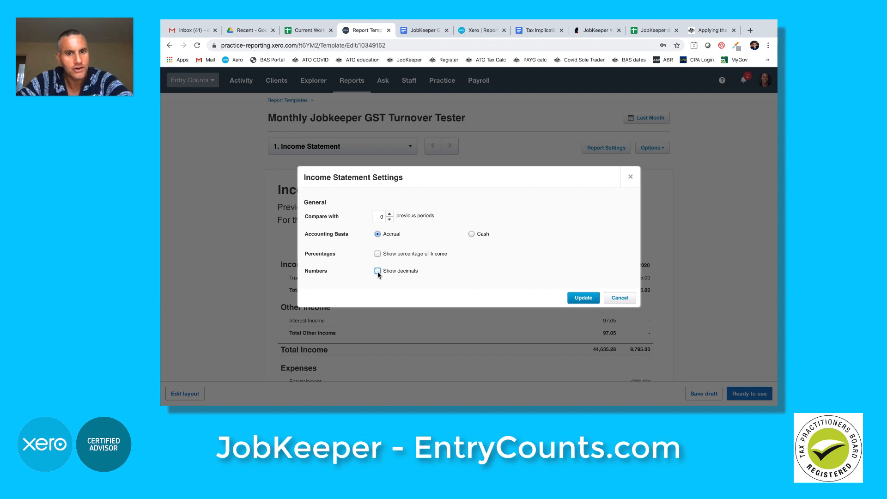
click(580, 299)
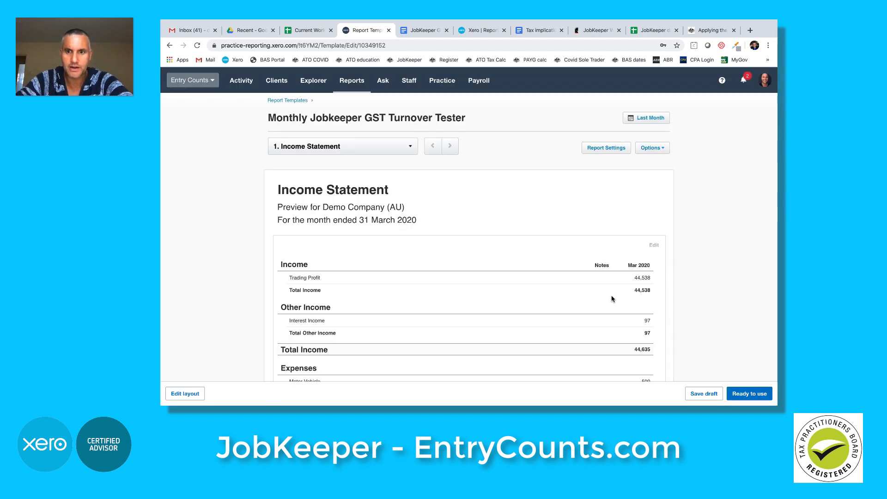
click(702, 394)
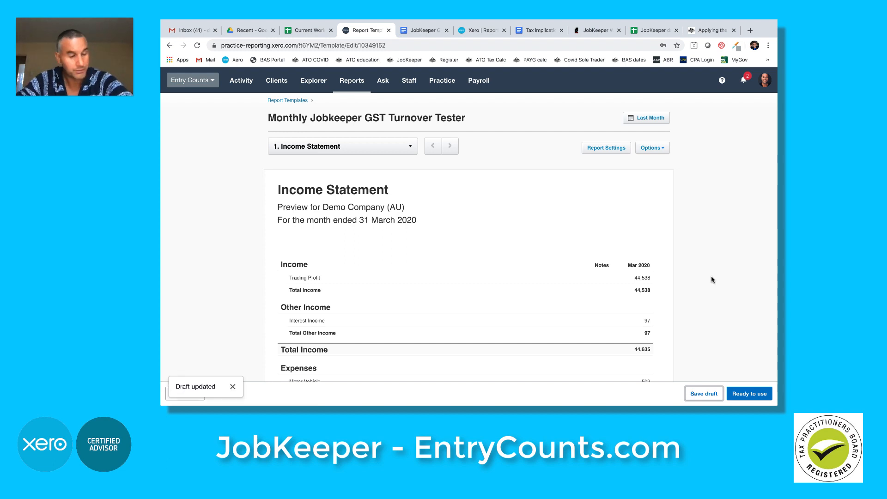
click(664, 150)
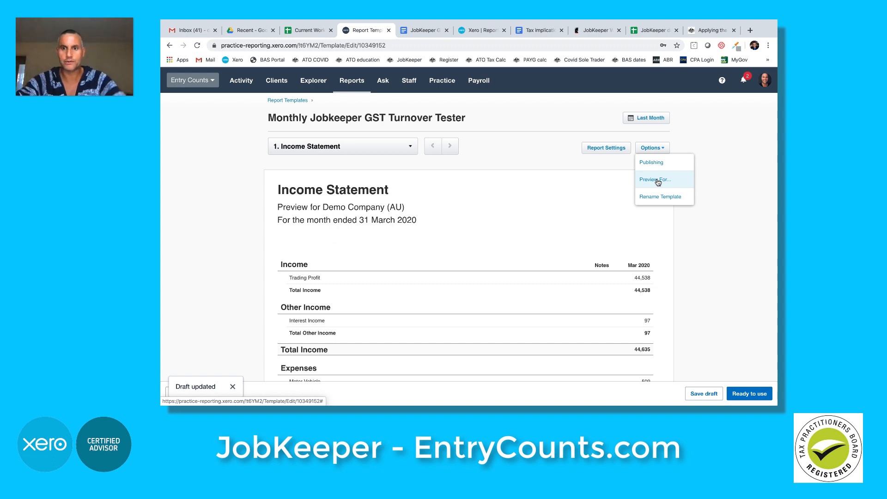
click(723, 177)
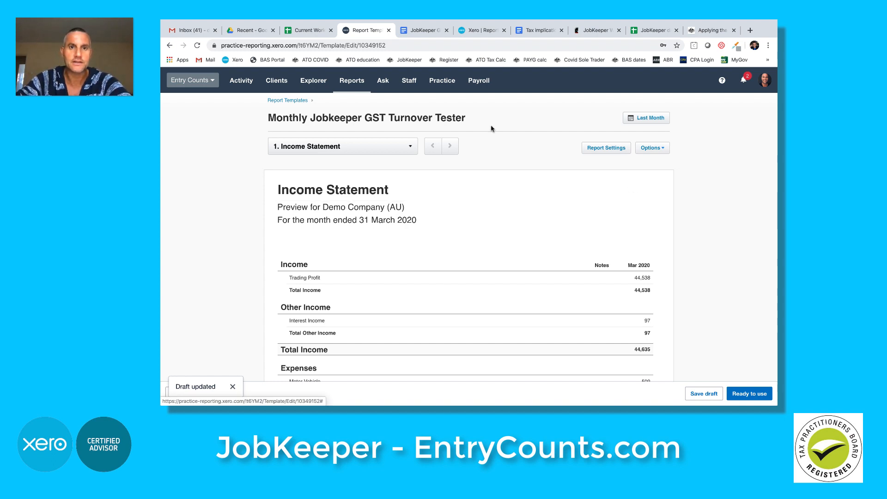
Step: Copy "GST Turnover Comparatives" from the JobKeeper notes in Google Docs and replace the Income Statement's title in the Xero template with it
click(422, 31)
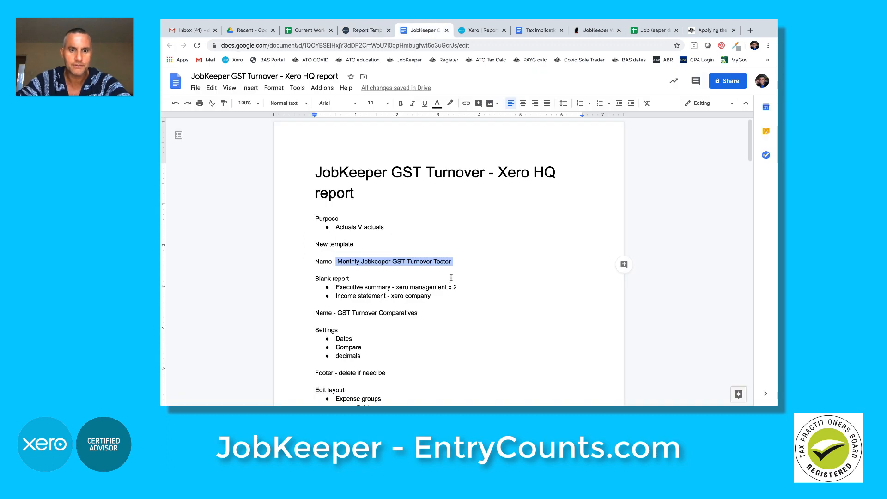
scroll(443, 287, down, 2)
drag(418, 263, 337, 266)
key(super+c)
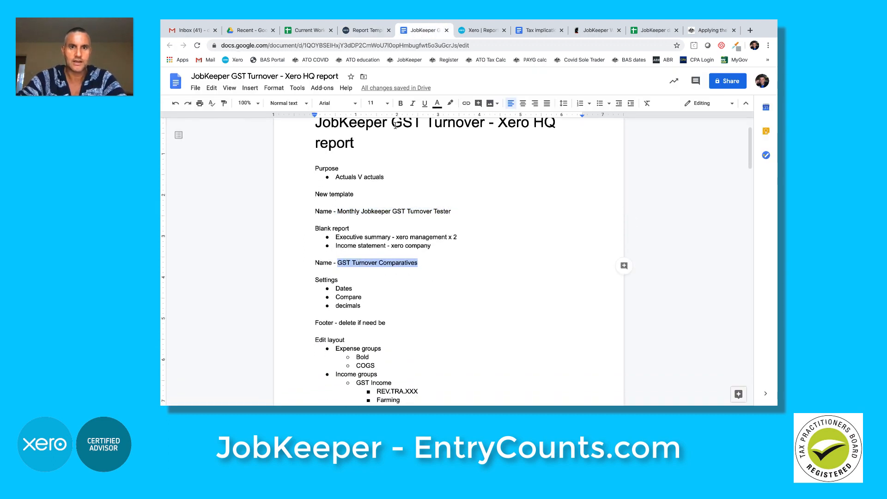
click(367, 30)
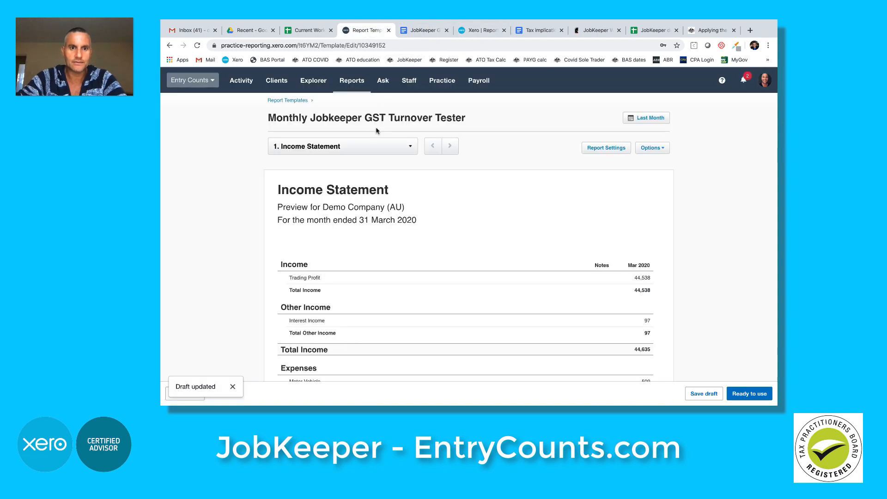
click(357, 191)
key(super+v)
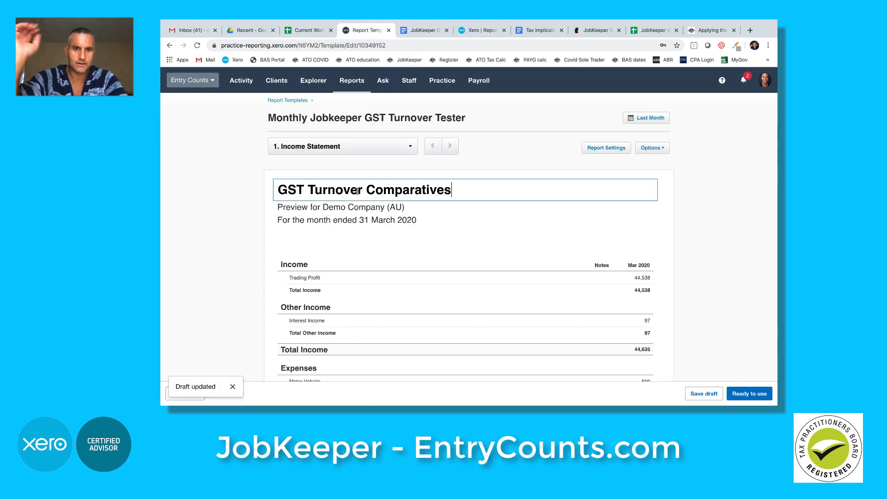
click(496, 156)
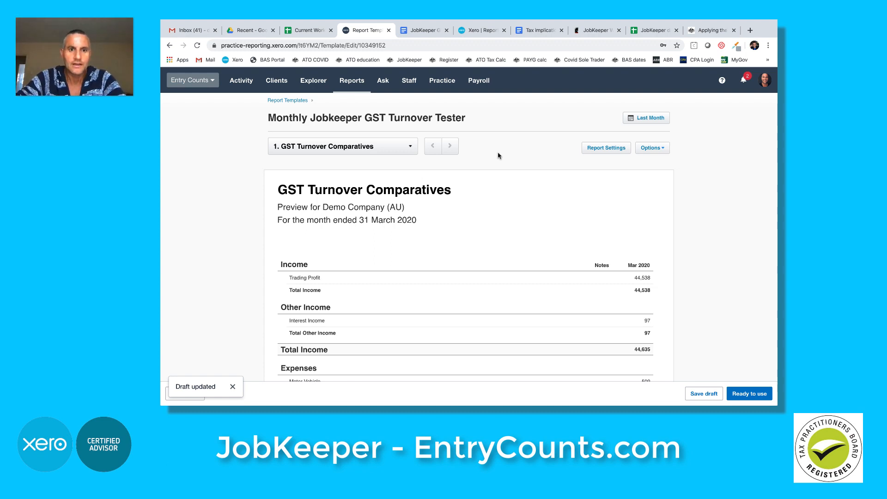
Step: Add the Executive Summary report from "Xero - Management Report" to the template
click(405, 147)
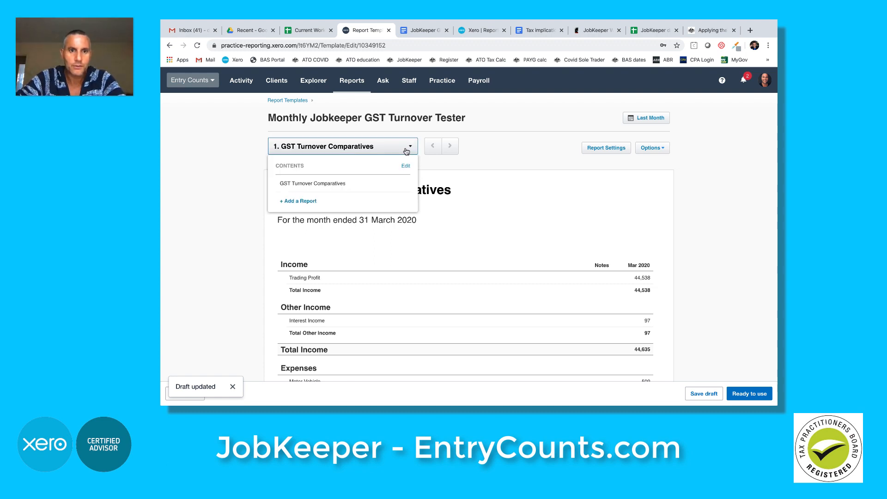
click(308, 202)
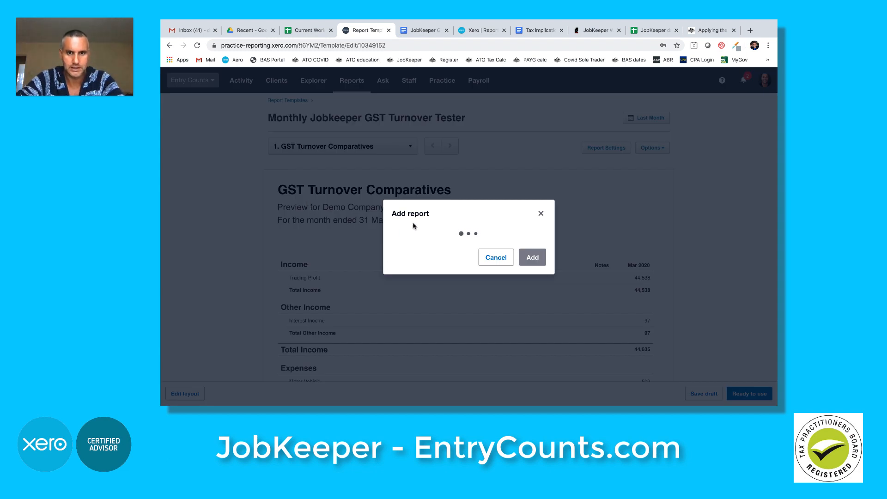
click(415, 249)
text(e)
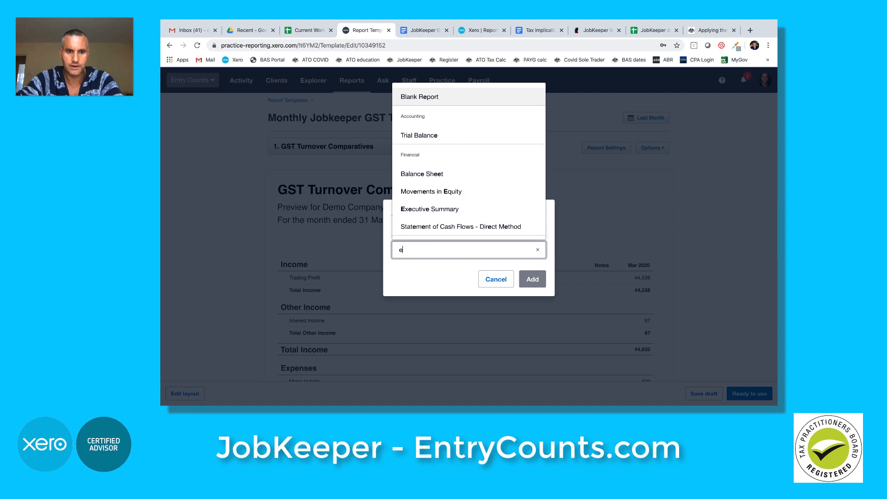
text(xec)
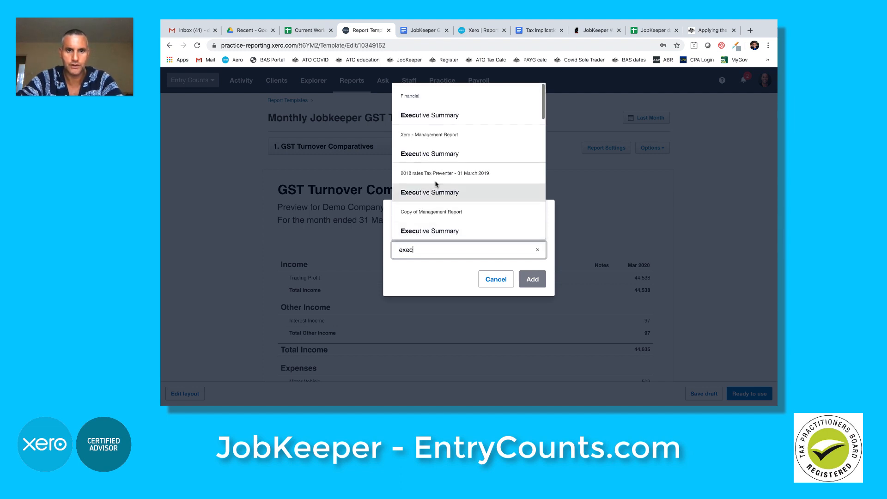
click(447, 159)
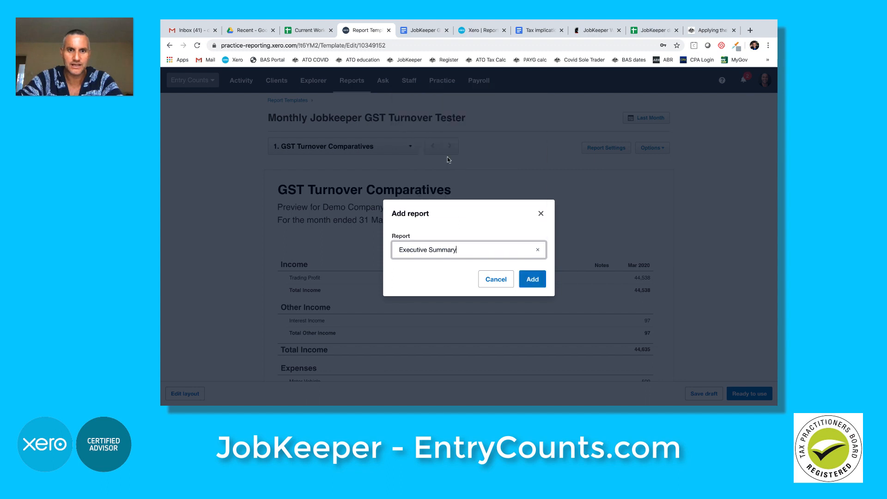
click(533, 279)
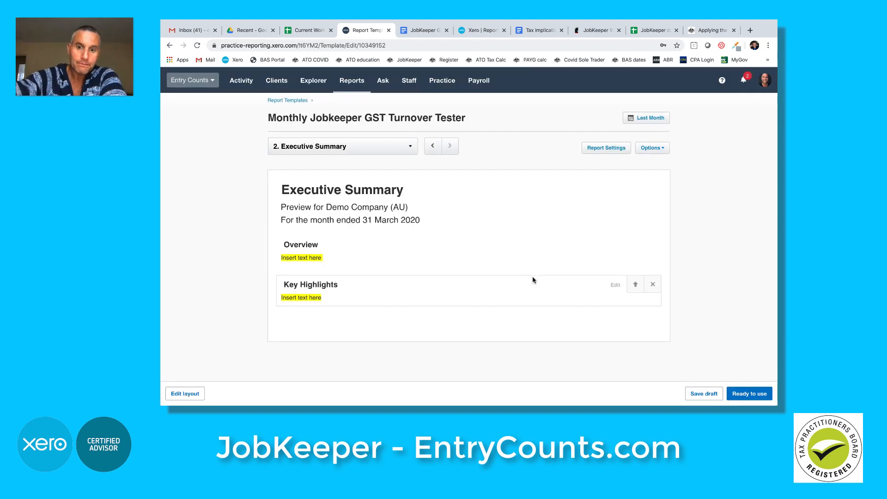
Step: Remove the Key Highlights section from the Executive Summary and delete the placeholder text in the Overview section
click(653, 284)
click(591, 260)
click(369, 261)
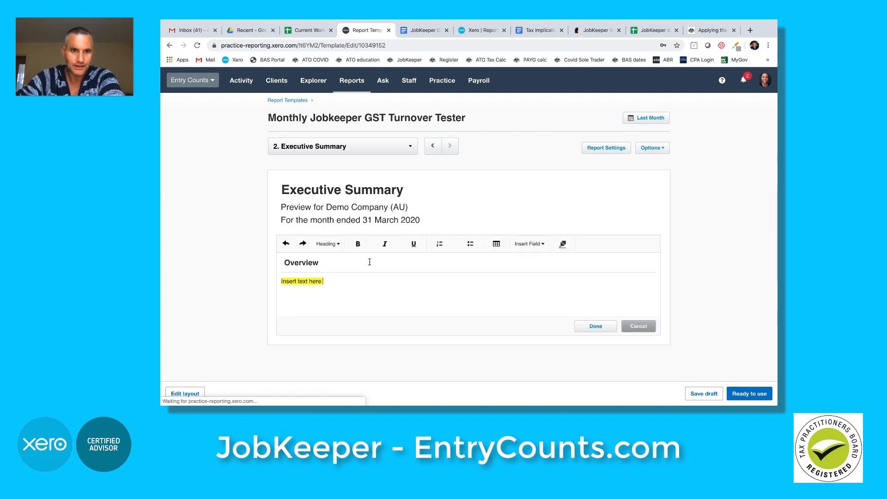
drag(346, 281, 276, 282)
key(BackSpace)
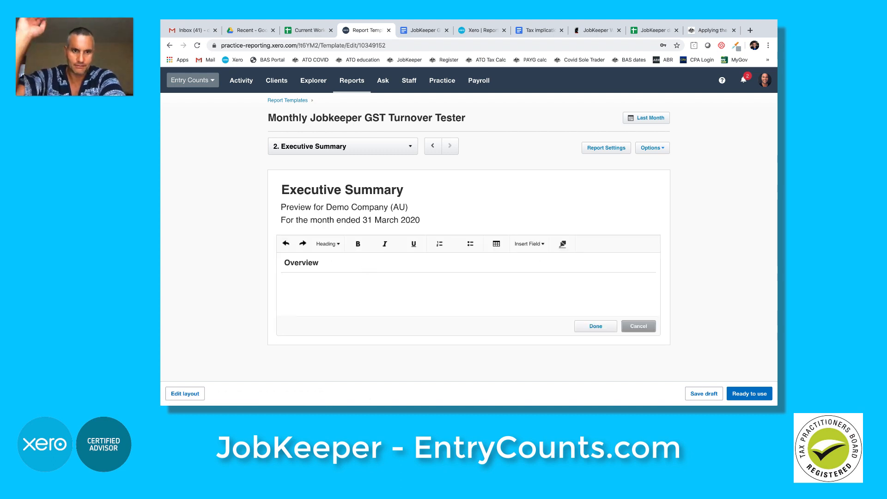
Step: Set the Overview text block's heading to None and save the draft
click(329, 244)
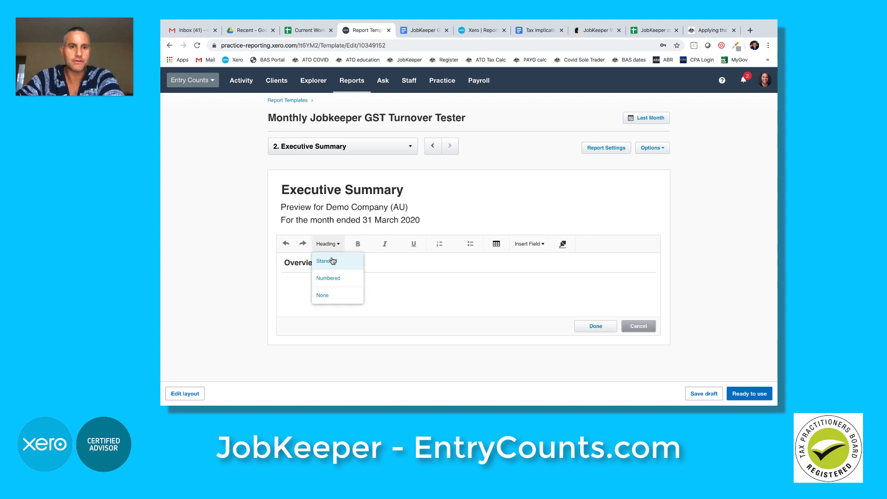
click(337, 295)
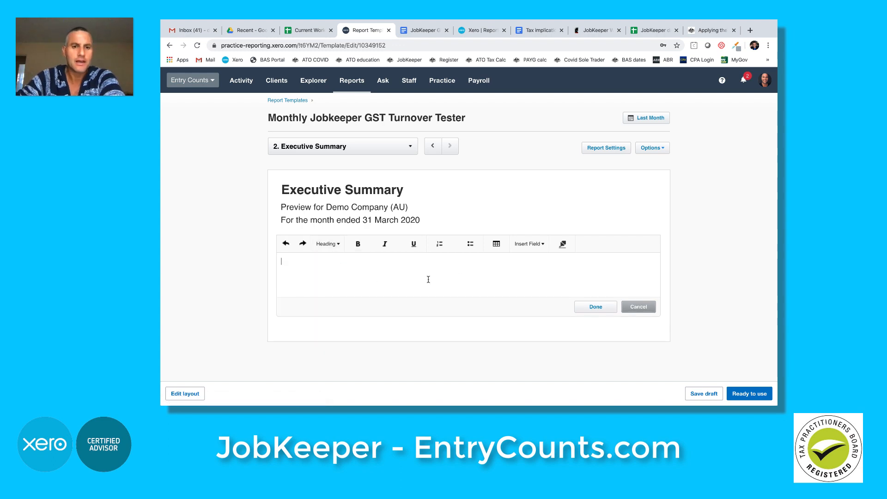
click(704, 394)
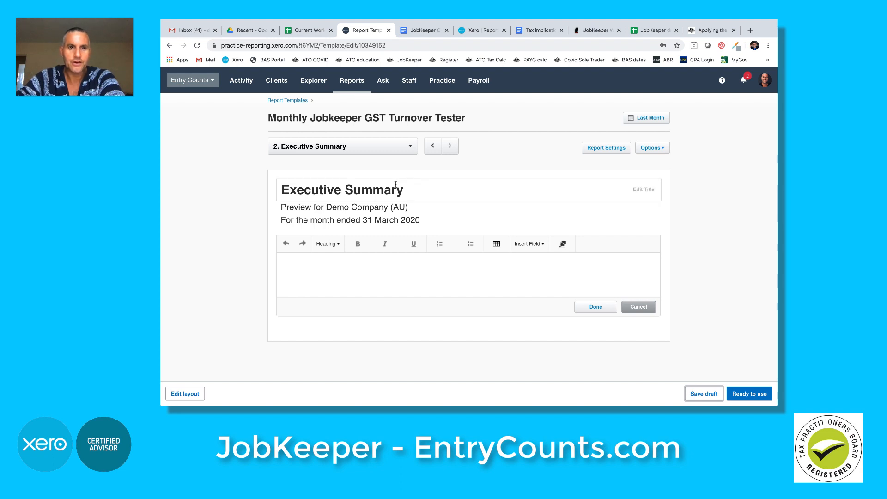
Step: Copy the JobKeeper eligibility statement and its sign-off from the end of the Google Docs notes into the Executive Summary's text block in Xero
click(421, 30)
scroll(410, 190, down, 15)
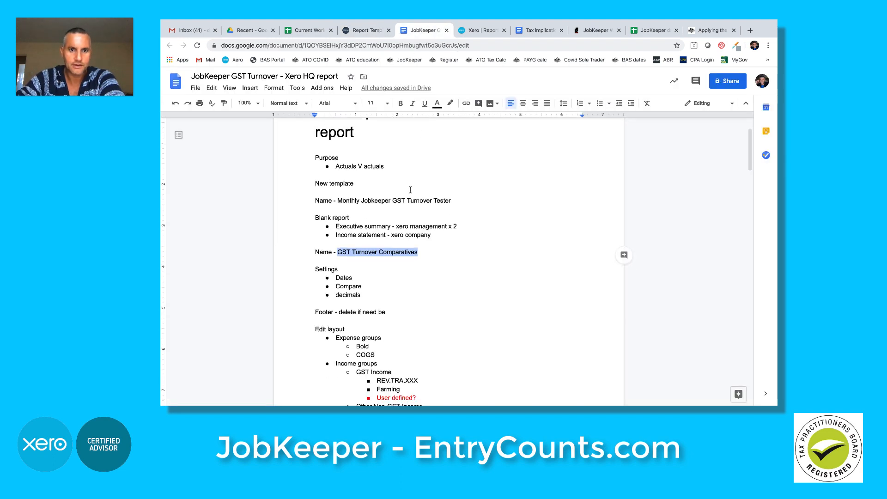
scroll(414, 201, down, 8)
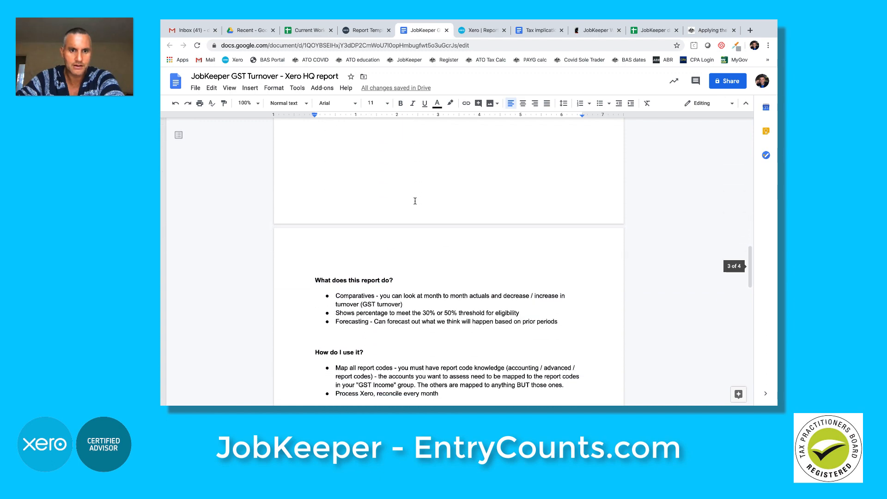
scroll(415, 200, down, 1)
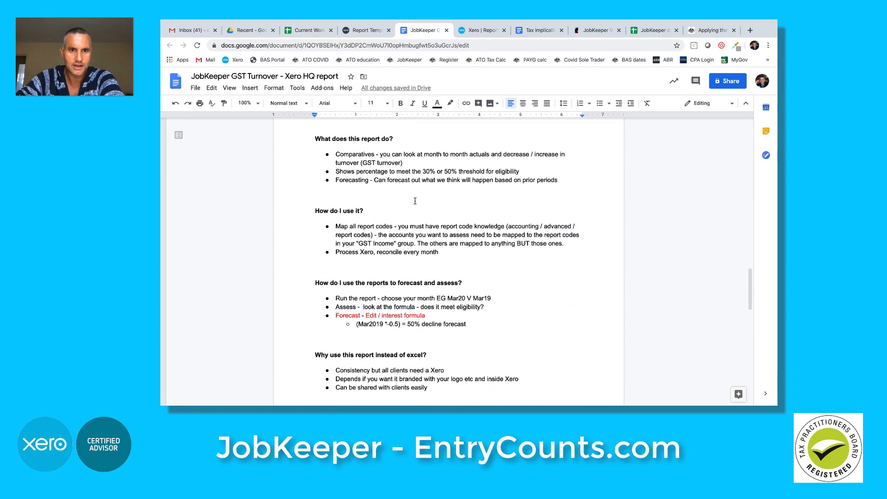
scroll(415, 200, down, 15)
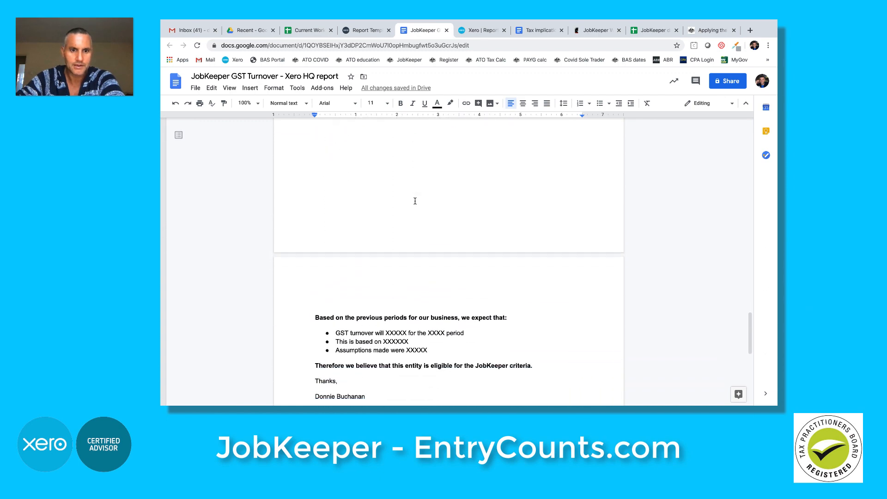
scroll(415, 200, down, 1)
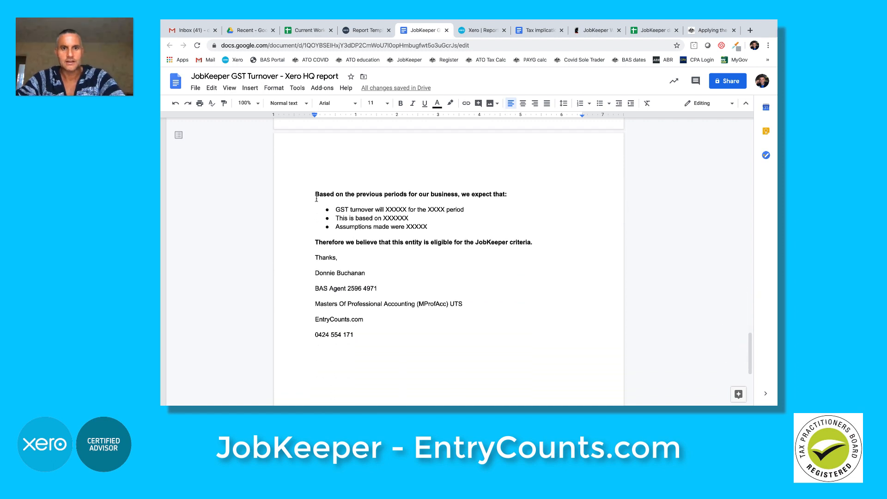
drag(313, 194, 386, 334)
key(ctrl+c)
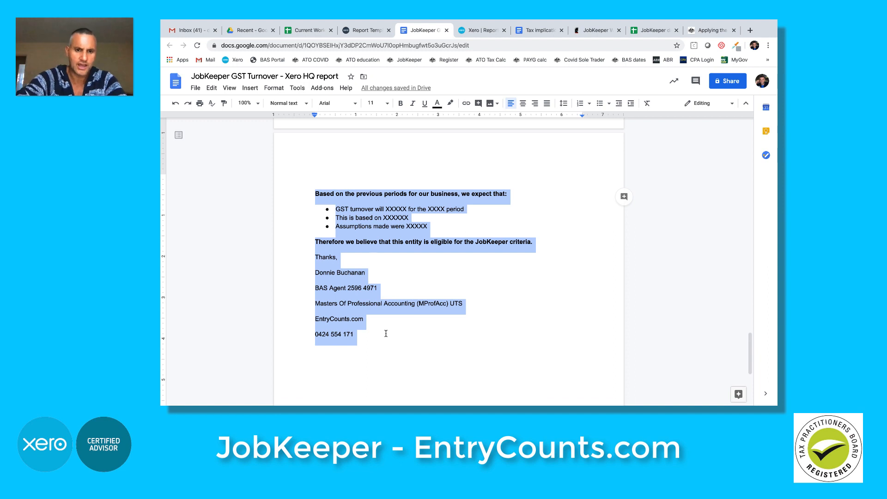
click(367, 30)
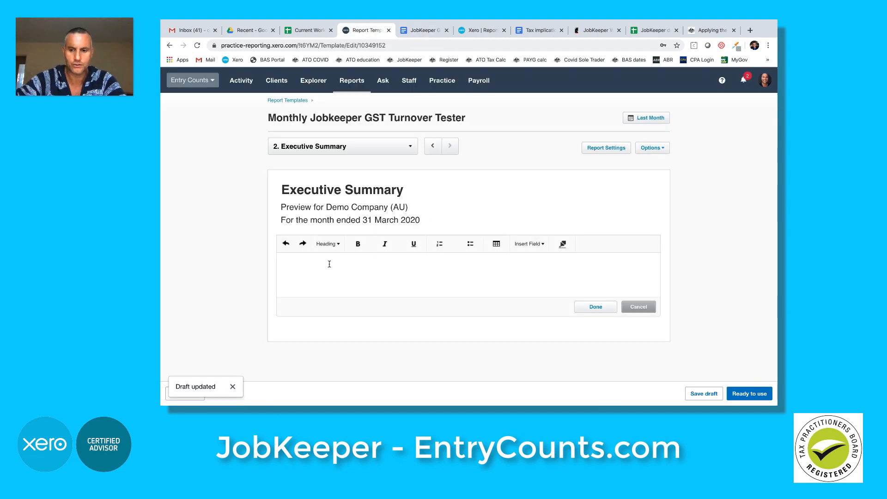
key(ctrl+v)
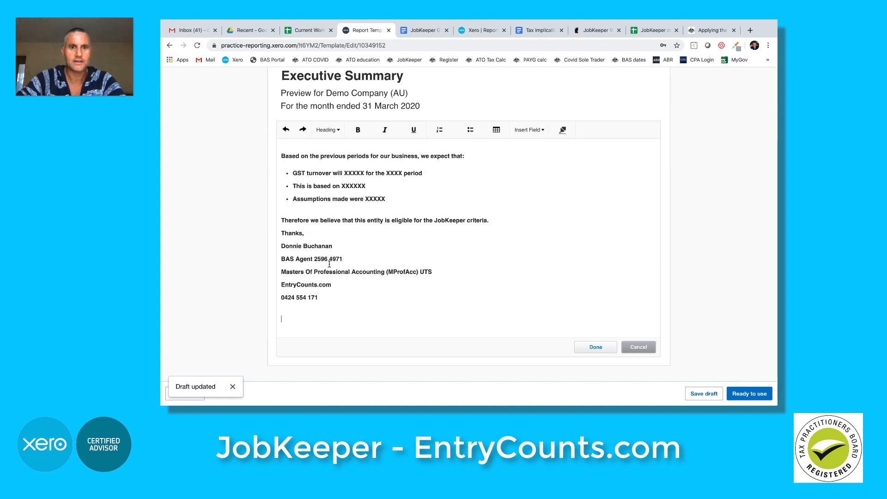
Step: Remove the bold formatting from all the pasted text and delete the blank line above it
key(ctrl+a)
key(ctrl+b)
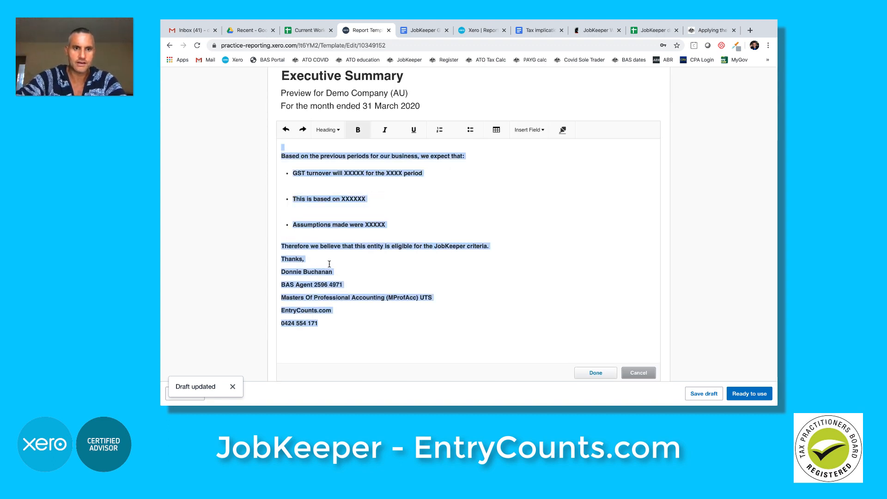
click(358, 132)
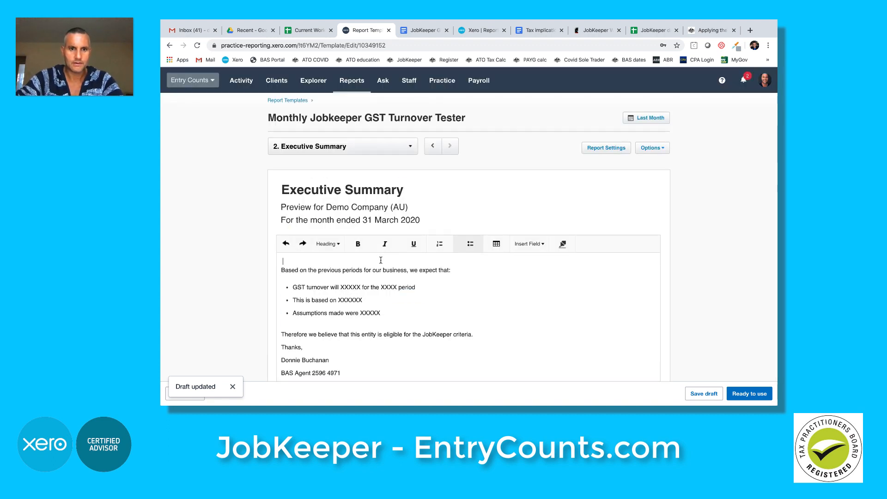
key(Delete)
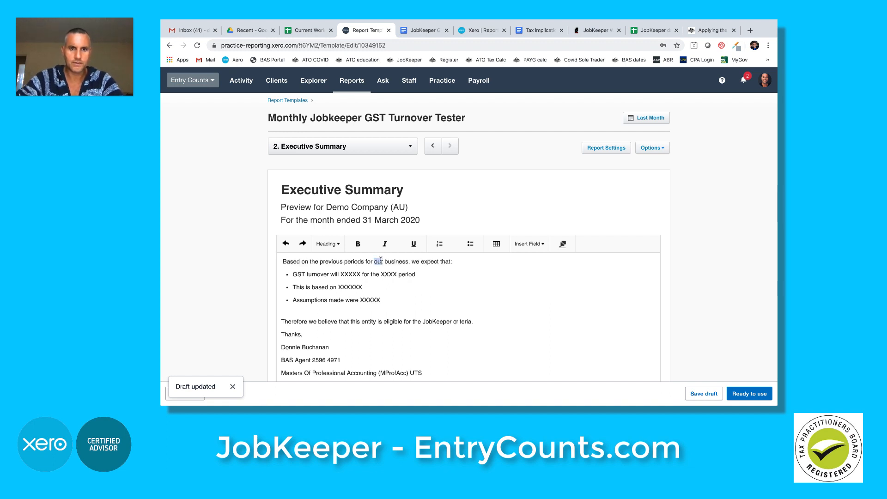
Step: Bold the line "Based on the previous periods for our business, we expect that:" and highlight the three bullet points below it
triple_click(380, 260)
click(359, 244)
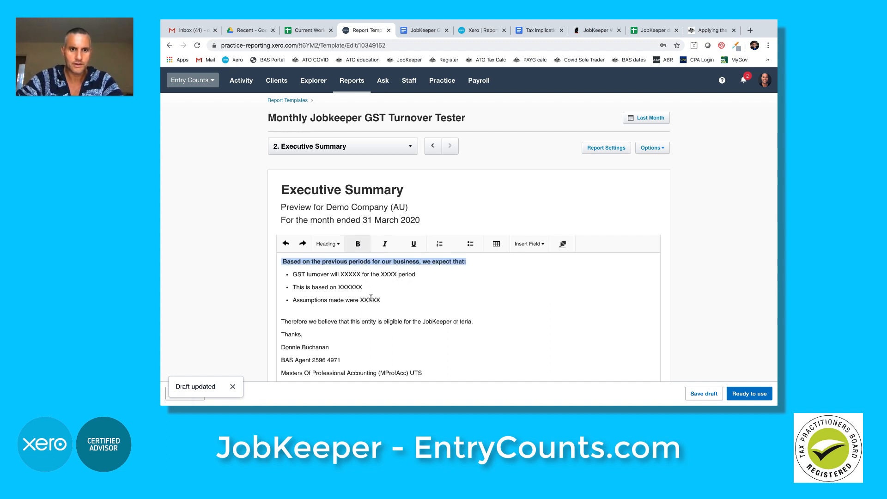
drag(381, 300, 294, 273)
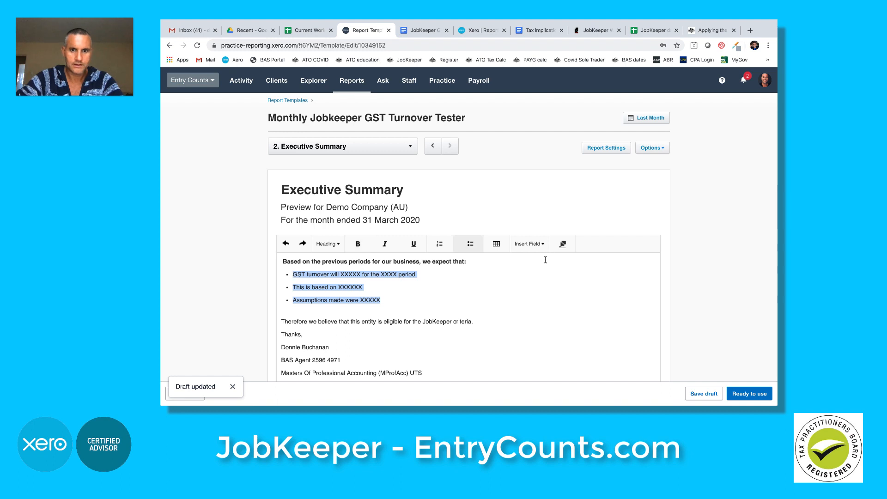
click(562, 243)
Step: Insert a blank line between the JobKeeper eligibility sentence and "Thanks,"
scroll(498, 315, down, 2)
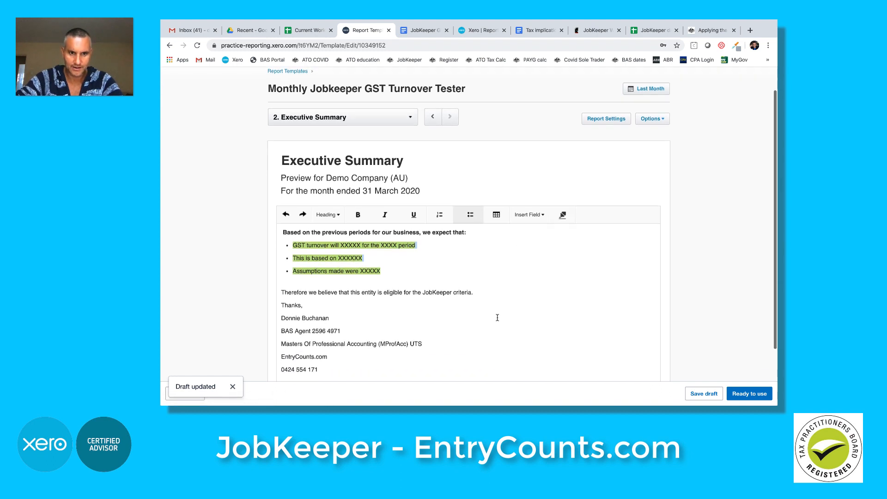
click(486, 274)
key(Return)
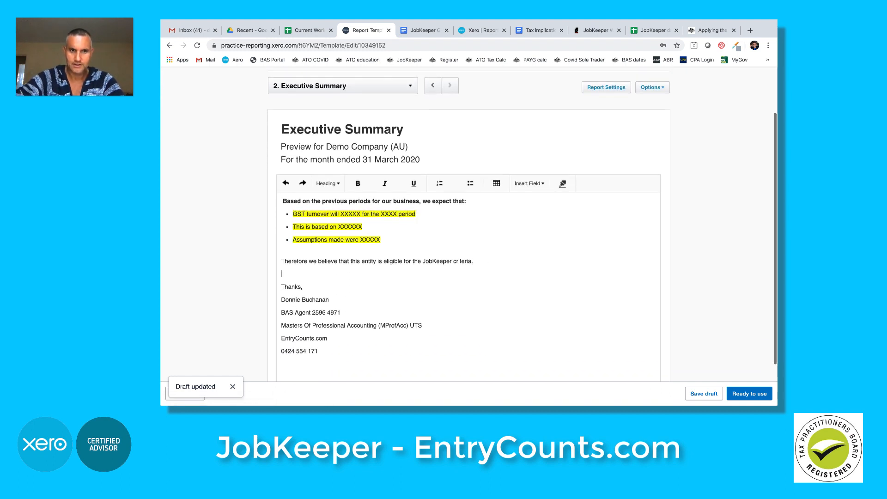
Step: Insert the Practice Name and Address field on a new line below the sign-off's phone number and finish editing the text block
scroll(369, 292, down, 3)
click(369, 292)
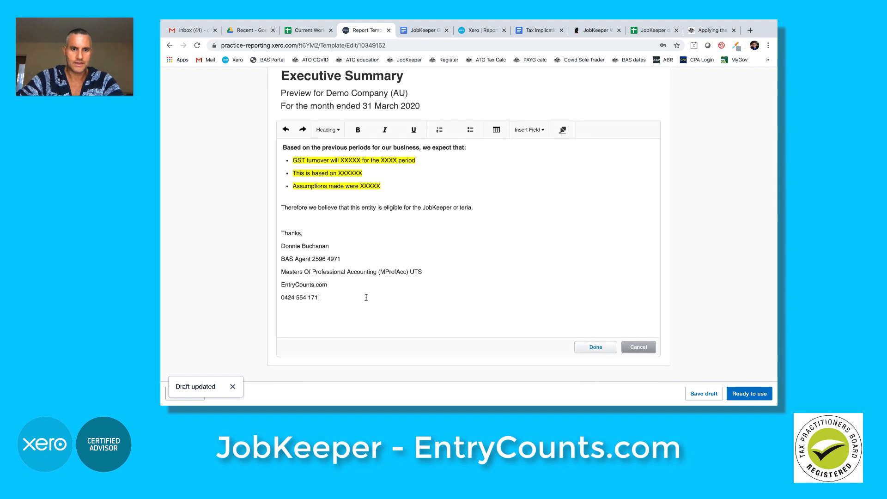
key(Return)
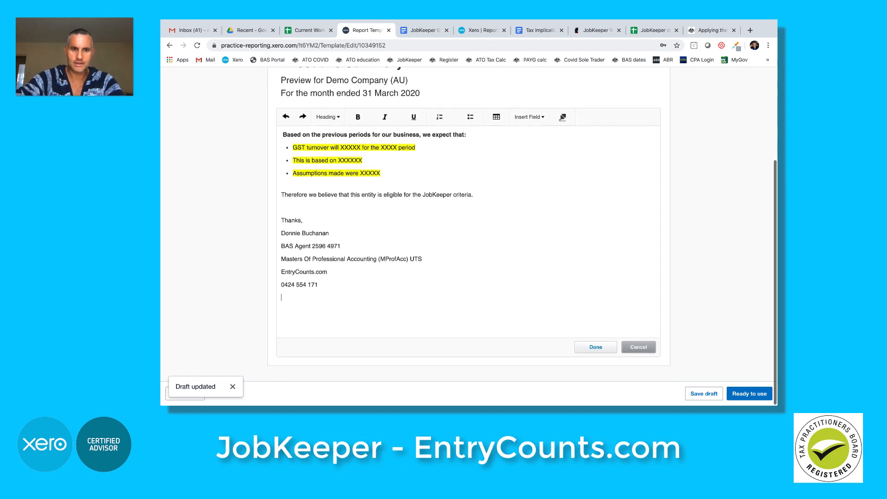
click(539, 121)
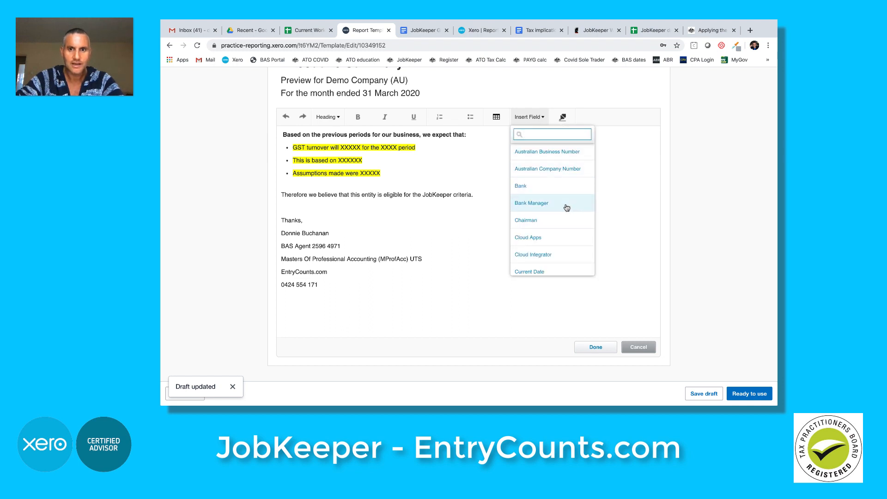
scroll(564, 206, down, 5)
scroll(564, 215, down, 5)
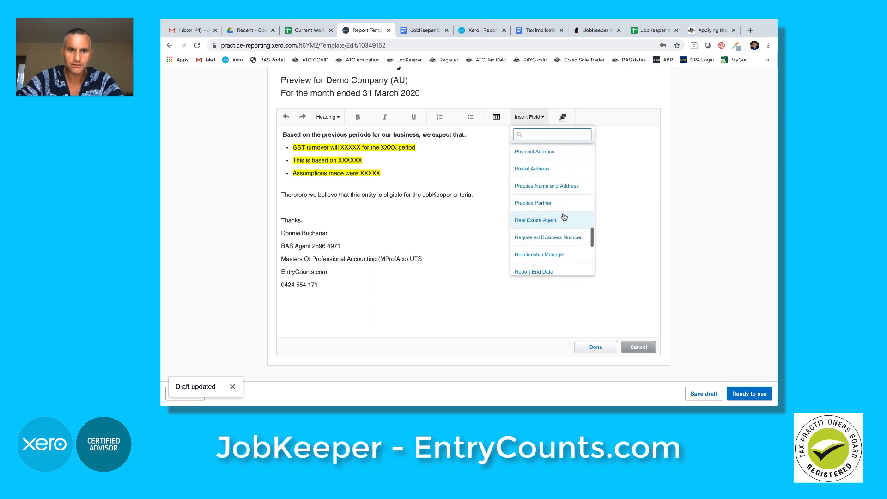
click(547, 186)
click(595, 346)
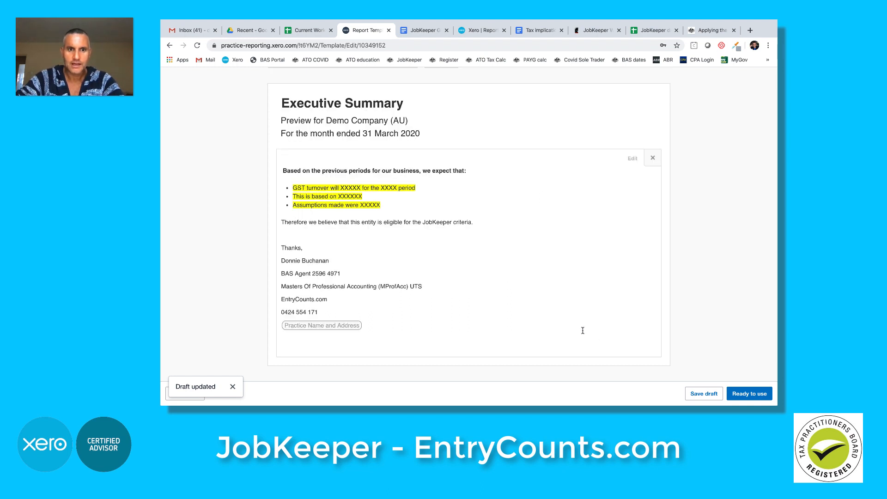
Step: Add a blank line below "Thanks," and bold the sentence "Therefore we believe that this entity is eligible for the JobKeeper criteria."
click(329, 253)
key(Return)
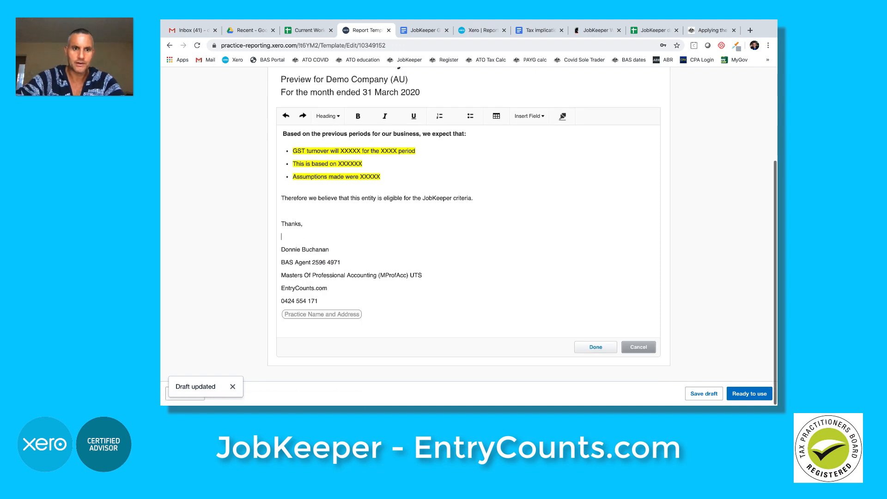
triple_click(359, 197)
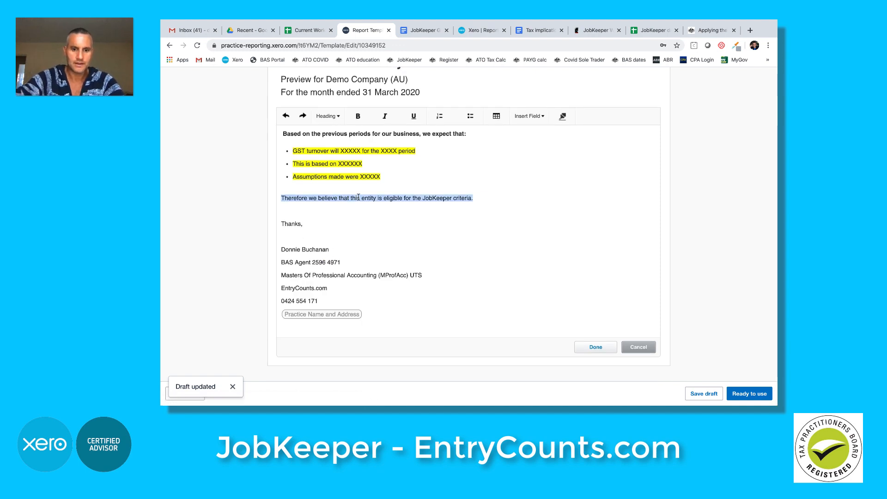
key(ctrl+b)
click(362, 216)
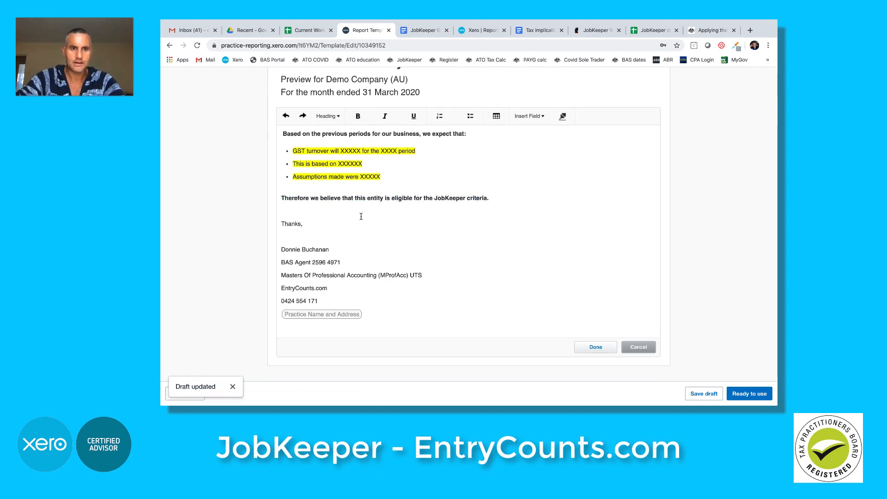
click(595, 347)
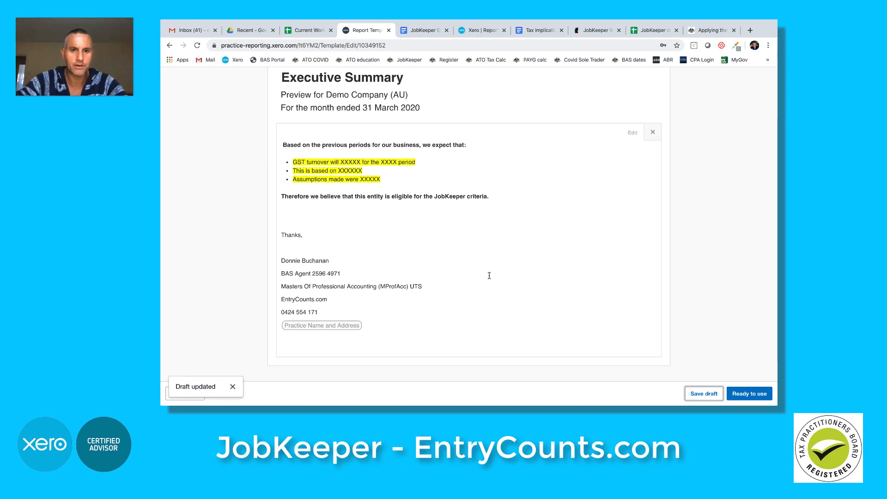
click(411, 227)
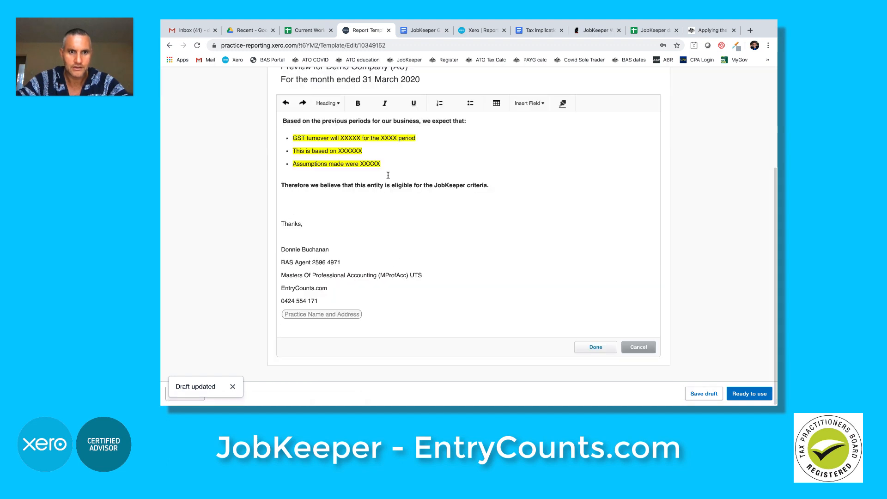
double_click(369, 164)
shift+click(293, 138)
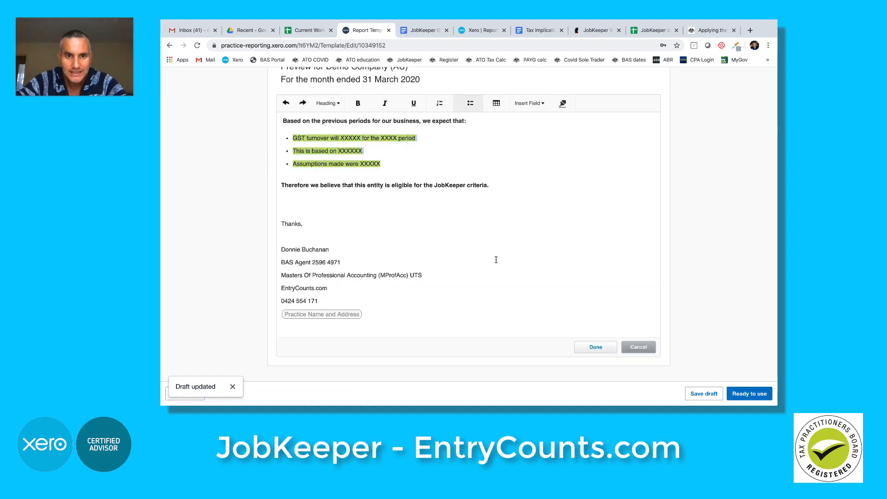
click(594, 347)
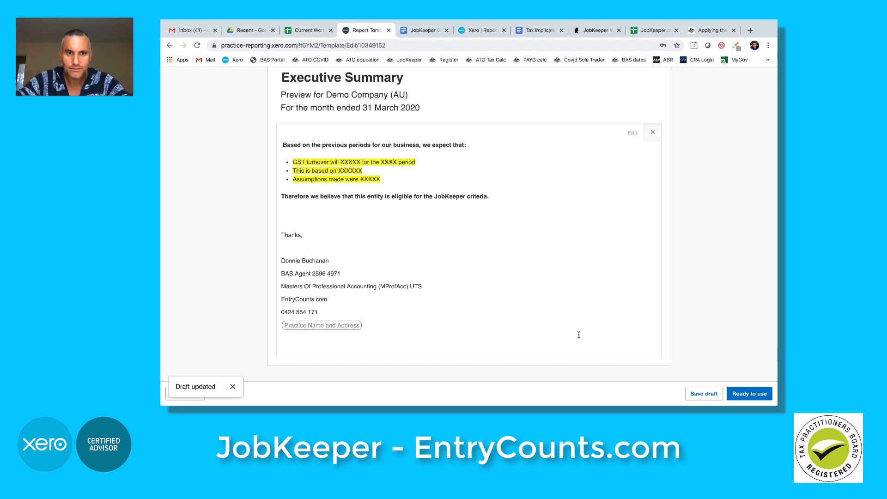
Step: Reorder the template contents so Executive Summary comes before GST Turnover Comparatives, and save the draft
scroll(440, 221, up, 2)
click(401, 88)
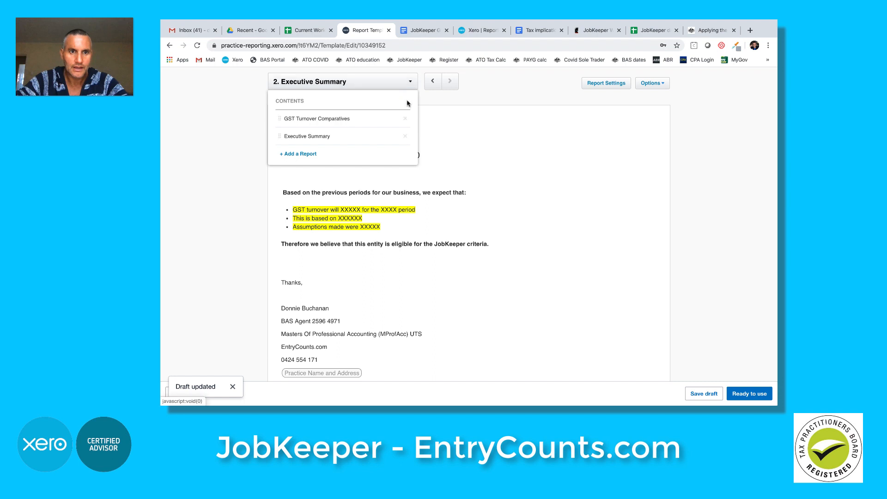
click(405, 101)
mouse_move(282, 136)
mouse_down()
mouse_move(281, 119)
mouse_move(237, 126)
mouse_move(278, 134)
mouse_up()
scroll(279, 139, up, 3)
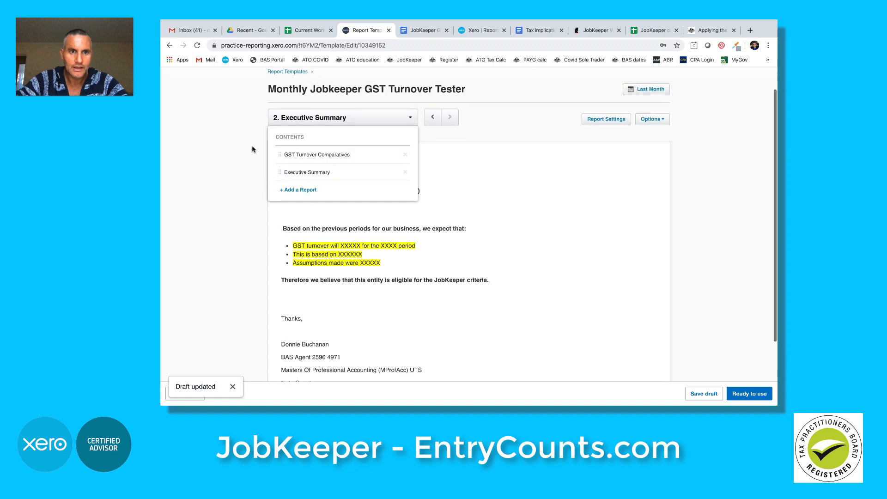
drag(279, 200, 279, 180)
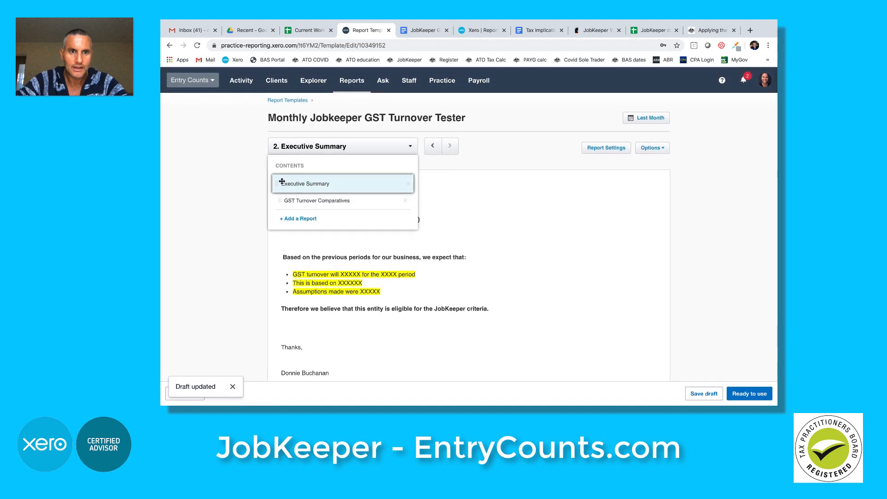
click(233, 202)
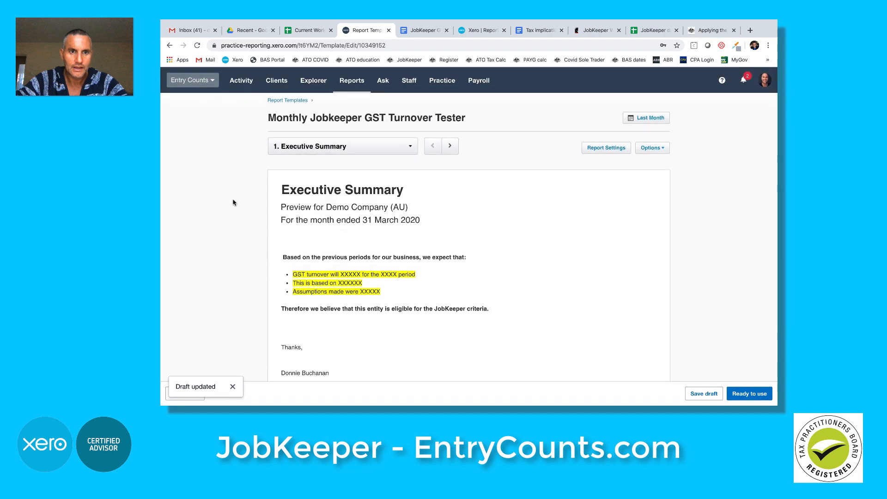
click(232, 387)
click(704, 392)
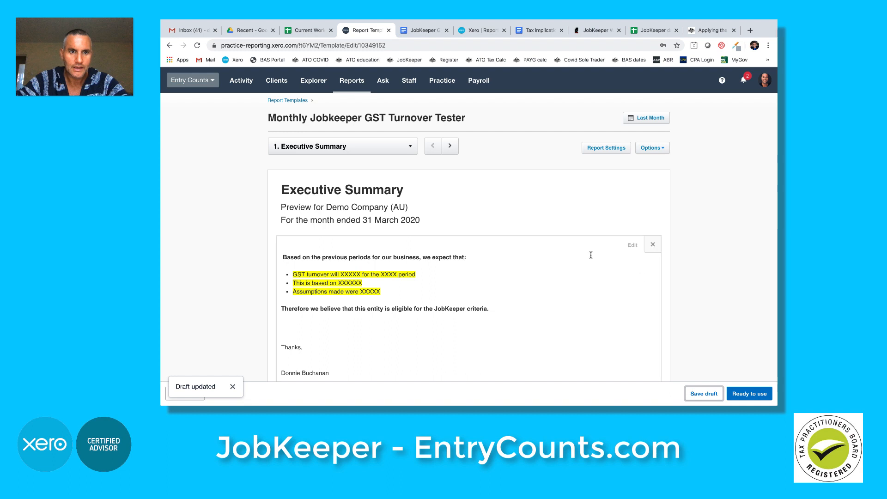
Step: Open the layout of the GST Turnover Comparatives report for editing and delete its Notes column
click(406, 146)
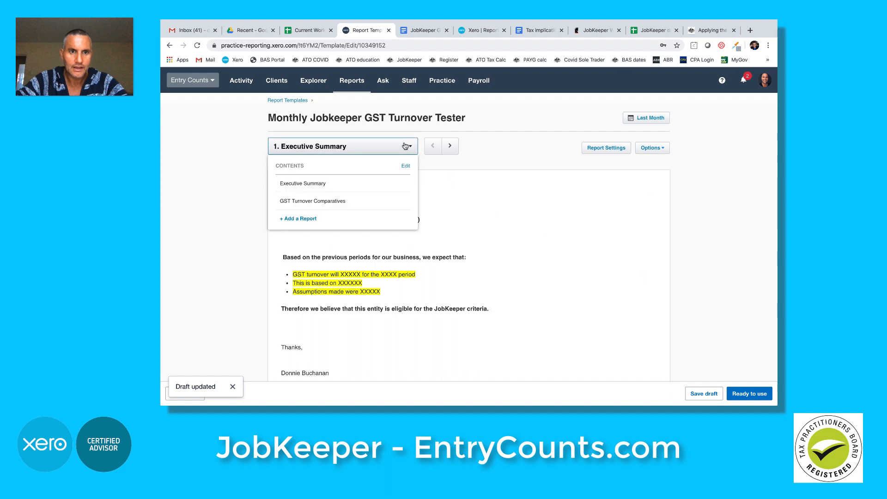
click(342, 202)
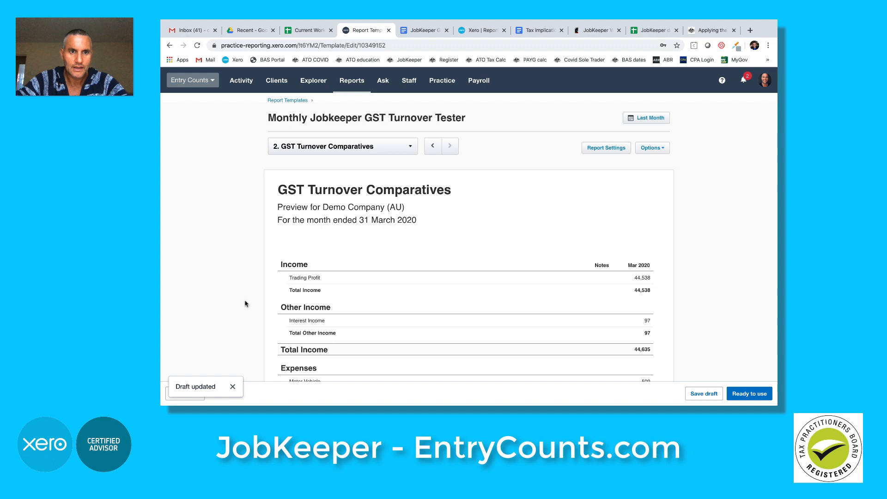
click(233, 386)
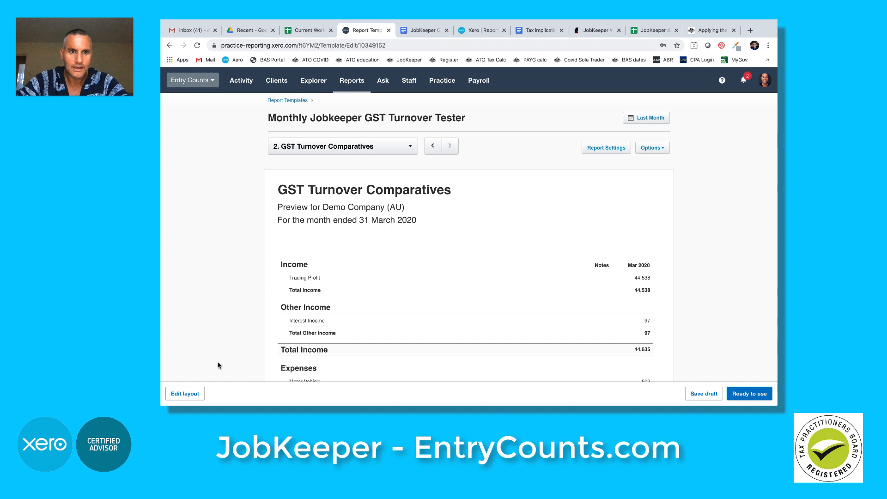
click(196, 393)
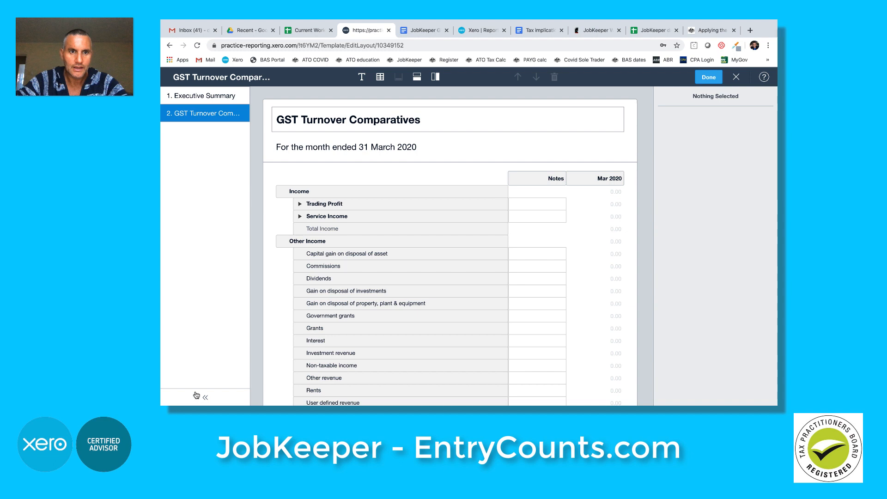
click(548, 180)
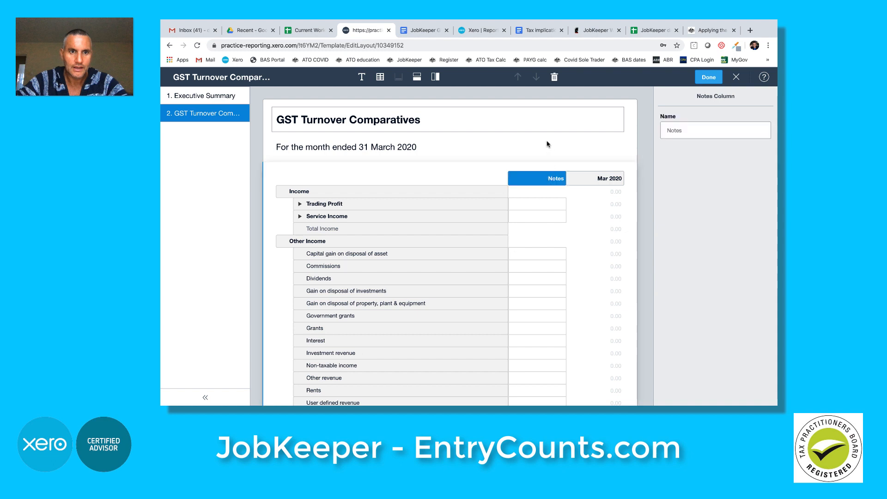
click(553, 79)
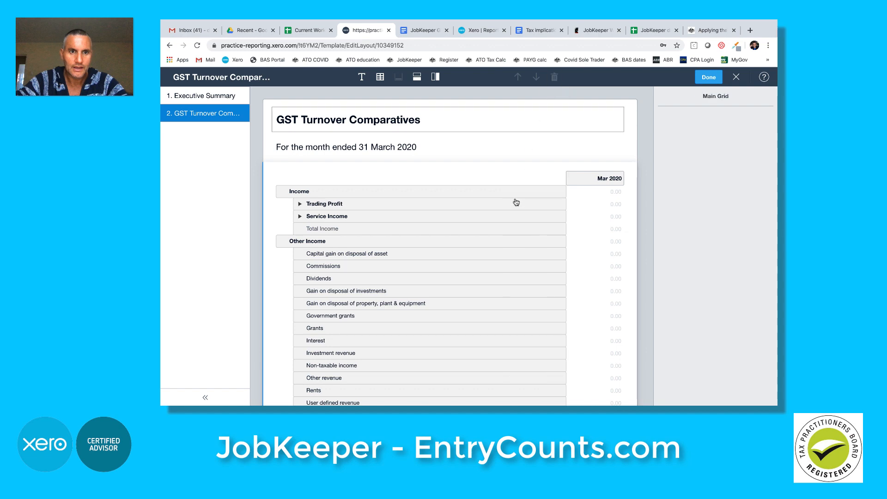
Step: Move the Comprehensive Income group into Other Income and remove the group level, proceeding despite the formula impact
scroll(501, 223, down, 2)
scroll(500, 222, down, 4)
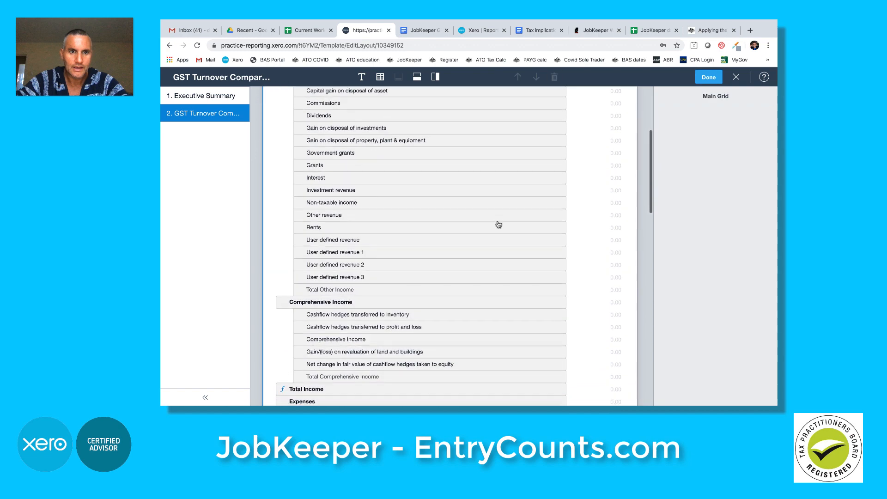
click(439, 284)
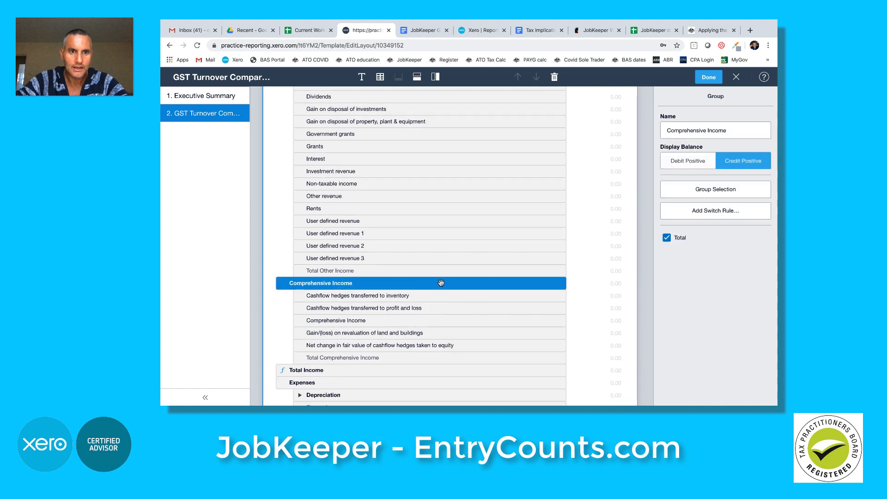
drag(431, 286, 448, 252)
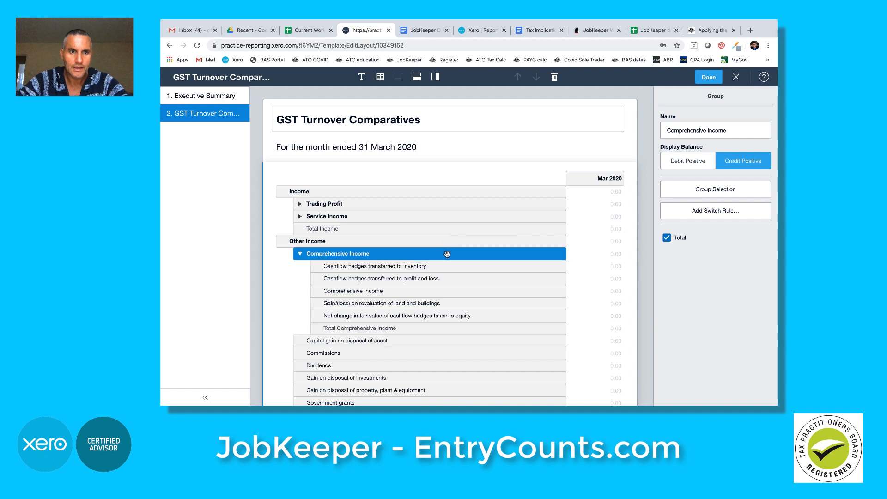
click(554, 79)
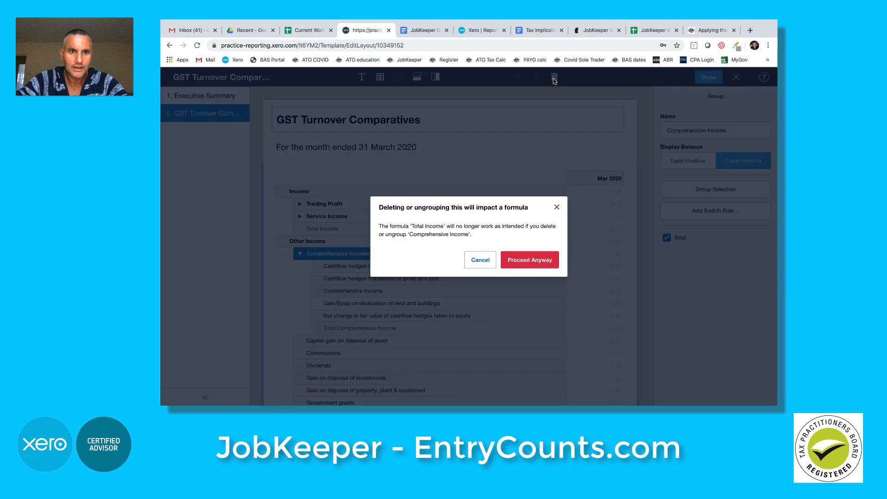
click(524, 262)
Step: Remove the deleted reference from the Total Income formula, leaving Income + Other Income
scroll(525, 262, down, 7)
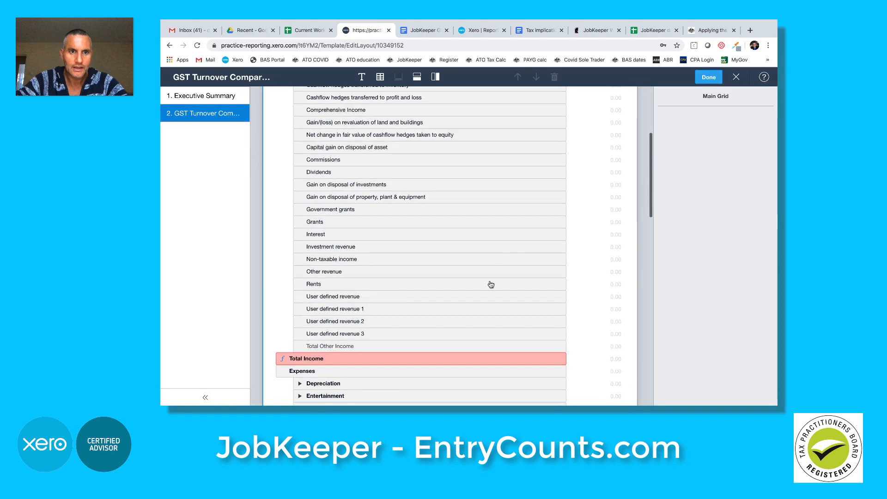
click(449, 359)
scroll(448, 359, down, 2)
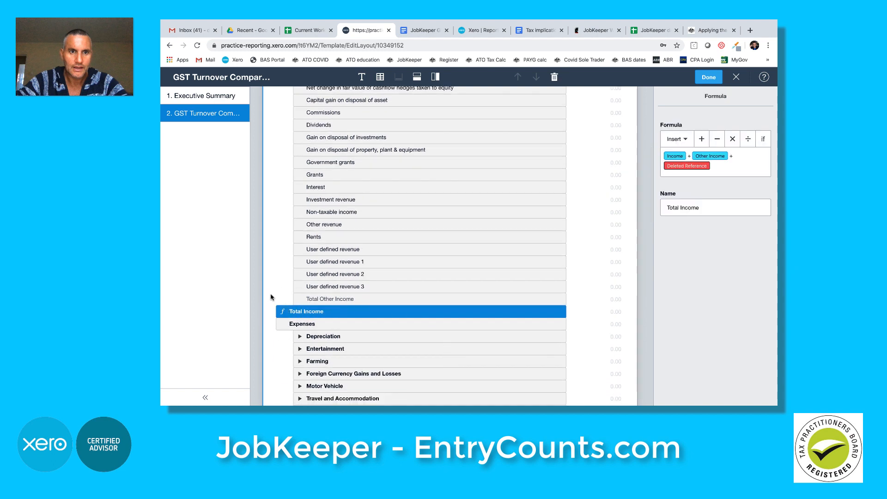
click(730, 170)
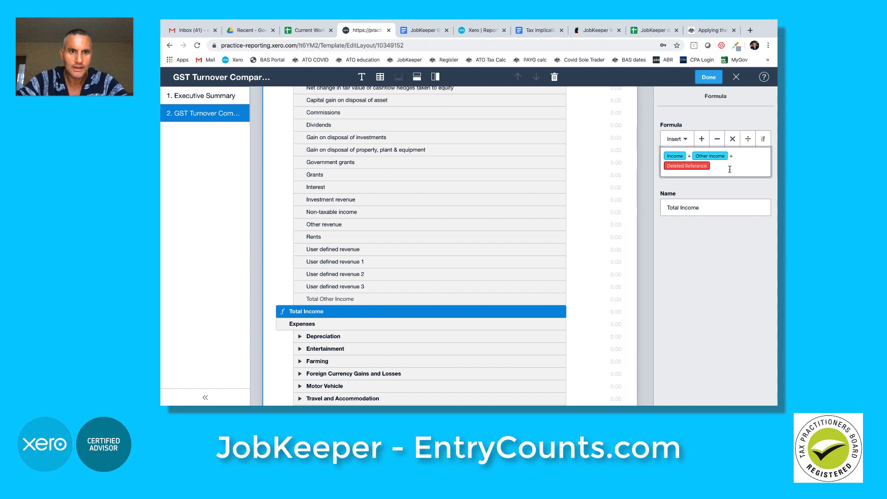
key(BackSpace)
key(BackSpace)
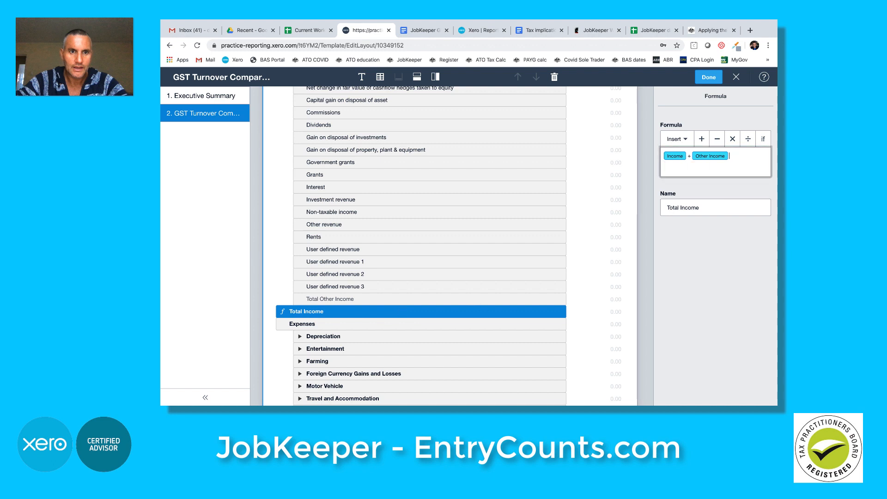
click(733, 207)
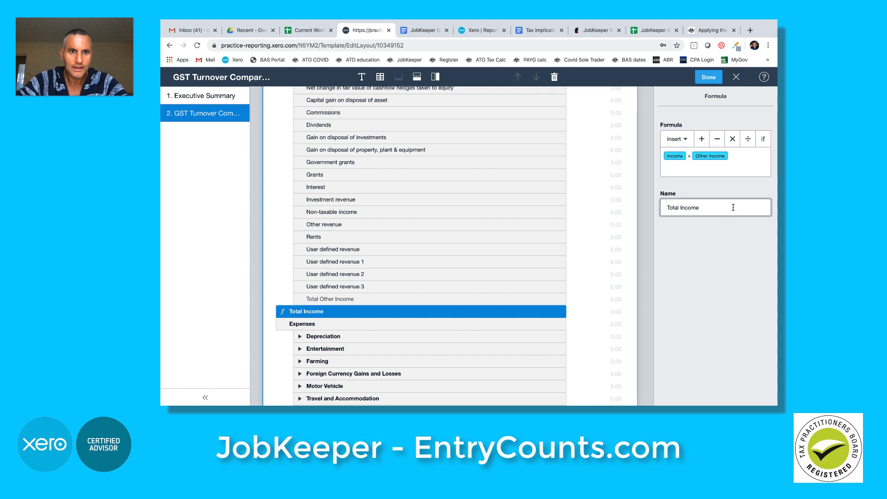
Step: Rename the Income group as GST Income
click(447, 237)
scroll(447, 236, up, 1)
scroll(447, 236, up, 5)
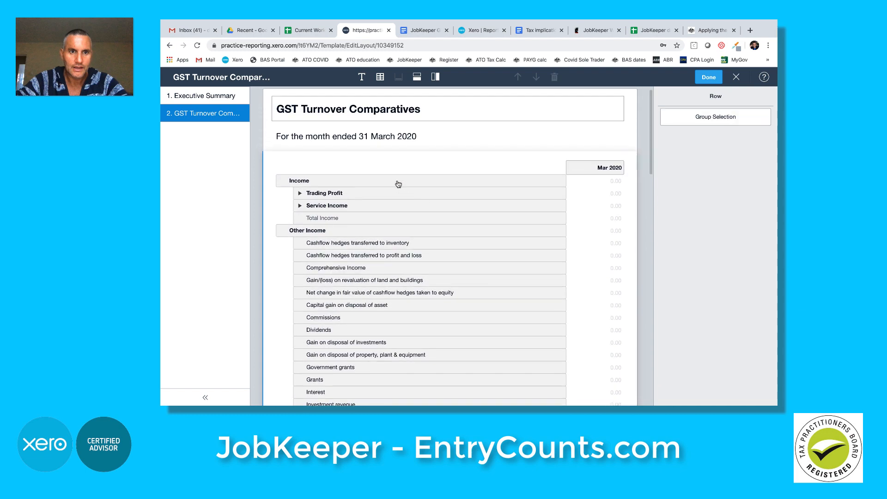
click(396, 180)
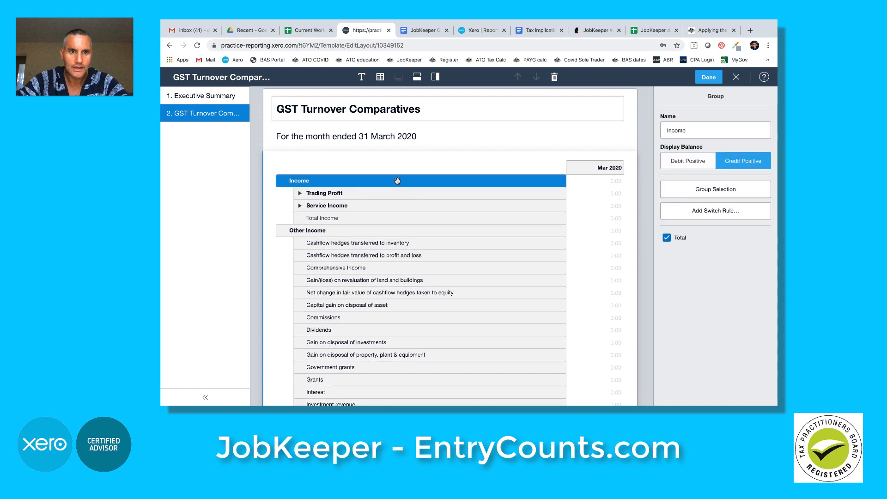
click(667, 131)
text(GST)
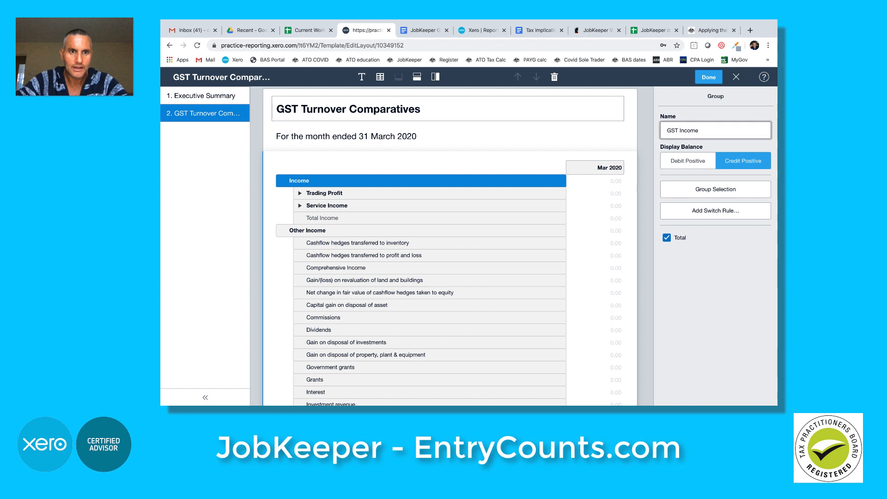
key(Tab)
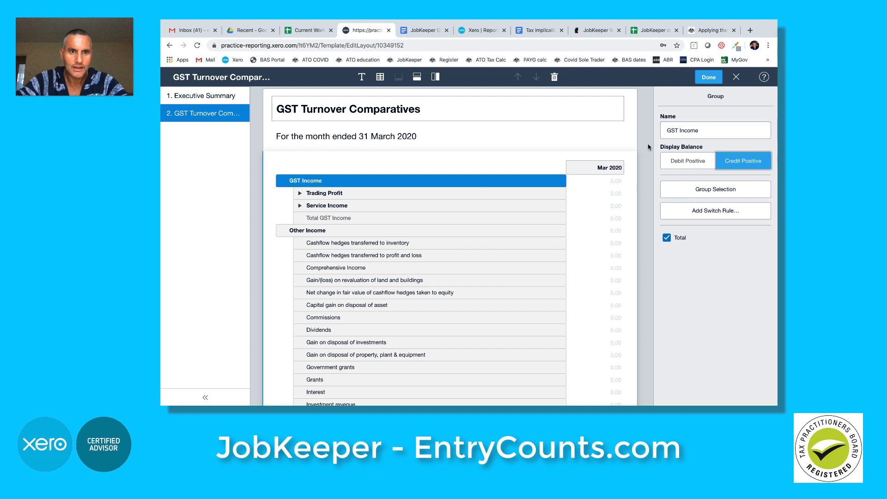
Step: Rename the Other Income group as Non GST Income
click(459, 231)
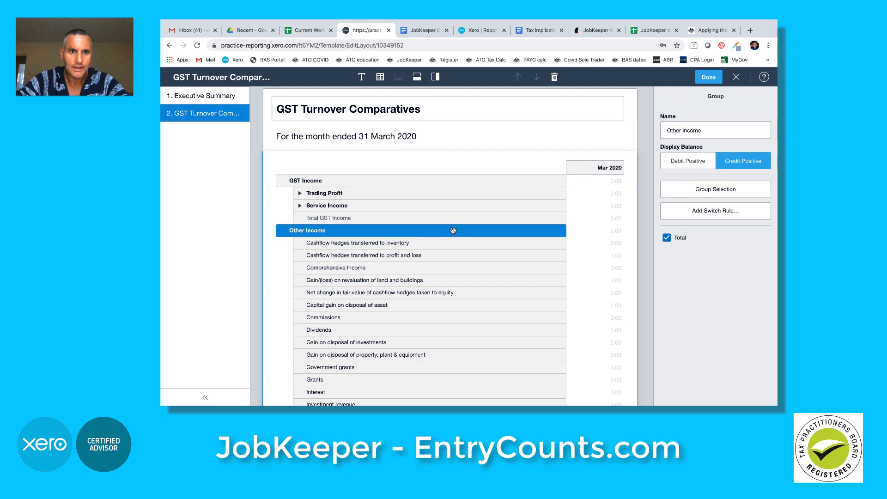
click(664, 130)
text(Non )
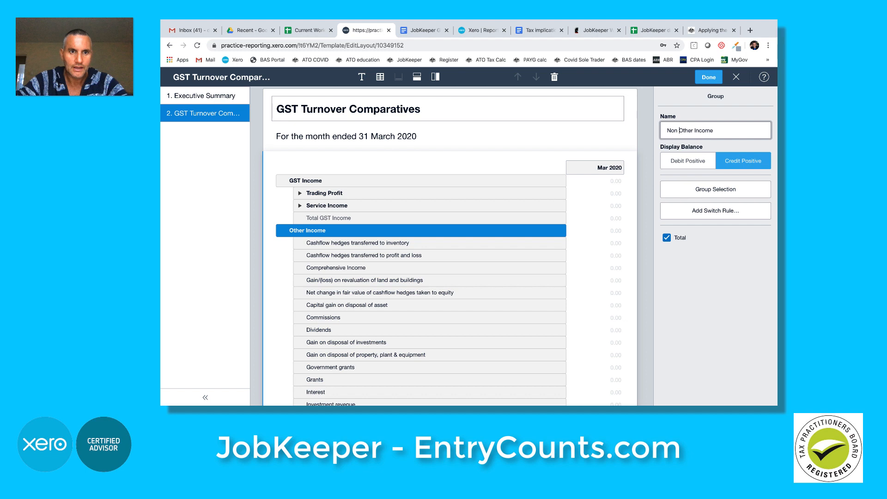
text(GST)
key(Delete)
key(Delete)
key(Delete)
key(Delete)
key(Delete)
key(Delete)
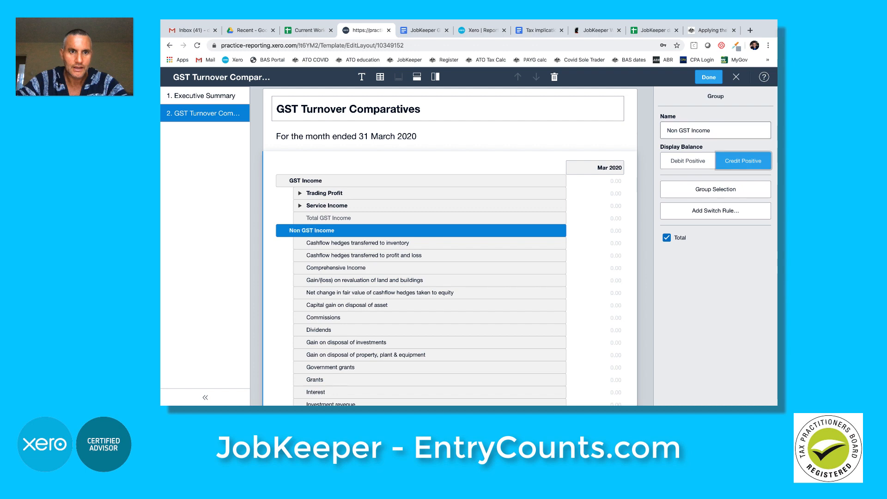
Step: Remove the group level of the six Expenses subgroups, from Depreciation through Travel and Accommodation, keeping their contents under Expenses
click(437, 279)
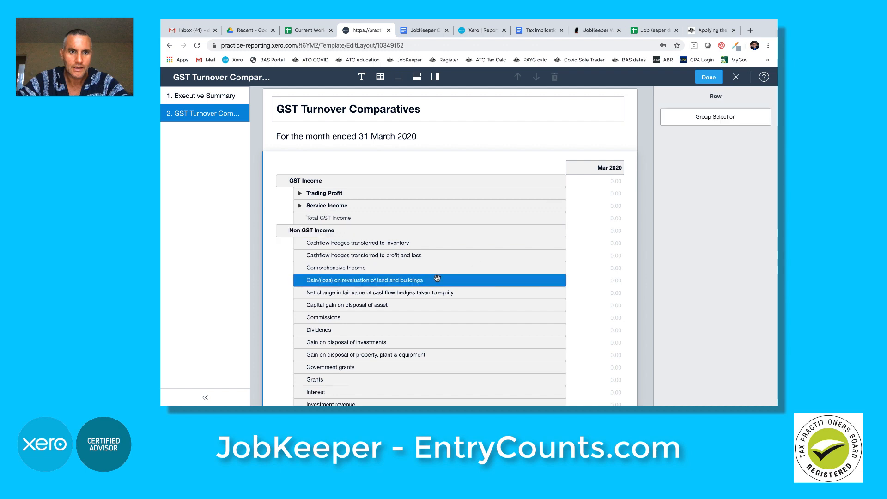
scroll(438, 279, down, 10)
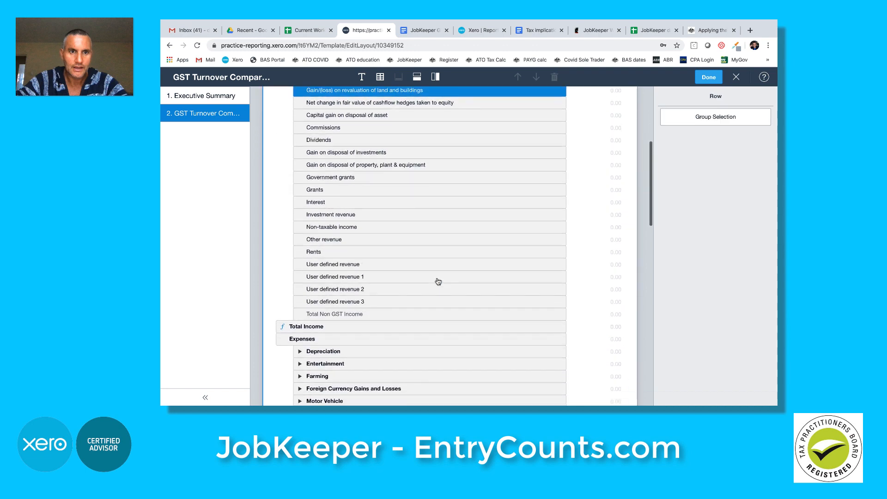
scroll(437, 281, down, 3)
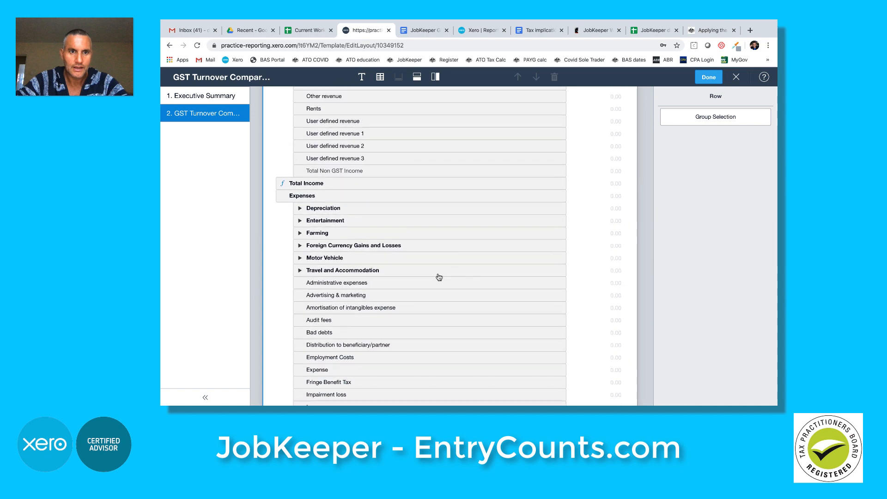
shift+click(438, 275)
click(432, 292)
click(433, 272)
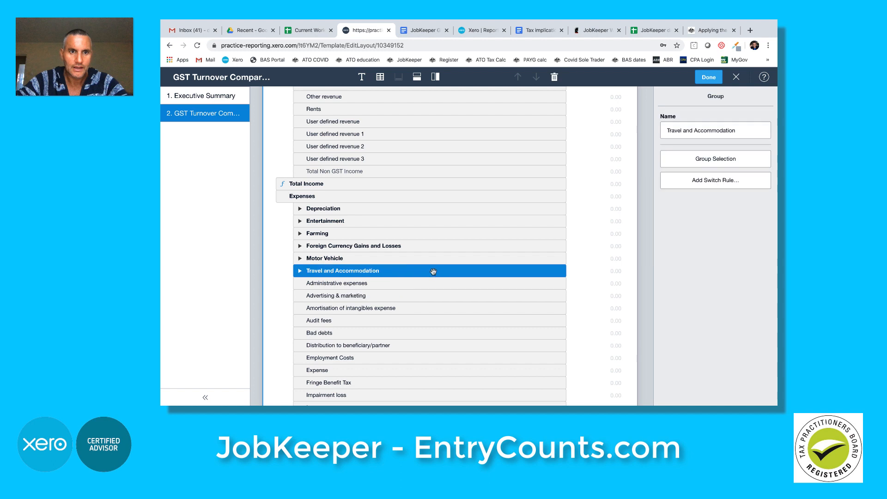
shift+click(409, 211)
scroll(411, 215, up, 1)
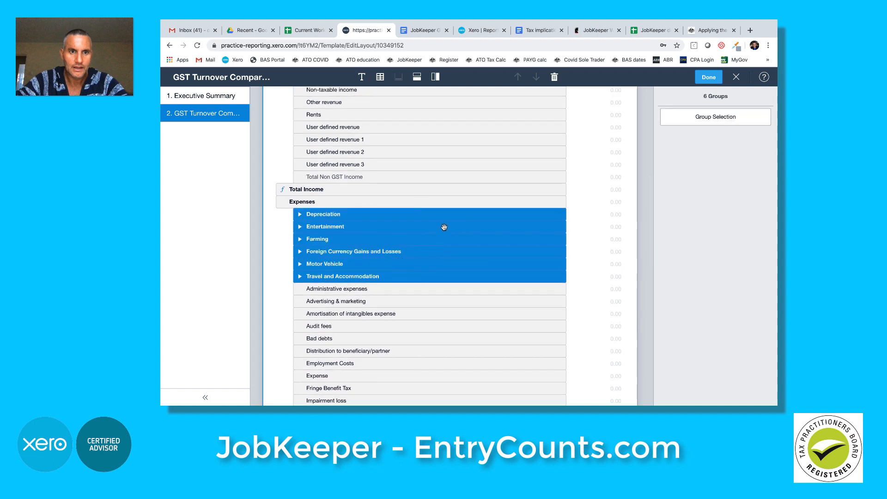
click(554, 77)
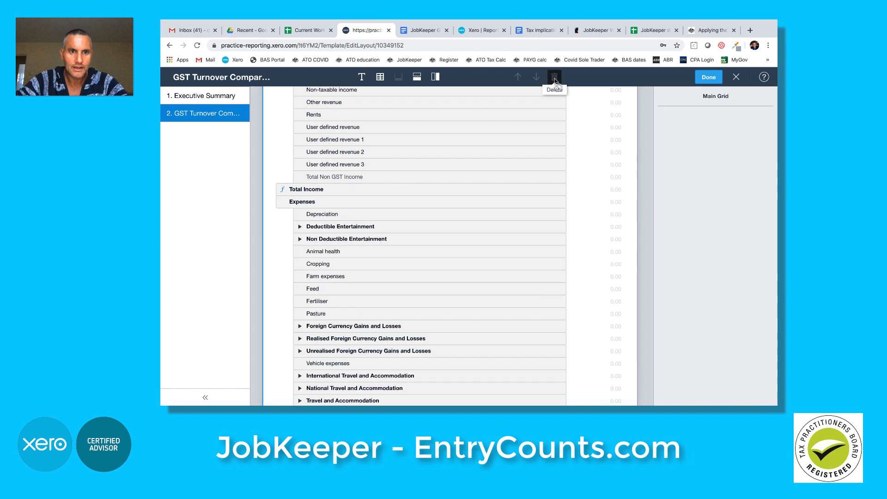
Step: Ungroup the remaining entertainment, foreign currency gains and losses, and travel and accommodation groups so their rows sit directly under Expenses
click(440, 230)
shift+click(441, 239)
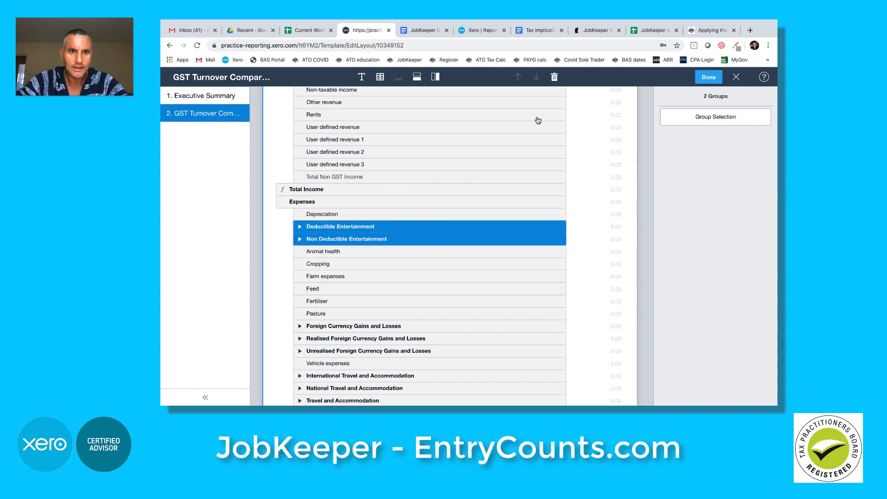
click(553, 76)
scroll(426, 227, down, 3)
click(407, 260)
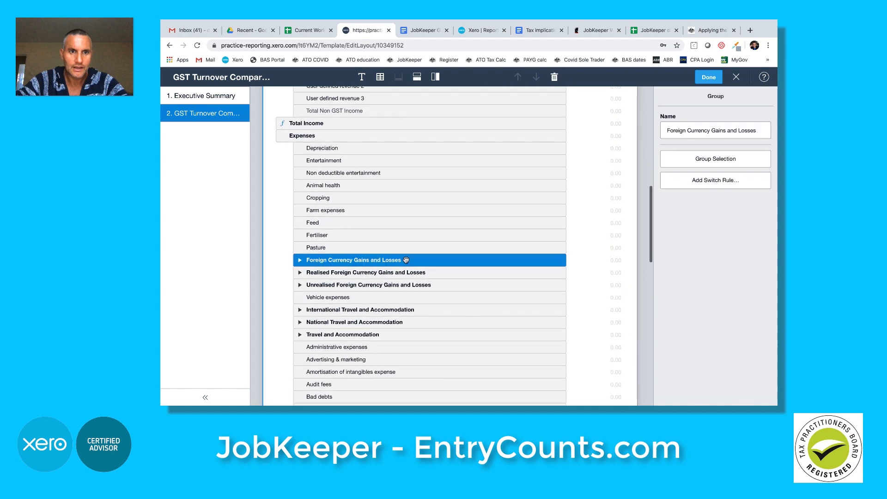
shift+click(439, 290)
click(554, 76)
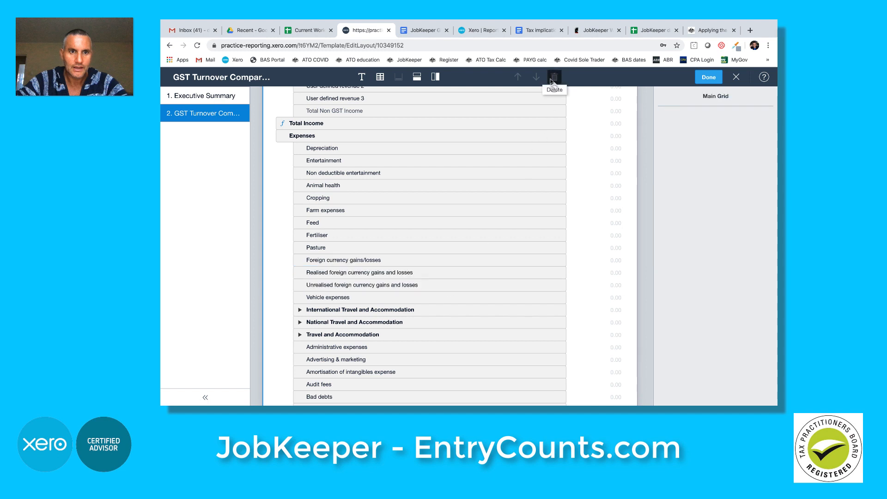
click(418, 308)
shift+click(429, 335)
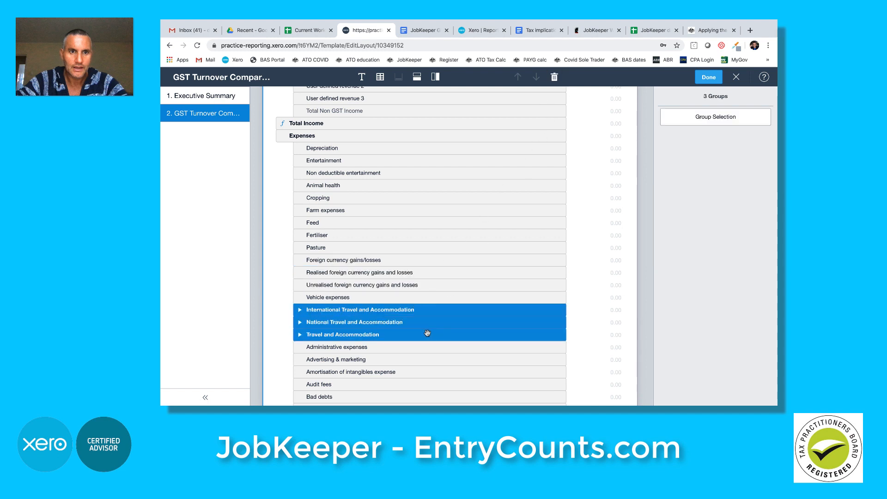
click(553, 77)
Step: Review the Expenses rows down to Total Expenses and the income groups above them for remaining subgroups
scroll(443, 237, down, 10)
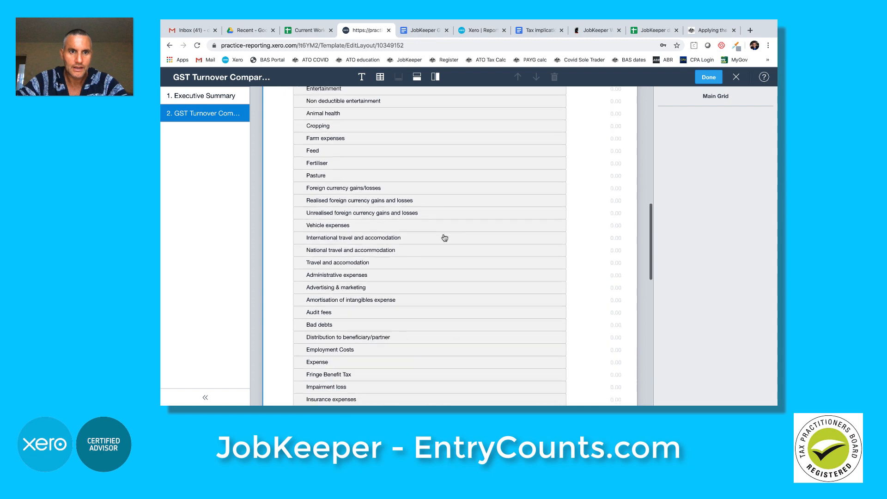
scroll(443, 238, down, 12)
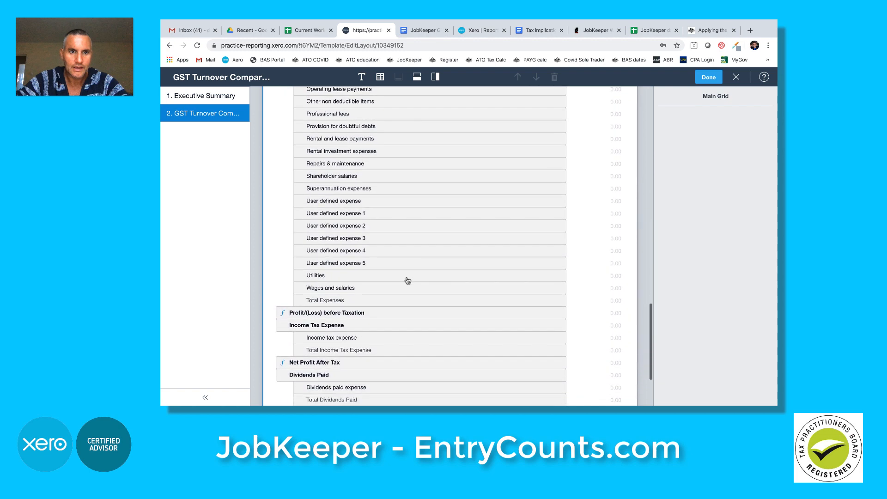
click(348, 293)
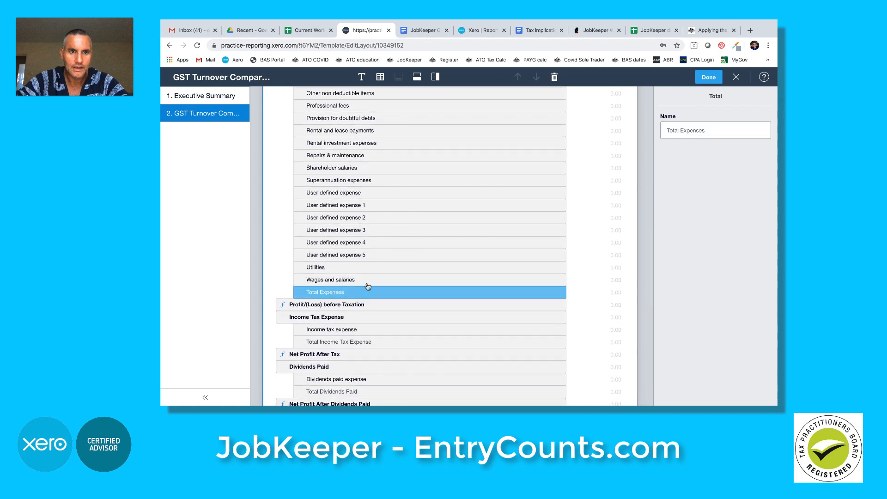
scroll(388, 196, up, 14)
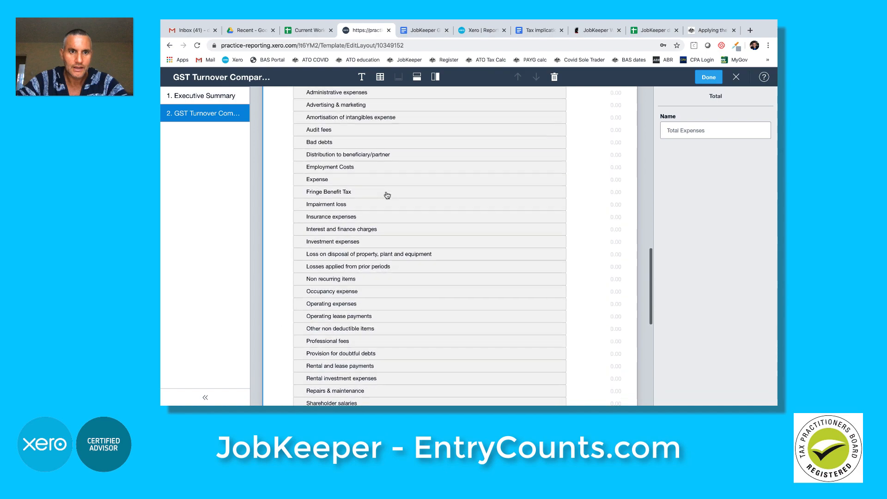
scroll(387, 195, up, 12)
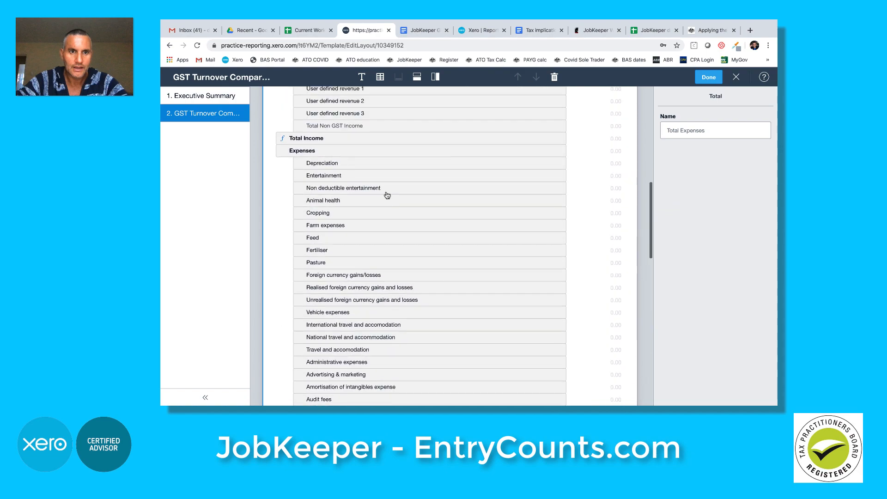
scroll(387, 195, up, 10)
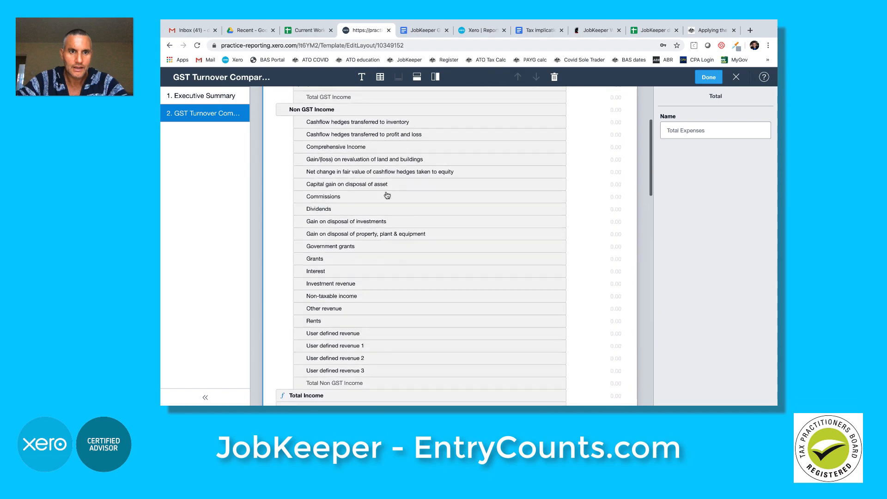
scroll(387, 195, up, 3)
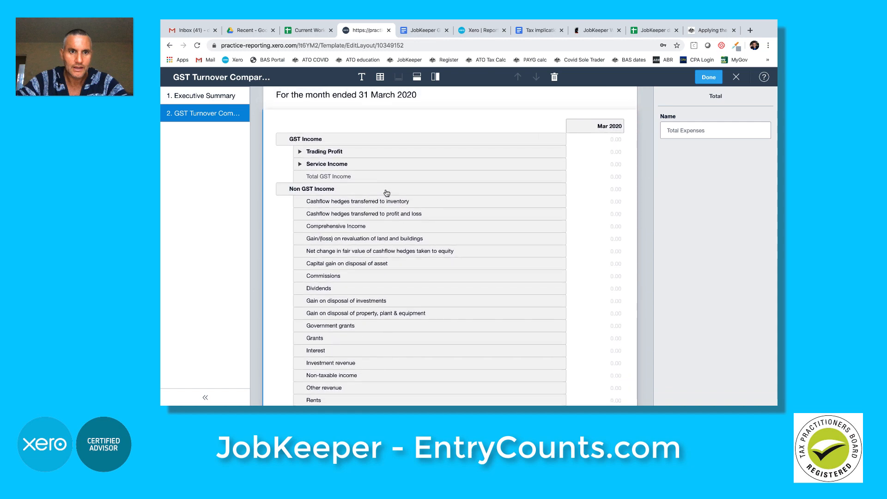
Step: Move Opening Livestock, Livestock Direct Costs and Closing Livestock from Farming Gross Profit into Expenses and remove their group levels
click(301, 164)
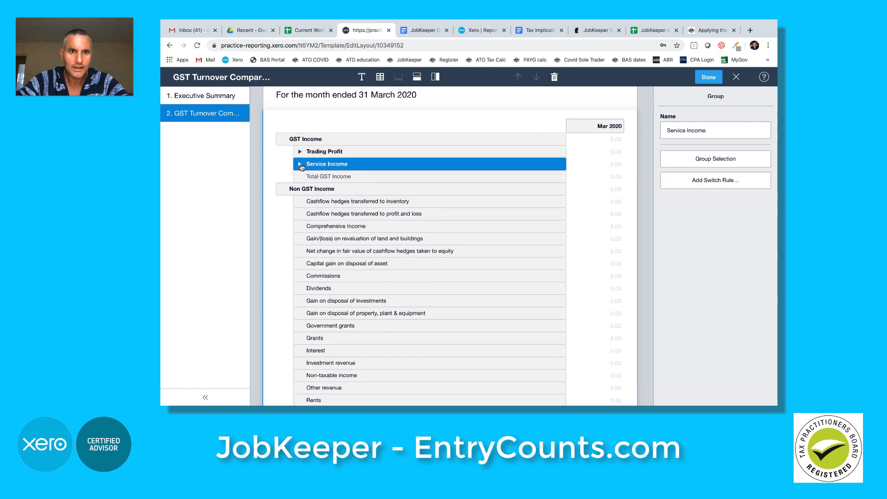
click(300, 152)
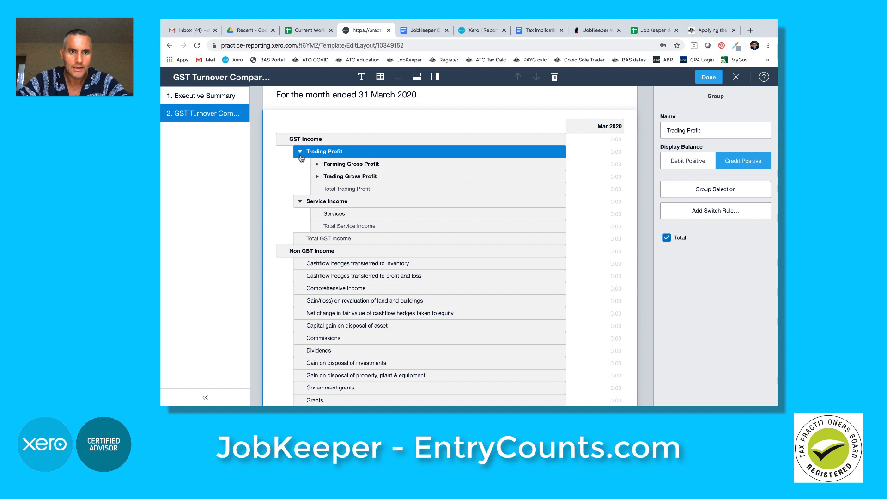
click(317, 165)
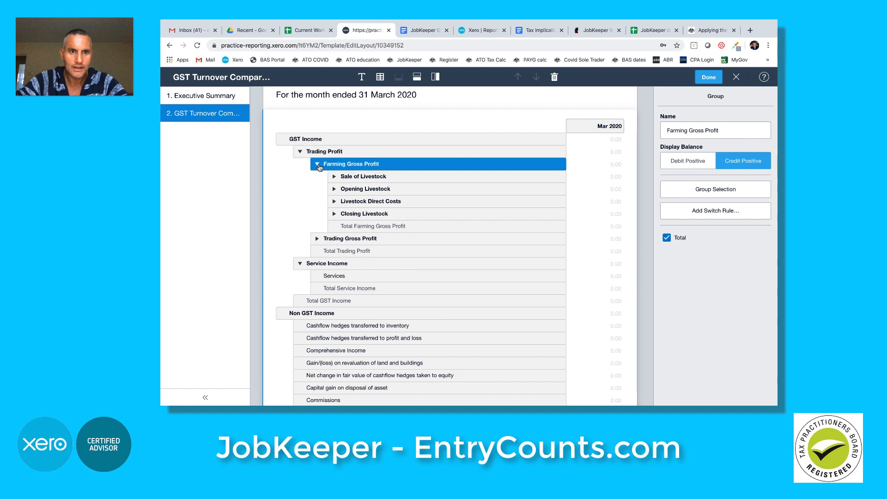
click(363, 188)
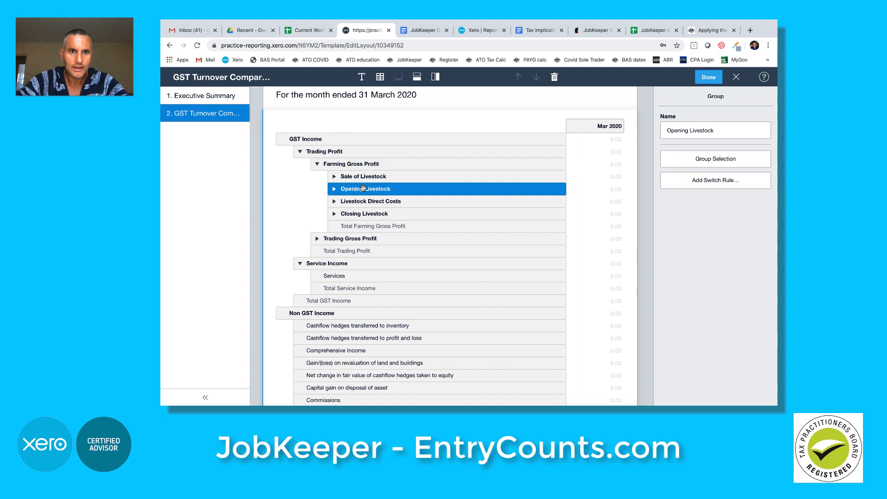
shift+click(422, 213)
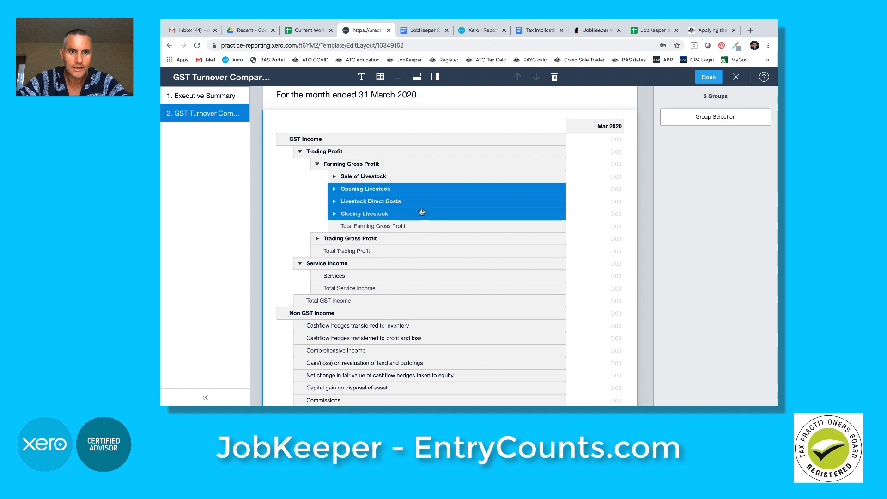
mouse_move(420, 213)
mouse_down()
mouse_move(437, 403)
mouse_move(437, 282)
mouse_up()
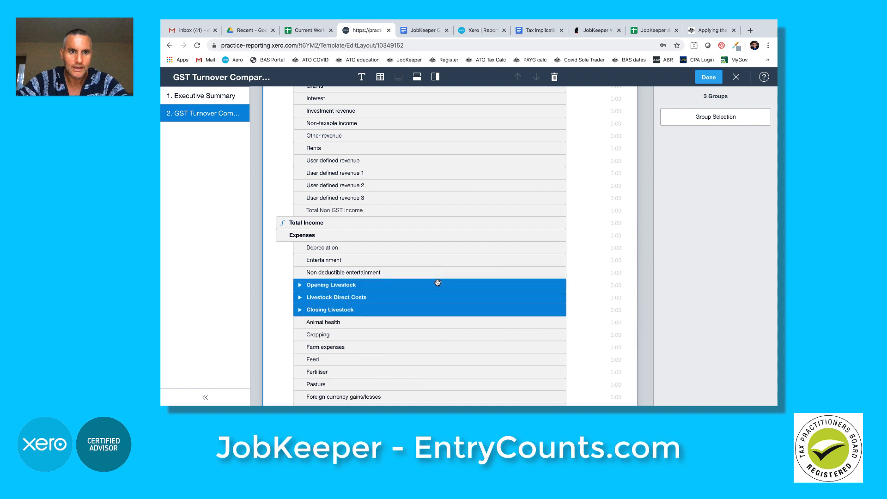
click(554, 78)
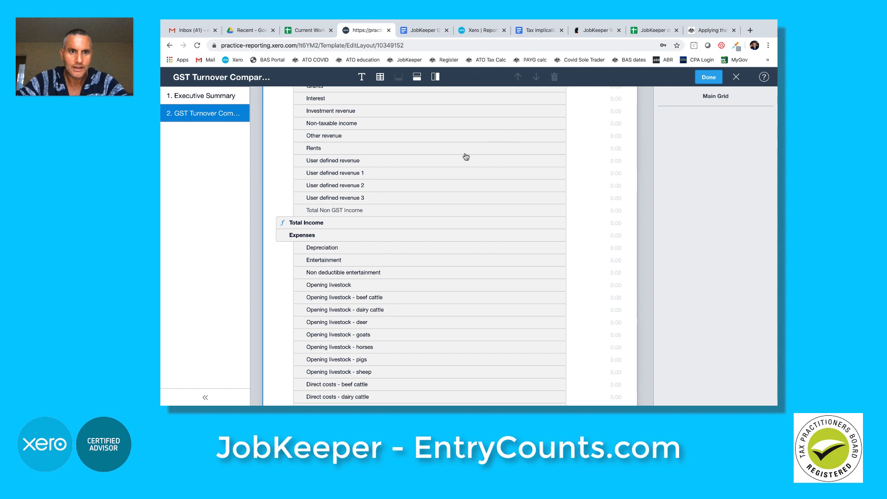
Step: Move the Cost of Sales group from Trading Gross Profit into Expenses and remove its group level
scroll(460, 157, up, 5)
scroll(461, 158, up, 2)
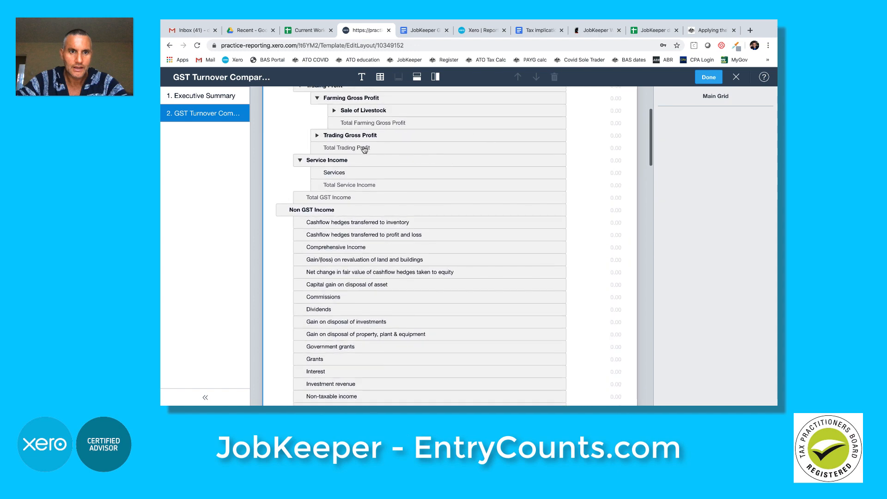
click(317, 137)
click(317, 137)
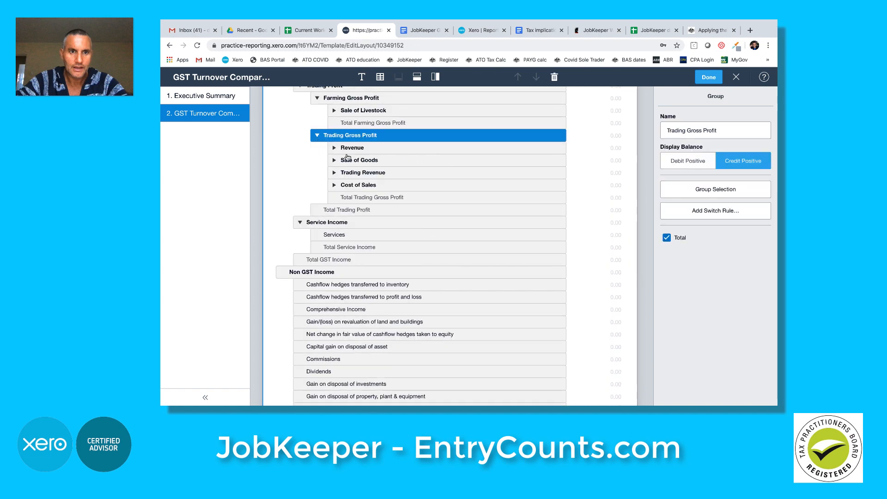
click(386, 185)
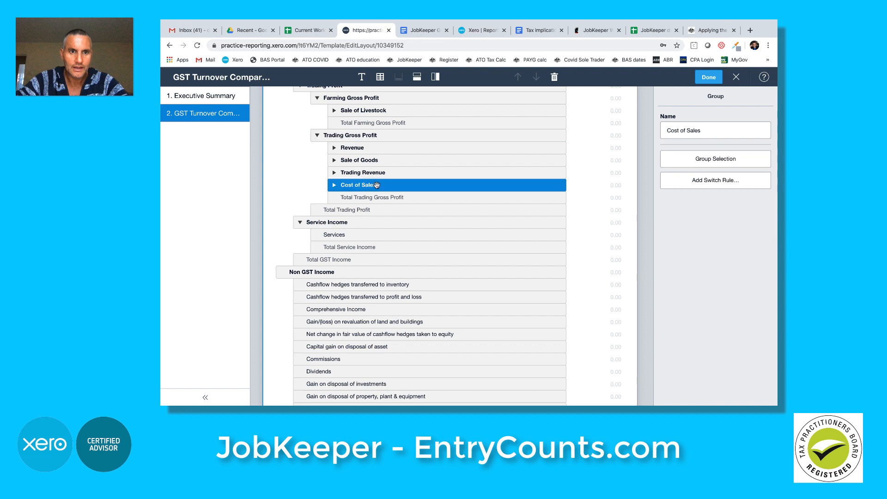
drag(376, 185, 428, 325)
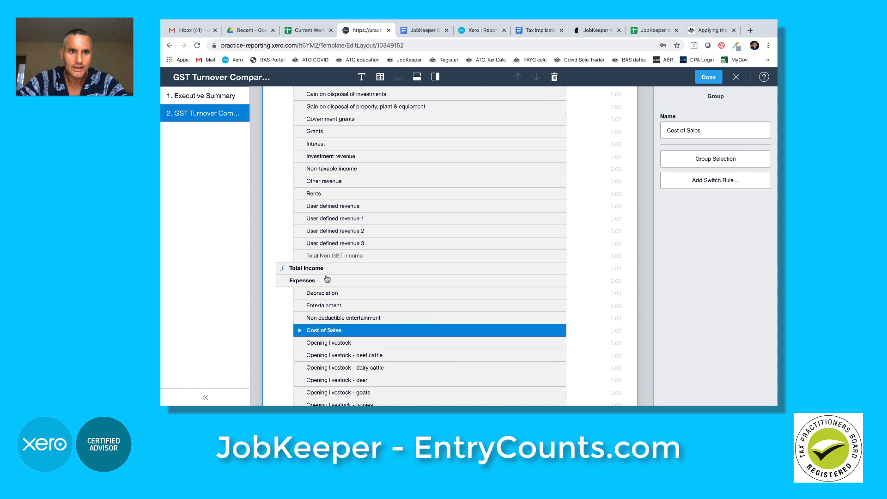
click(553, 79)
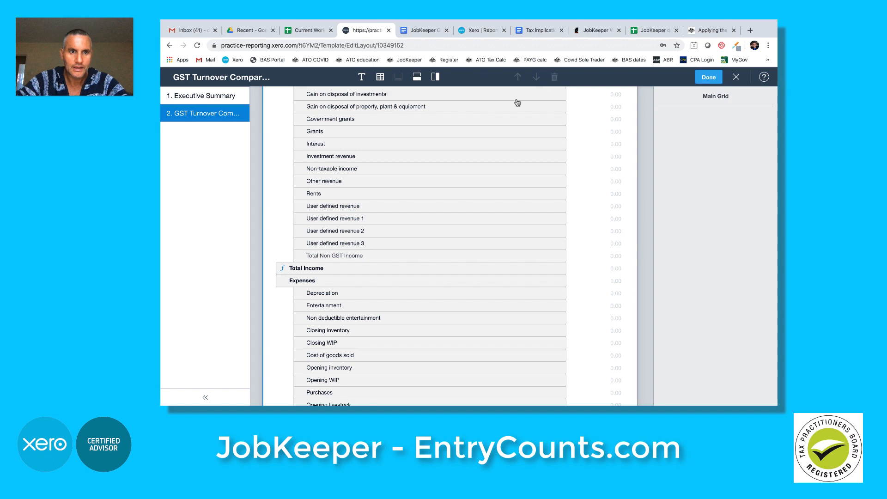
Step: Remove the Service Income group level, leaving the Services row directly under GST Income
scroll(471, 140, up, 5)
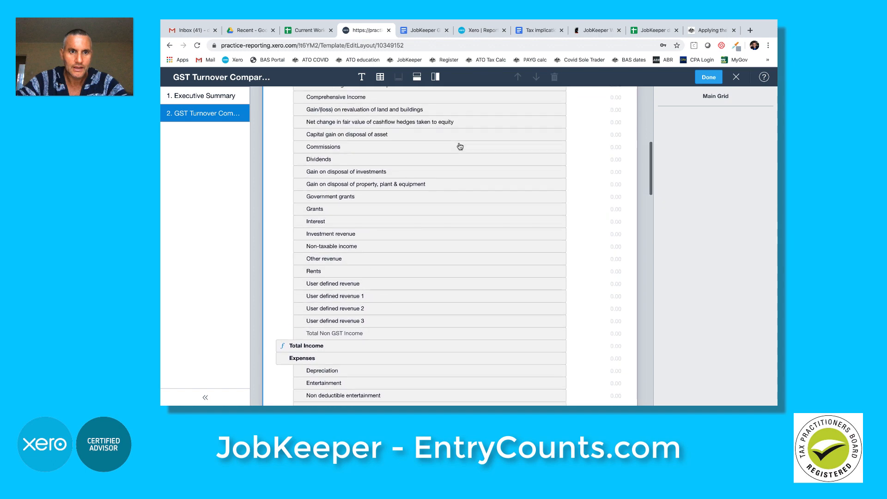
scroll(453, 149, up, 4)
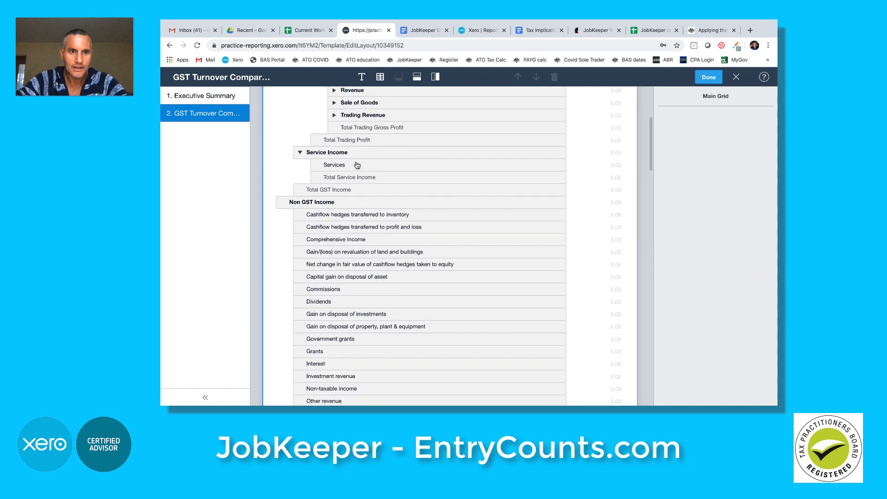
click(335, 155)
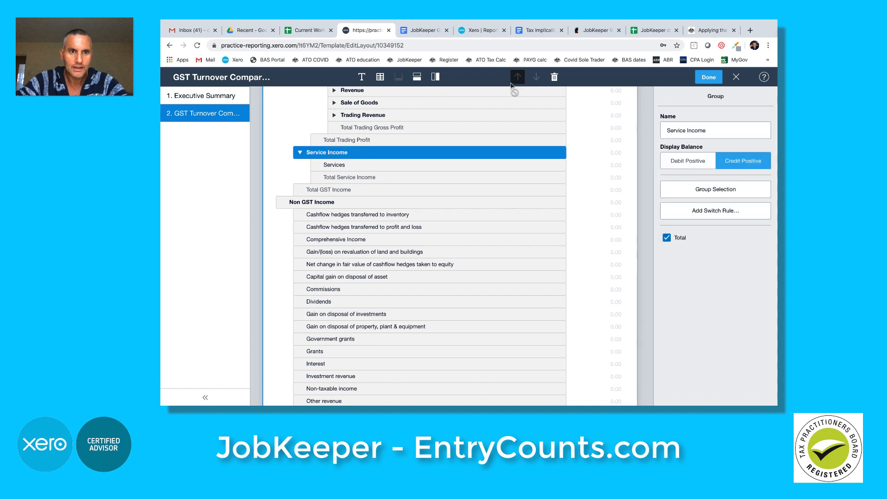
click(554, 76)
Step: Remove the Trading Gross Profit and Farming Gross Profit group levels, keeping their sales and revenue groups under Trading Profit
scroll(462, 125, up, 2)
click(422, 121)
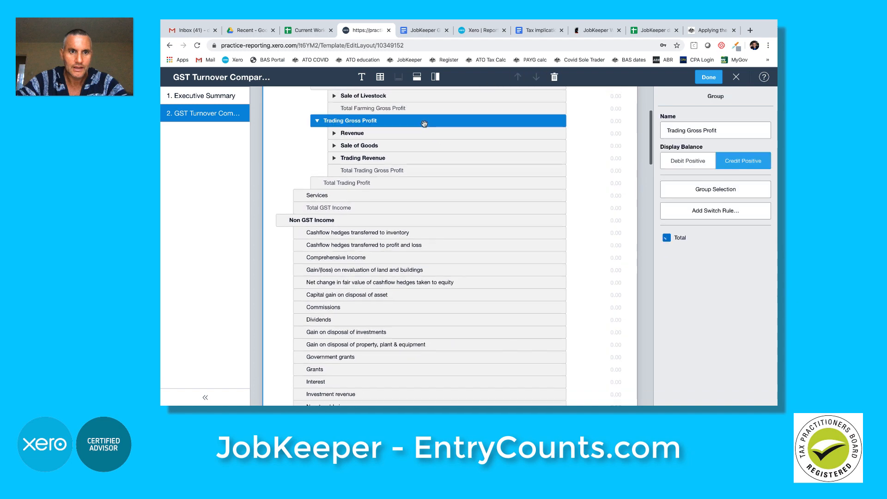
click(554, 77)
scroll(457, 115, up, 3)
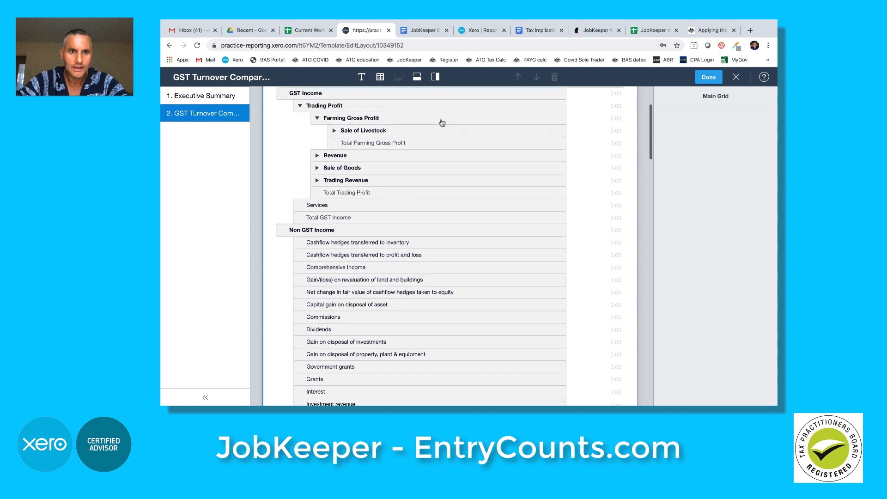
click(424, 133)
click(554, 77)
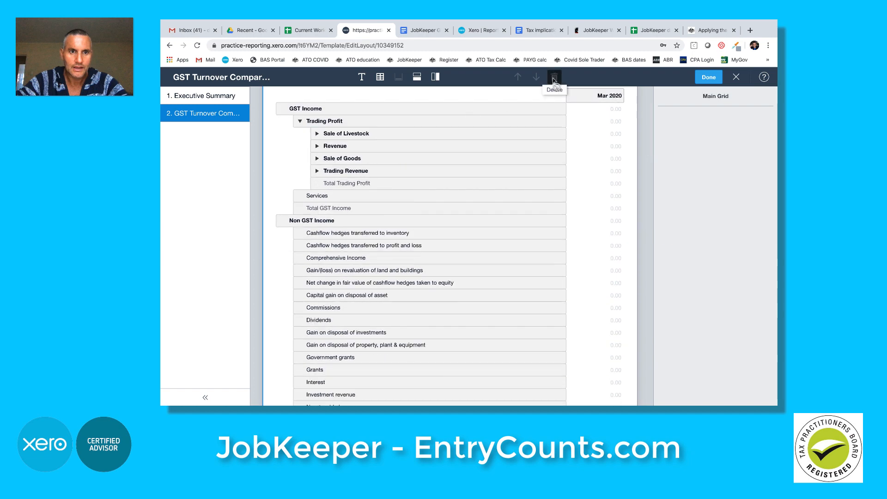
Step: Remove the Trading Profit, Sale of Livestock, Revenue, Sale of Goods and Trading Revenue group levels so their rows sit directly under GST Income
click(459, 121)
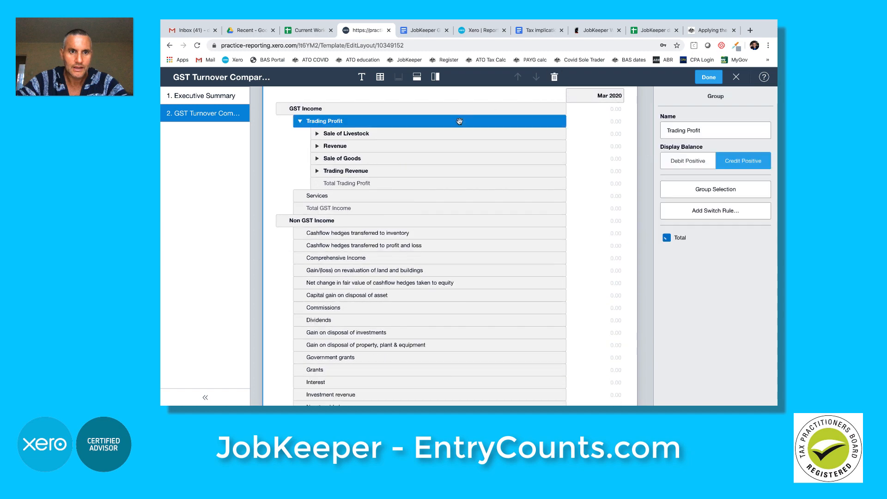
click(554, 77)
click(423, 119)
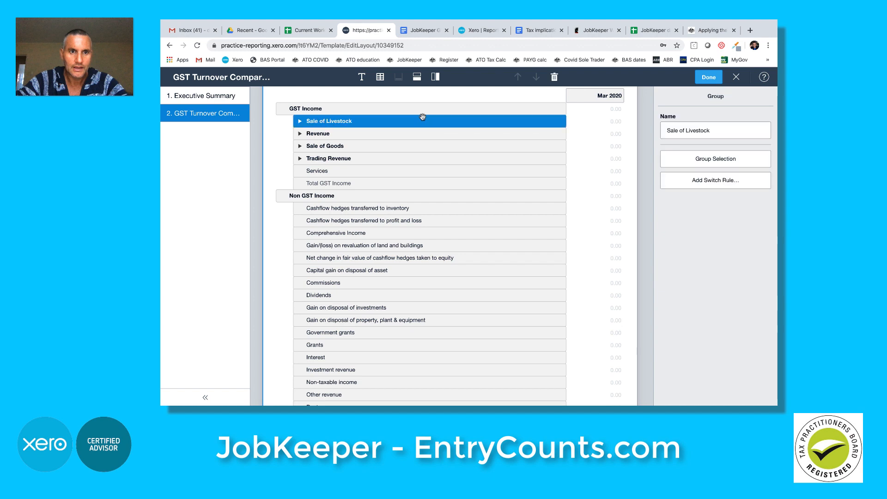
shift+click(439, 158)
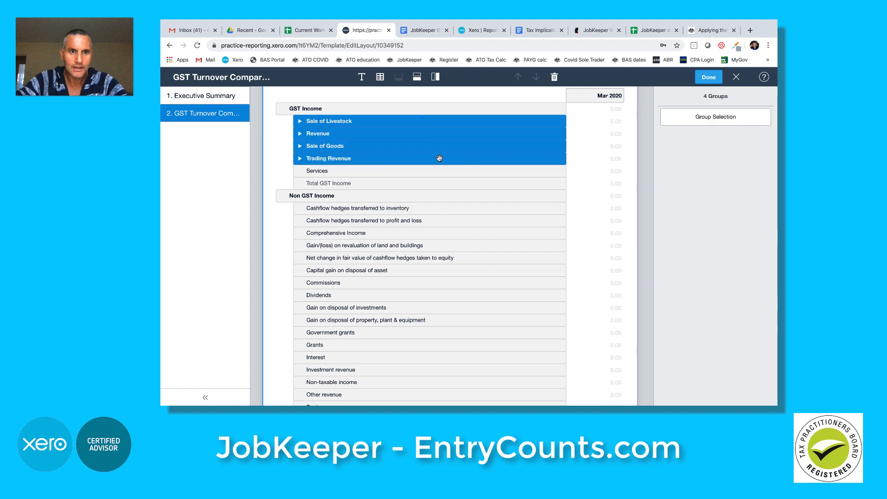
click(554, 77)
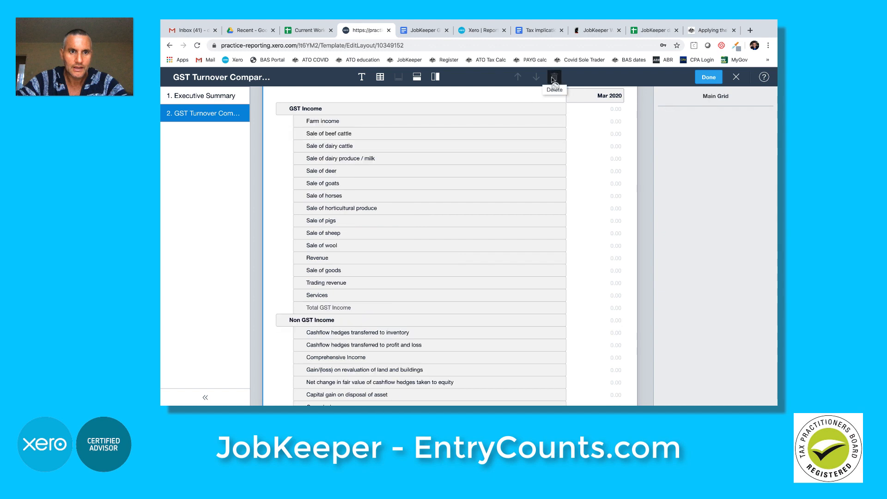
Step: Review the flattened rows under GST Income, including Revenue, Sale of goods, Trading revenue and Services
click(481, 110)
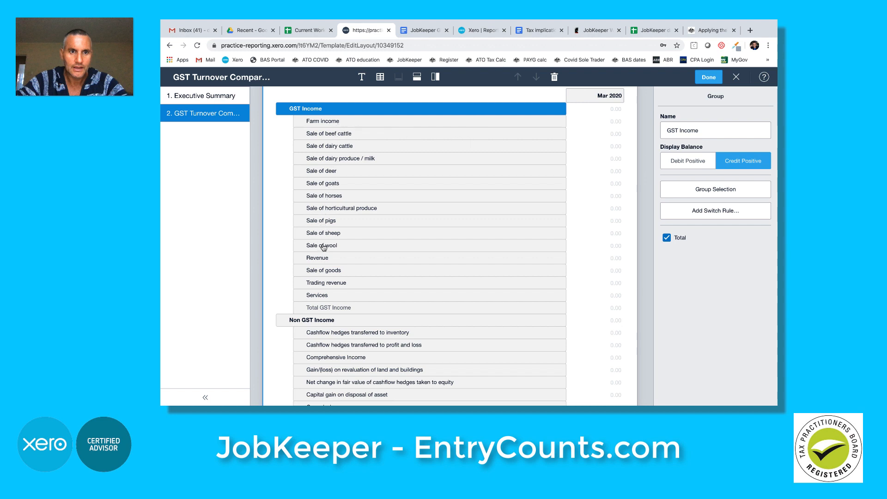
click(321, 258)
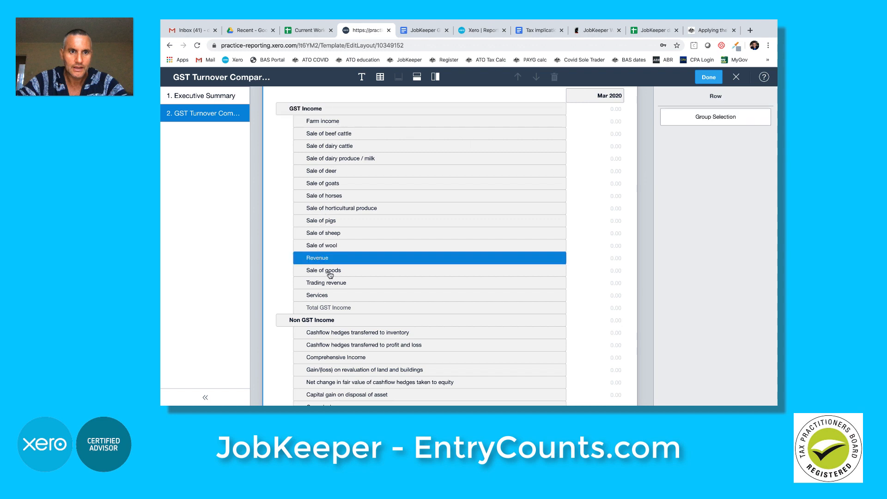
click(329, 274)
click(335, 283)
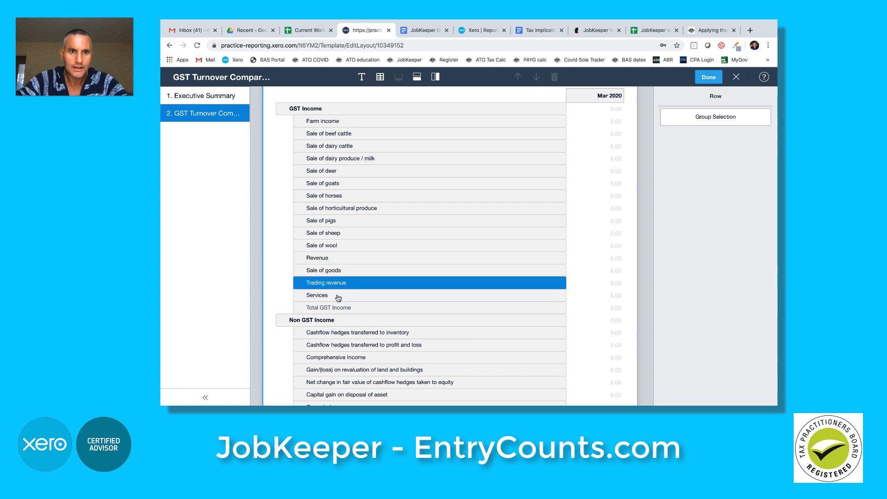
click(340, 295)
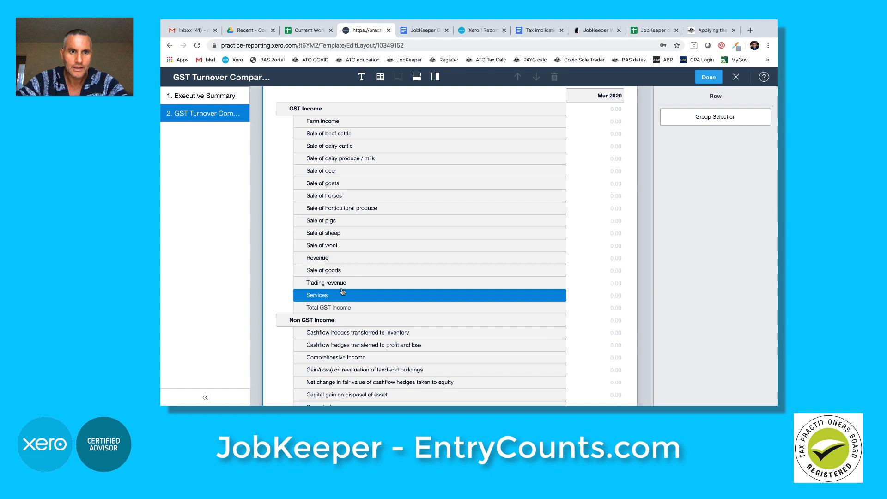
click(344, 284)
click(358, 270)
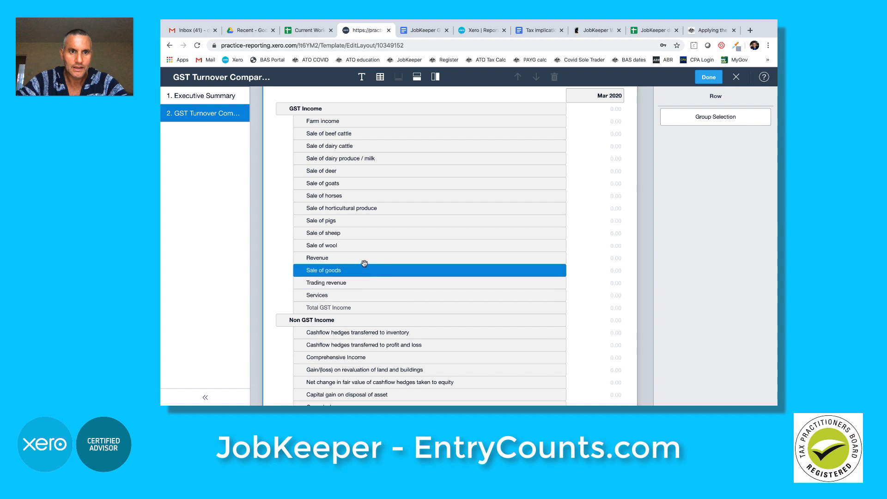
click(372, 260)
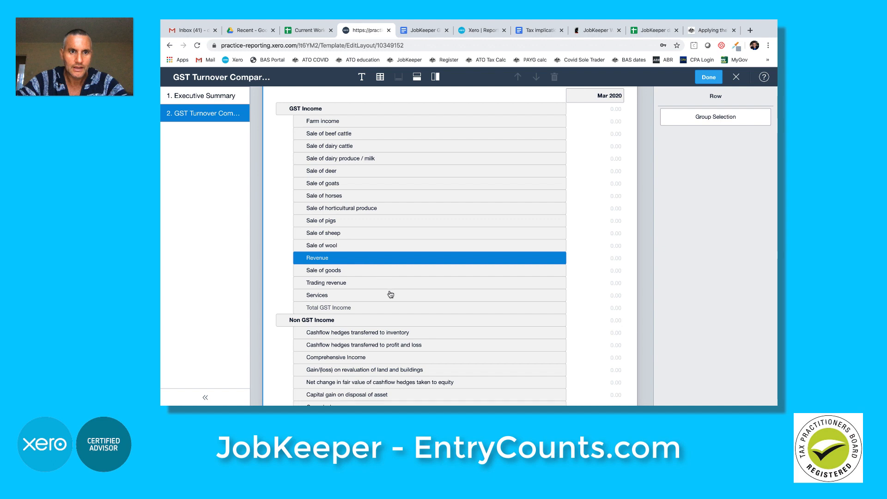
Step: Examine the rows under Non GST Income and Expenses down to Net Profit After Dividends Paid
scroll(390, 294, down, 3)
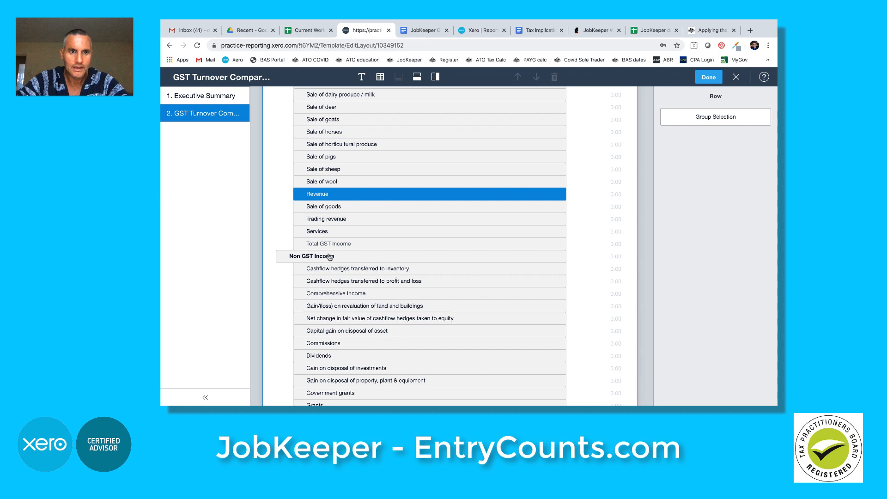
scroll(381, 284, down, 2)
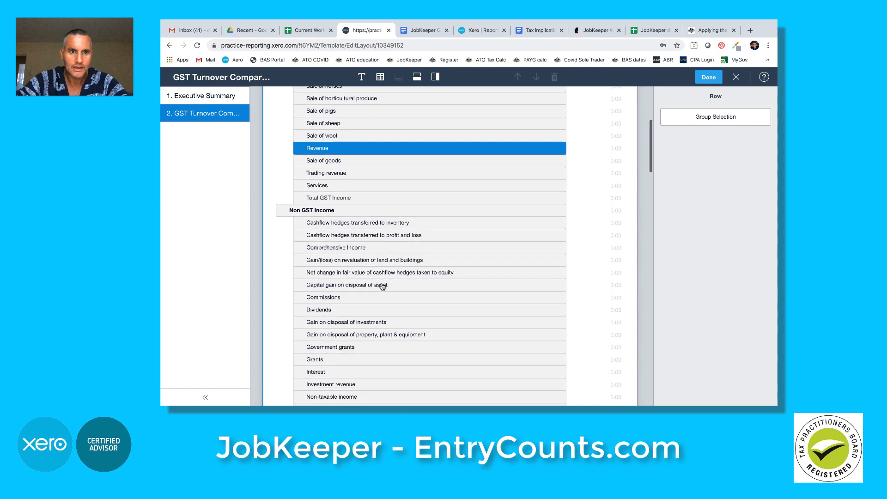
scroll(382, 286, down, 5)
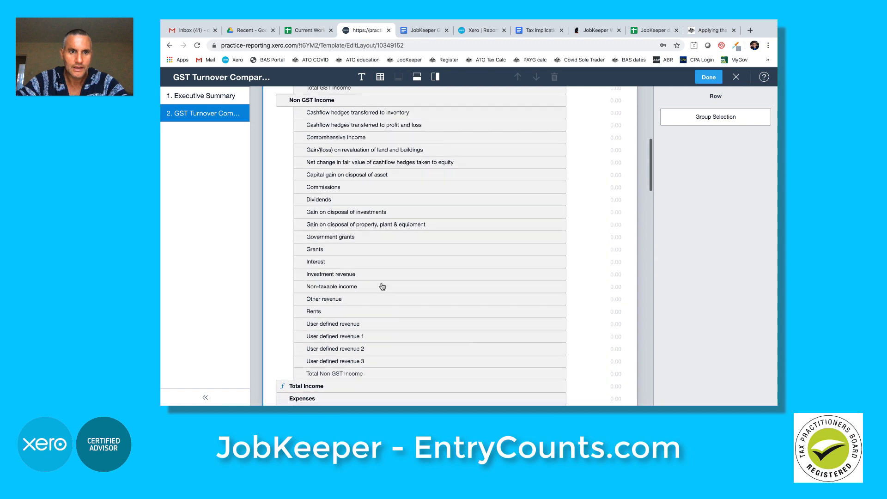
scroll(382, 286, down, 4)
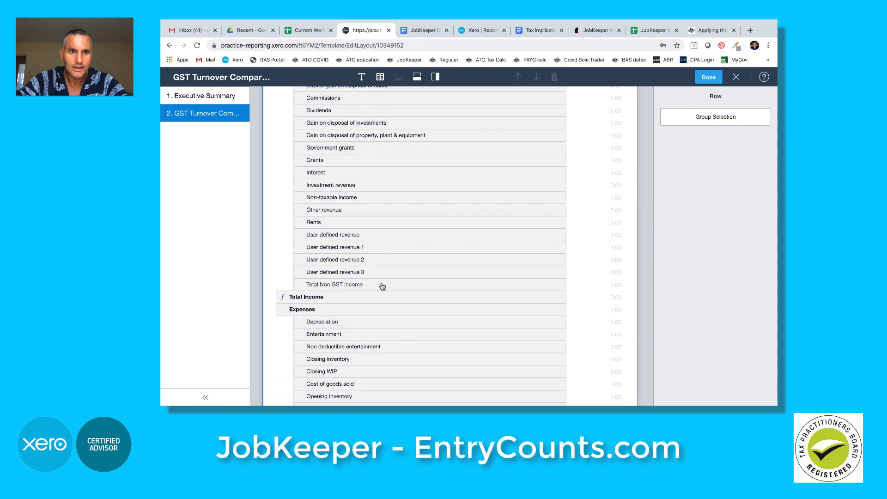
scroll(382, 286, down, 8)
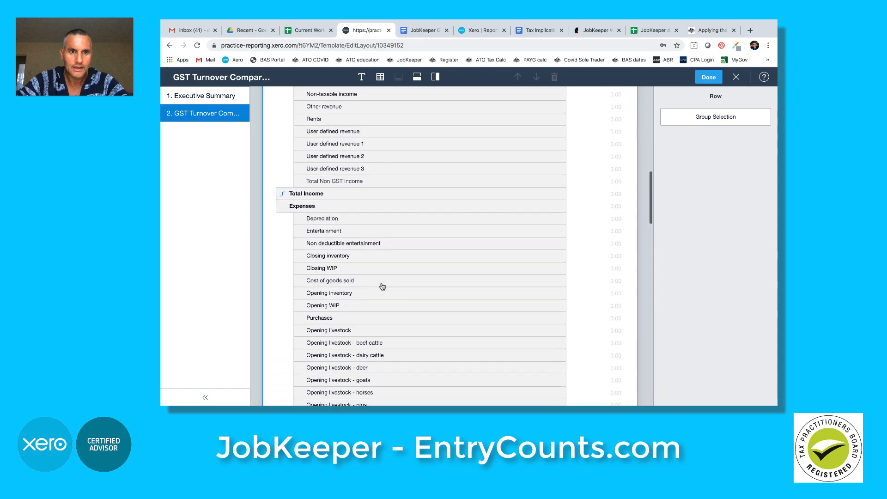
scroll(382, 286, down, 13)
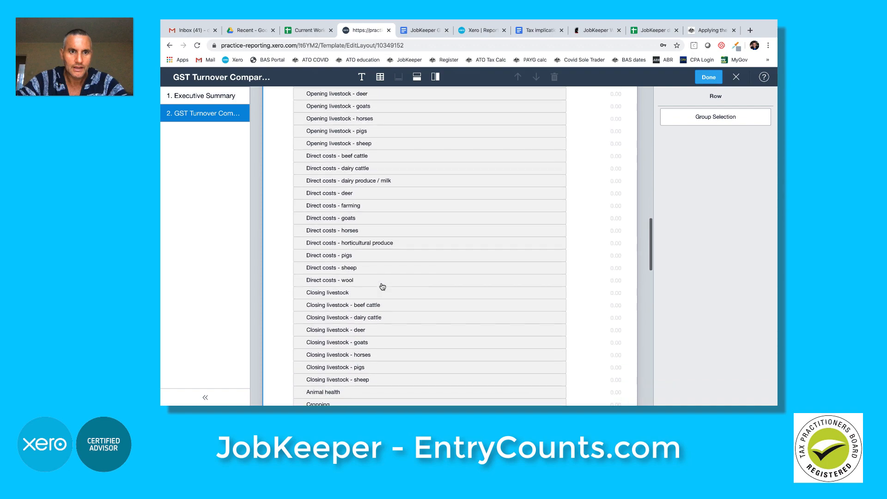
scroll(382, 287, down, 17)
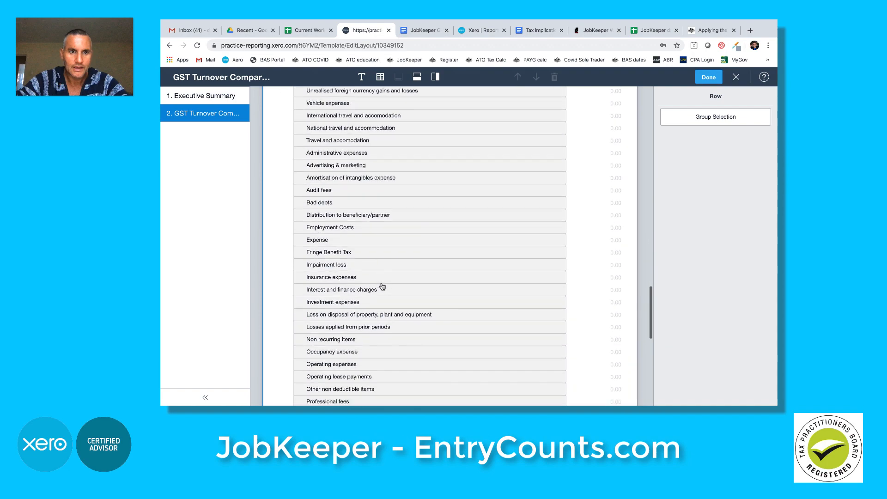
scroll(382, 286, down, 10)
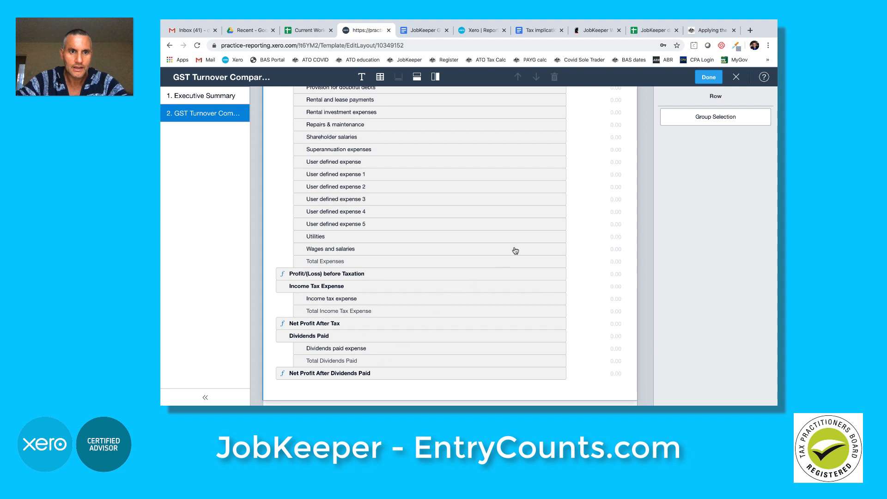
Step: Finish the layout edit and save the report template as a draft
click(708, 81)
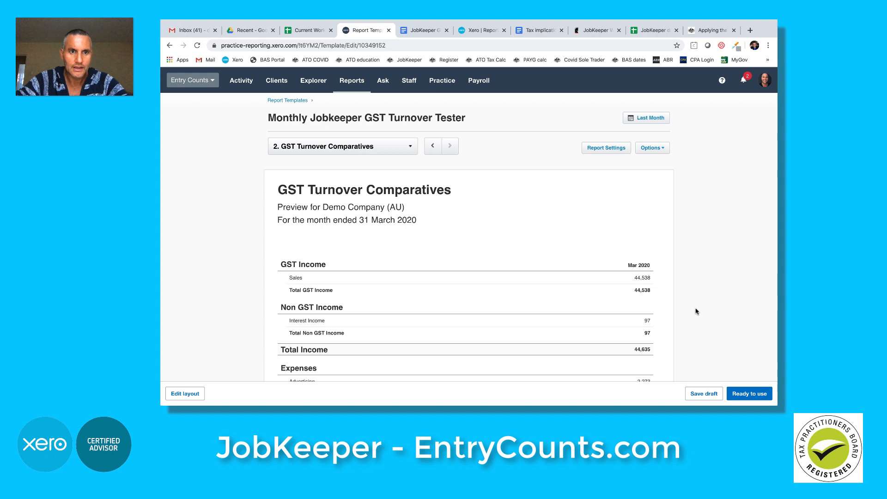
click(704, 395)
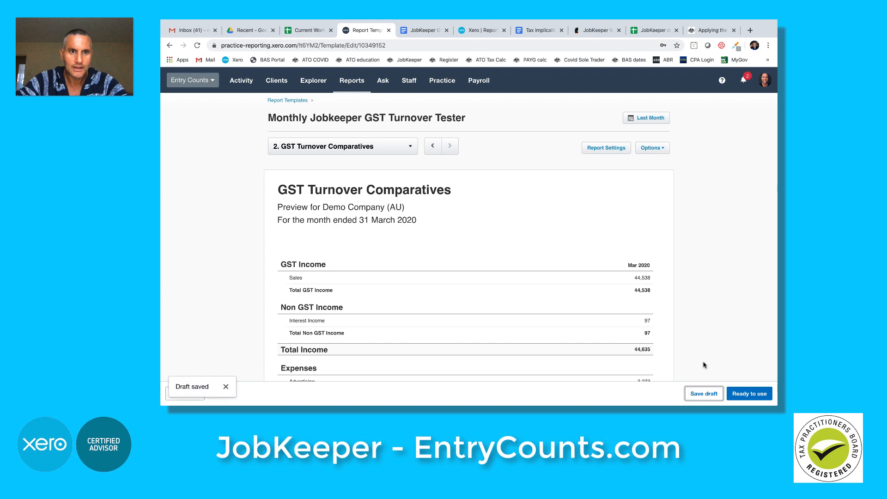
Step: Delete the accompanying notes footer at the end of the GST Turnover Comparatives report
scroll(702, 362, down, 3)
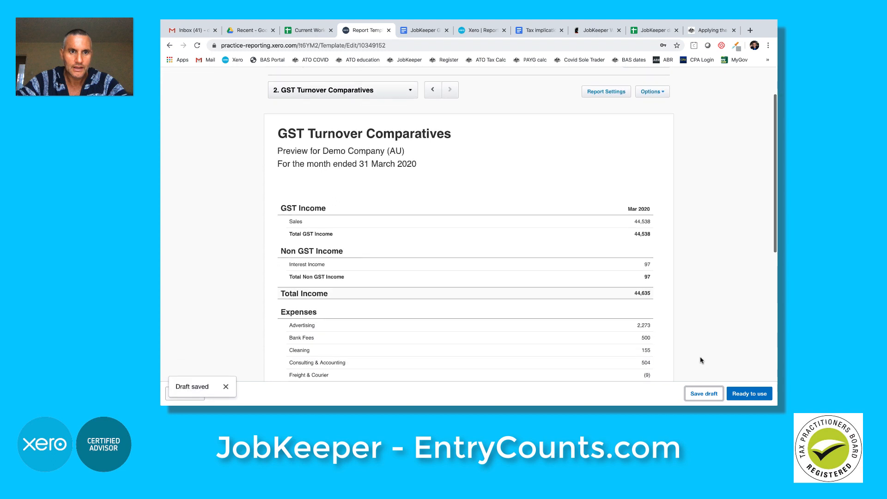
scroll(700, 360, down, 5)
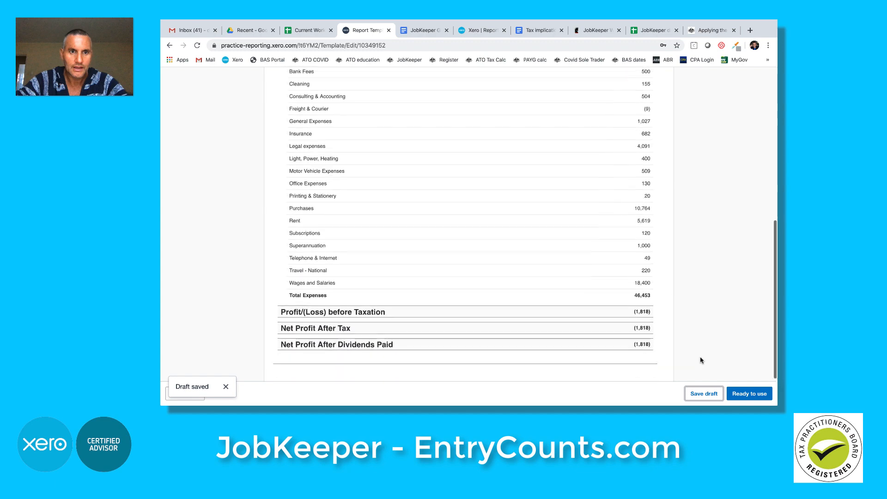
scroll(702, 361, up, 1)
scroll(701, 361, down, 1)
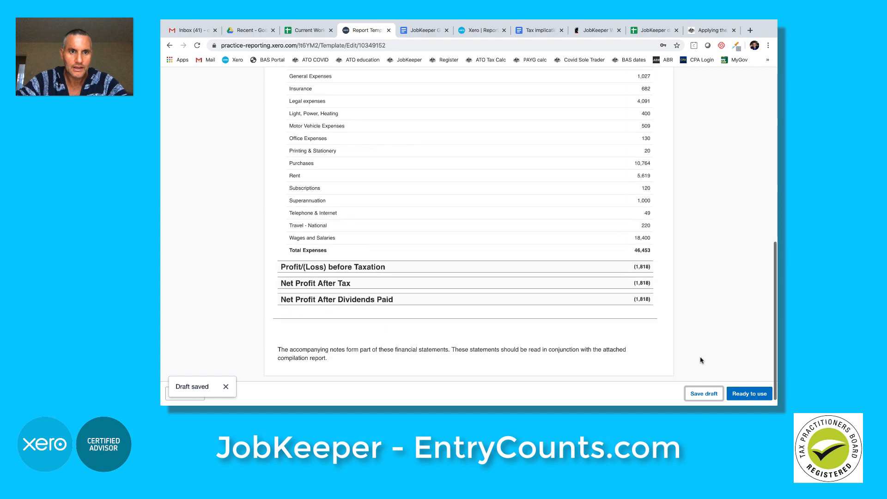
click(630, 353)
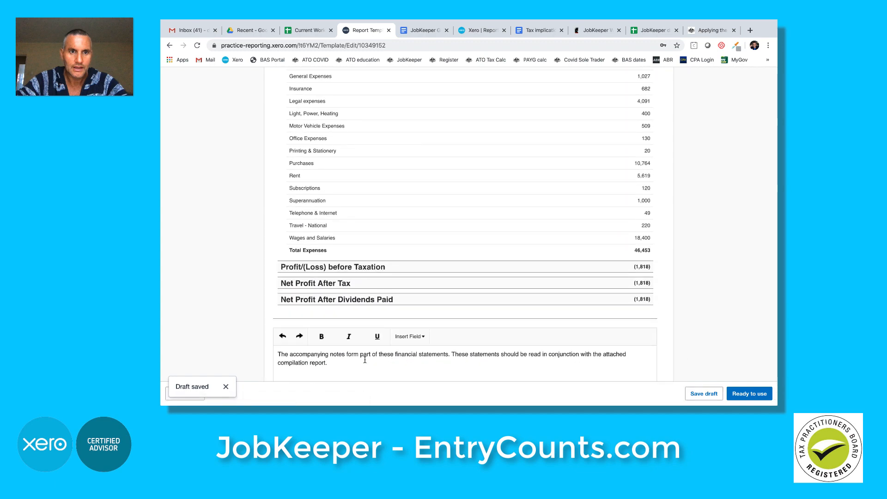
drag(329, 363, 273, 356)
scroll(522, 348, down, 1)
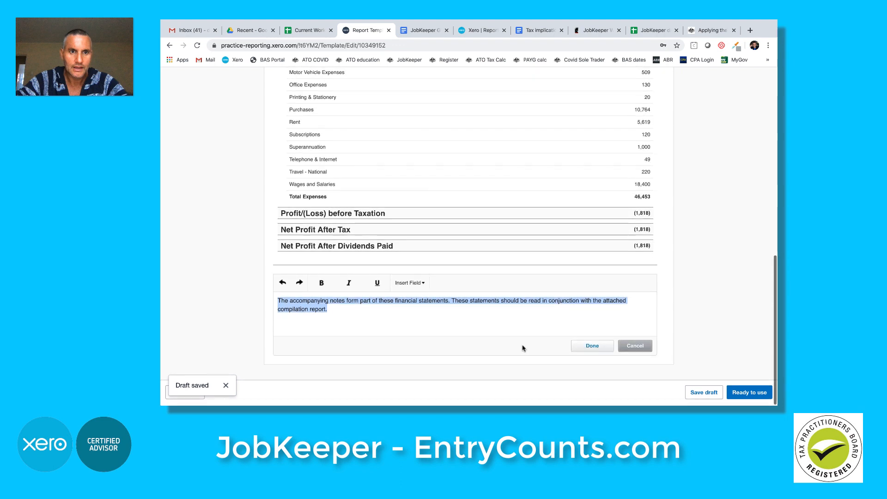
click(590, 348)
click(650, 327)
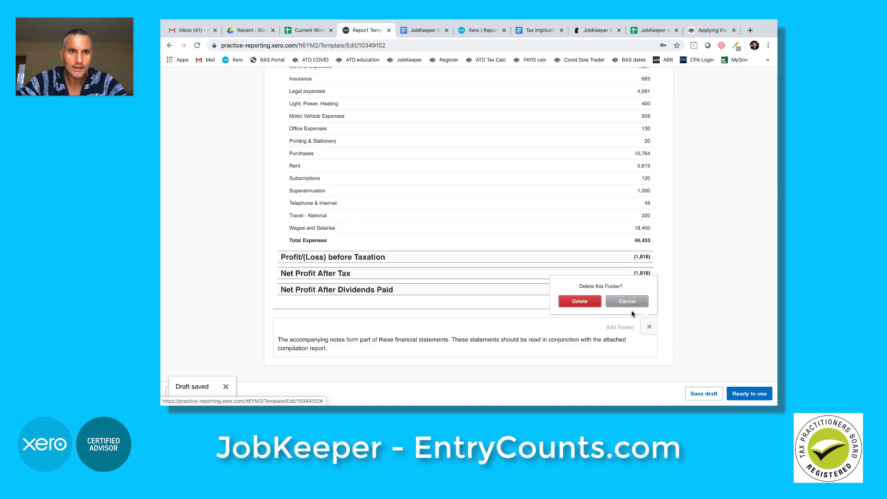
click(594, 305)
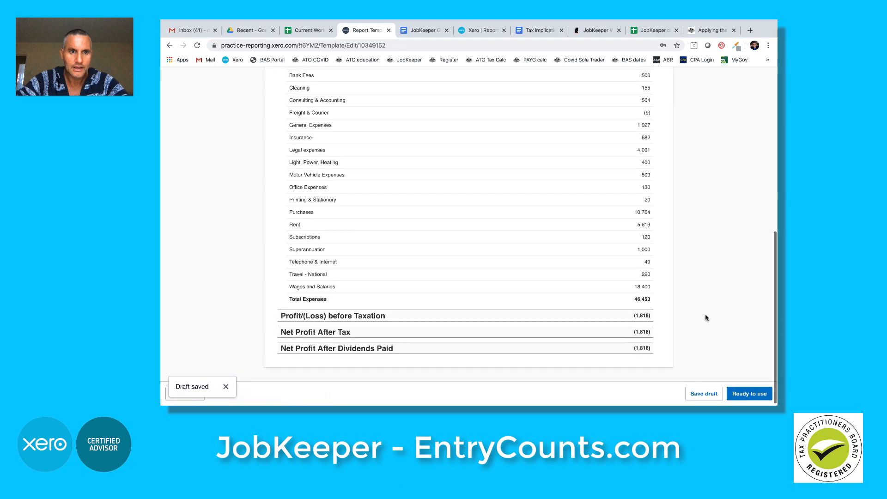
Step: Set the template's default publishing title to "Your GST Turnover Report" and save the draft
scroll(703, 317, up, 5)
scroll(701, 316, up, 8)
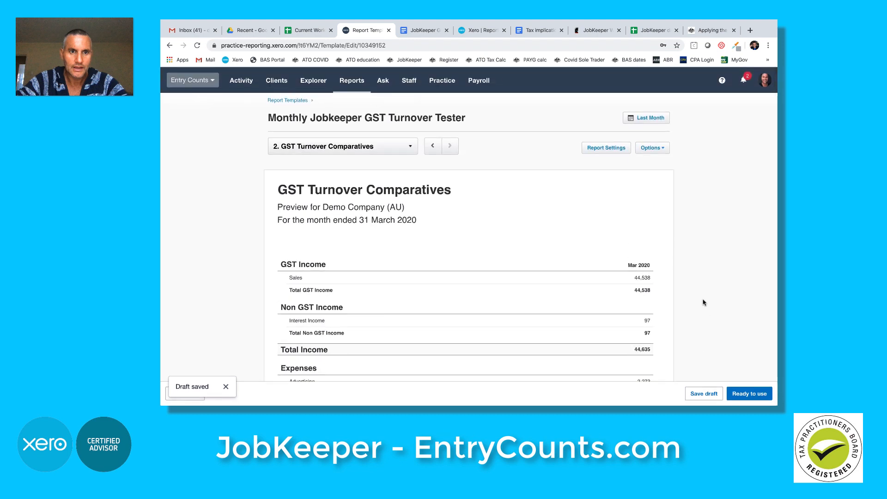
click(664, 153)
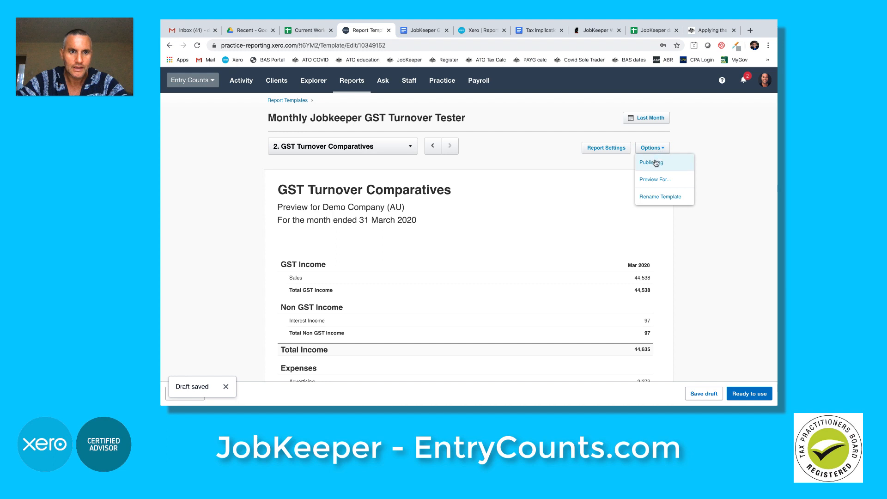
click(655, 159)
click(468, 211)
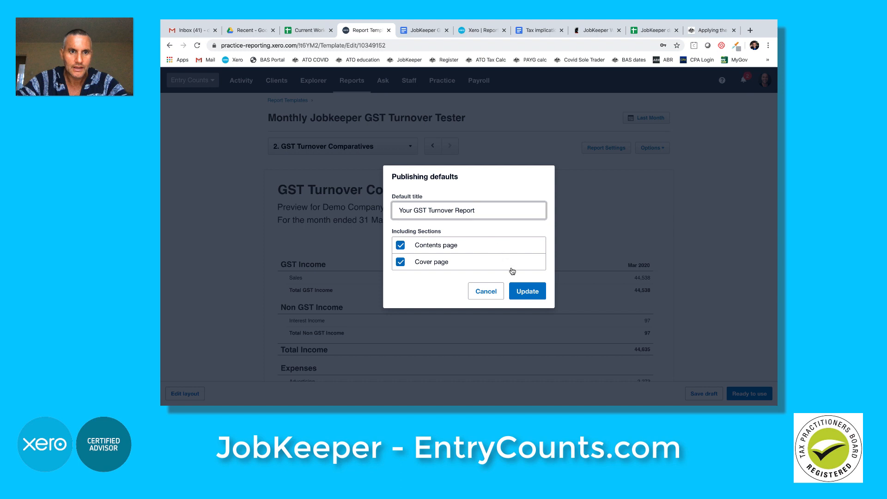
click(528, 292)
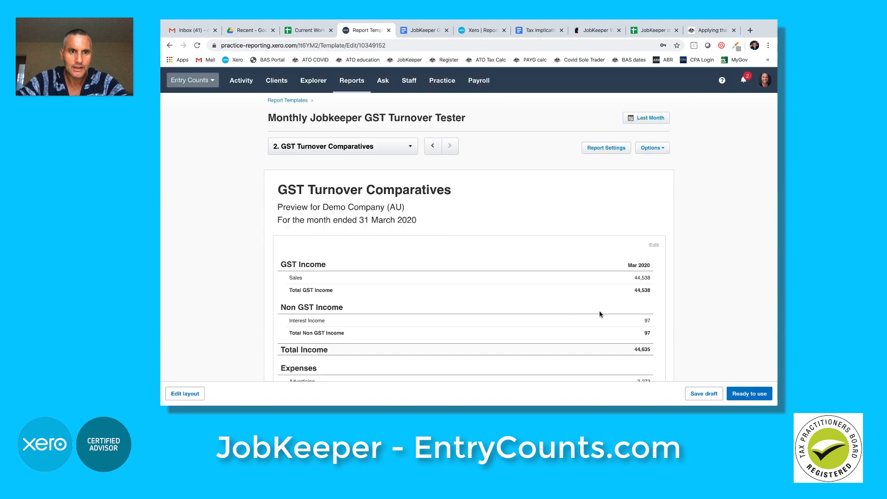
click(697, 395)
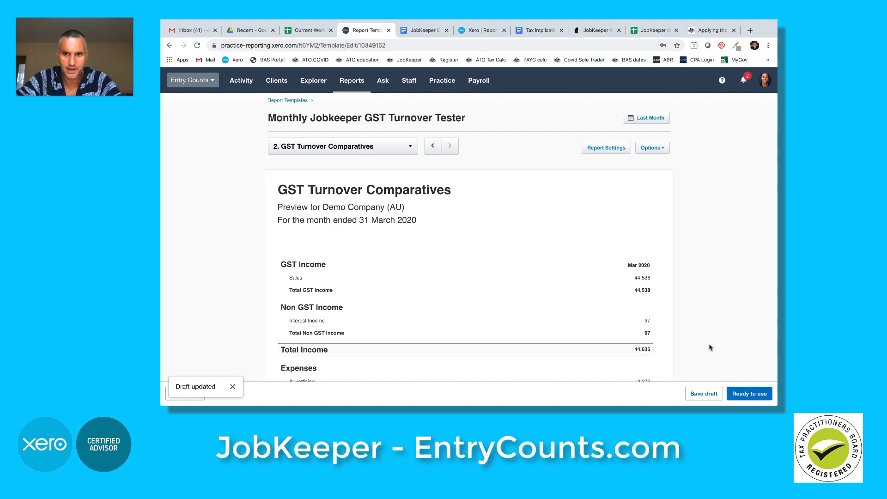
click(233, 387)
Step: Open the layout editor and examine the settings of the GST Income and Expenses groups and the Mar 2020 date column
click(189, 395)
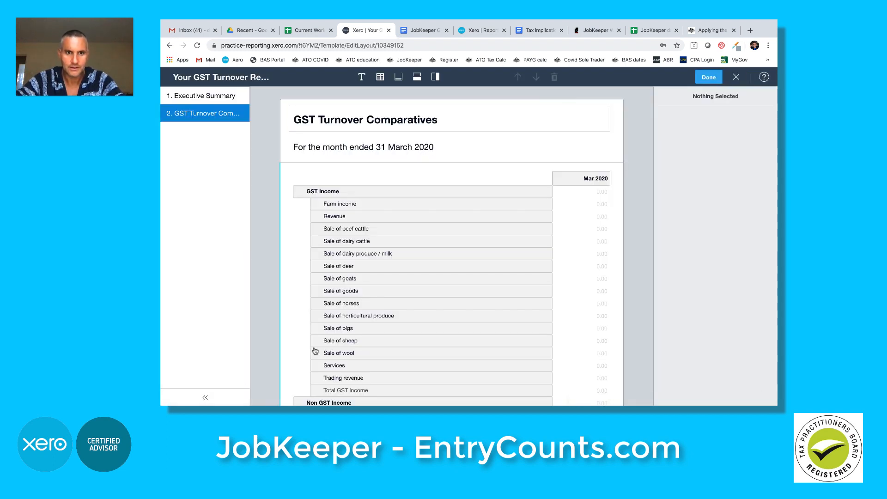
click(454, 194)
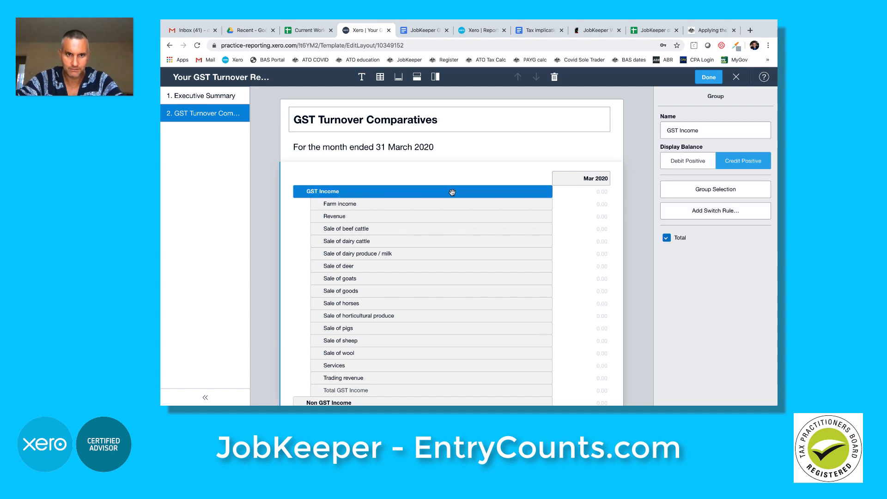
scroll(456, 243, down, 4)
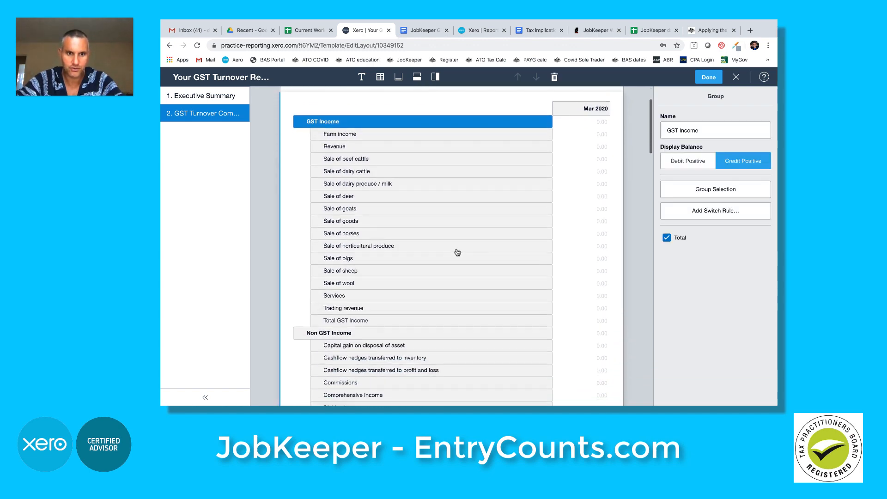
scroll(454, 266, down, 7)
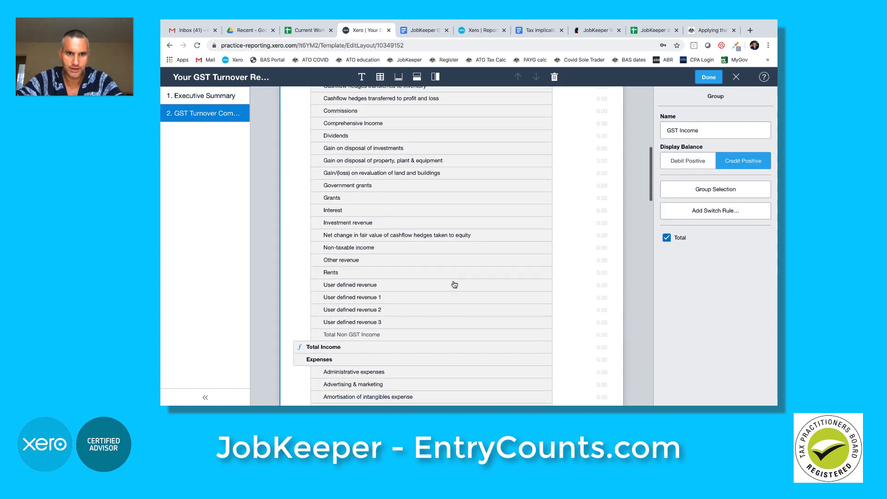
click(421, 259)
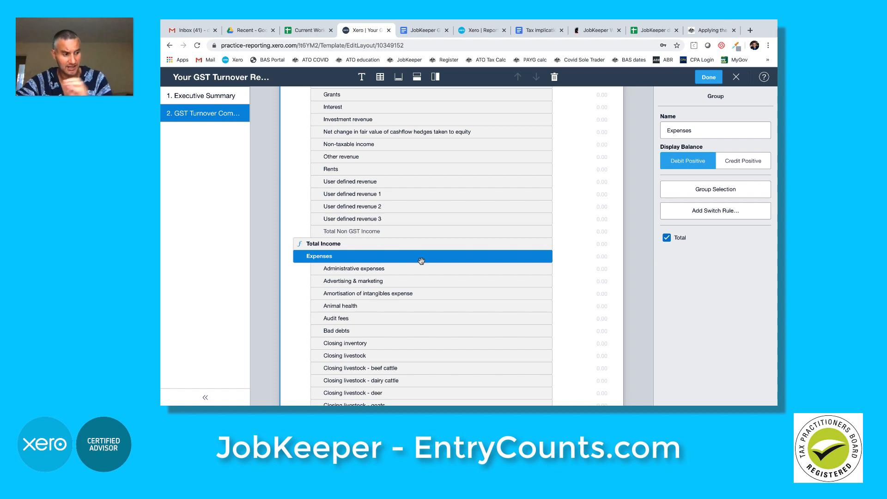
scroll(422, 261, up, 6)
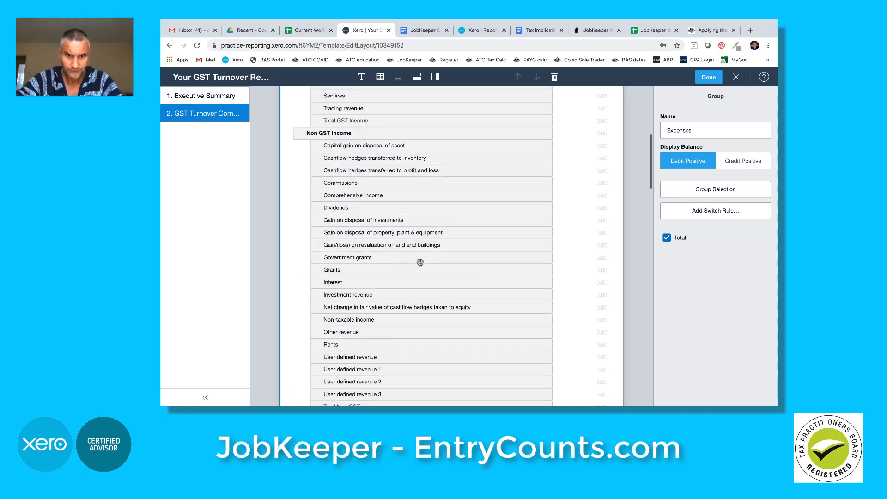
scroll(421, 266, up, 3)
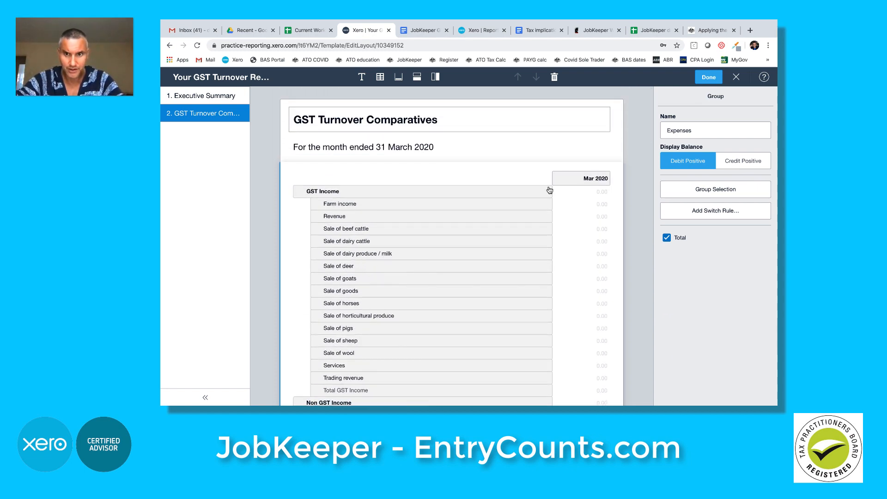
click(565, 184)
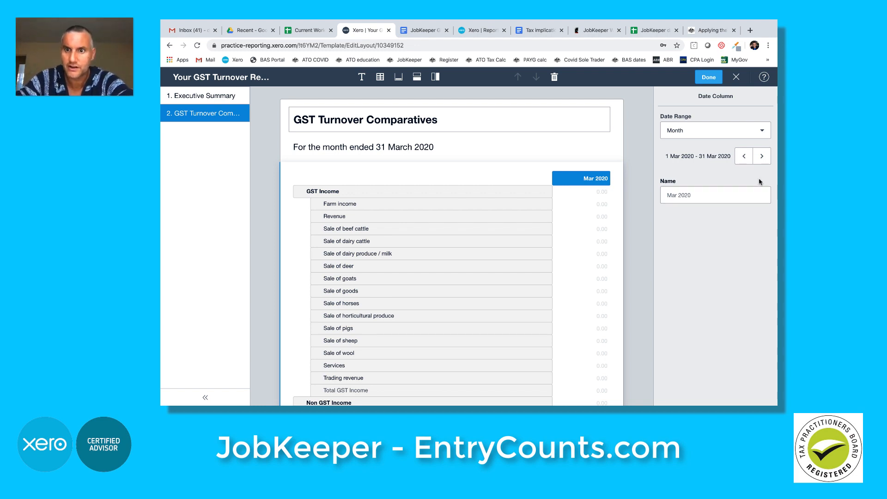
click(697, 197)
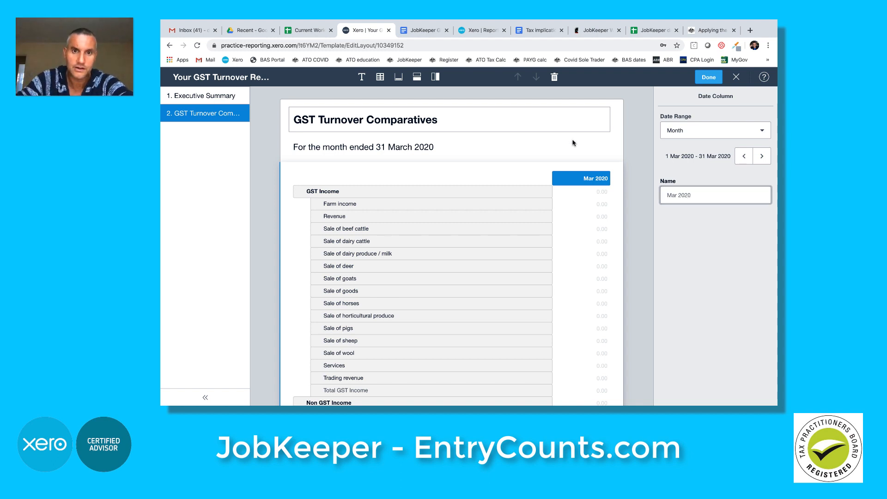
Step: Add a second monthly date column to the GST Turnover Comparatives report and set its period to March 2019
click(435, 78)
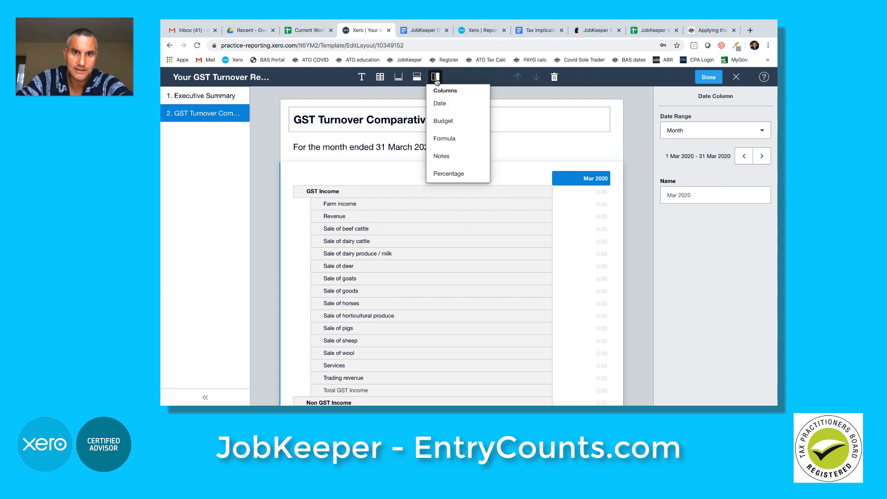
click(442, 104)
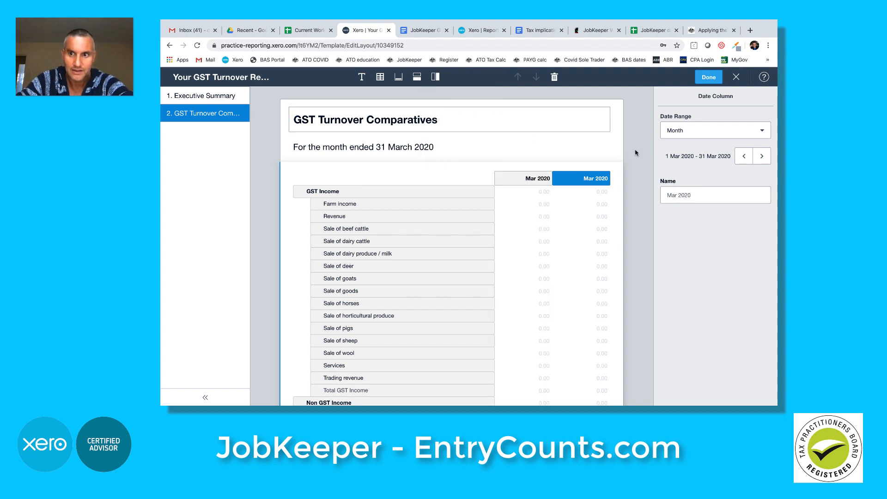
click(743, 156)
click(743, 156)
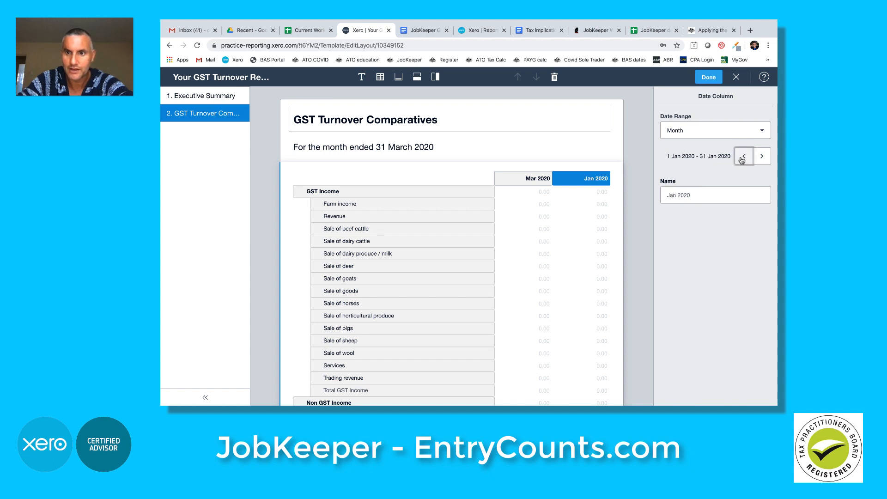
click(743, 156)
click(743, 157)
click(743, 156)
click(743, 156)
click(743, 156)
click(744, 156)
click(743, 156)
click(743, 156)
click(744, 156)
click(744, 156)
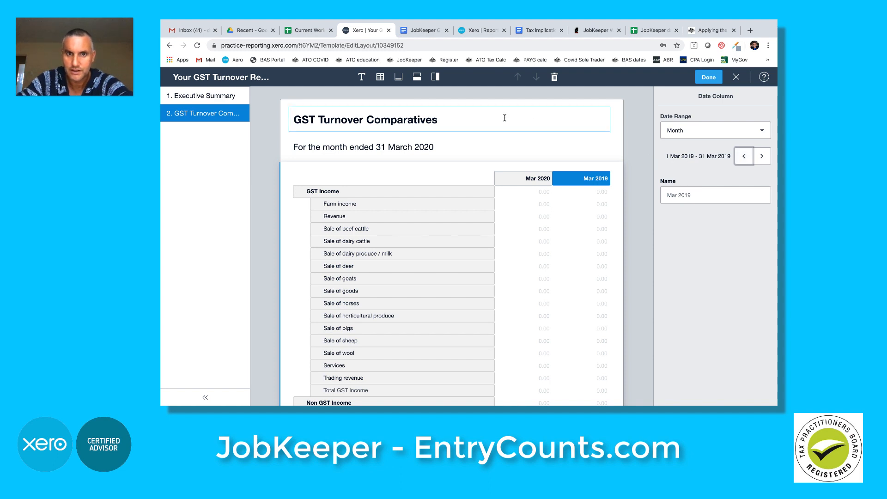
Step: Add a formula column named "Change" that calculates Mar 2020 minus Mar 2019
click(434, 79)
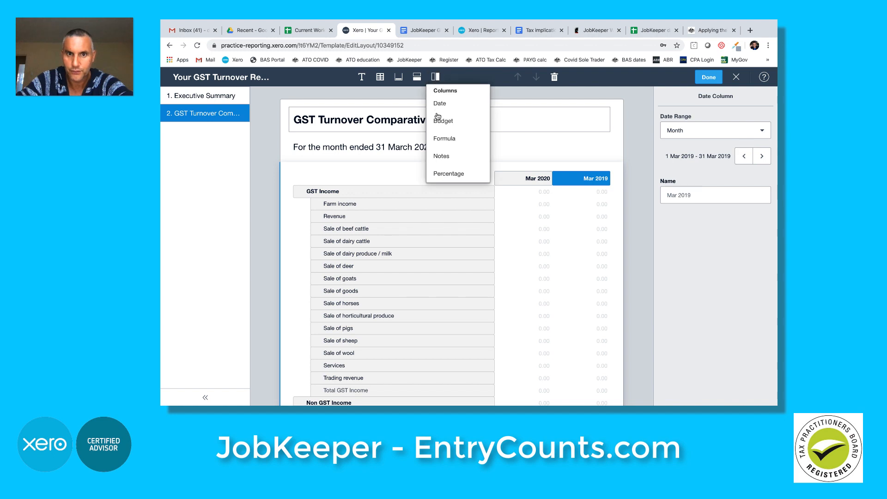
click(445, 138)
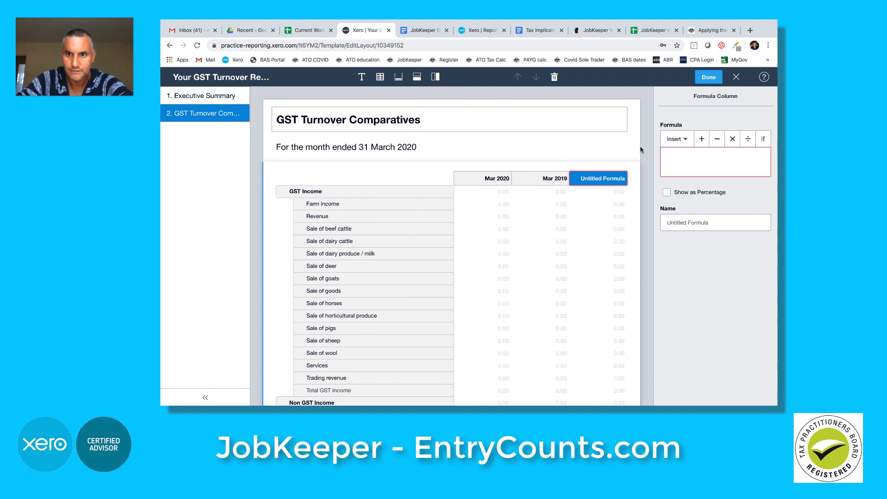
click(674, 139)
click(681, 163)
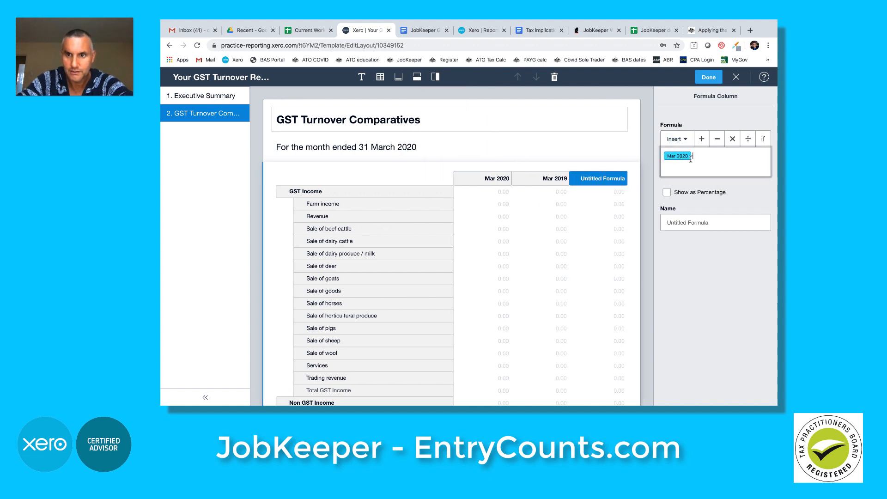
click(717, 138)
click(676, 139)
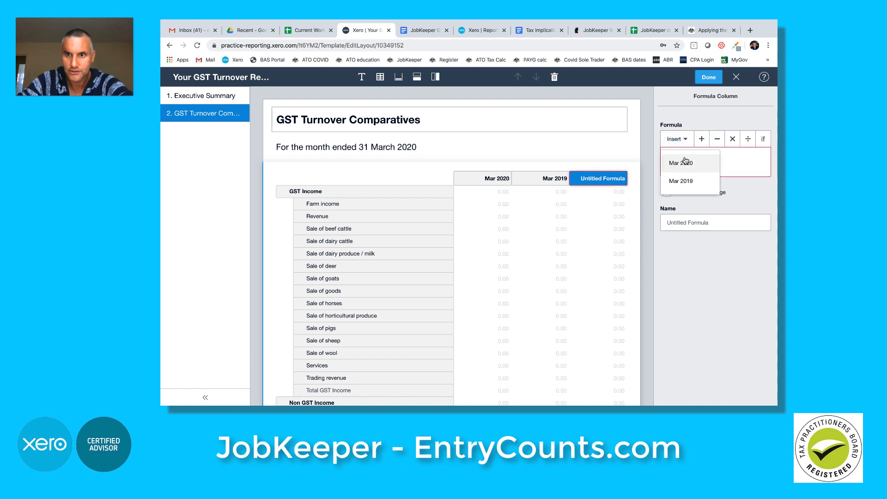
click(686, 180)
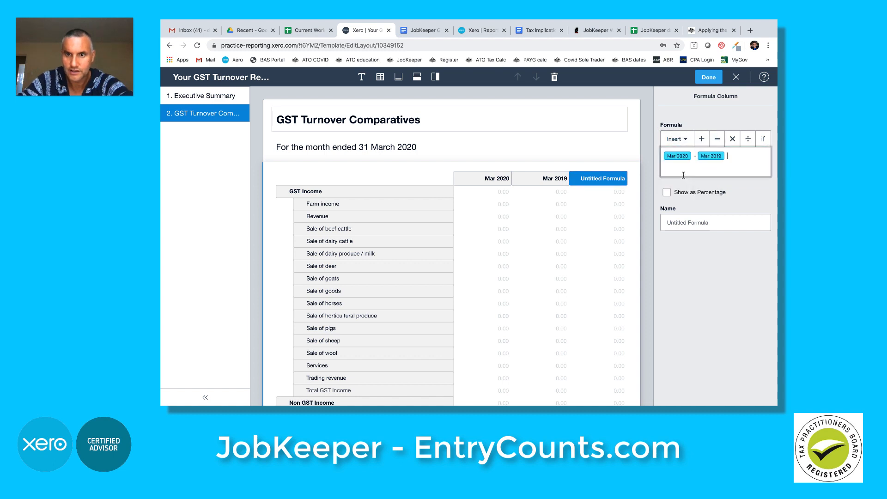
triple_click(706, 222)
text(Changhe)
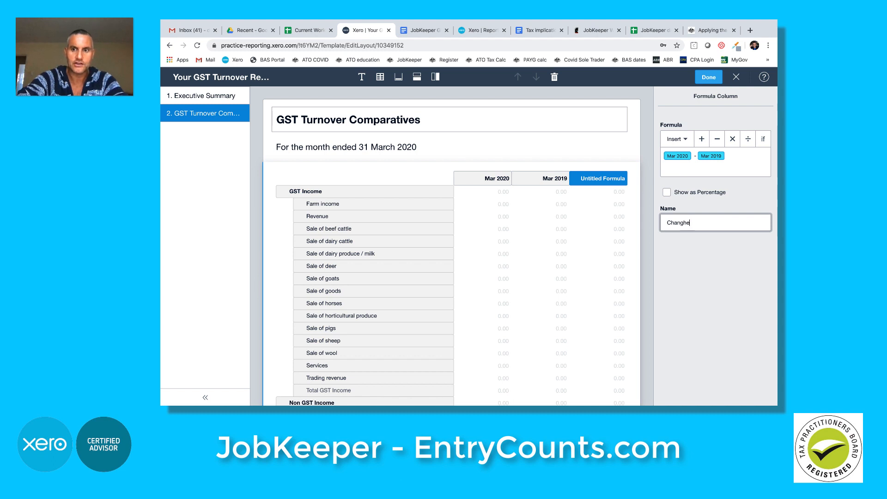
key(super+l)
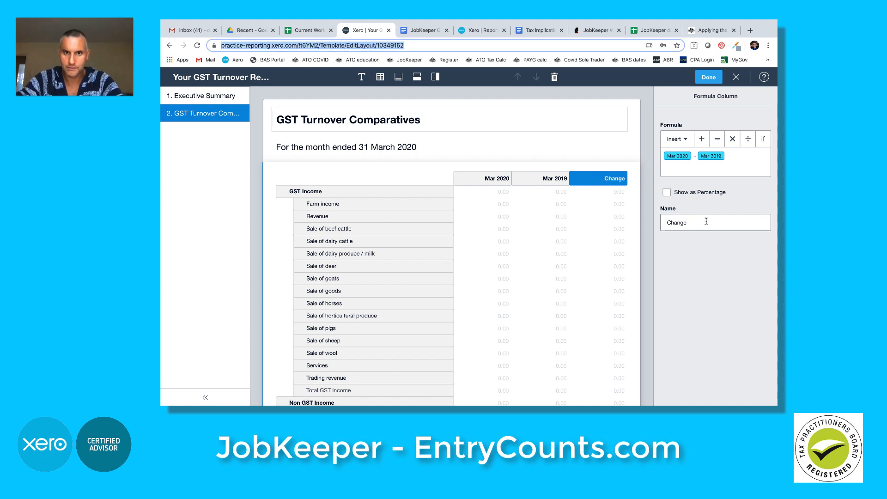
Step: Add a formula column named "Change %" that divides Change by Mar 2019 and is shown as a percentage
click(434, 82)
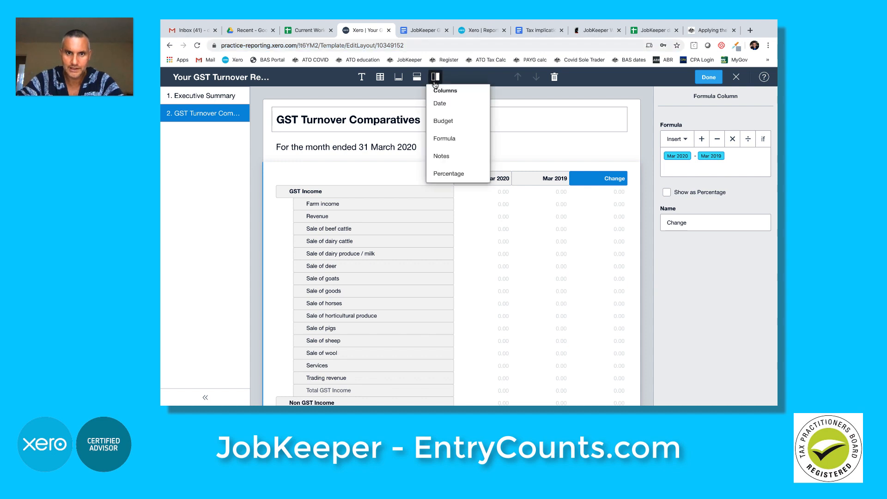
click(442, 139)
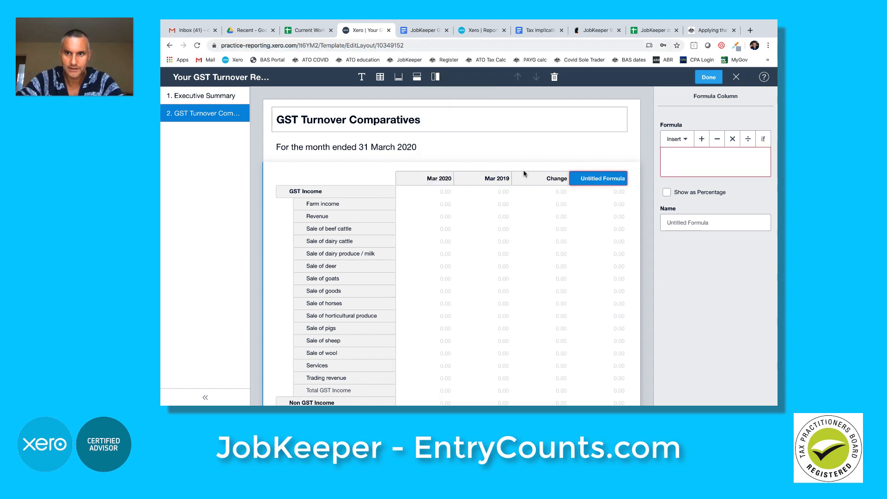
click(676, 139)
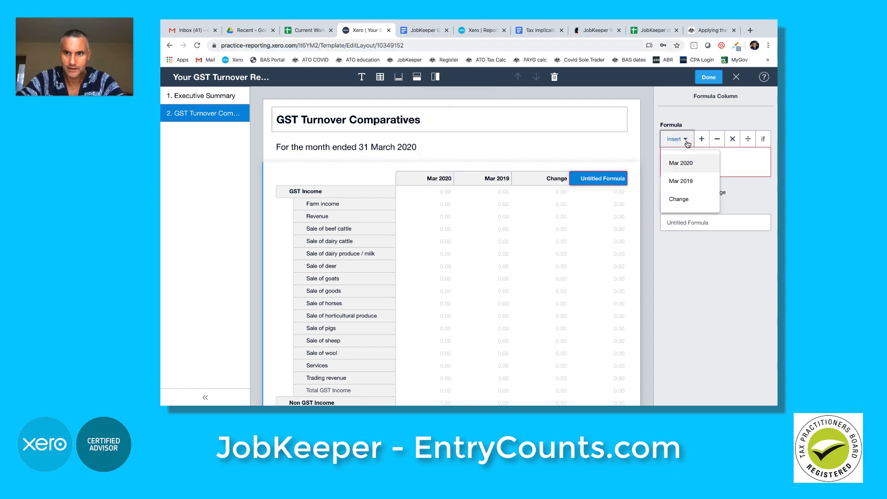
click(678, 199)
click(747, 139)
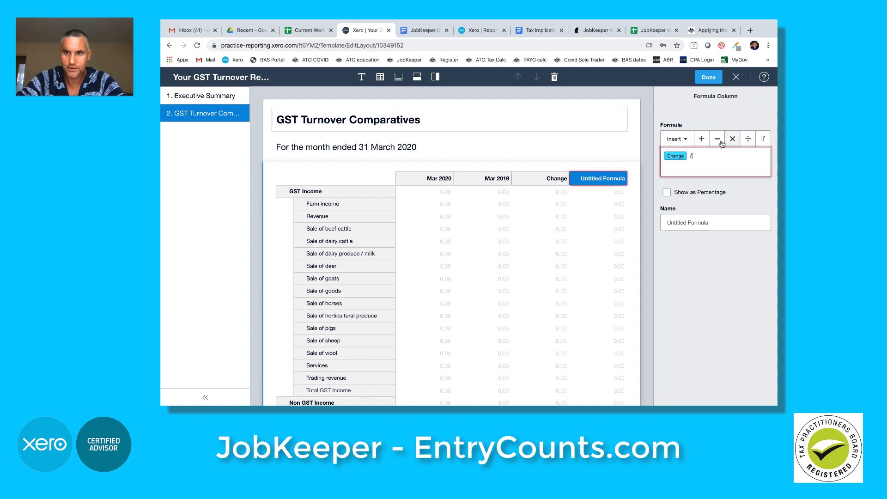
click(677, 139)
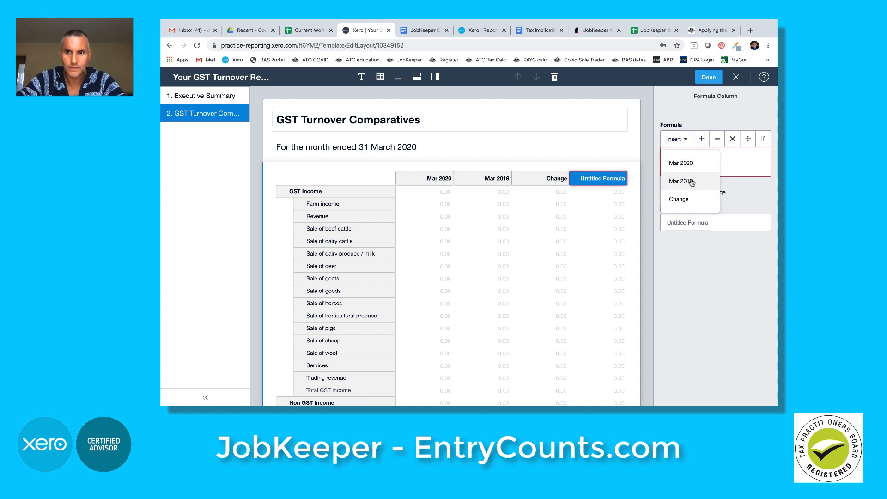
click(680, 181)
triple_click(693, 222)
text(Change %)
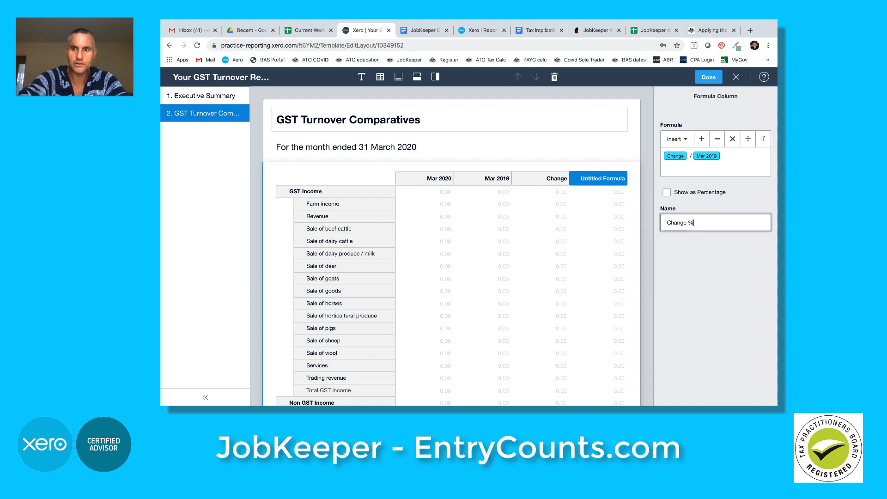
click(666, 192)
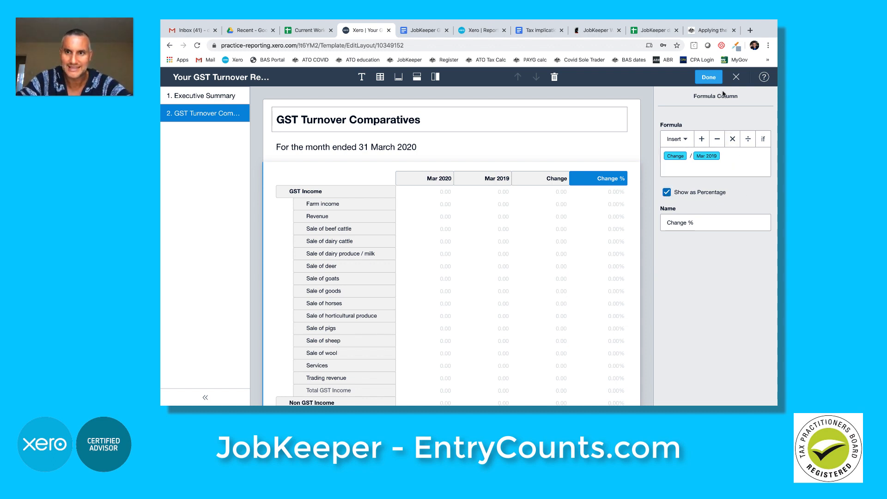
Step: Finish editing the comparative columns and save the template as a draft
click(709, 77)
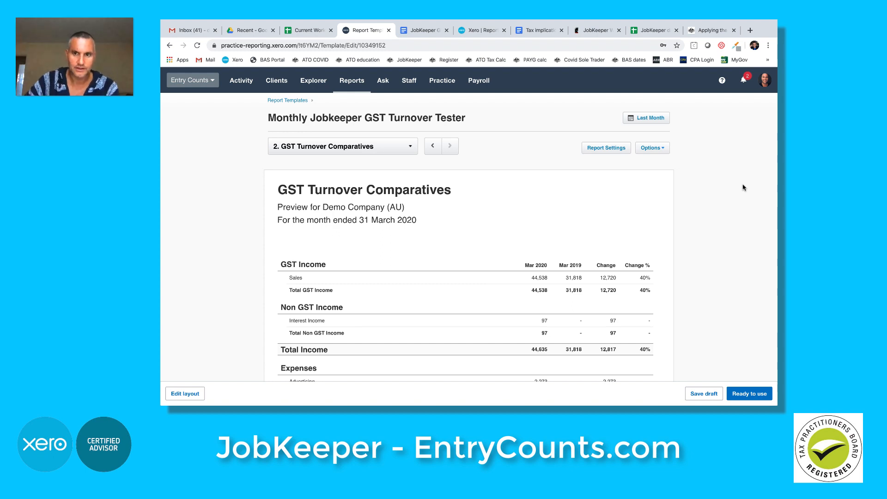
click(706, 397)
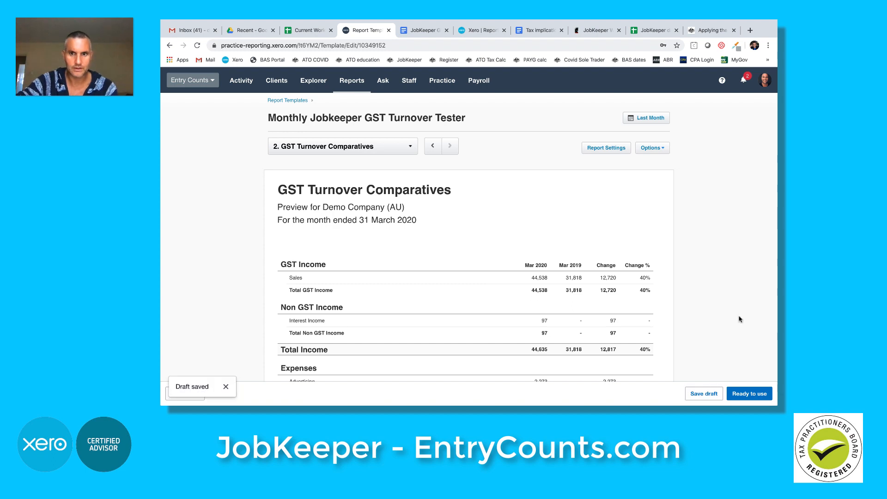
Step: Add a Blank Report to the template's contents after GST Turnover Comparatives
click(406, 152)
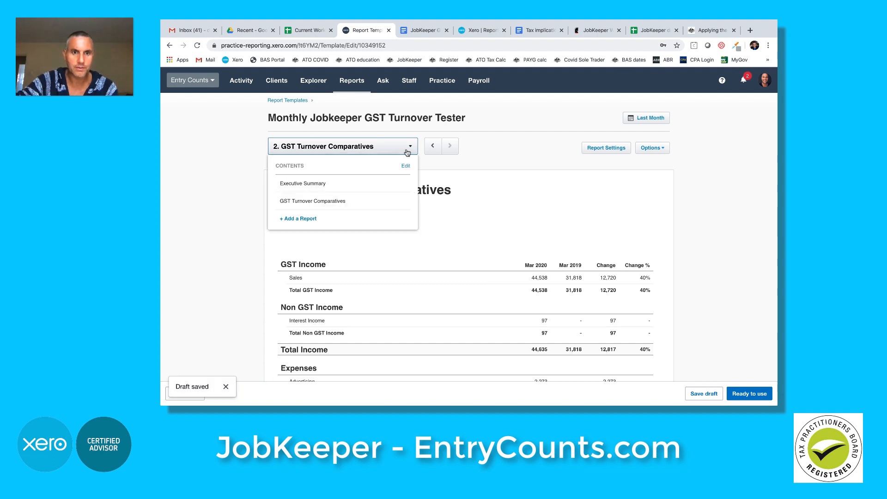
click(309, 221)
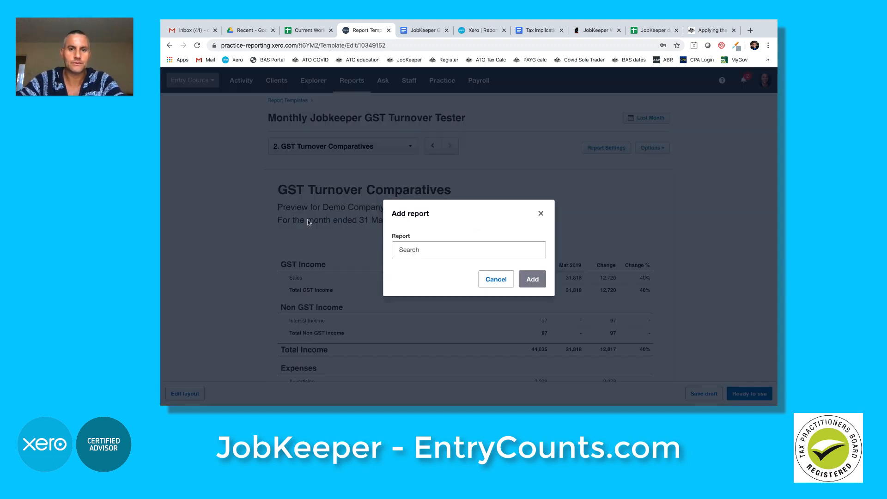
click(417, 251)
text(blank)
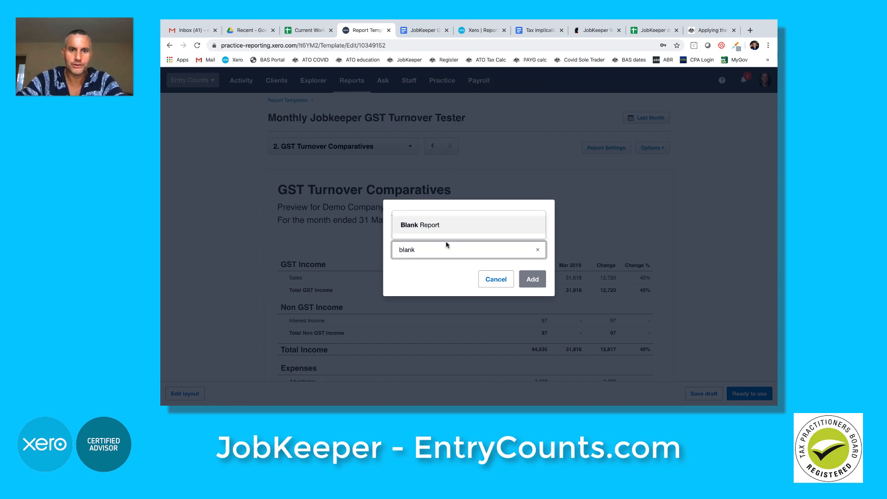
click(446, 231)
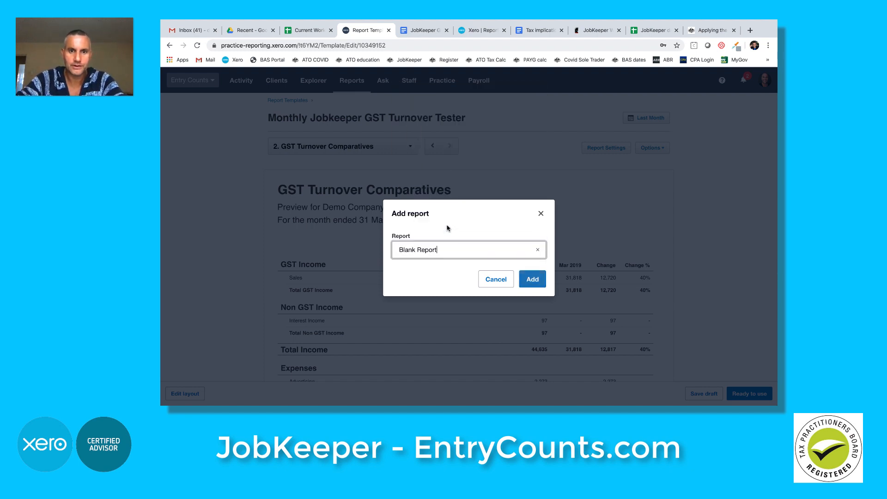
click(531, 278)
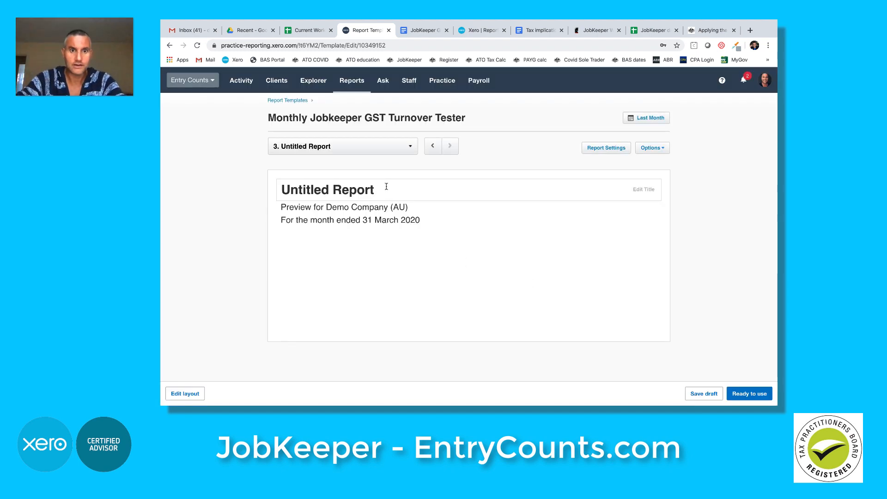
Step: Rename the untitled report as "What, how & why"
drag(386, 191, 276, 194)
text(Wah)
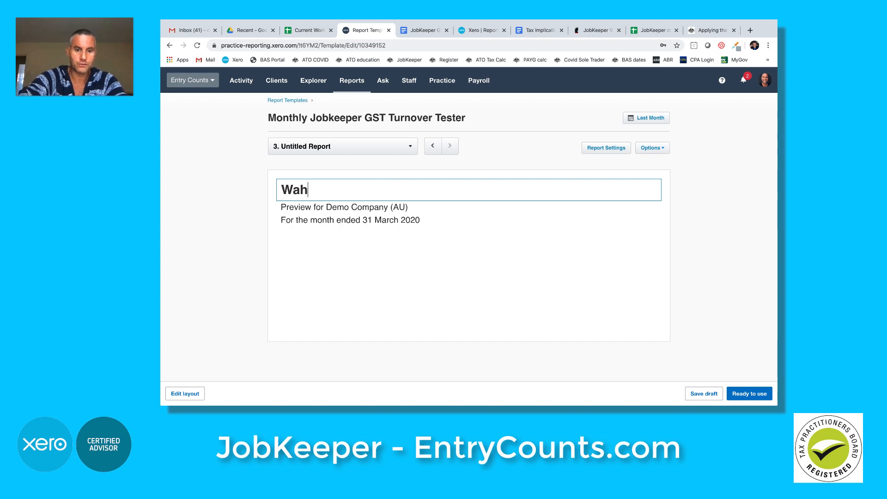
text(t, how & why)
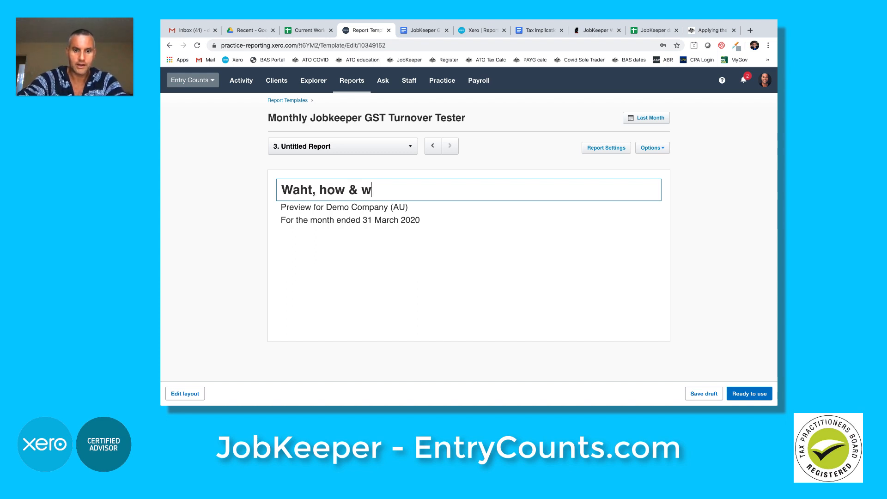
click(254, 217)
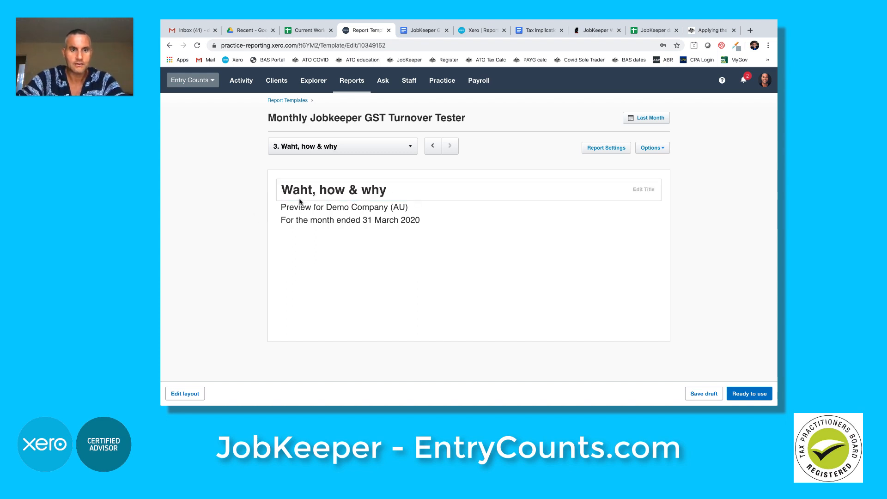
click(307, 191)
key(BackSpace)
key(BackSpace)
text(ha)
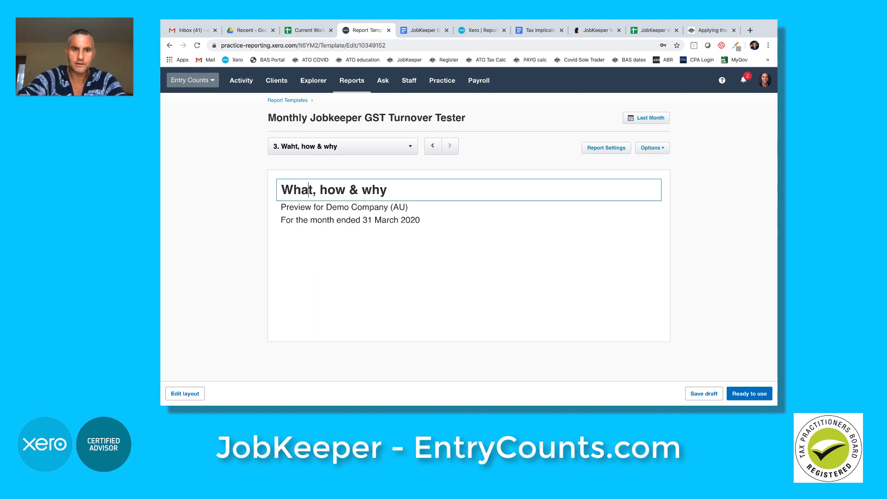
click(253, 240)
Step: Add a text block with no heading to the layout of the "What, how & why" report
click(185, 394)
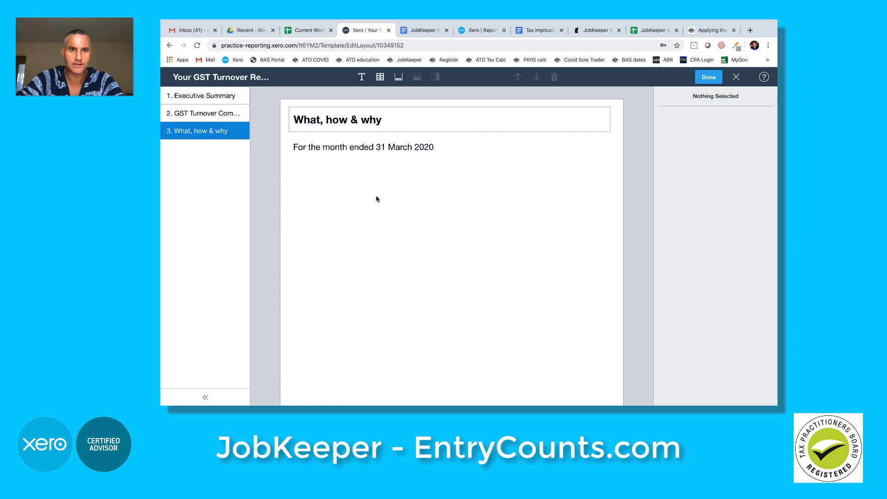
click(362, 78)
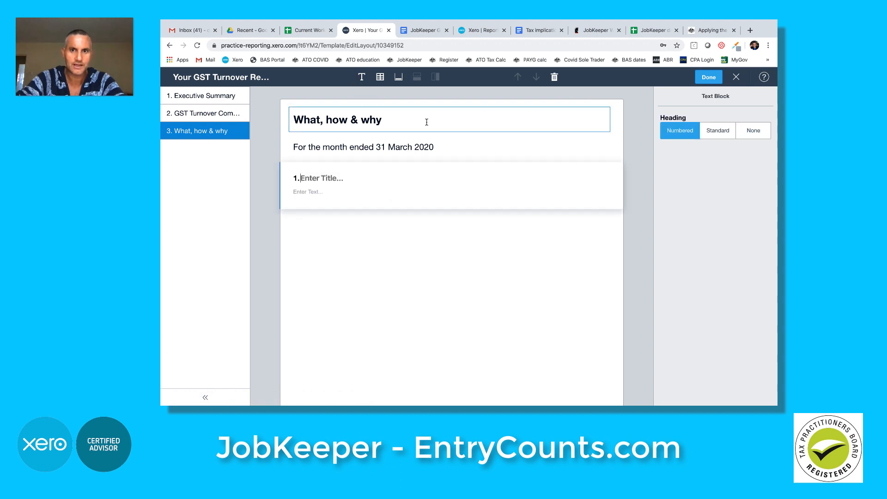
click(750, 131)
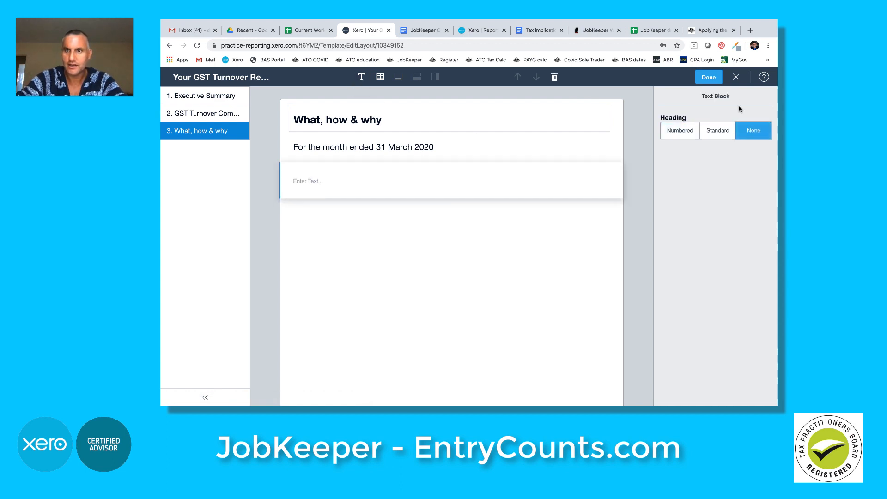
click(709, 79)
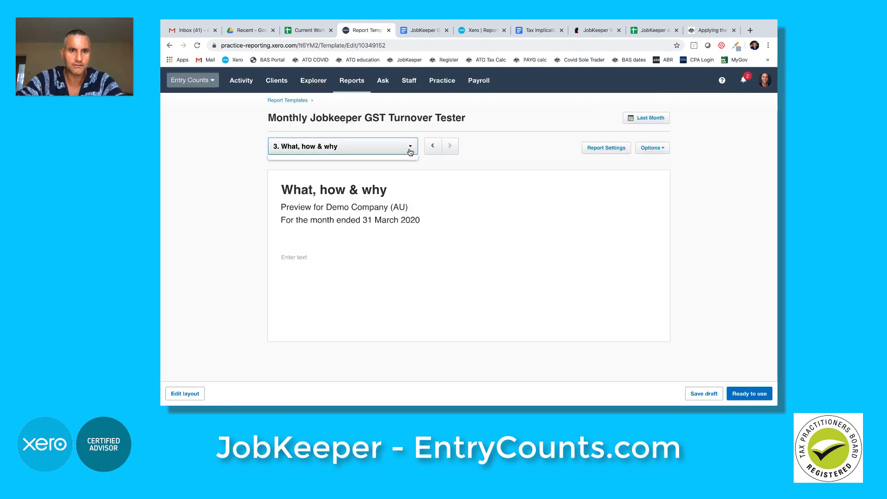
Step: Reorder the template contents so "What, how & why" comes first, before Executive Summary
click(411, 152)
click(405, 167)
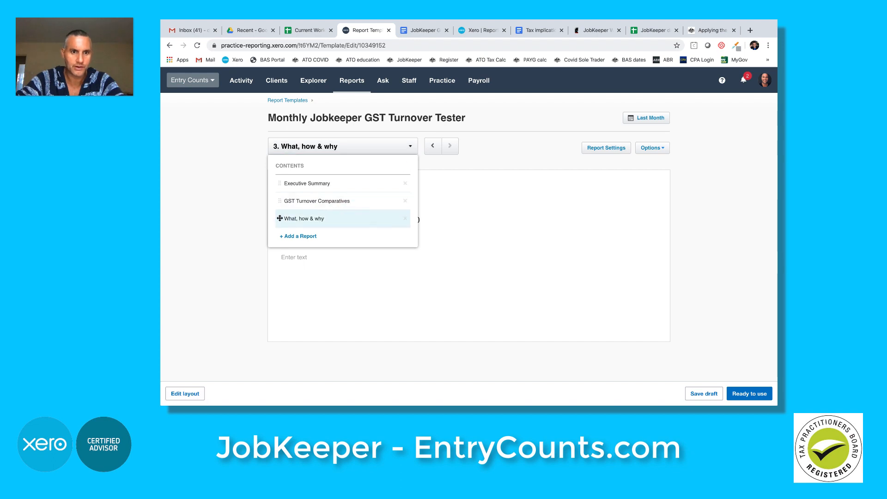
drag(279, 218, 272, 182)
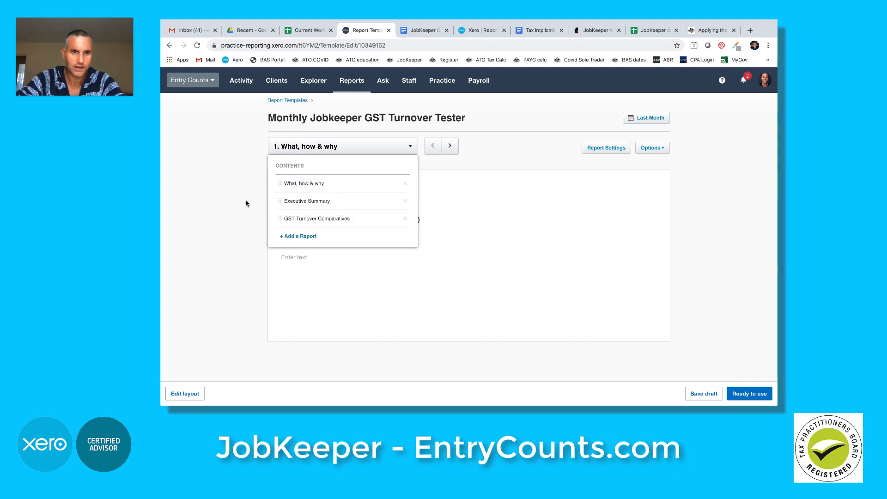
click(246, 203)
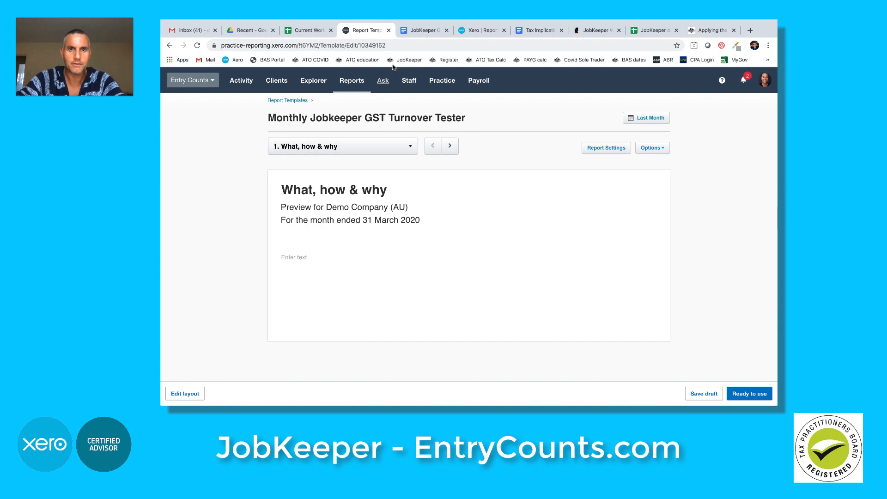
Step: Copy the explanatory notes through "Can be shared with clients easily" from the JobKeeper GST Turnover Google Doc into the empty text block
click(420, 31)
scroll(400, 192, up, 3)
scroll(400, 192, down, 10)
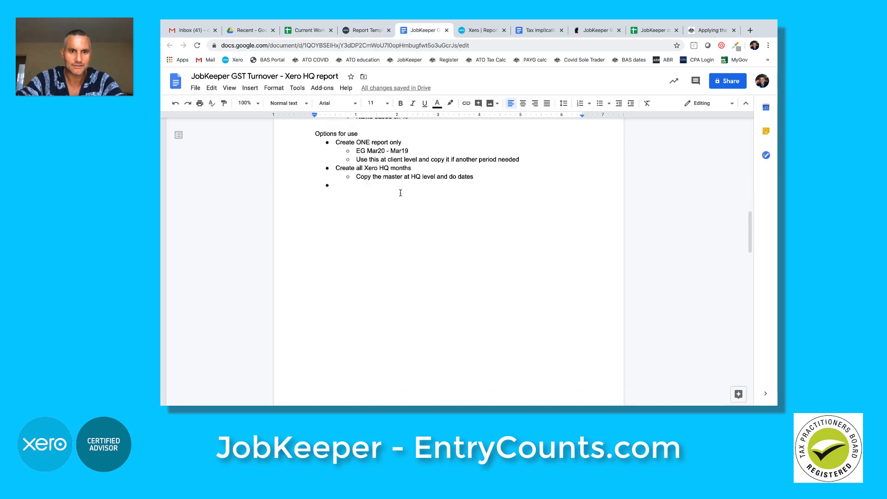
drag(315, 227, 447, 353)
scroll(448, 354, down, 1)
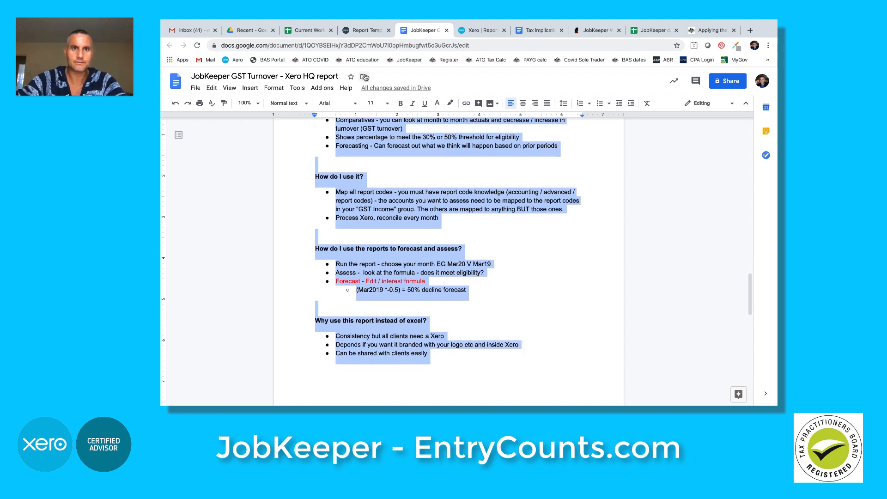
click(365, 30)
click(322, 266)
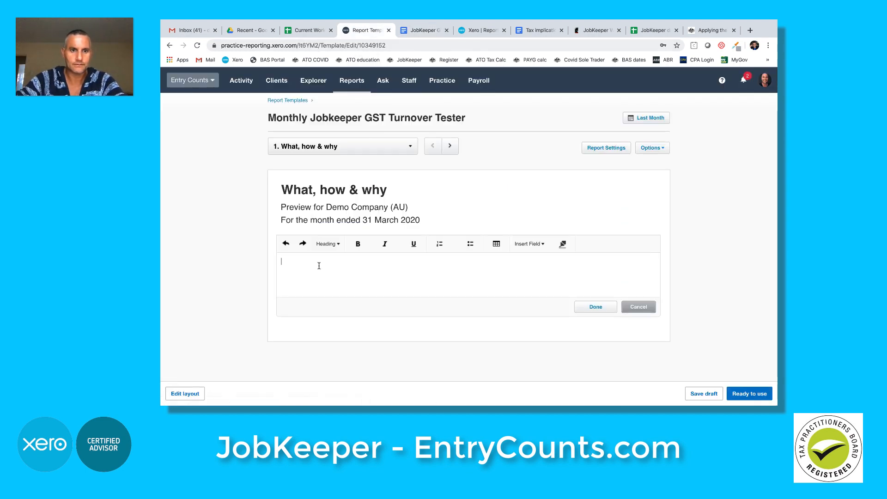
key(ctrl+v)
Step: Remove the bold formatting from all of the pasted notes and finish editing the text block
key(ctrl+a)
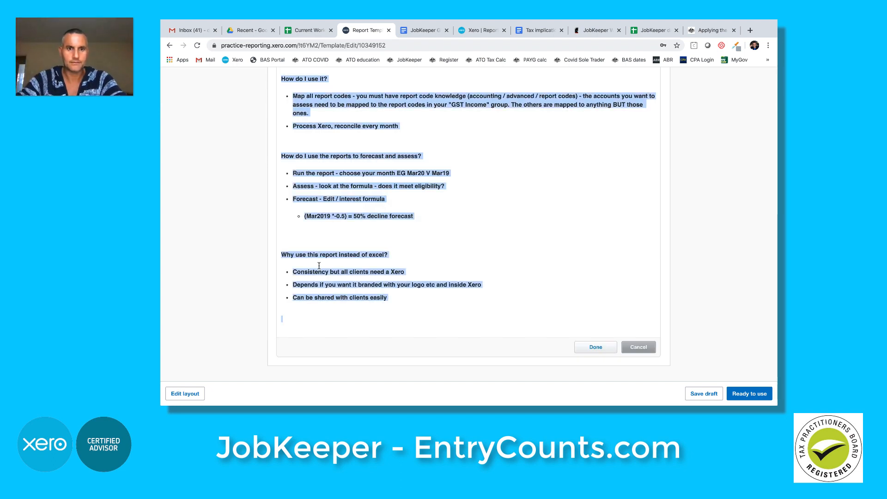
key(super+b)
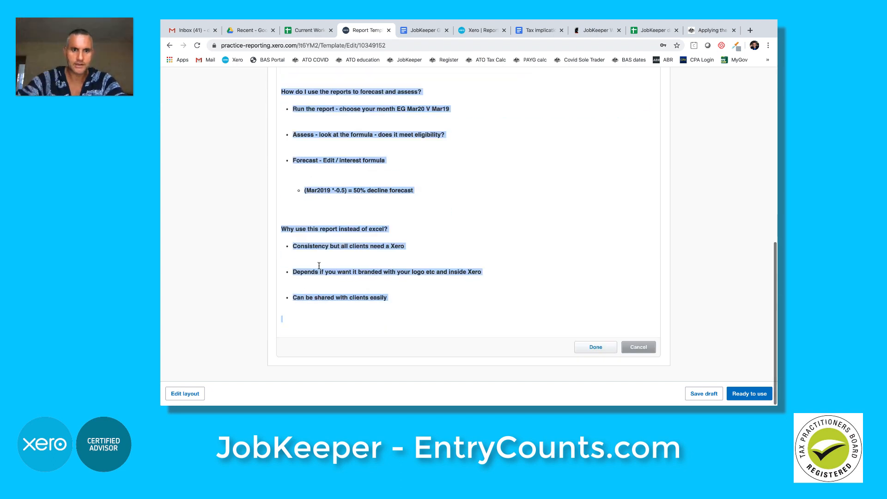
key(super+b)
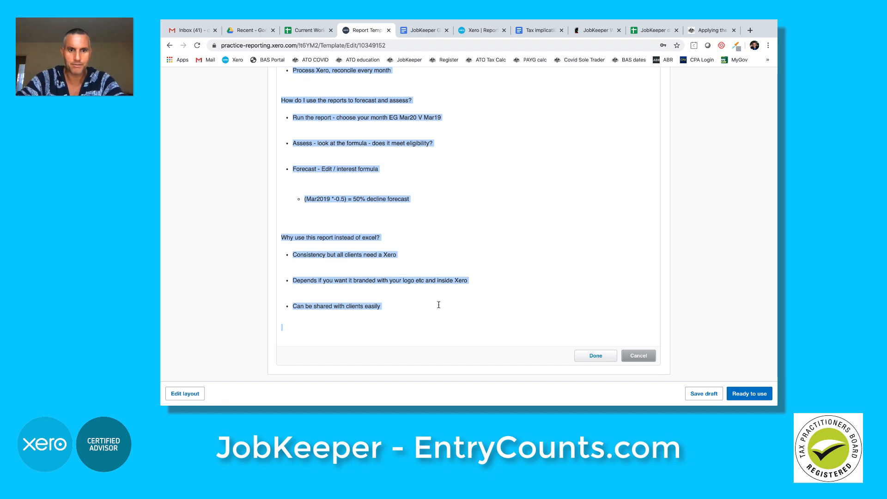
click(440, 305)
click(595, 355)
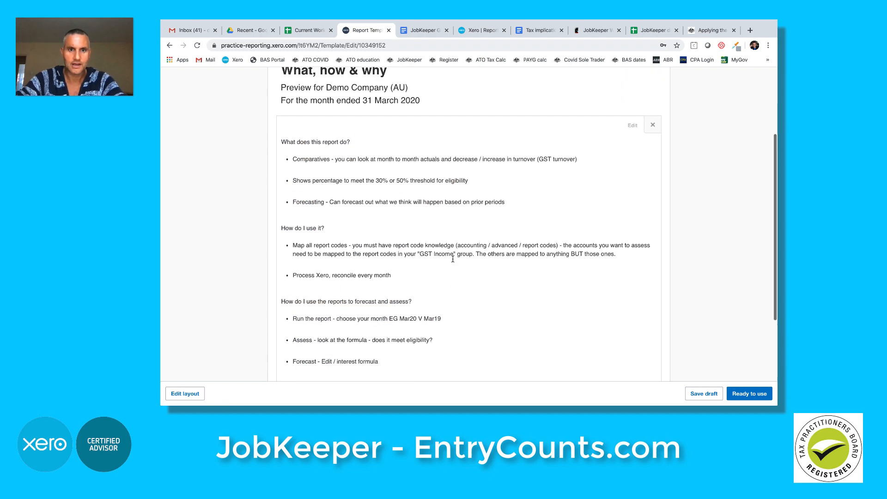
Step: Bold the headings "How do I use the reports to forecast and assess?" and "Why use this report instead of excel?", and save the draft
scroll(606, 220, down, 3)
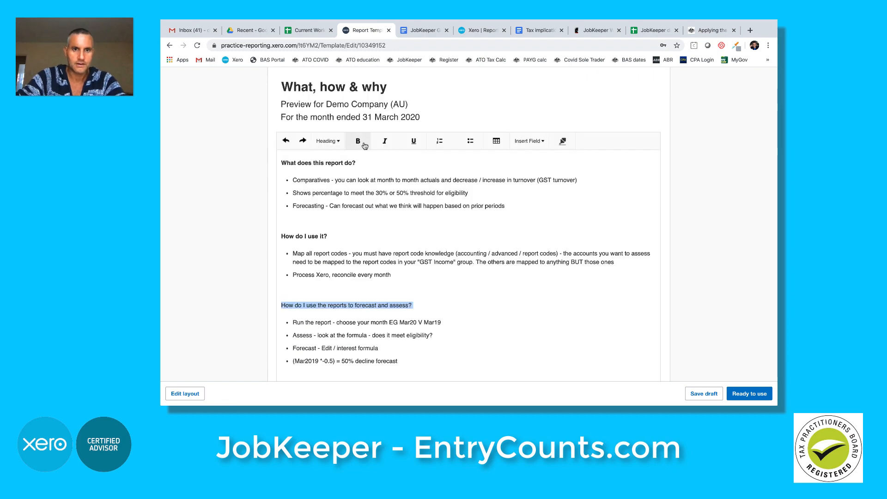
click(362, 143)
scroll(367, 224, down, 5)
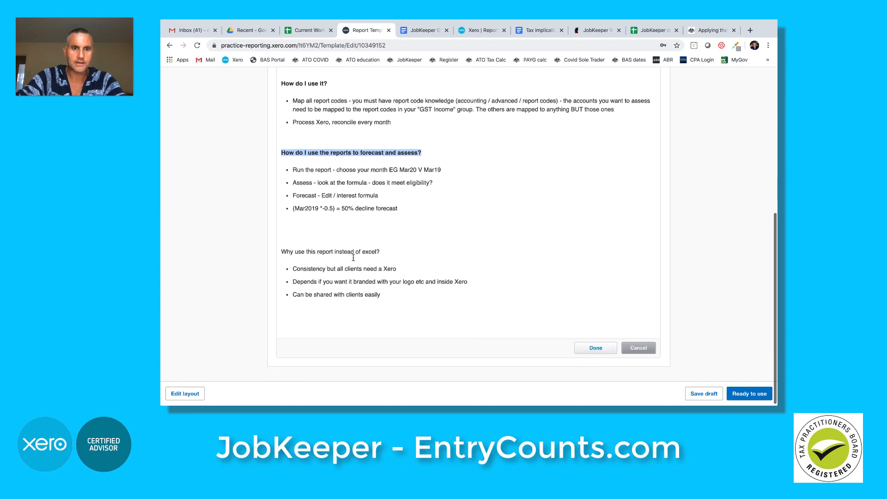
triple_click(354, 251)
scroll(404, 255, up, 3)
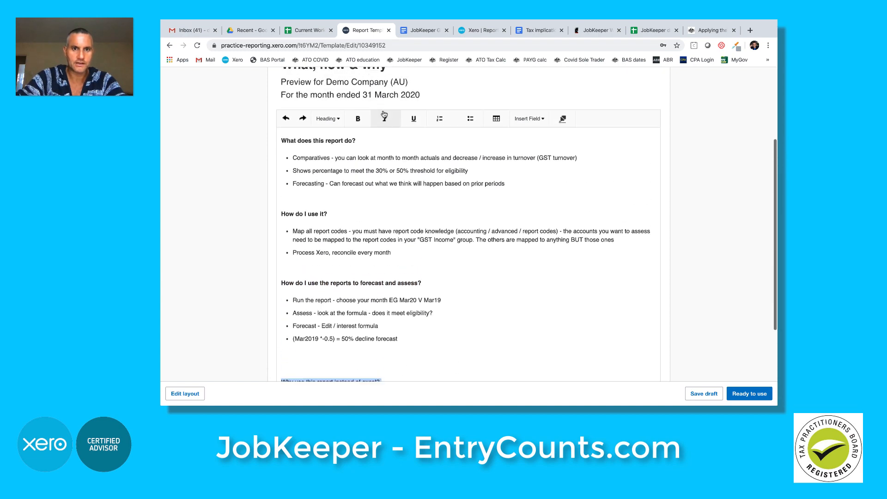
click(363, 125)
scroll(479, 257, down, 5)
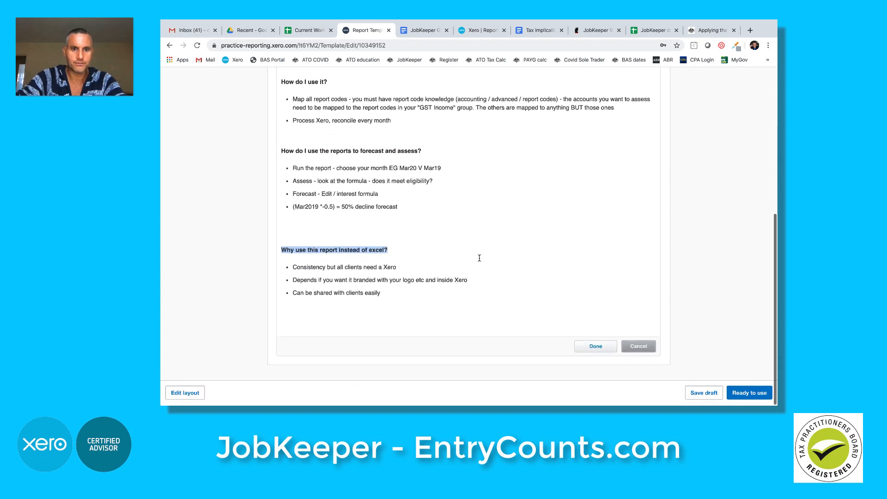
click(597, 346)
click(697, 393)
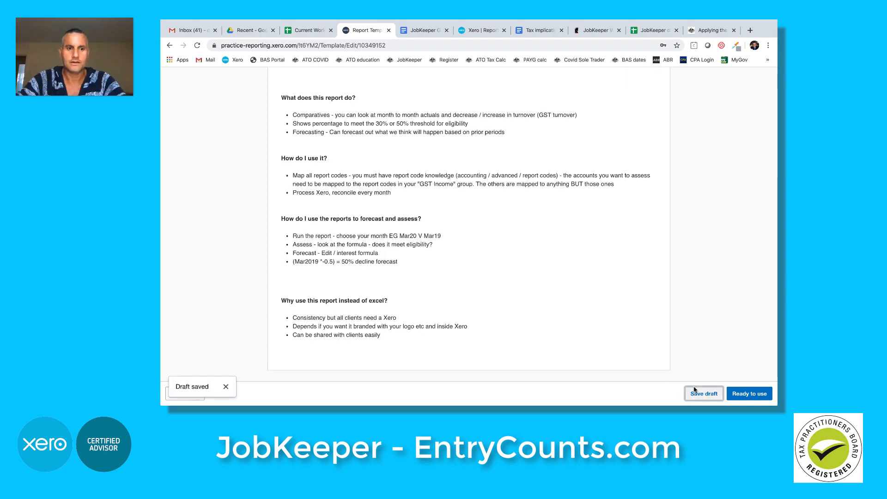
Step: Review the Executive Summary wording and the GST Turnover Comparatives report in the template
scroll(621, 343, up, 3)
scroll(589, 318, up, 3)
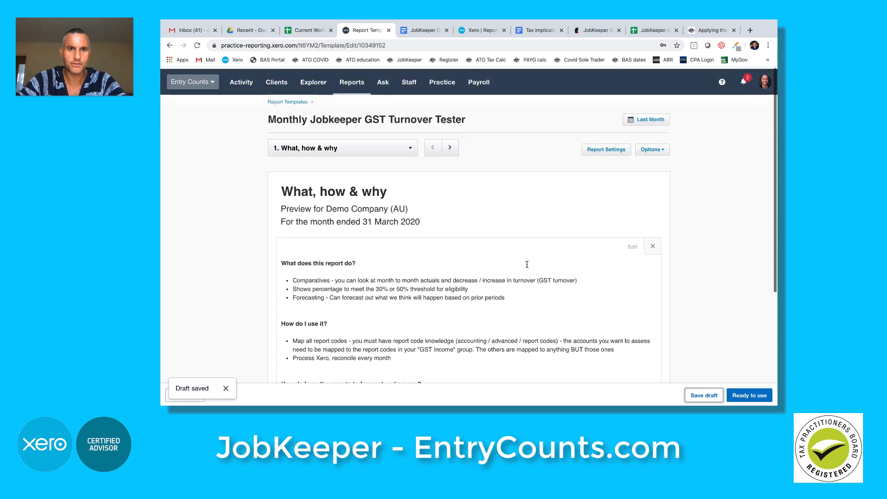
click(410, 147)
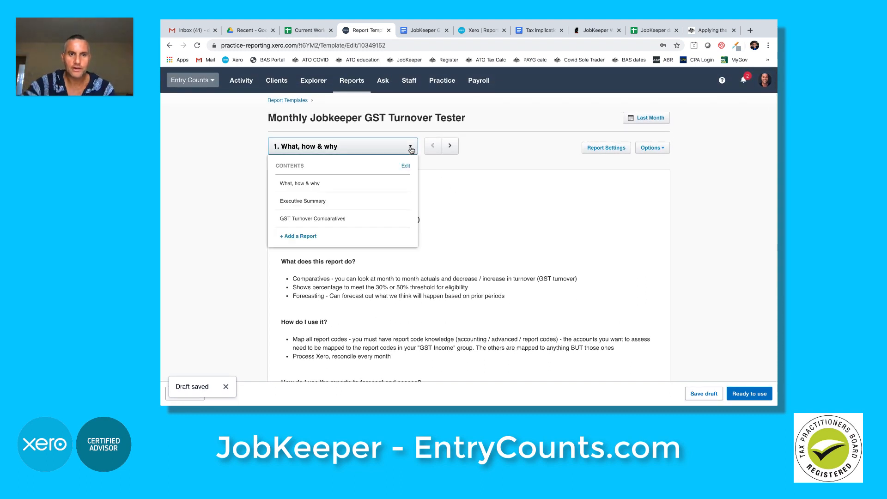
click(376, 202)
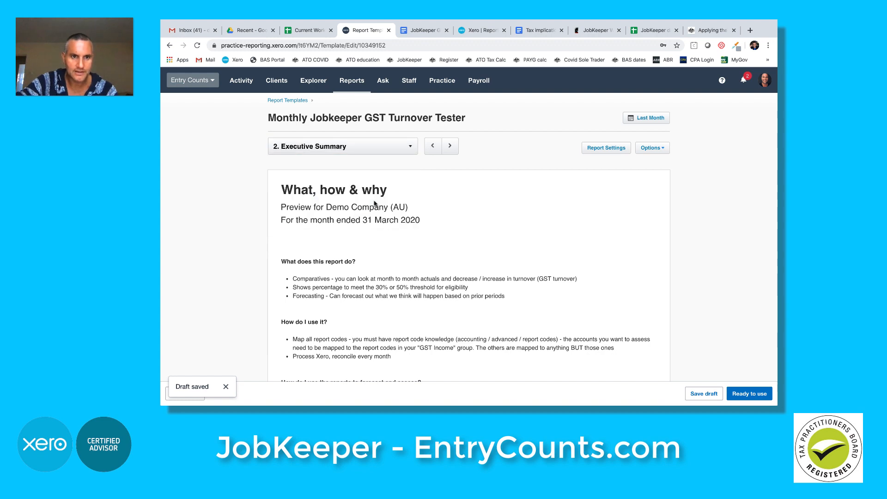
scroll(412, 233, down, 2)
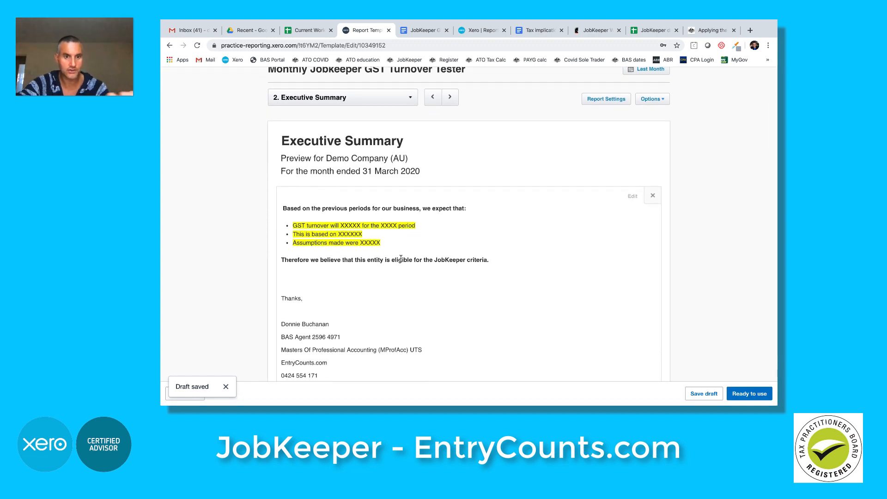
scroll(401, 259, down, 3)
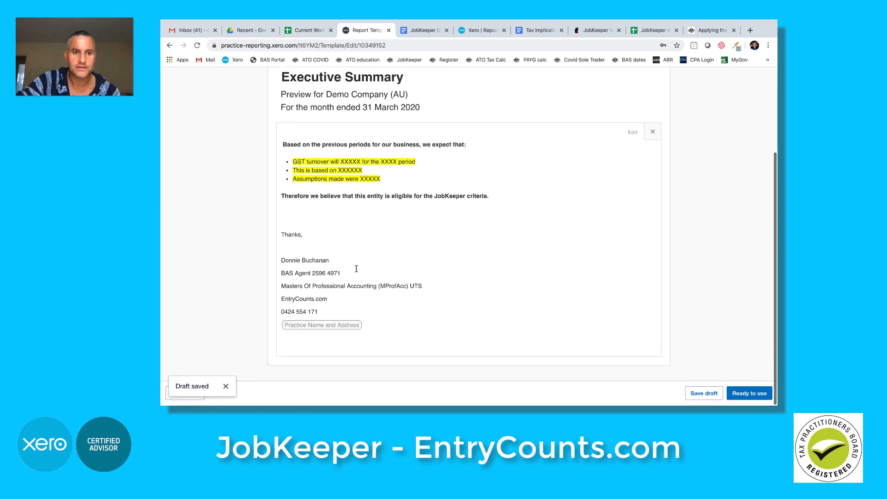
scroll(397, 194, up, 3)
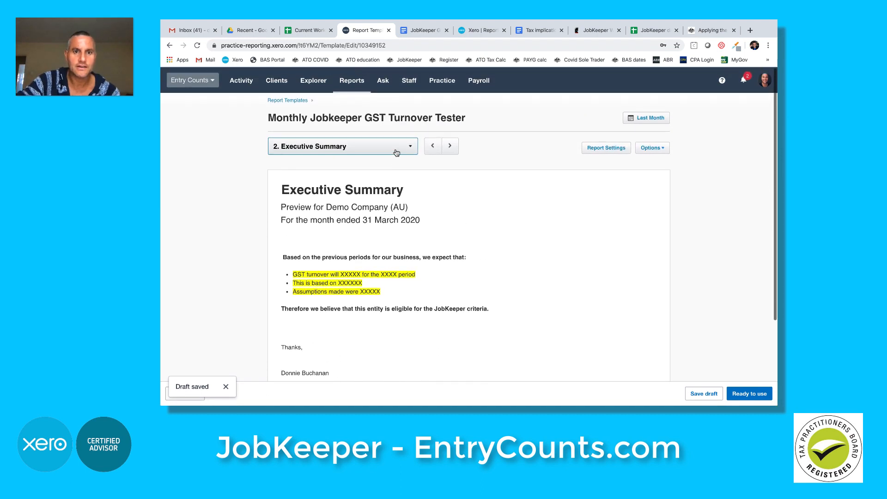
click(396, 146)
click(358, 219)
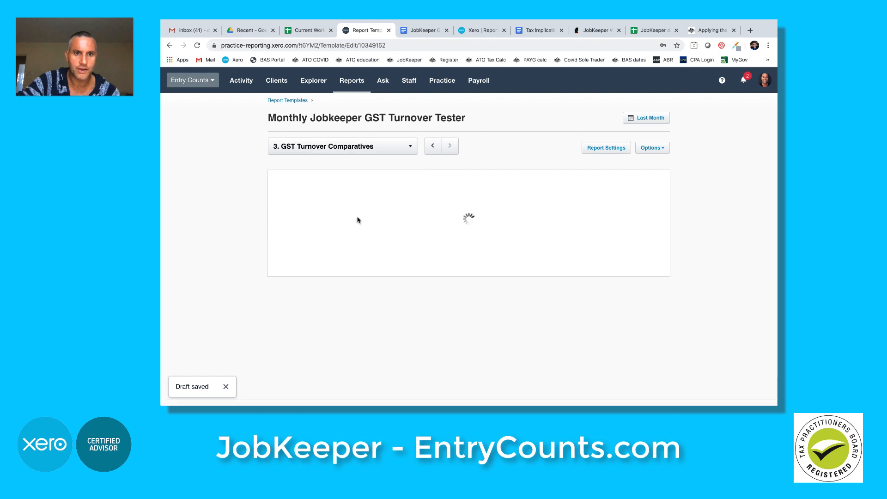
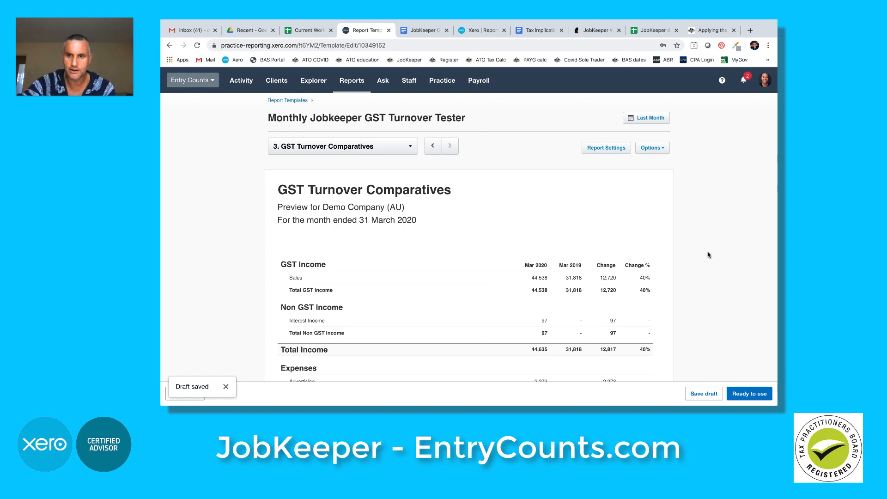
Step: Save the Monthly Jobkeeper GST Turnover Tester template as ready to use, leaving the description blank
click(745, 394)
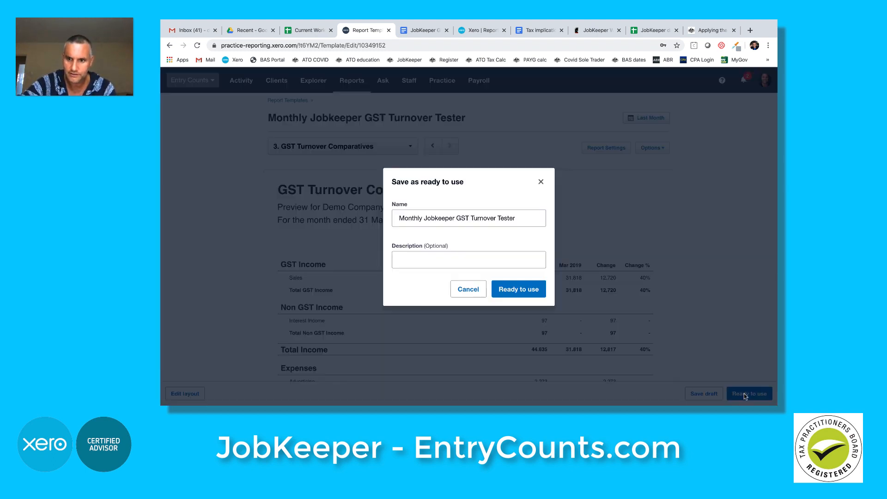
click(535, 296)
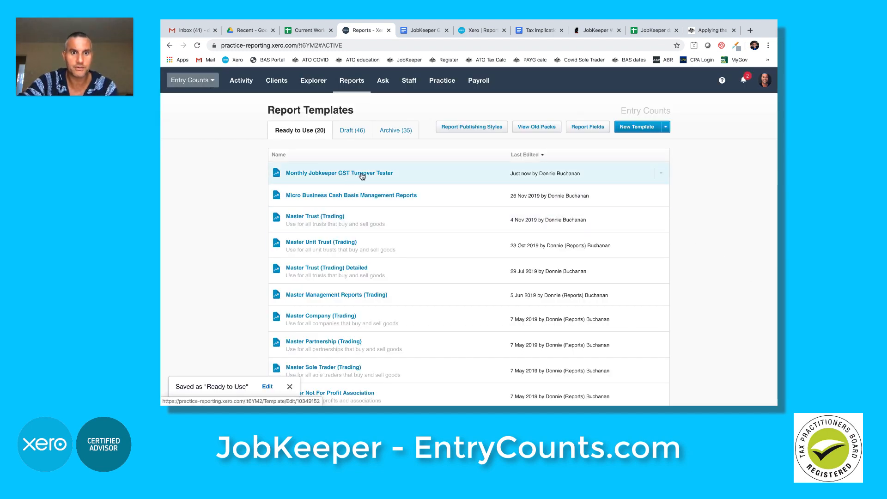
Step: Open the report codes of the Demo Company (AU) organisation and look through the accounts flagged for review
click(481, 30)
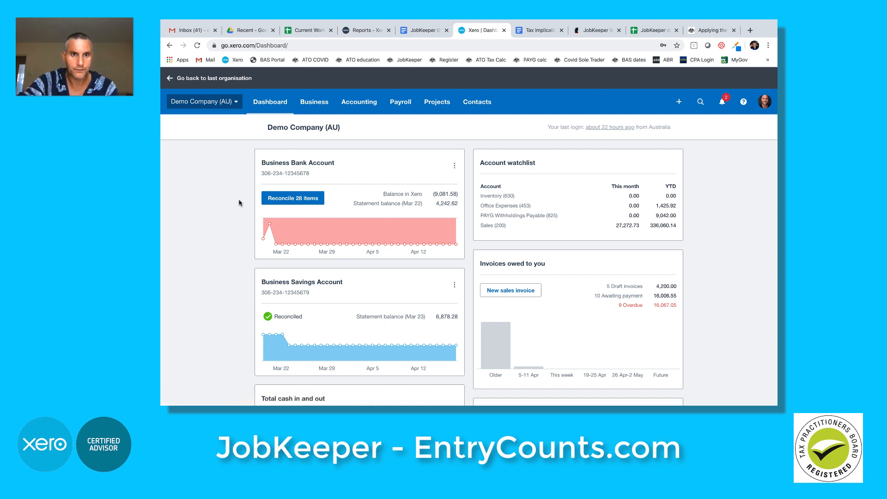
click(352, 110)
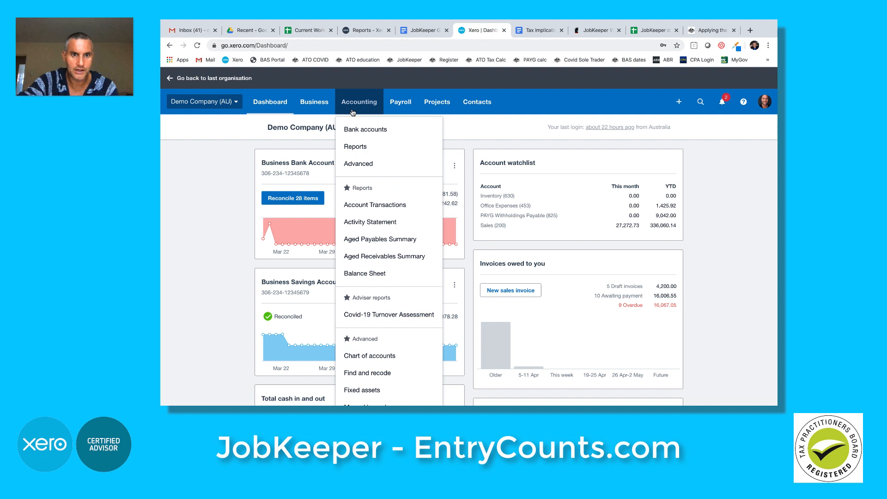
click(358, 164)
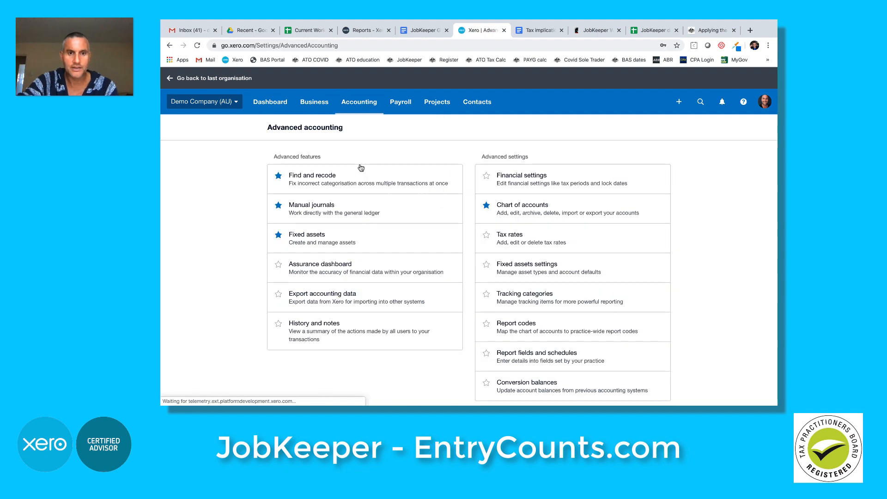
click(507, 325)
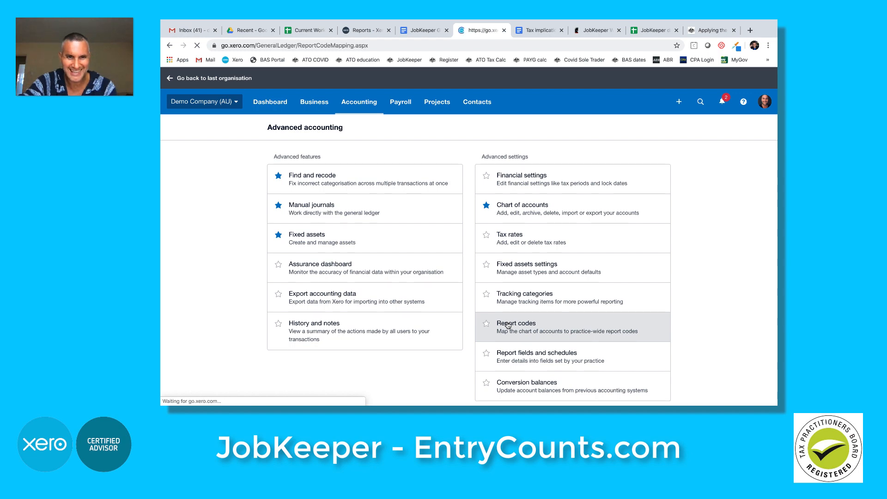
scroll(508, 325, down, 1)
scroll(508, 325, down, 2)
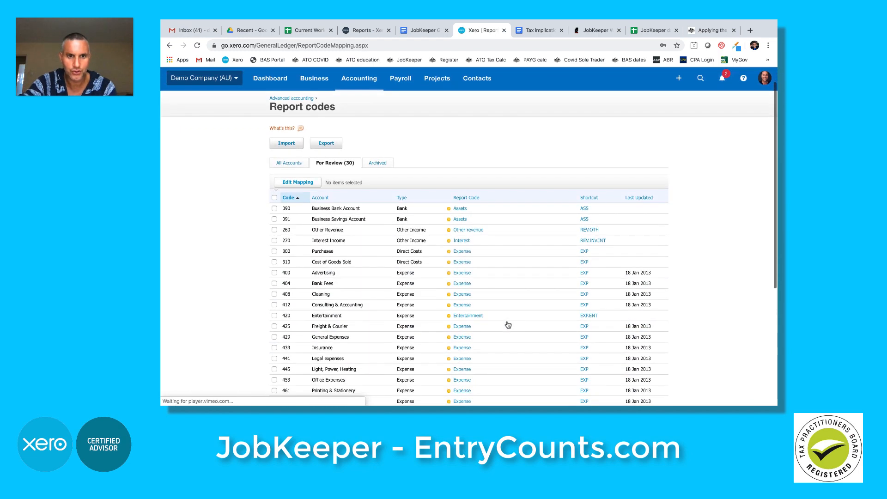
scroll(507, 325, down, 3)
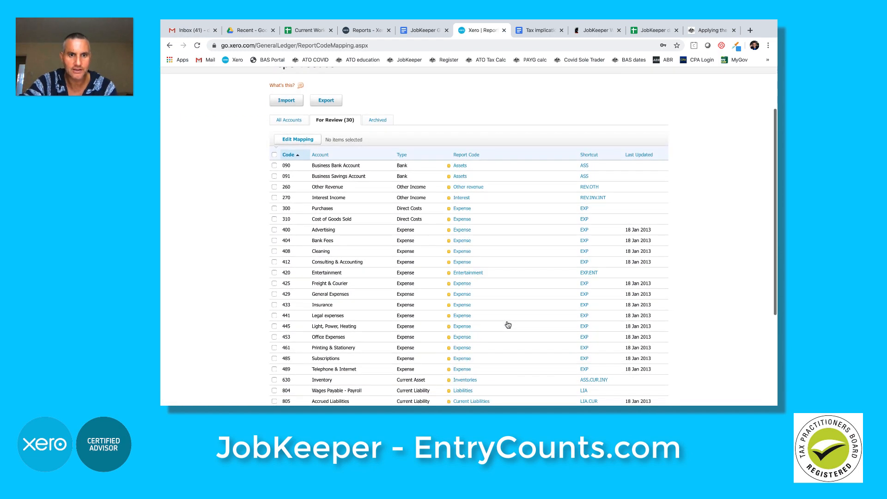
scroll(508, 325, down, 3)
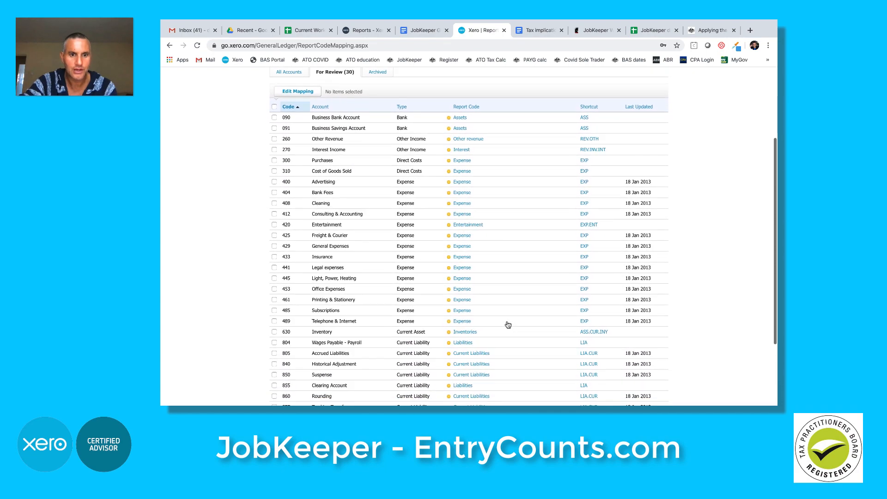
scroll(508, 325, up, 5)
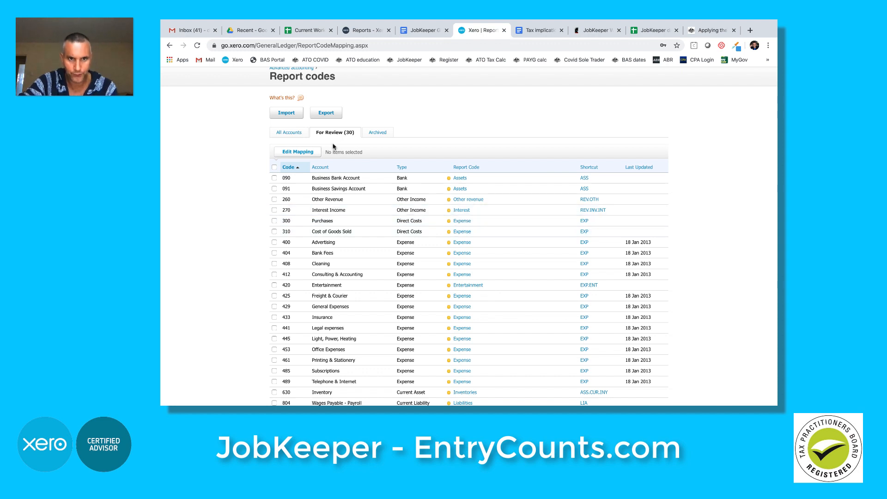
Step: List all accounts, open the report code mapping of account 200 Sales, and expand the Trading revenue codes under Revenue
click(286, 133)
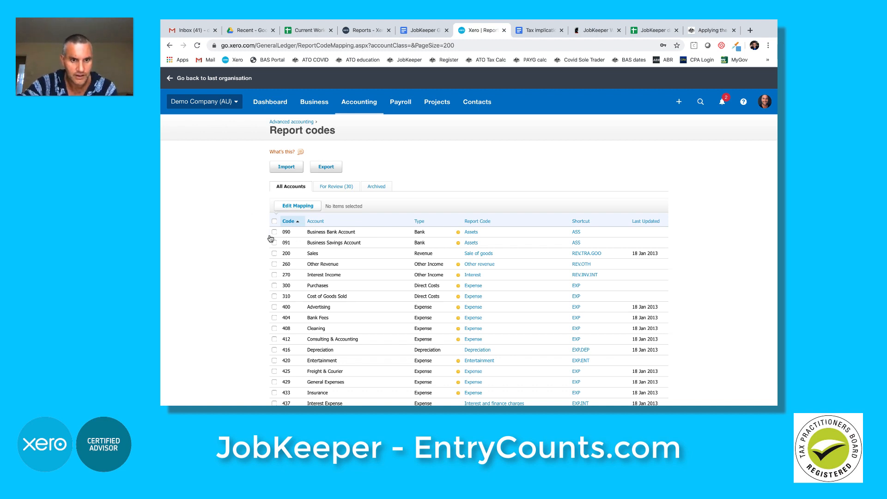
click(308, 255)
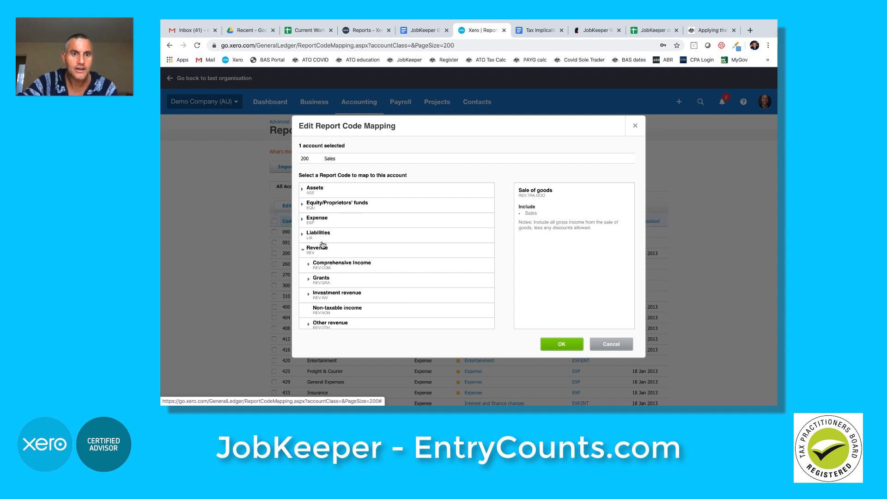
click(306, 252)
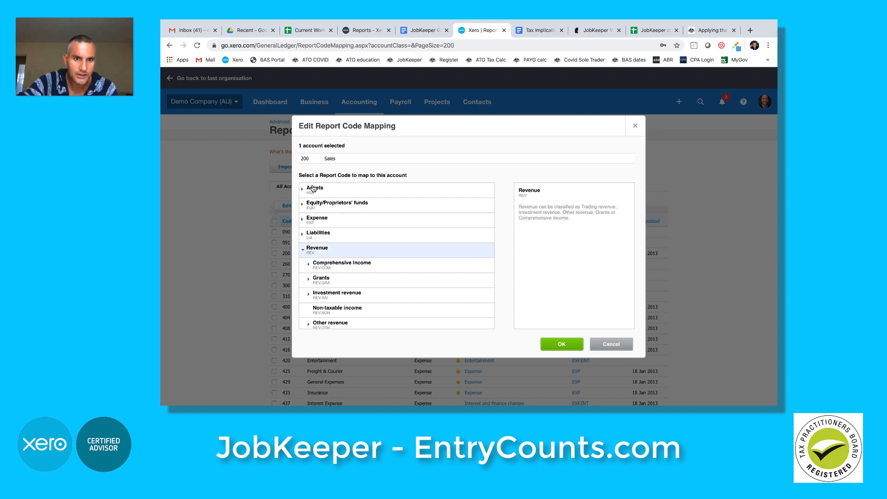
click(302, 251)
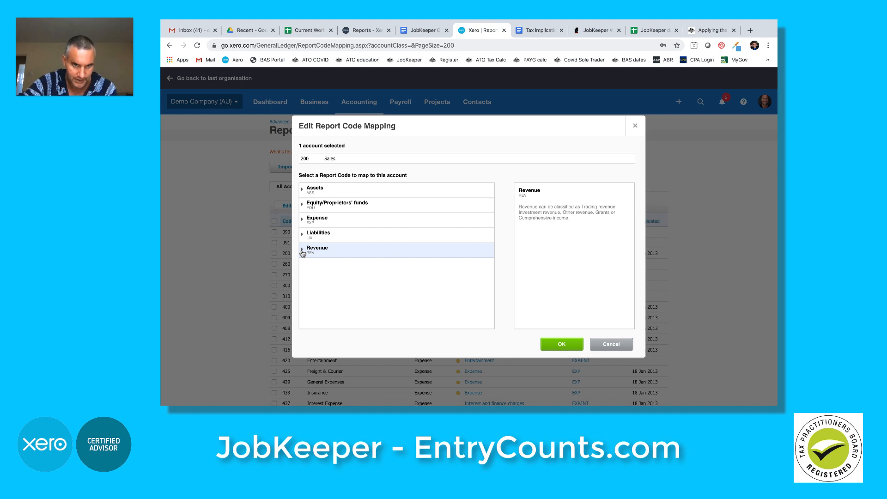
click(302, 251)
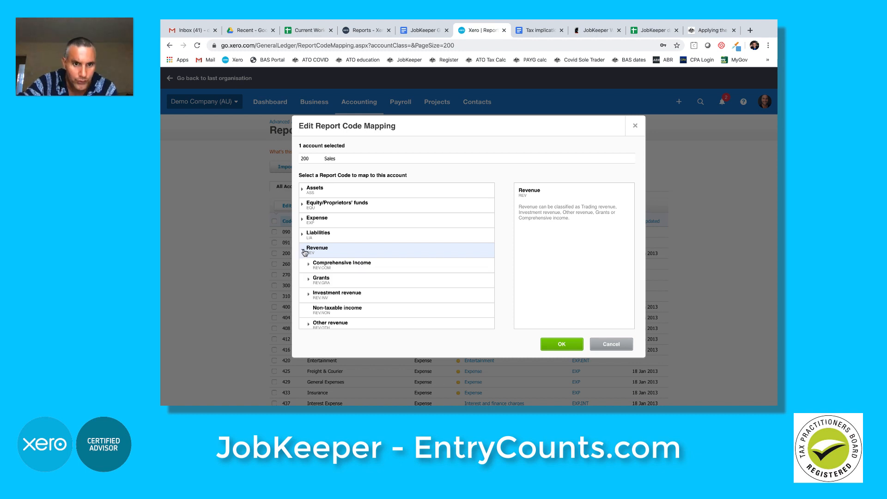
scroll(329, 264, down, 2)
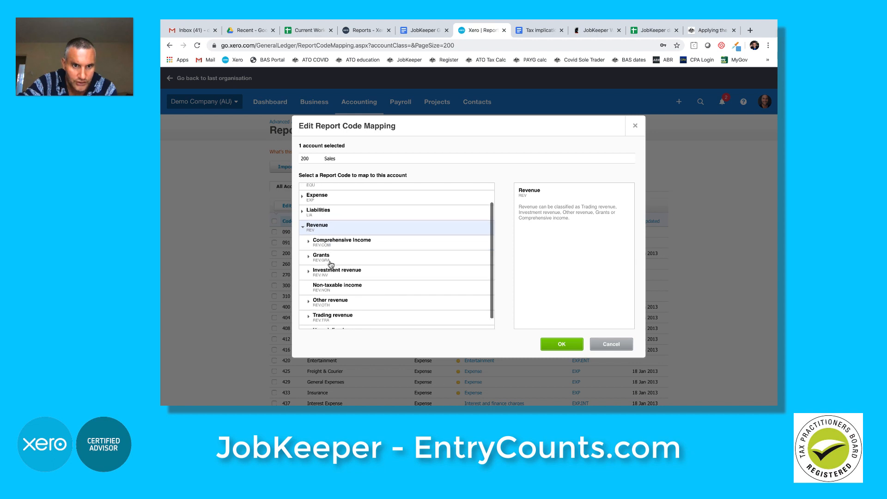
scroll(330, 265, down, 1)
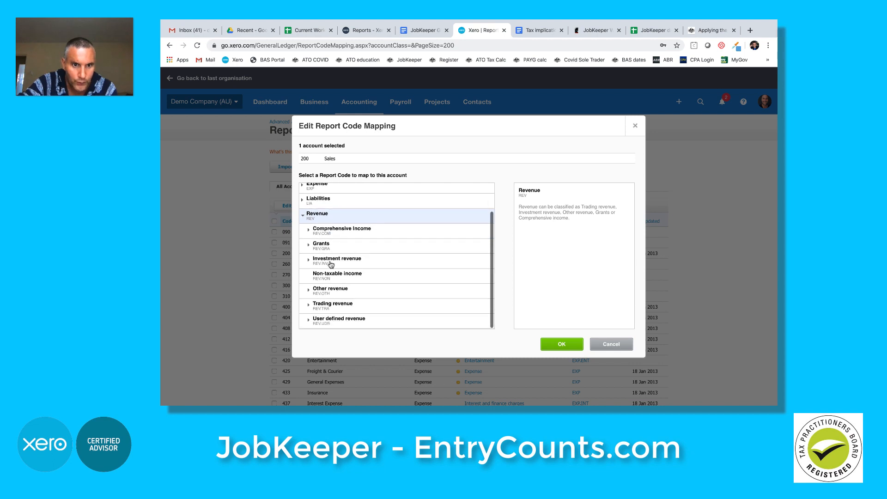
click(337, 306)
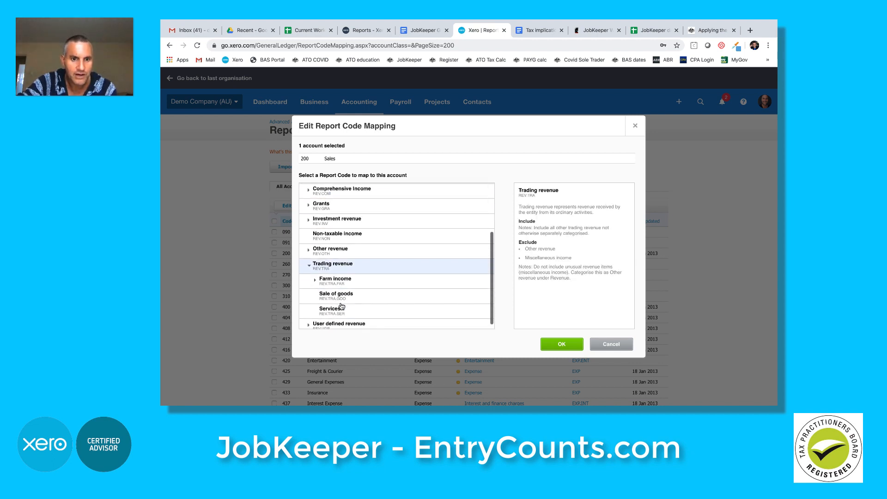
click(339, 306)
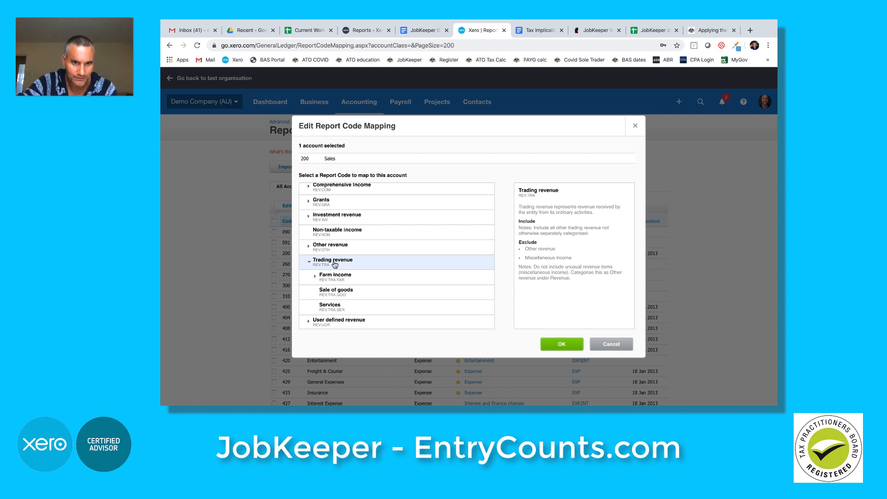
scroll(334, 264, up, 1)
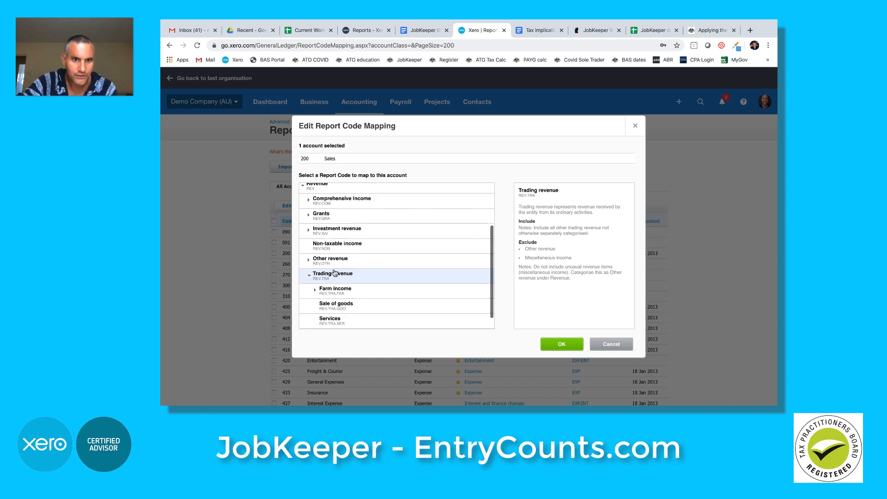
scroll(335, 277, down, 1)
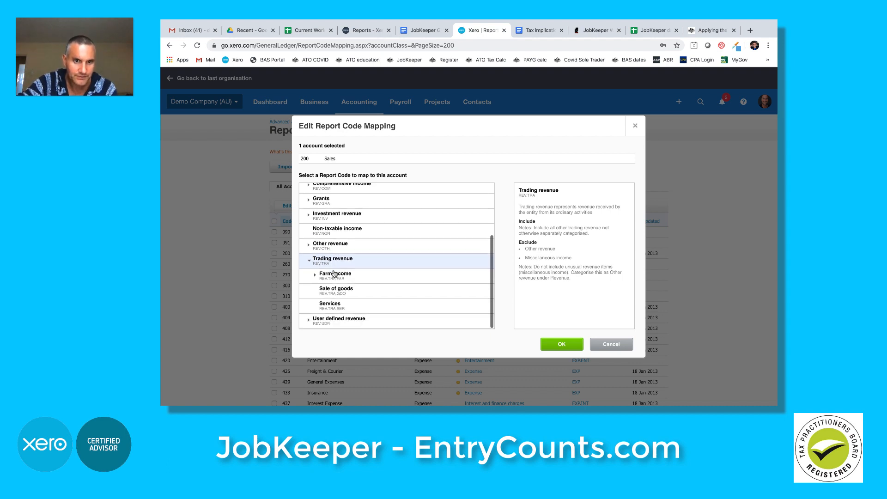
Step: Compare the Sale of goods and Services code descriptions, and map account 200 Sales to Trading revenue
click(338, 293)
click(341, 305)
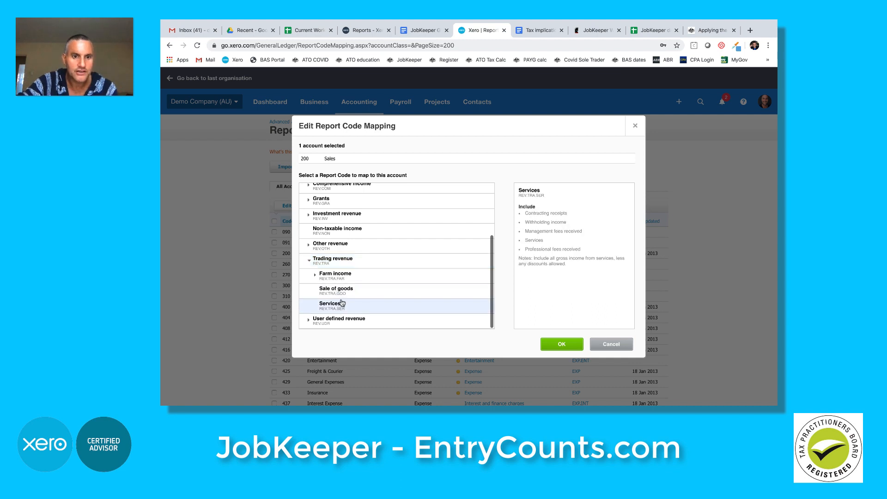
click(343, 294)
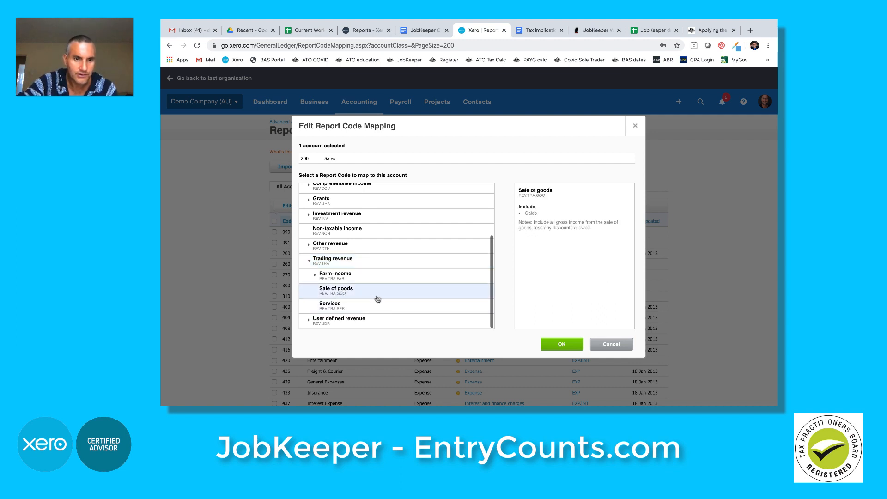
click(374, 312)
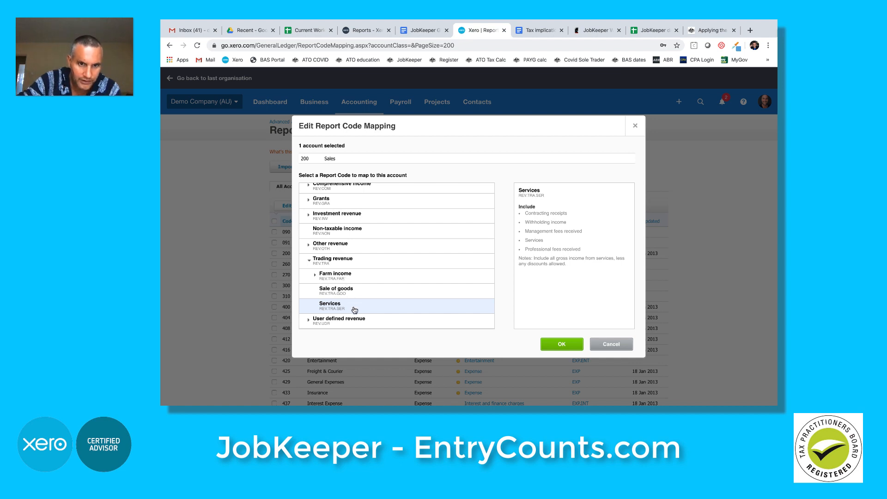
click(361, 294)
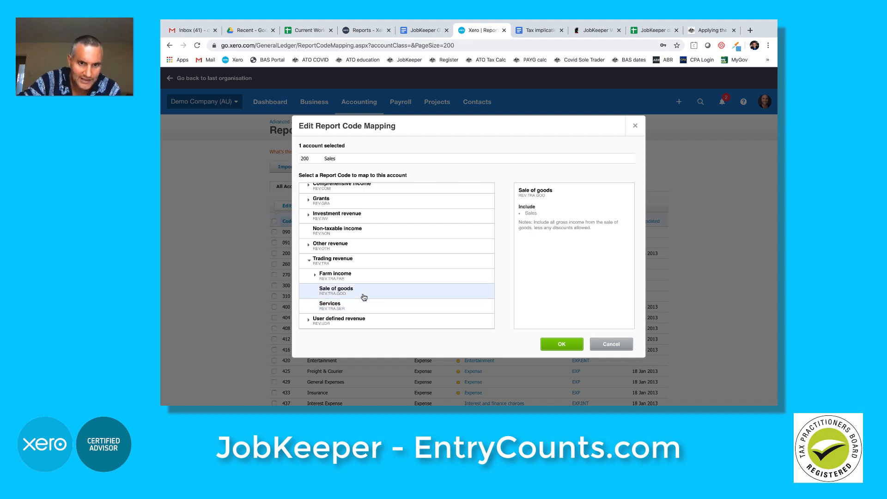
click(356, 267)
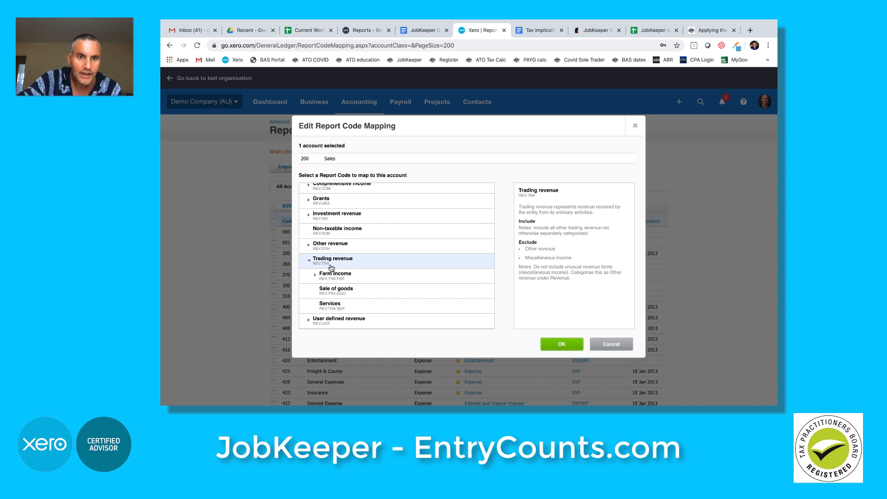
click(556, 347)
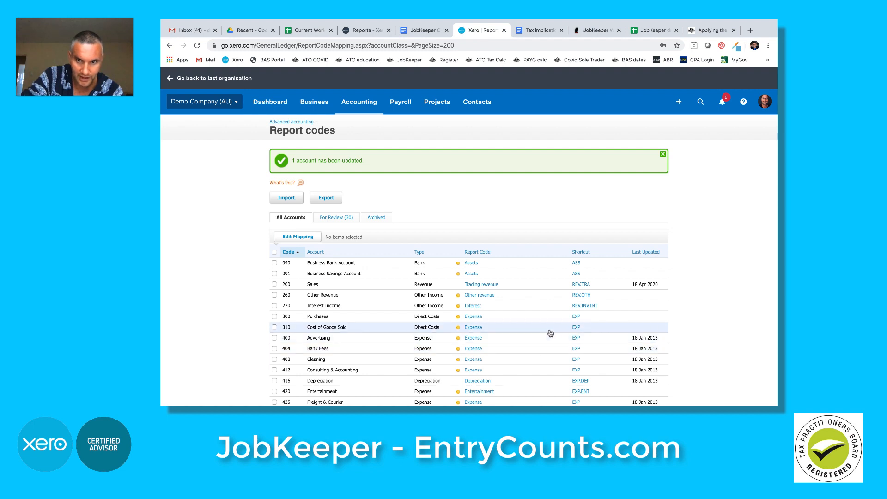
Step: Map account 270 Interest Income to the Other revenue report code
click(337, 307)
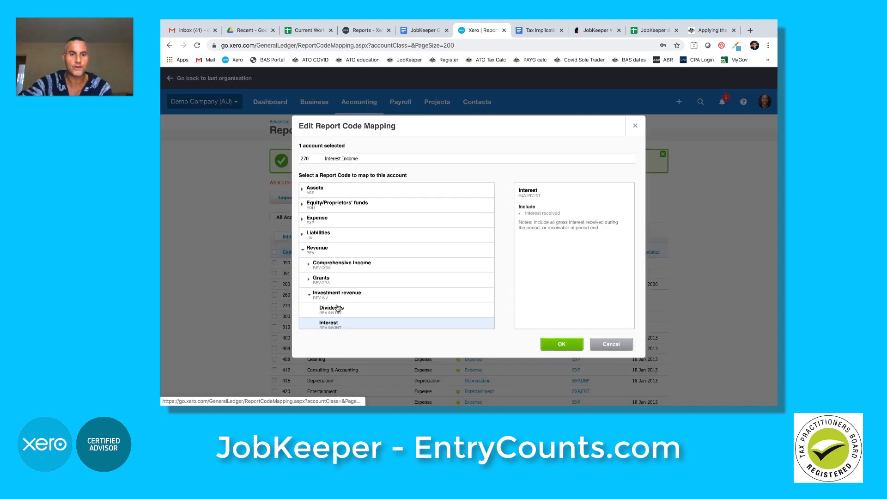
scroll(368, 307, down, 1)
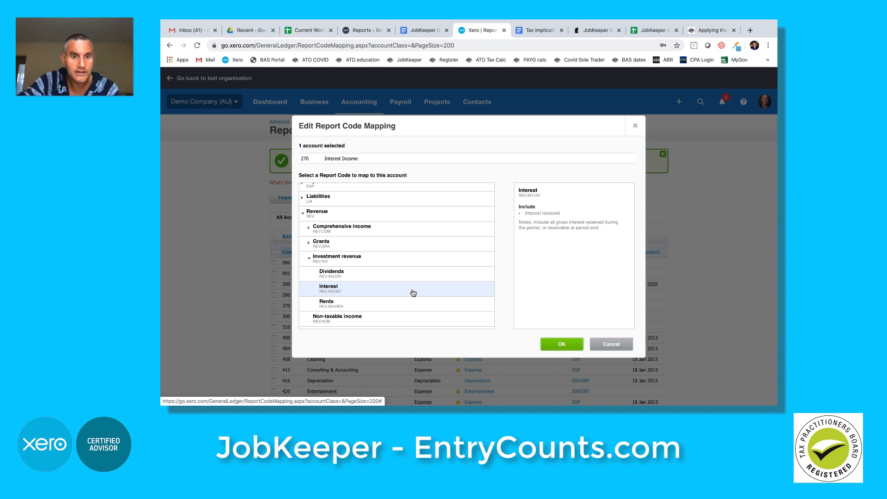
scroll(413, 293, down, 1)
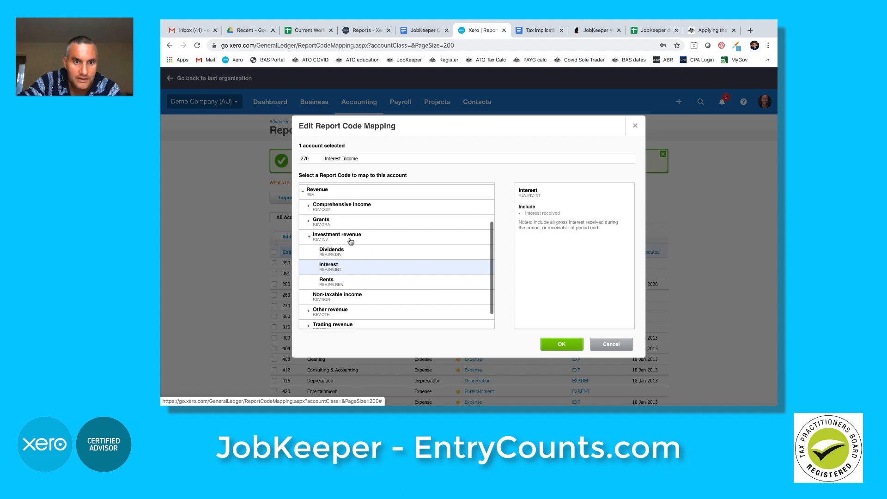
scroll(336, 294, down, 1)
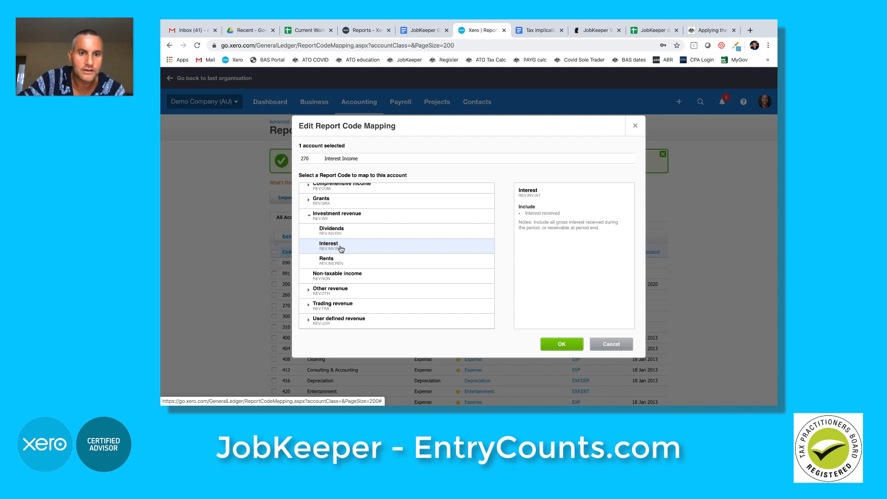
scroll(351, 274, down, 1)
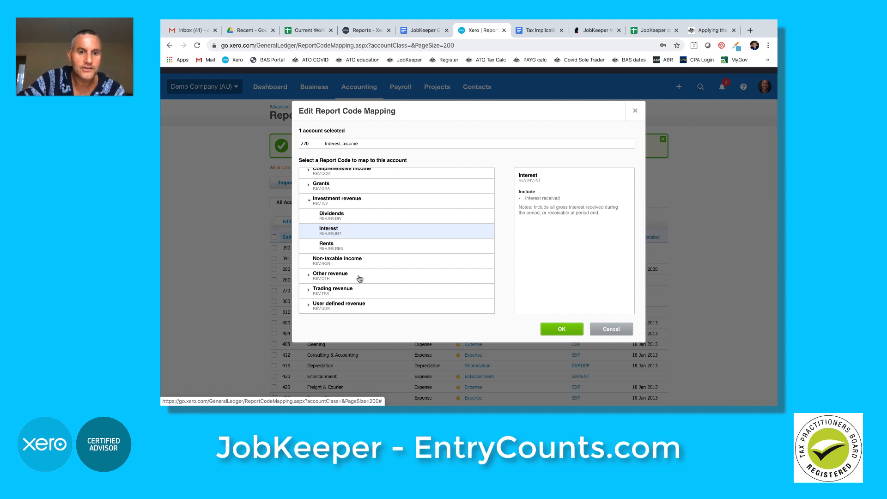
click(360, 279)
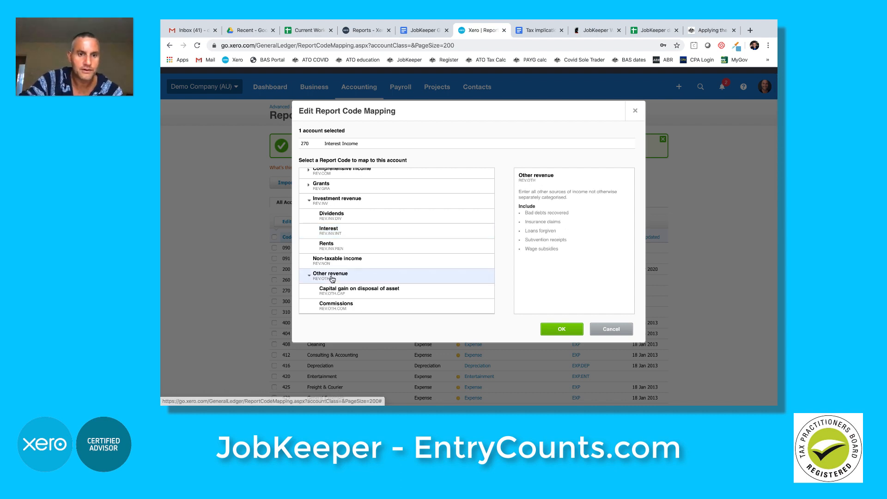
scroll(411, 281, down, 1)
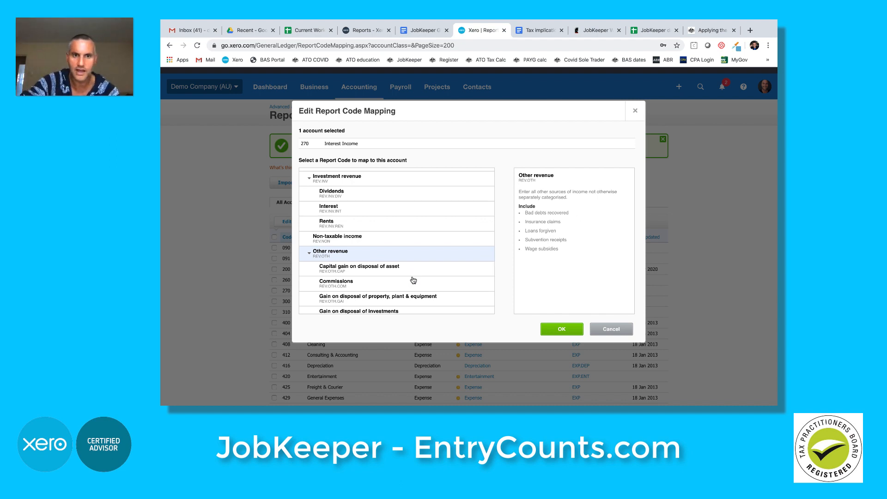
click(557, 332)
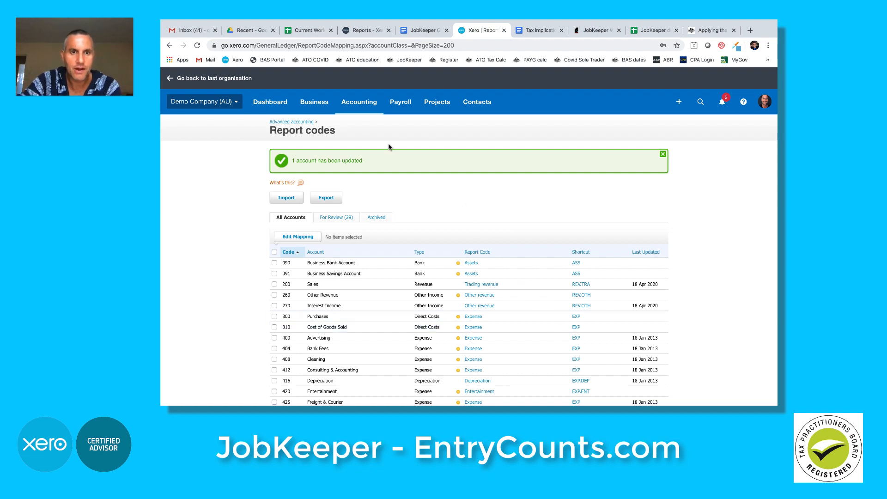
Step: Find the Monthly Jobkeeper GST Turnover Tester among the organisation's adviser reports and mark it as a favourite
click(352, 111)
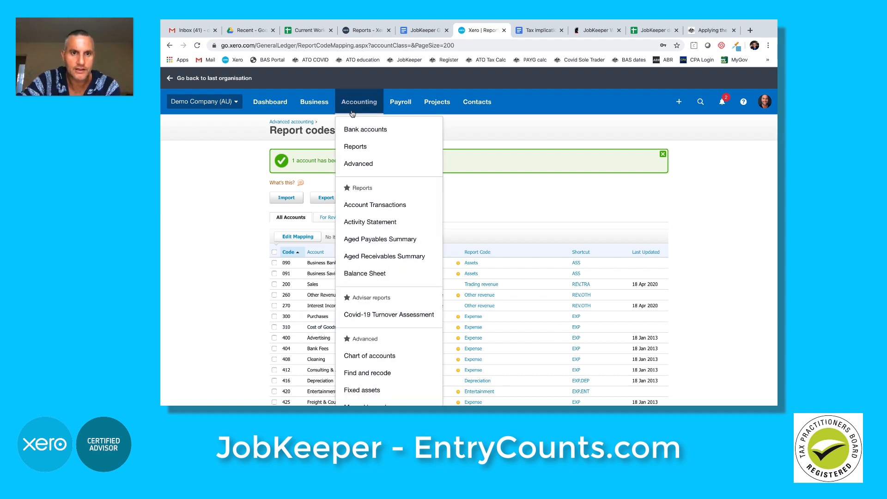
click(354, 147)
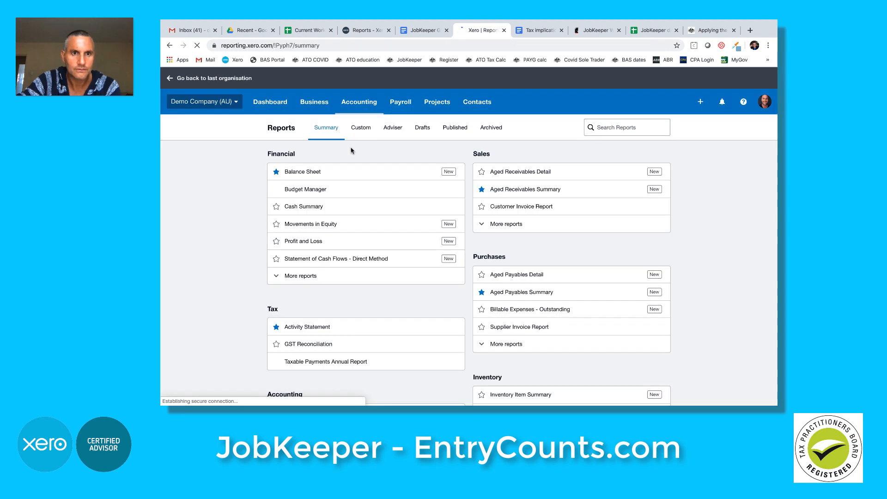
click(389, 133)
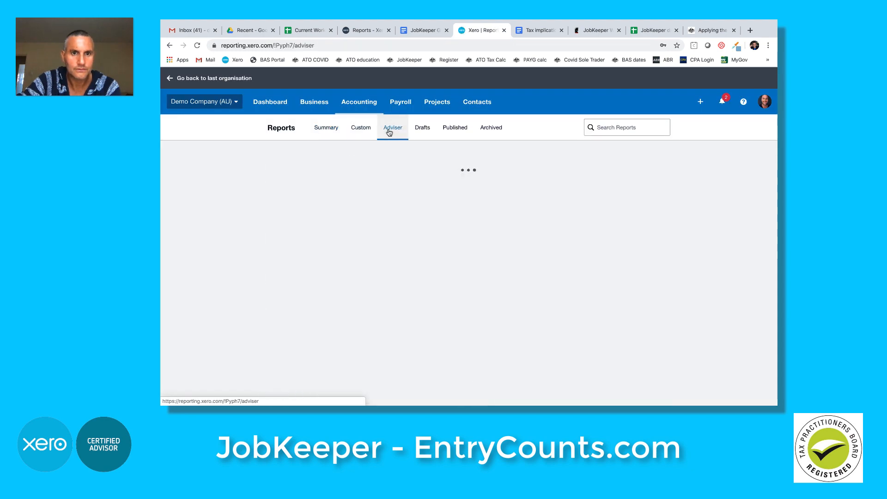
scroll(249, 245, down, 4)
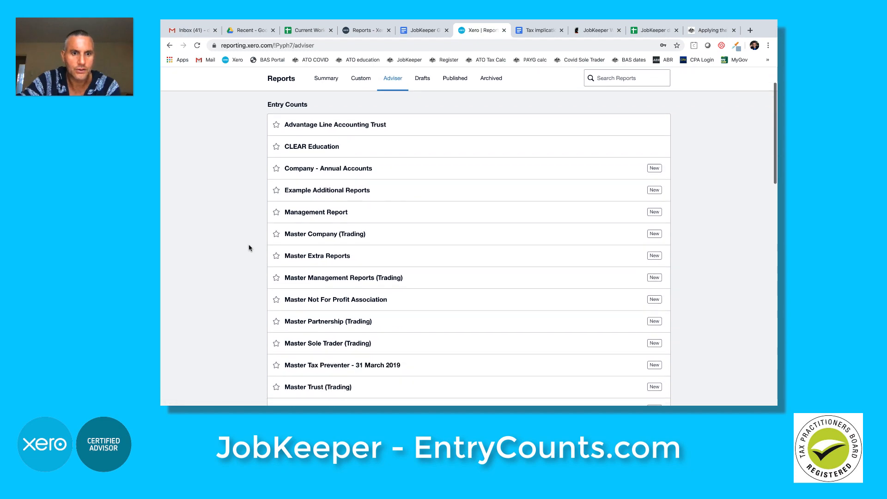
scroll(249, 248, down, 4)
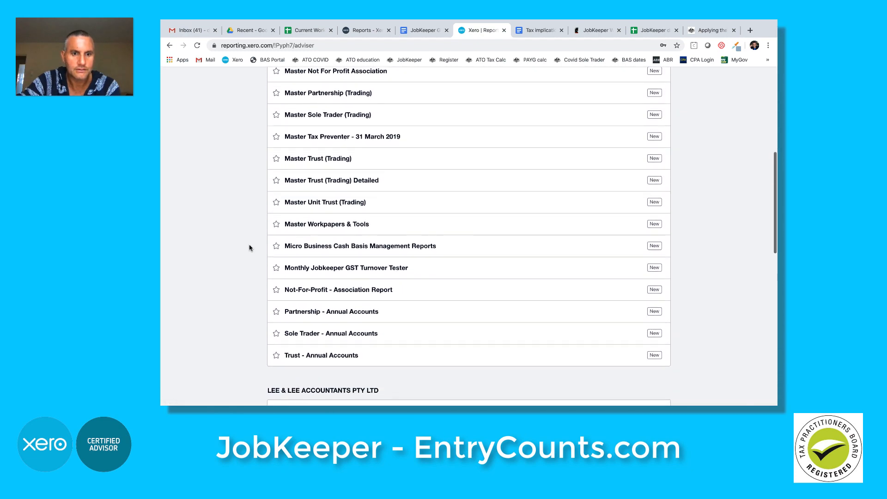
click(276, 233)
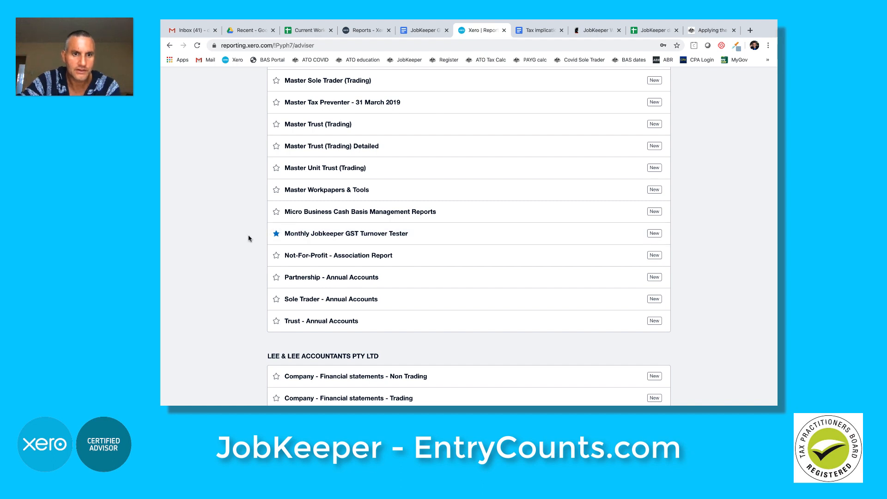
Step: Open the Monthly Jobkeeper GST Turnover Tester report and read through its What, how & why page
click(308, 237)
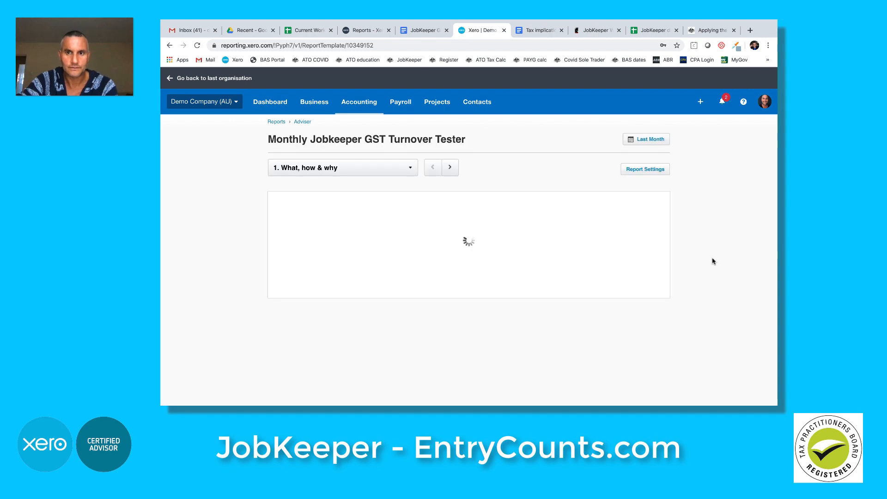
scroll(712, 261, down, 2)
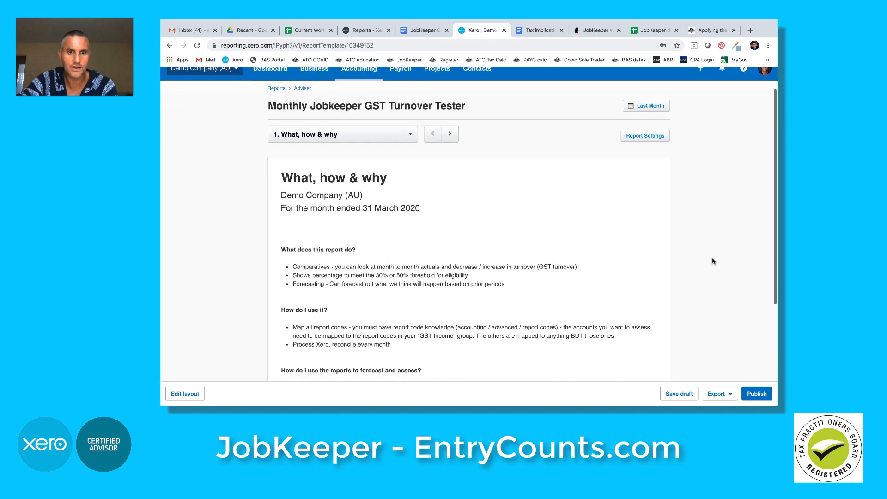
scroll(712, 261, down, 5)
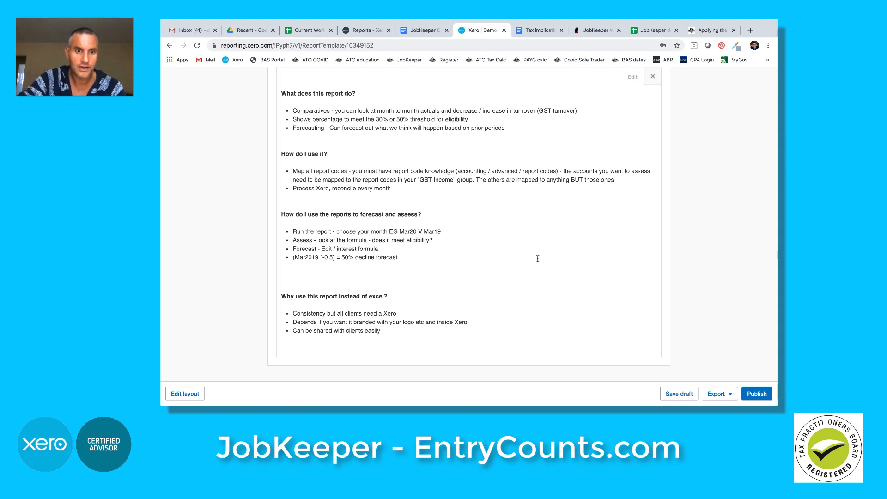
Step: Open the GST Turnover Comparatives page of the Monthly Jobkeeper GST Turnover Tester and view its income figures
scroll(514, 254, up, 2)
scroll(513, 254, up, 3)
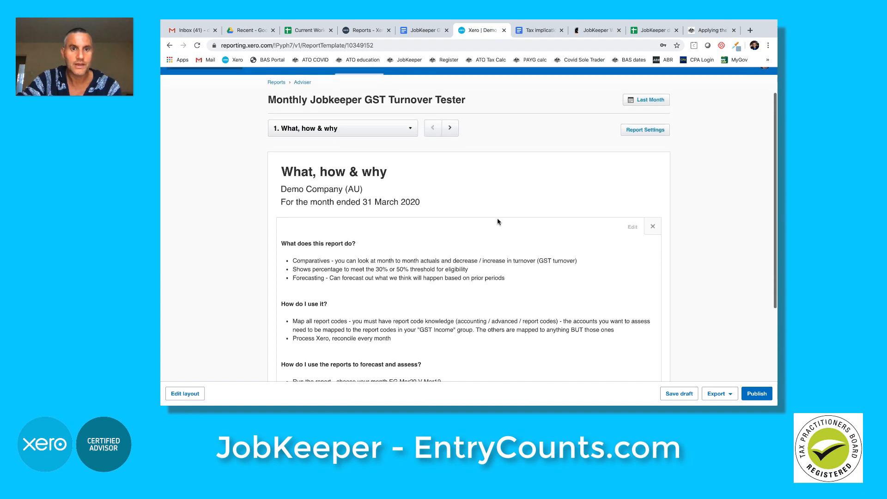
click(412, 135)
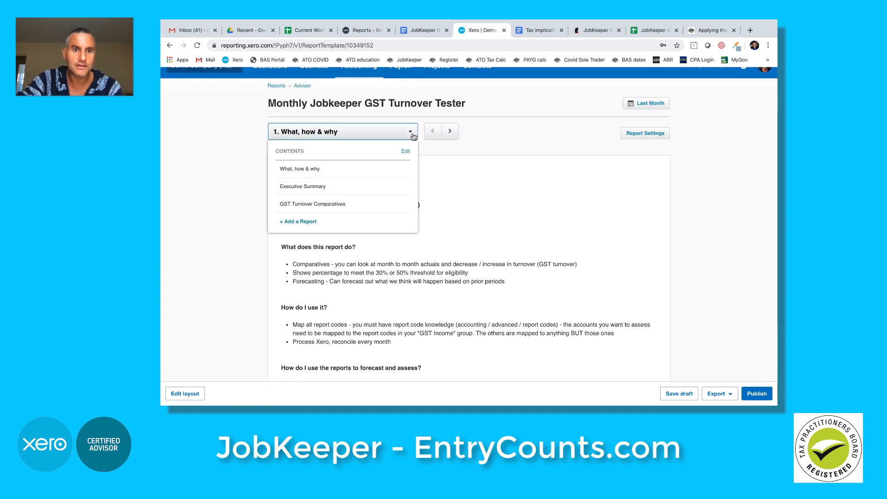
click(368, 203)
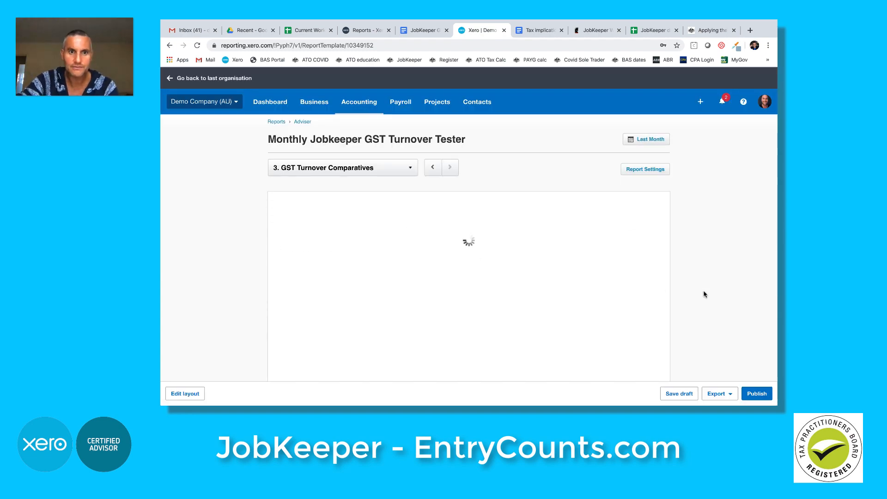
scroll(705, 290, down, 2)
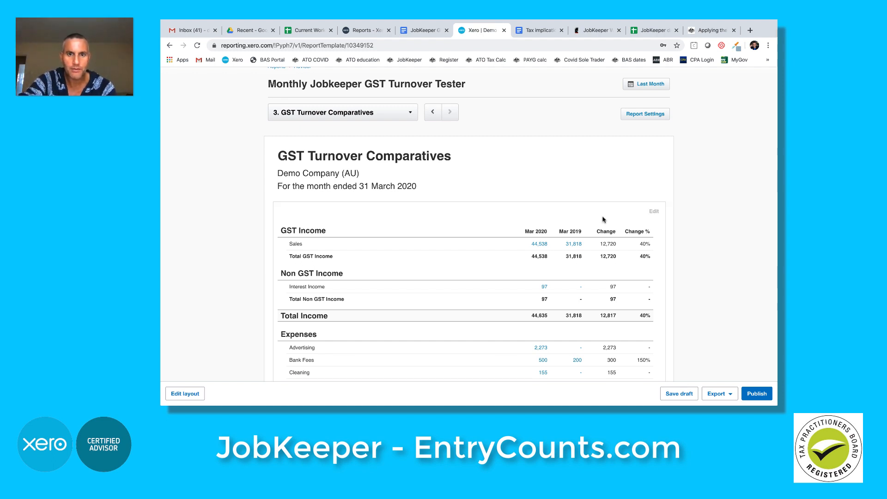
Step: Add a new page to the report pack based on the GST Turnover Comparatives report
click(397, 119)
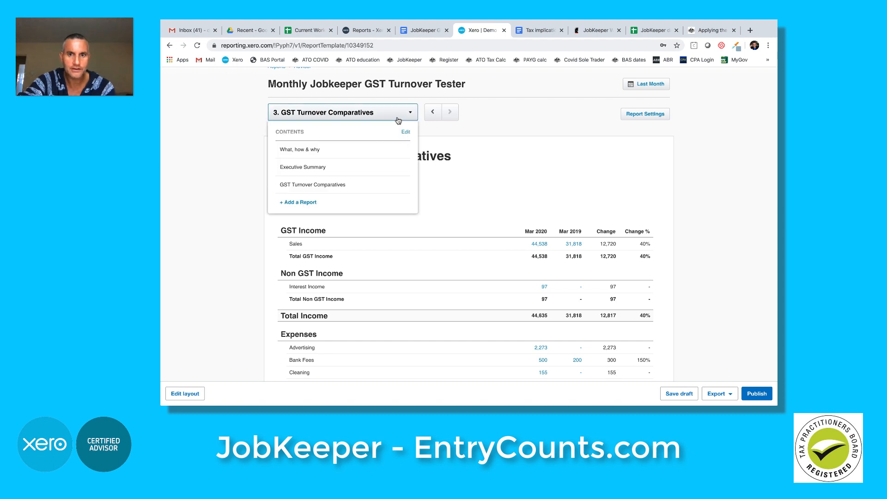
click(308, 202)
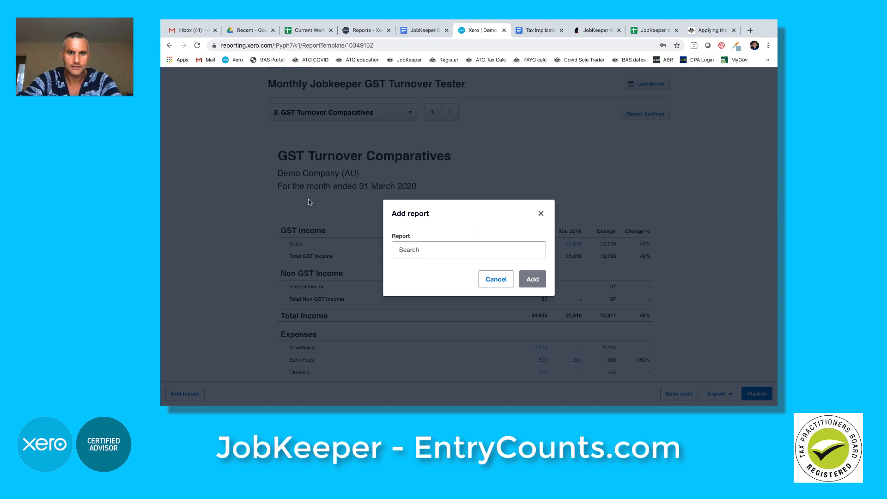
click(421, 253)
text(GST)
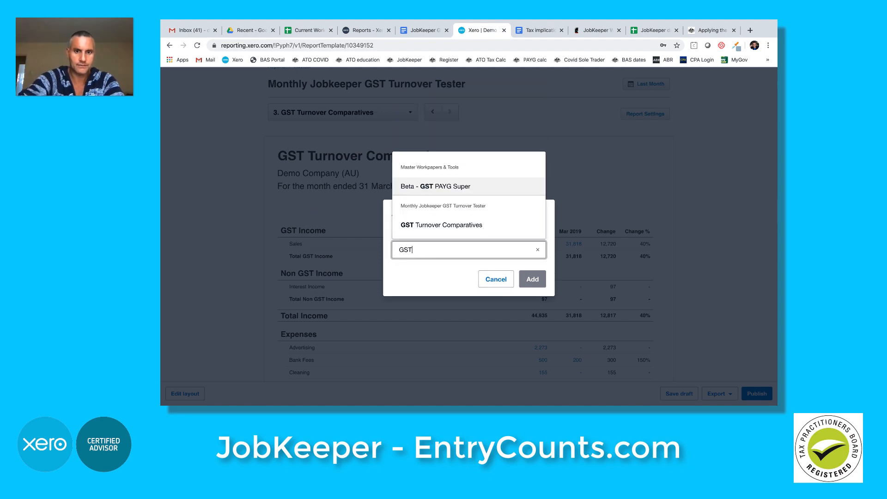
click(456, 231)
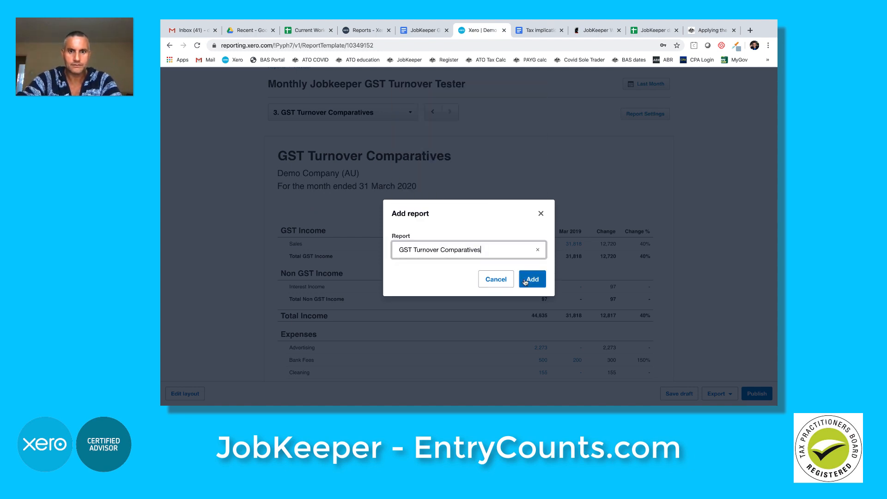
click(531, 280)
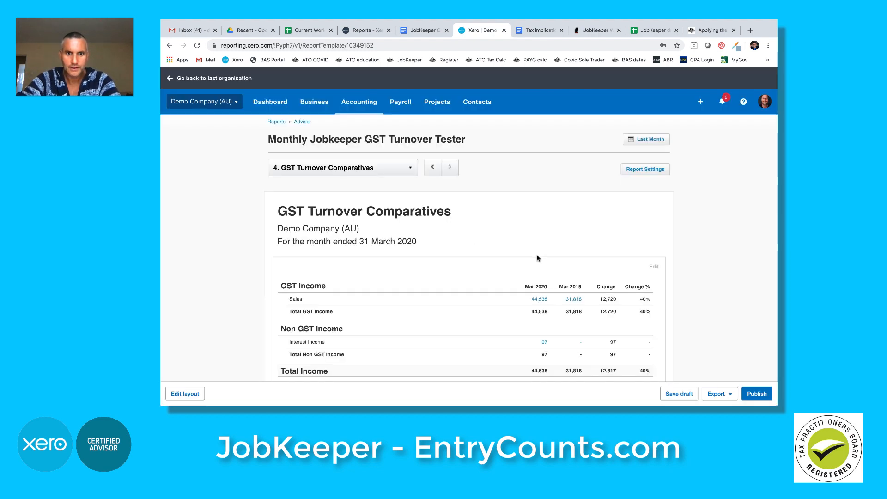
Step: Rename the added report page as "GST Turnover Comparatives - Apr 20"
click(500, 215)
text(- Apr20)
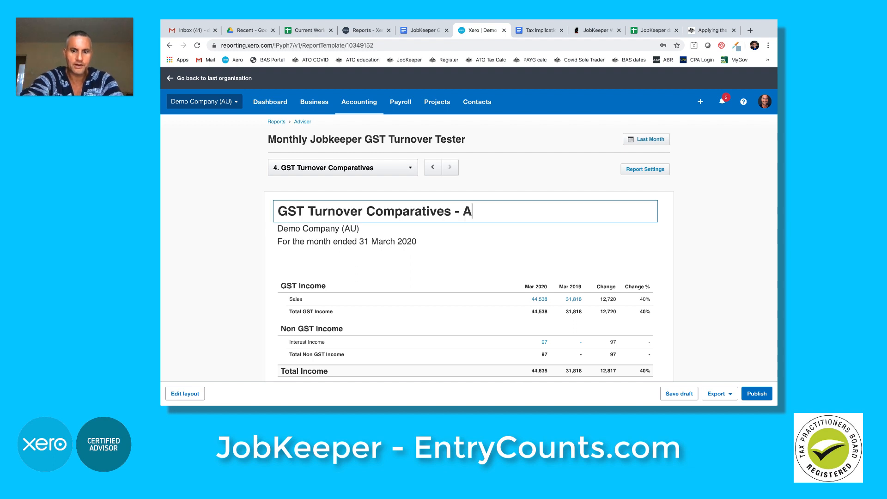
key(Left)
key(Left)
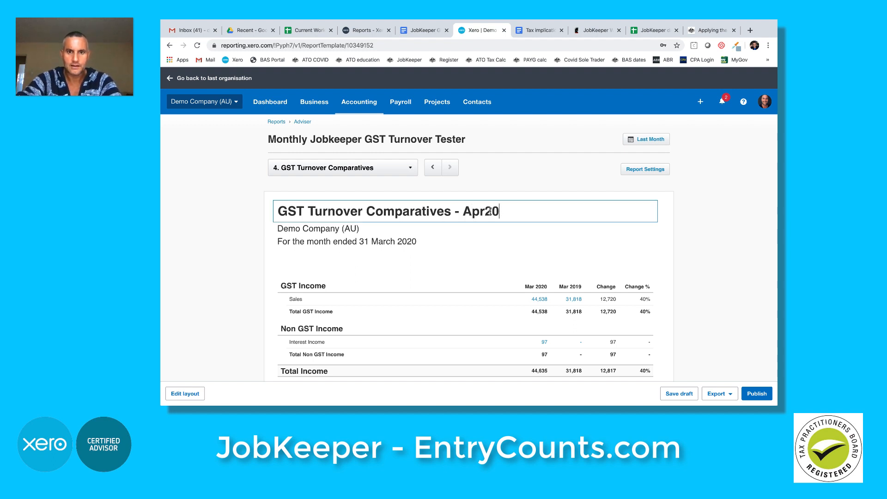
click(516, 188)
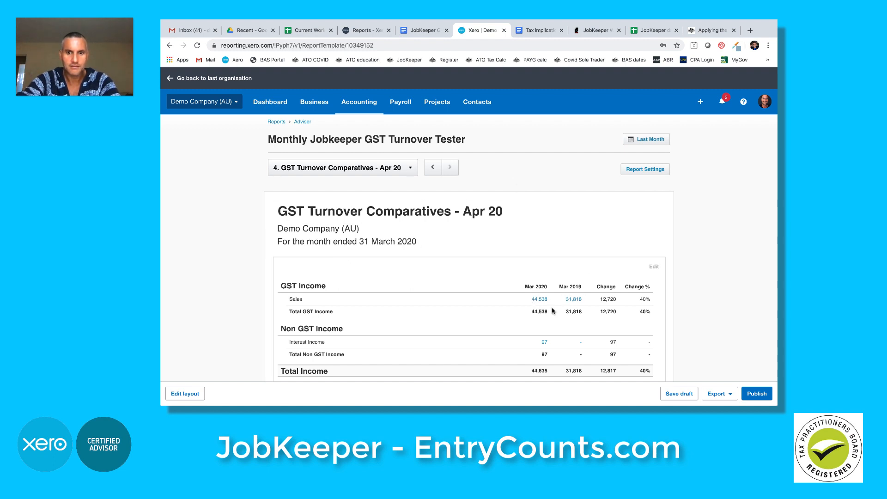
Step: Edit the Apr 20 comparatives layout so its two date columns cover Apr 2020 and Apr 2019, and apply the changes
click(194, 397)
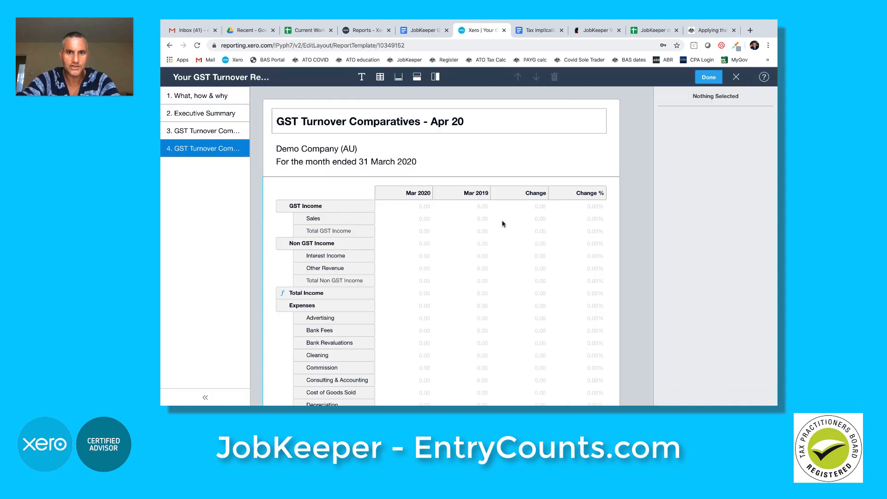
click(421, 196)
click(762, 157)
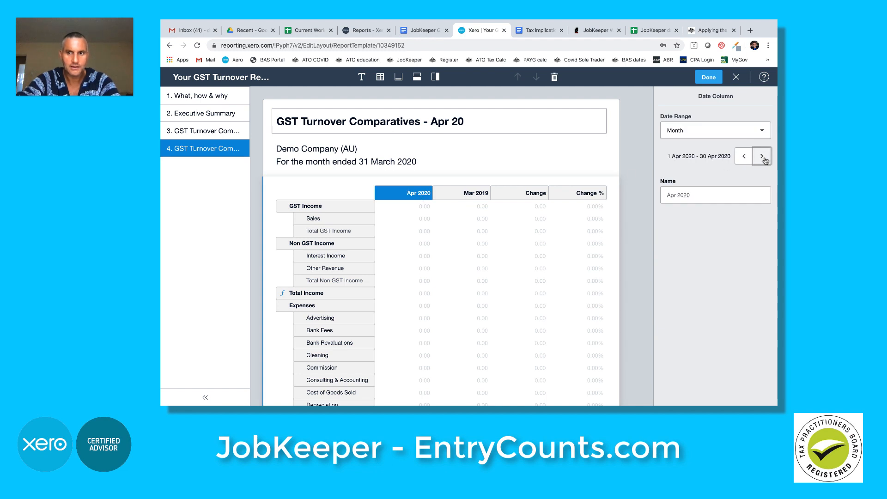
click(481, 197)
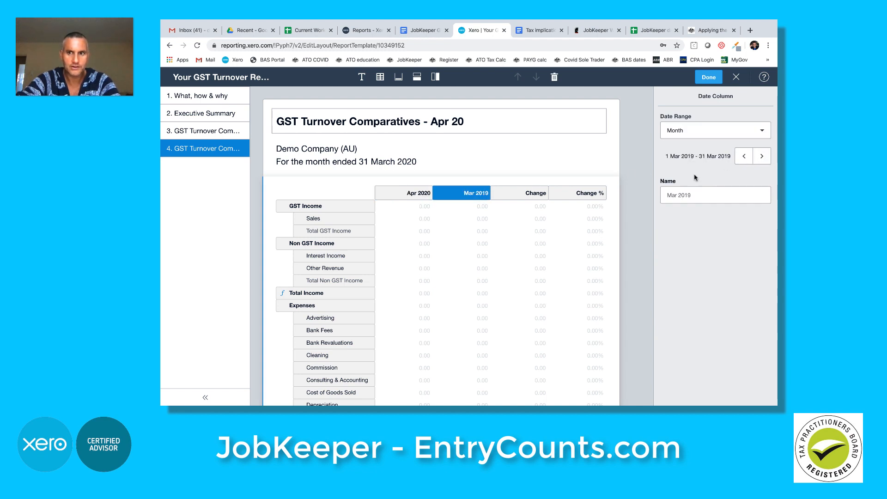
click(761, 158)
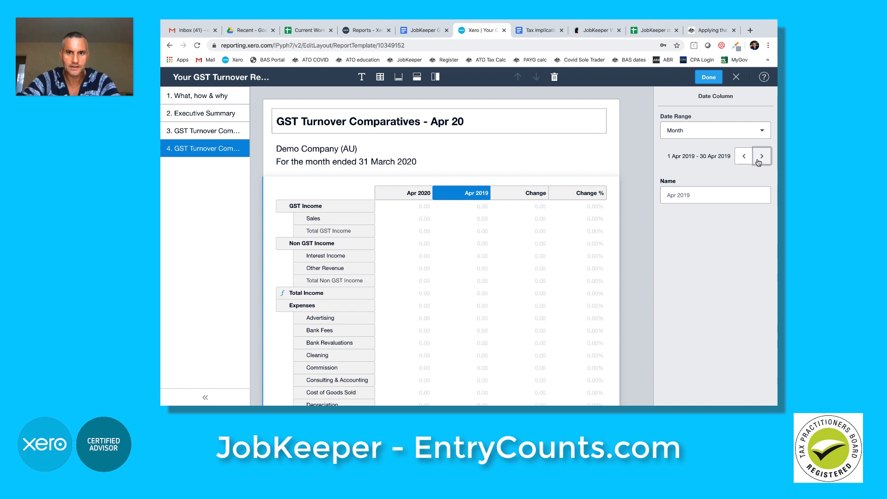
click(709, 78)
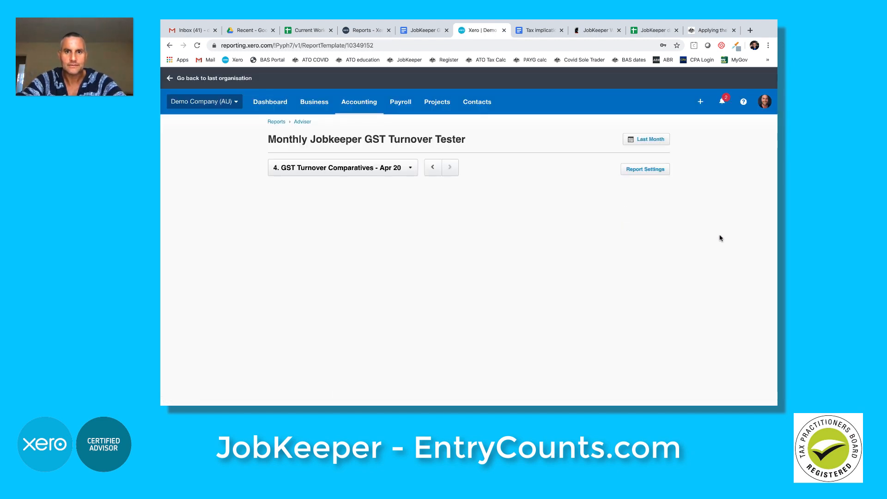
scroll(713, 240, down, 3)
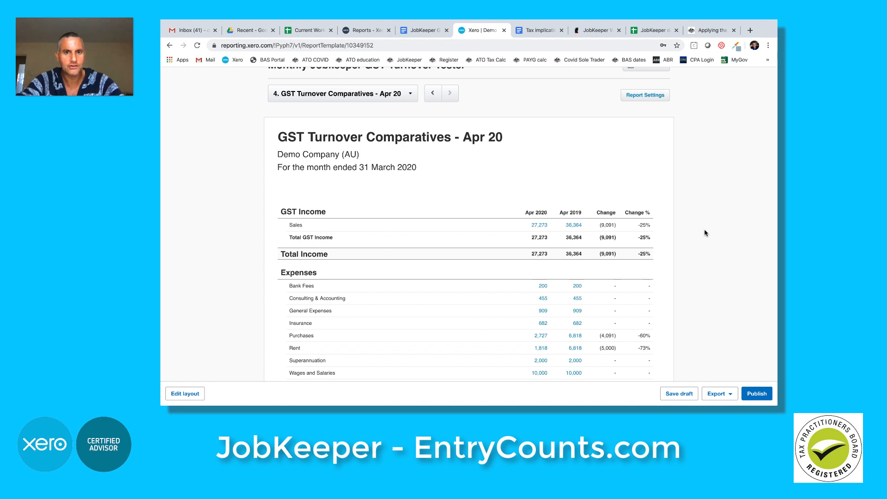
click(410, 95)
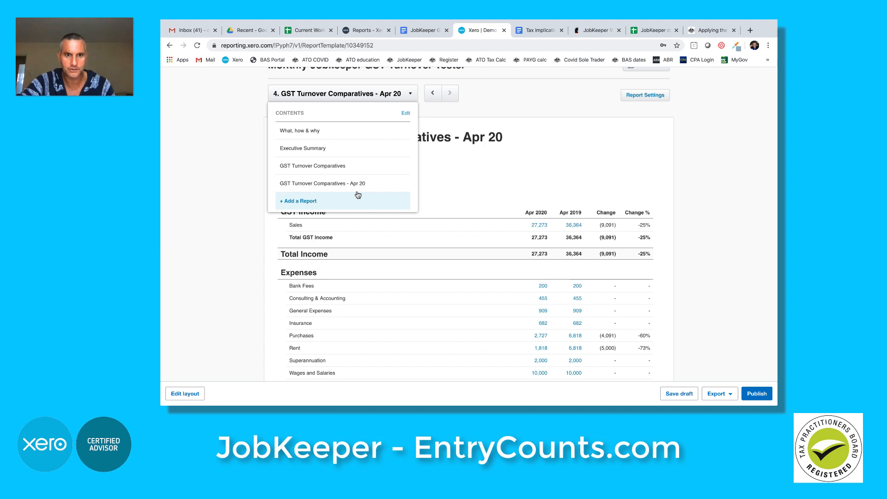
click(710, 210)
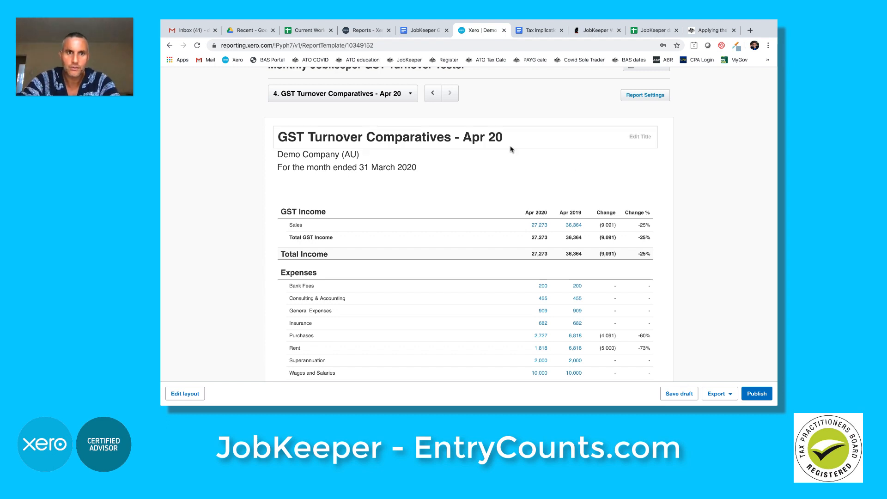
Step: Add another GST Turnover Comparatives report as the fifth page of the report pack
click(410, 93)
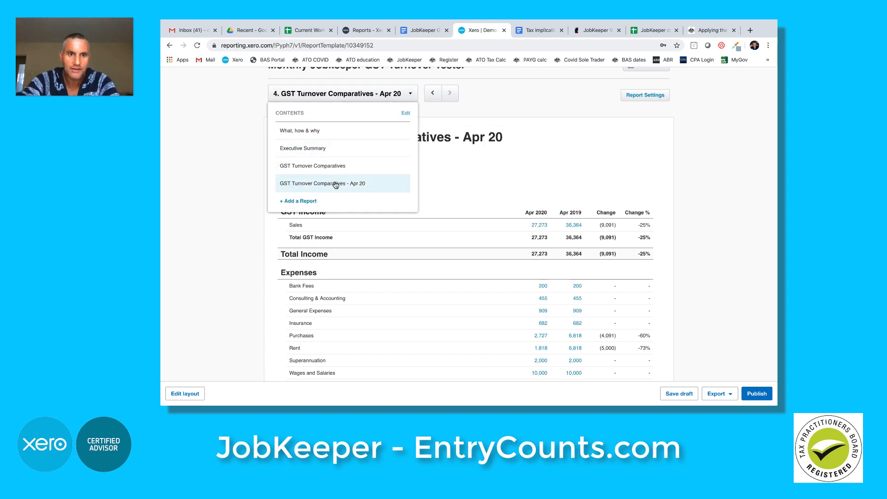
click(310, 199)
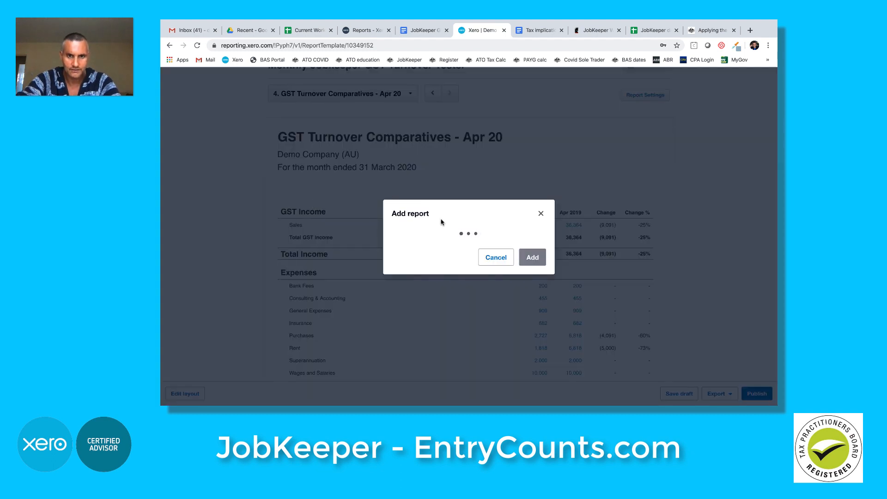
click(442, 250)
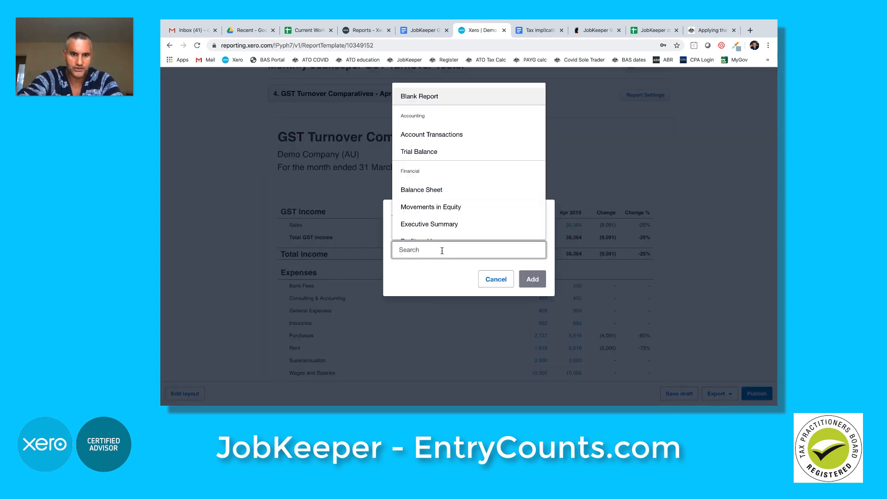
text(GST)
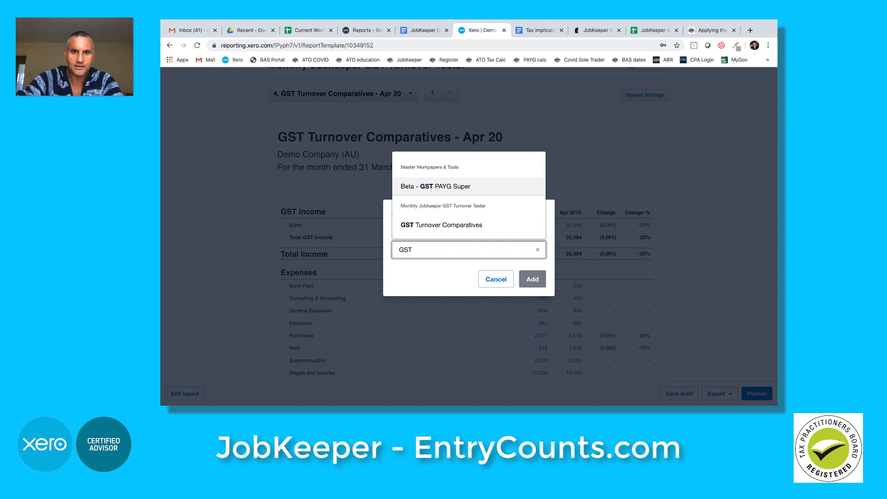
click(467, 230)
click(530, 280)
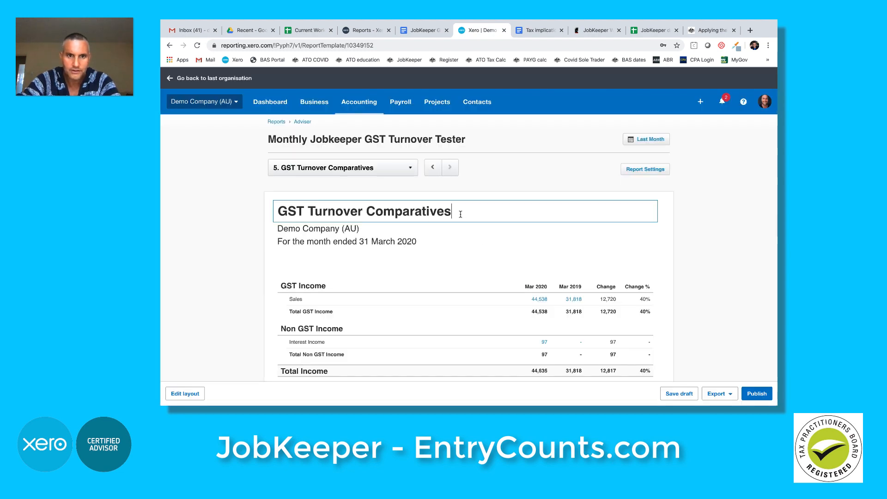
Step: Retitle the fifth report page as "GST Turnover Forecasting - Apr 20"
drag(461, 216, 368, 216)
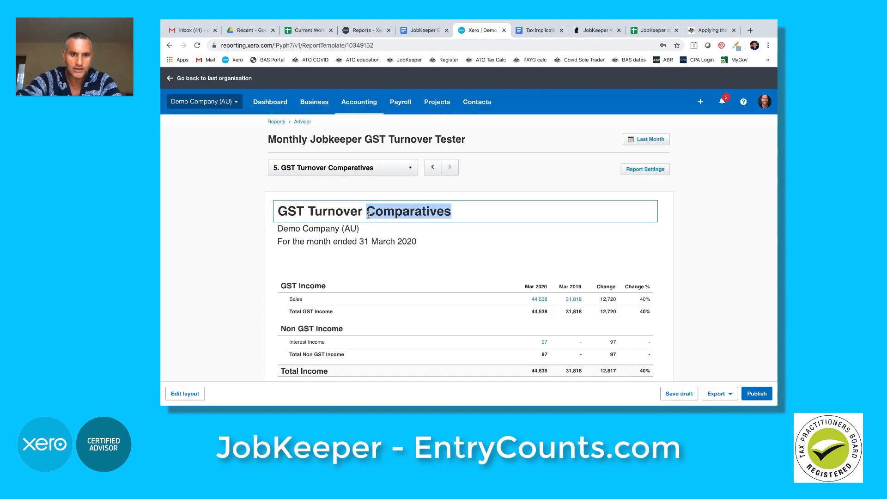
text(Forecastin)
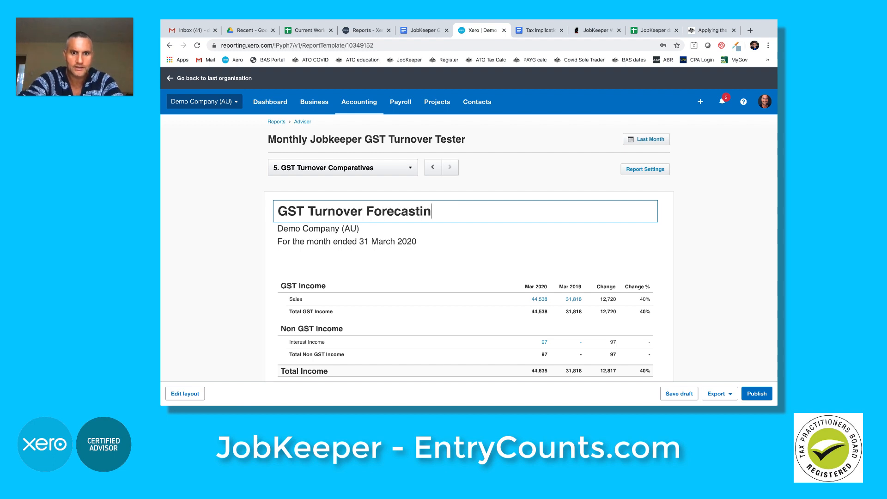
text(g - Mar)
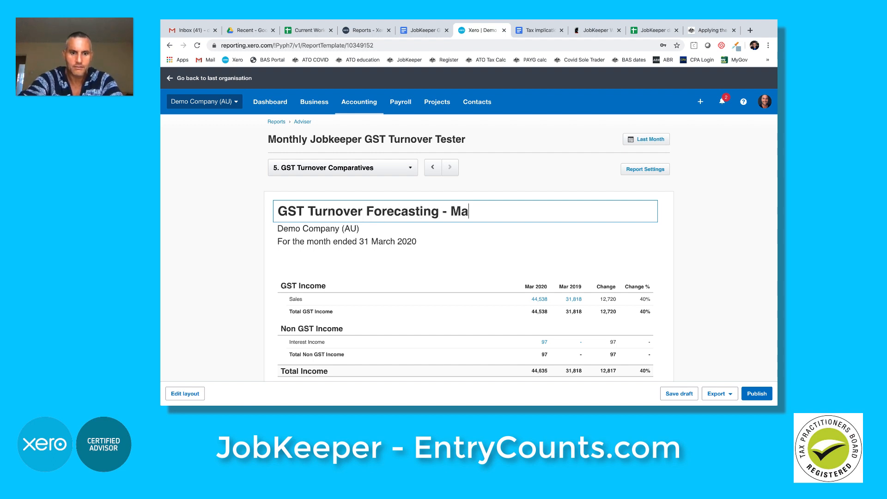
key(BackSpace)
key(BackSpace)
key(BackSpace)
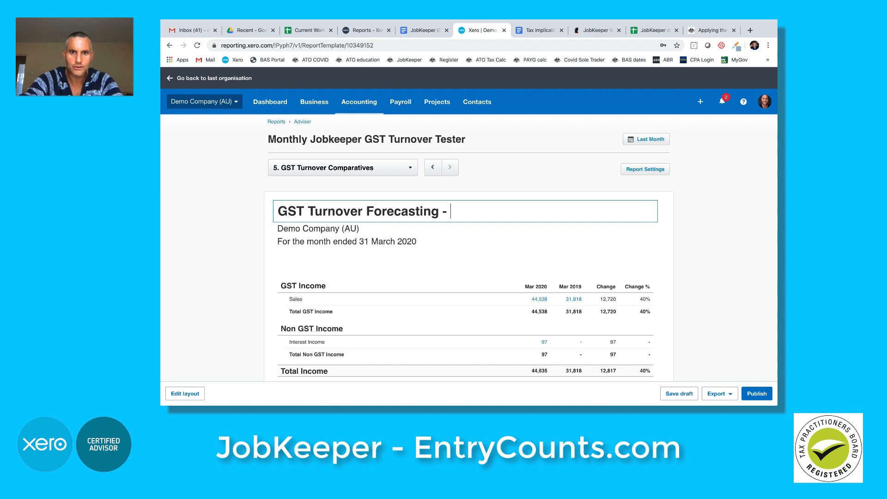
text(Apr 20)
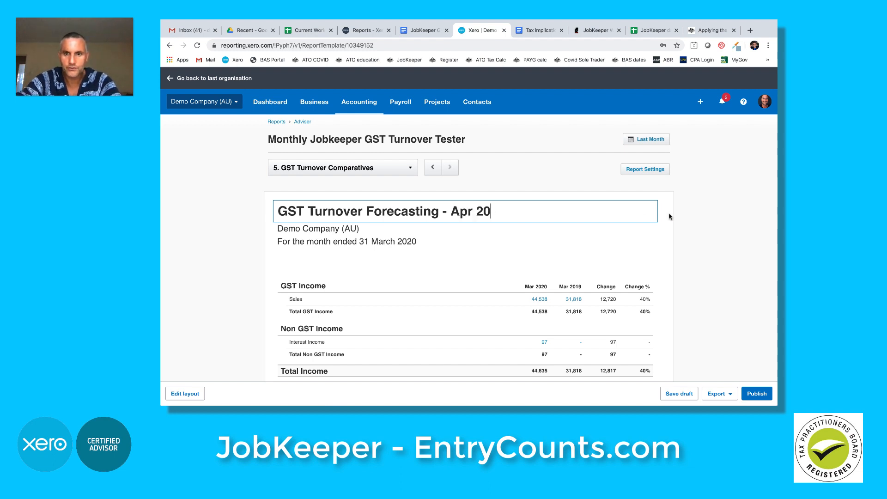
click(699, 215)
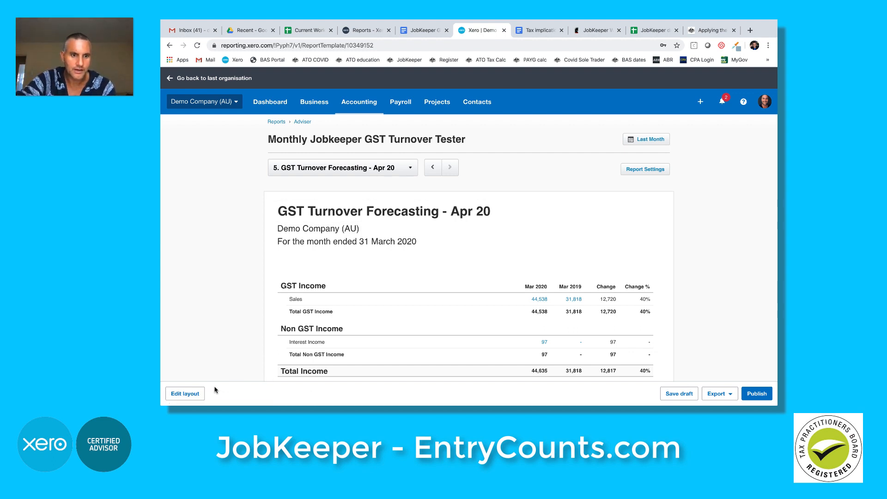
Step: In the forecasting report's layout, set the two date columns to Apr 2020 and Apr 2019
click(185, 393)
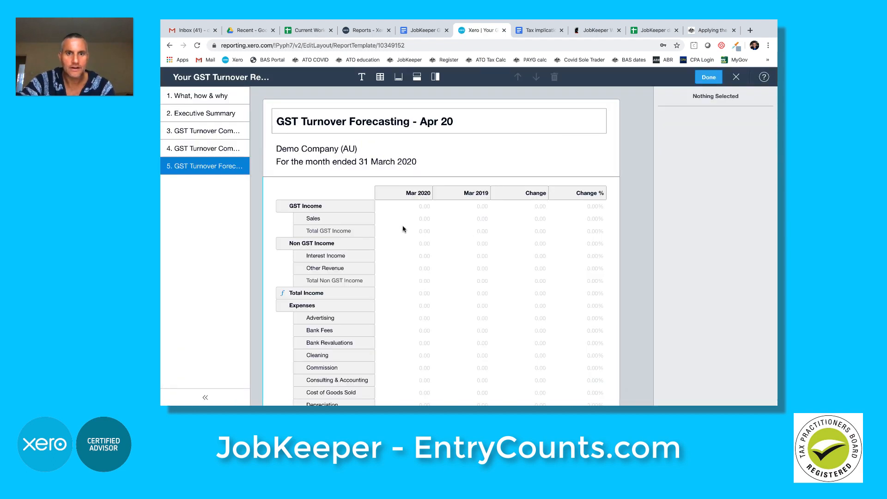
click(417, 196)
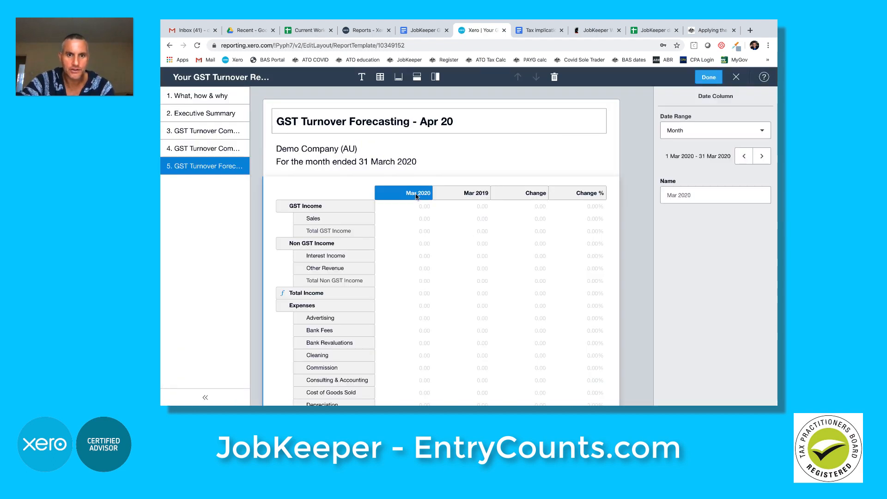
click(762, 157)
click(467, 193)
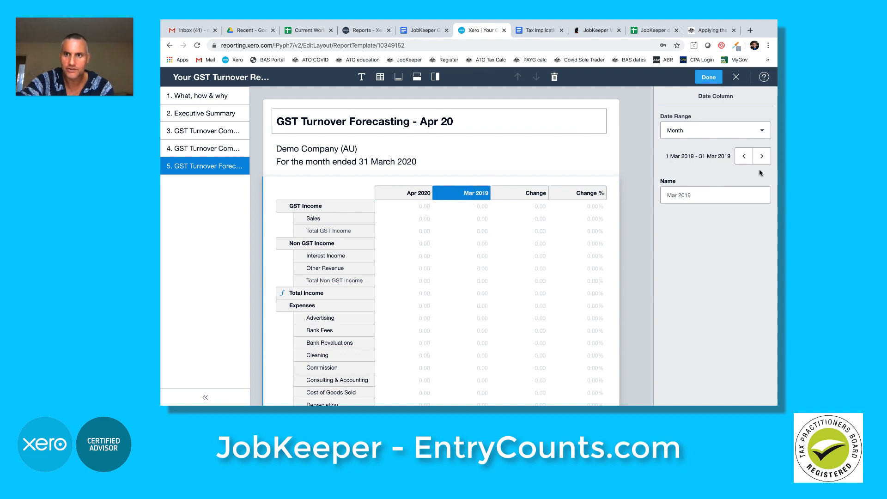
click(761, 157)
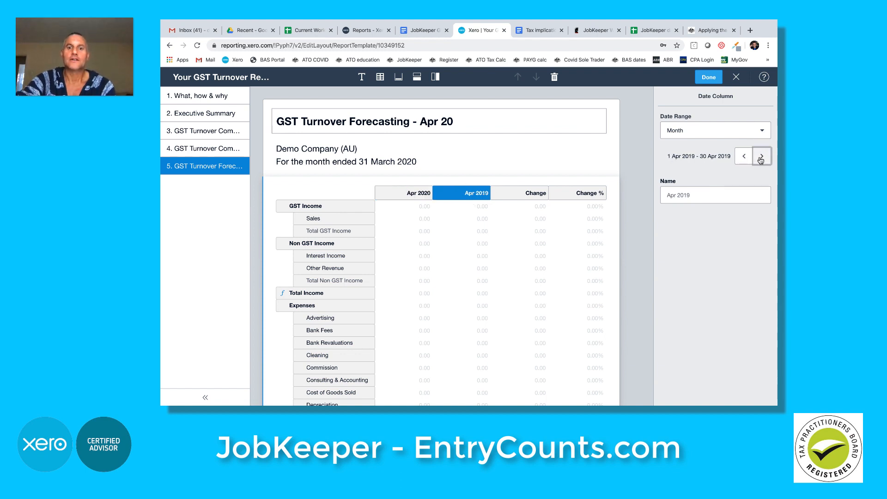
Step: Delete the Change %, Change and Apr 2020 columns from the forecasting report's layout, keeping only the Apr 2019 column
click(595, 195)
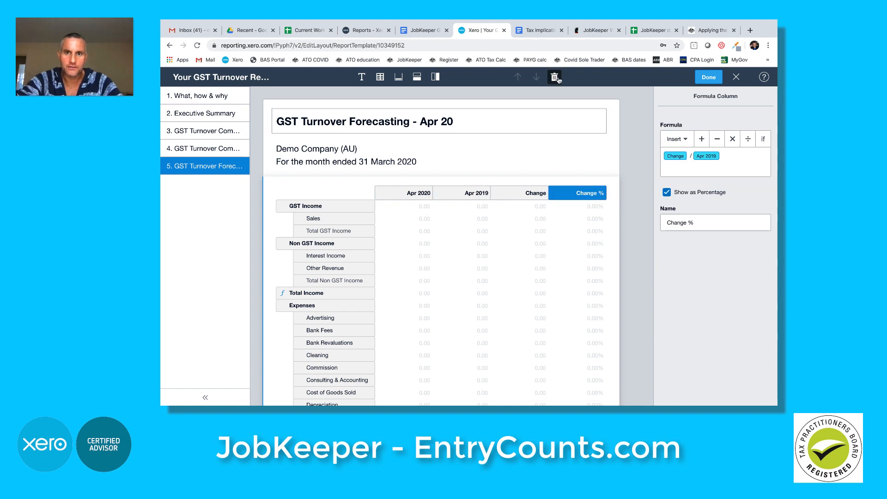
click(555, 78)
click(581, 193)
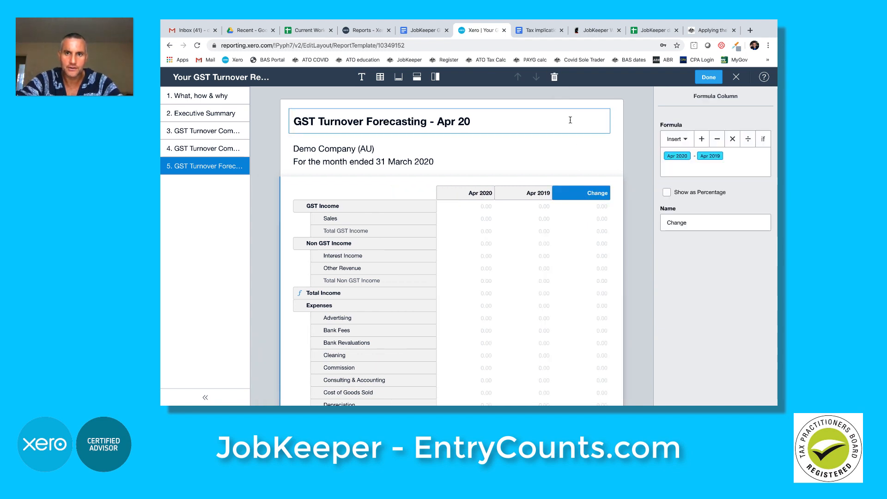
click(555, 77)
click(538, 194)
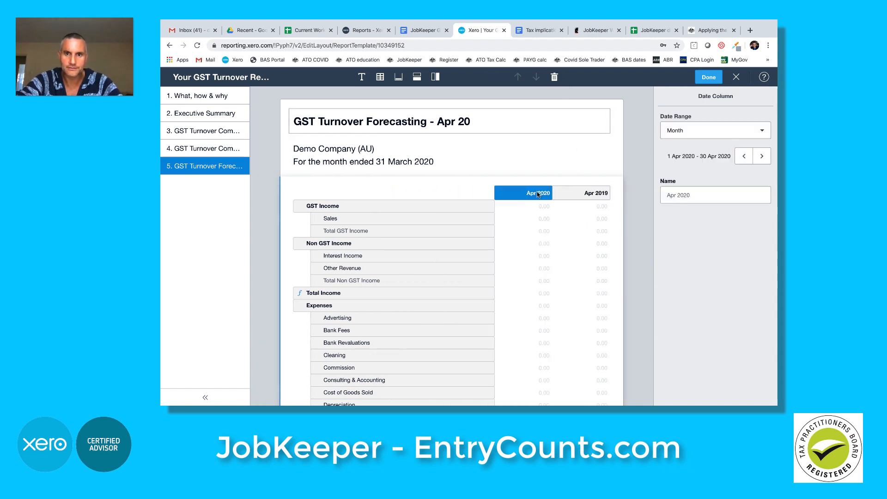
click(554, 77)
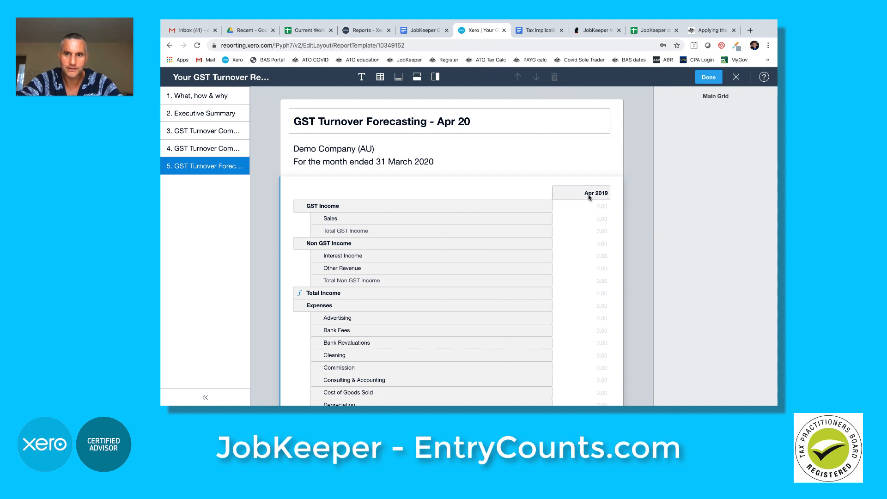
Step: Add a formula column after Apr 2019 that calculates (Apr 2019 * -0.5)
click(589, 197)
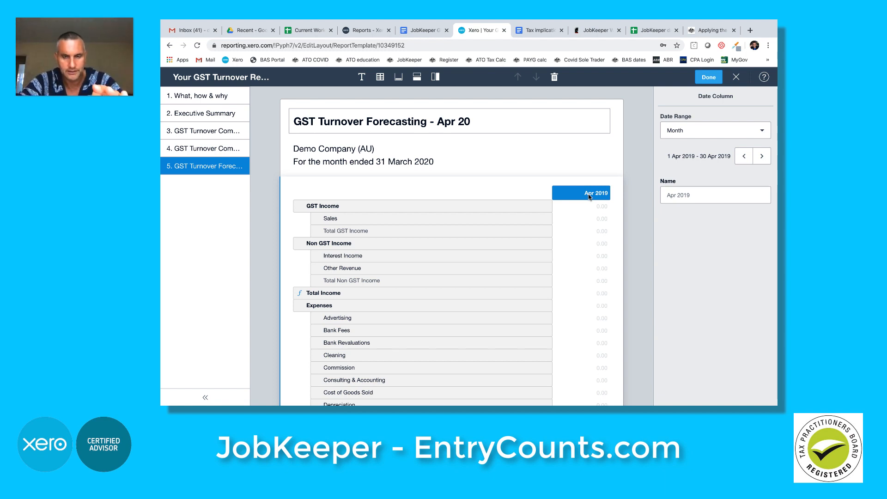
click(436, 79)
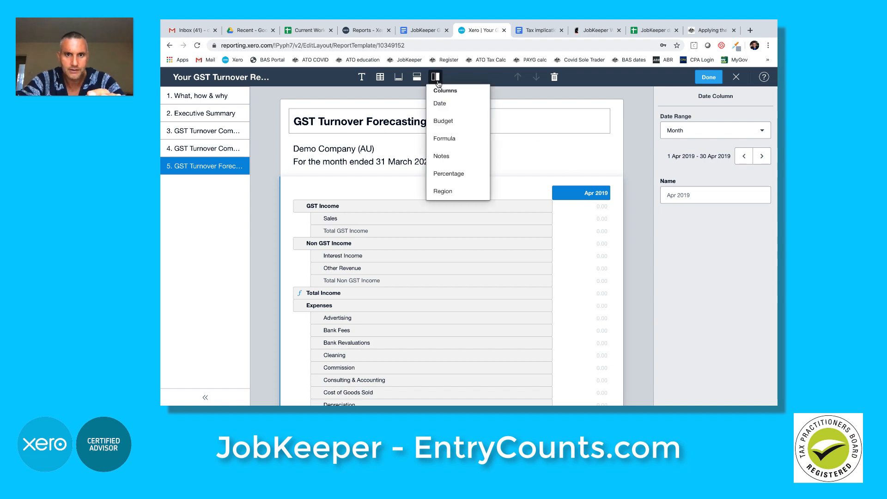
click(451, 139)
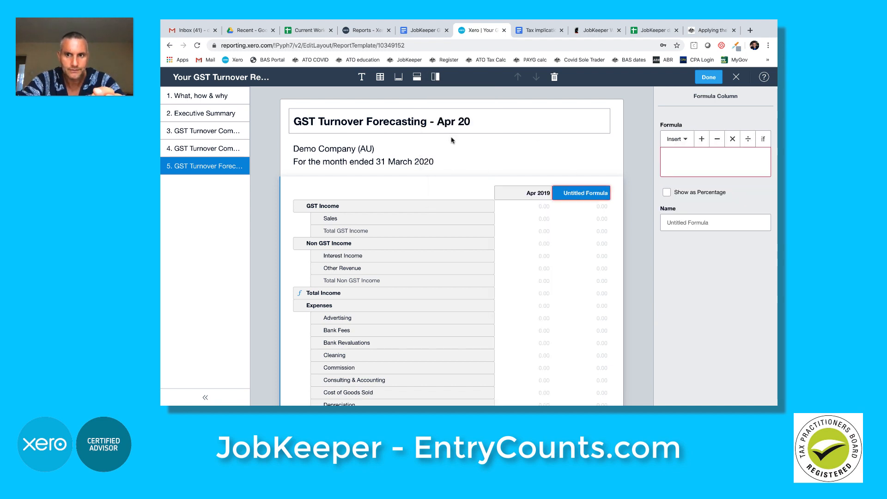
click(667, 157)
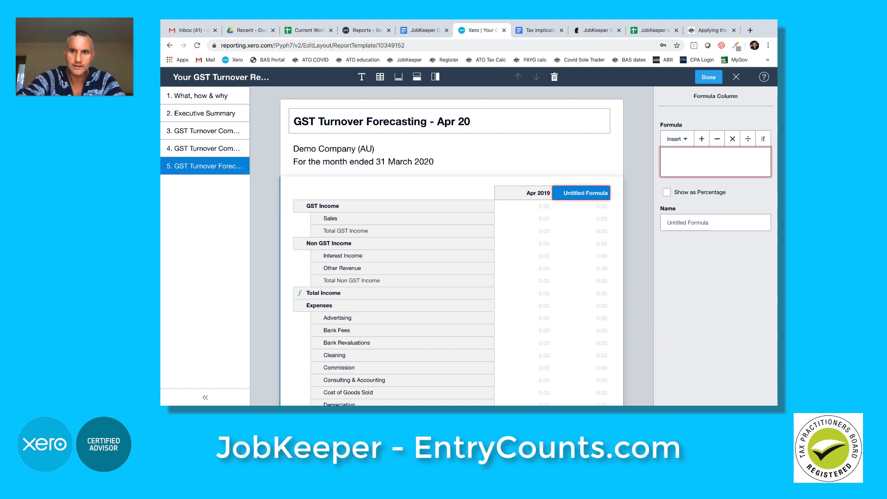
text(()
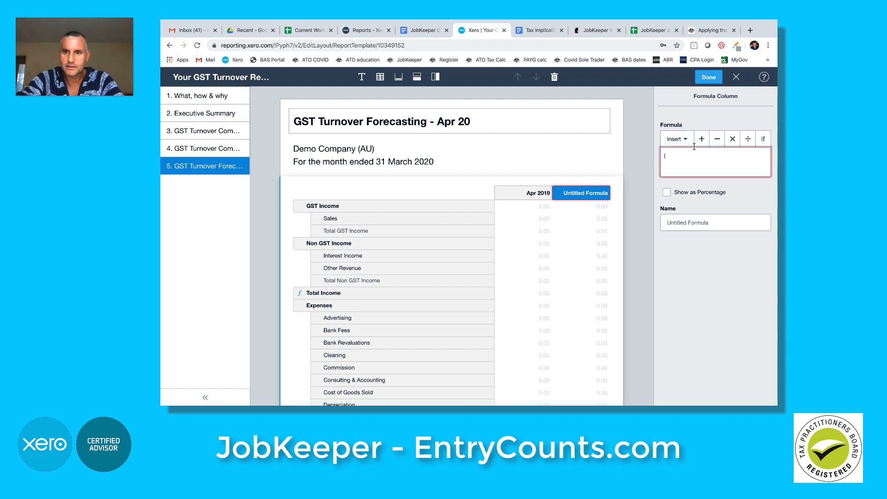
click(677, 139)
click(684, 163)
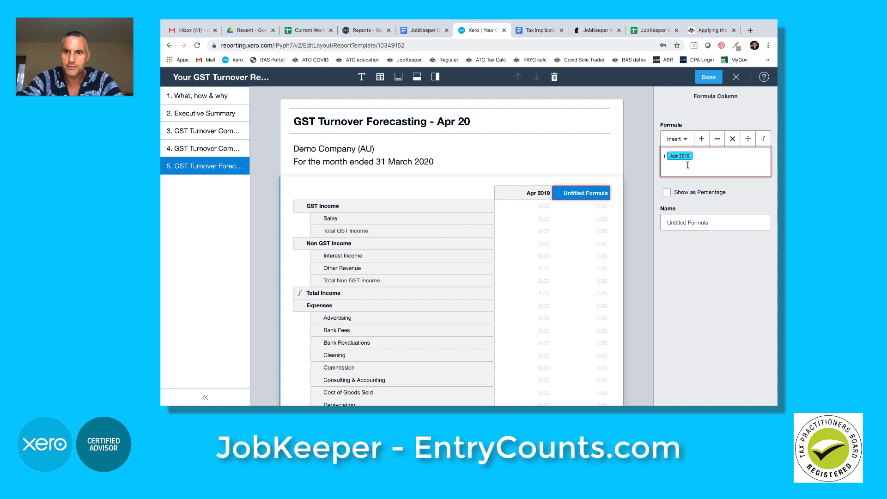
click(732, 142)
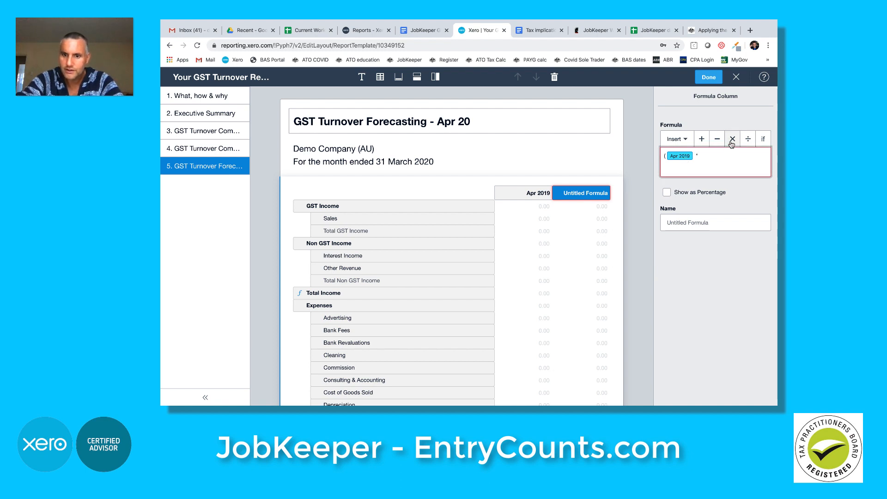
text(-)
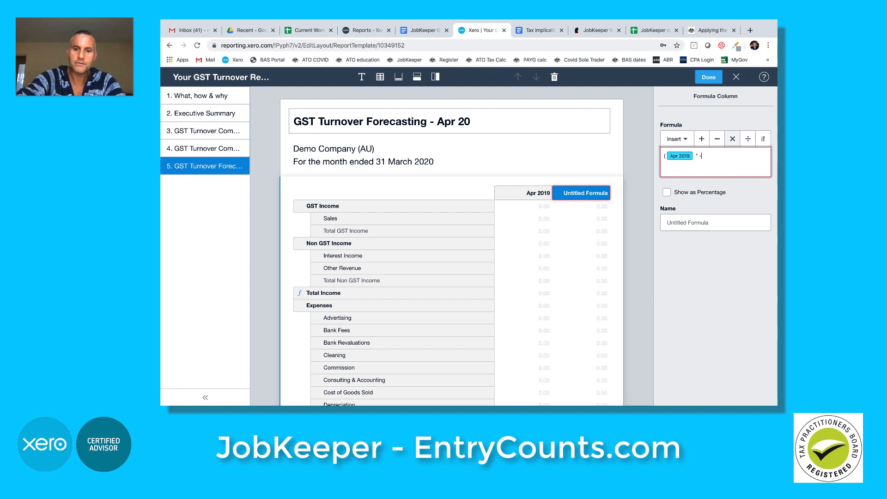
text(0.5)
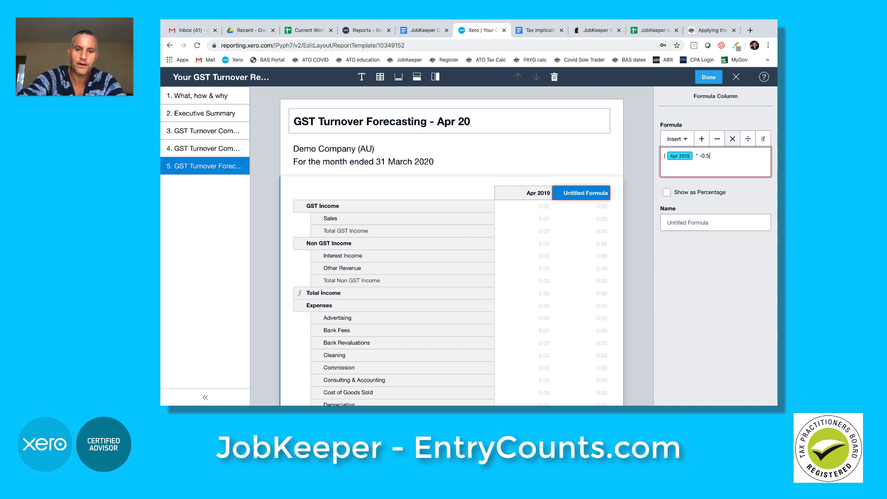
text())
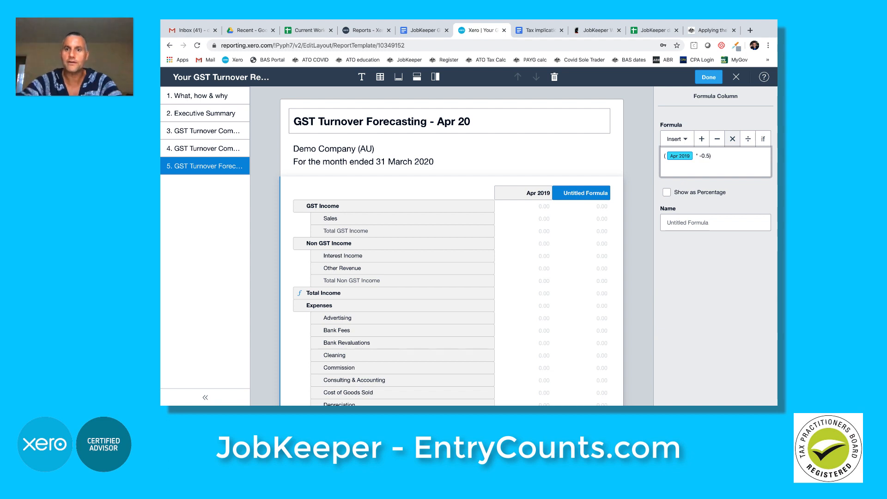
Step: Name the new formula column "50% Decline" and apply the layout changes
click(677, 224)
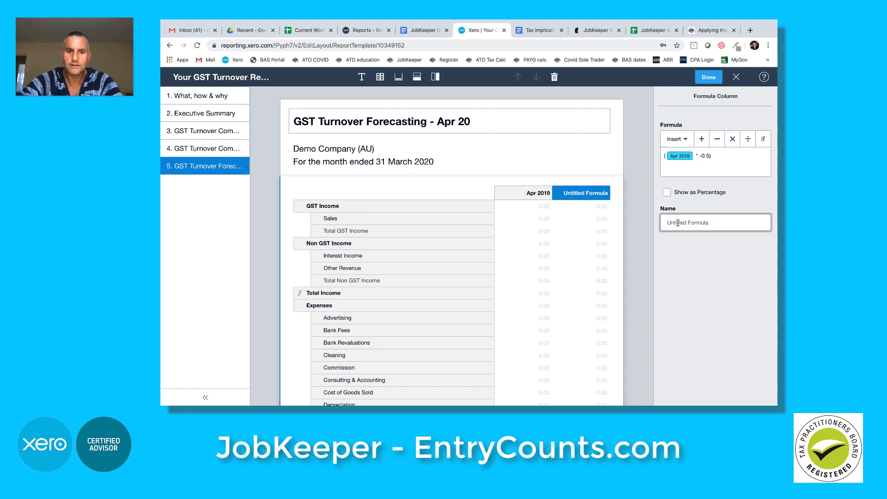
text(50% )
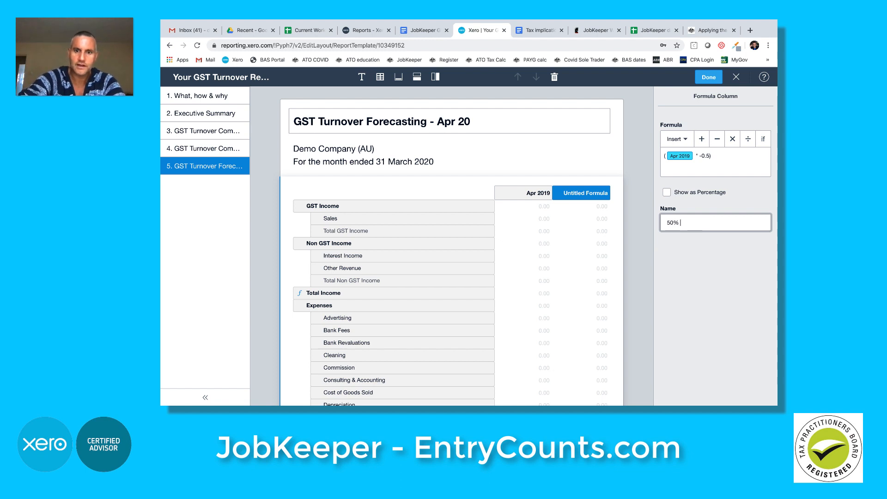
text(Decline)
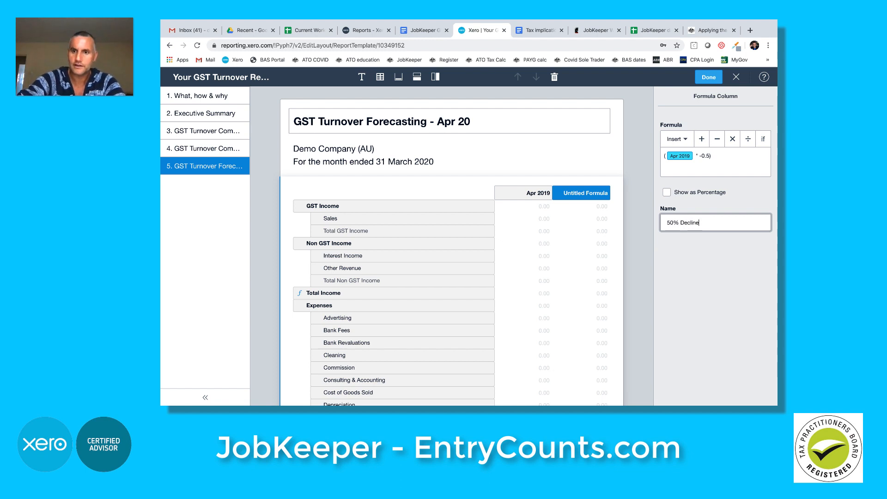
key(super+l)
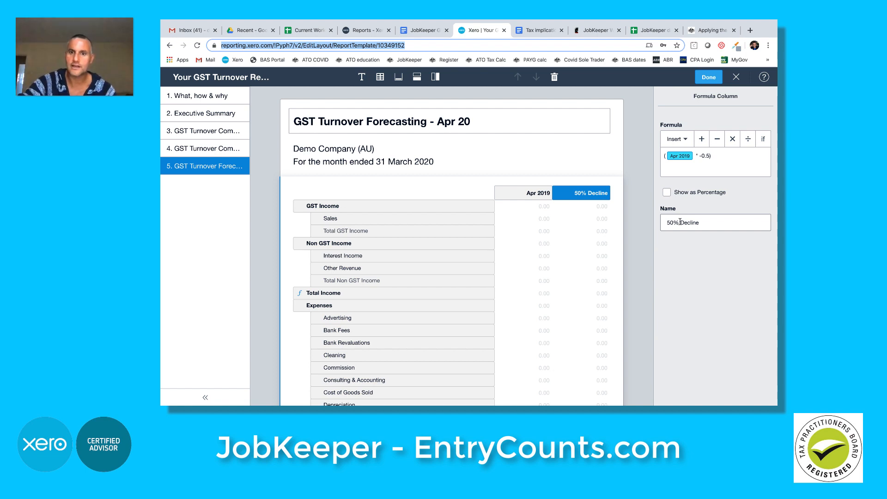
key(Return)
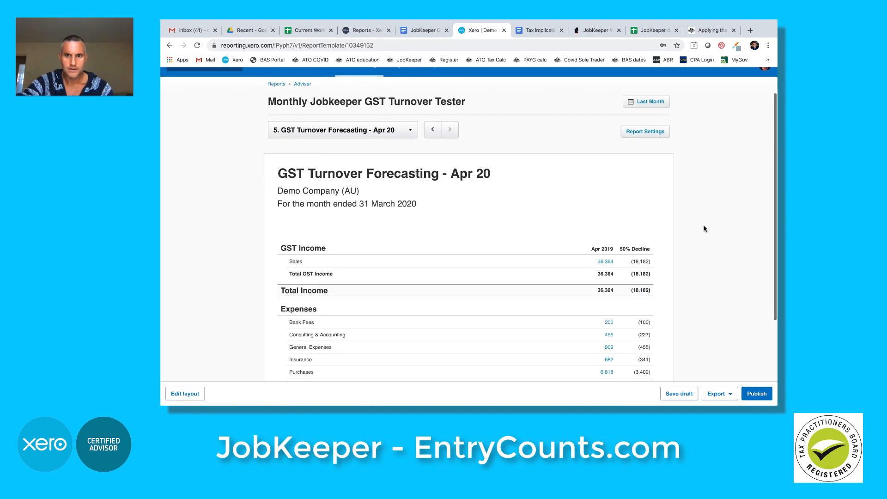
Step: Reopen the forecasting layout and add a formula column after 50% Decline that divides 50% Decline by Apr 2019, shown as a percentage
scroll(703, 227, down, 3)
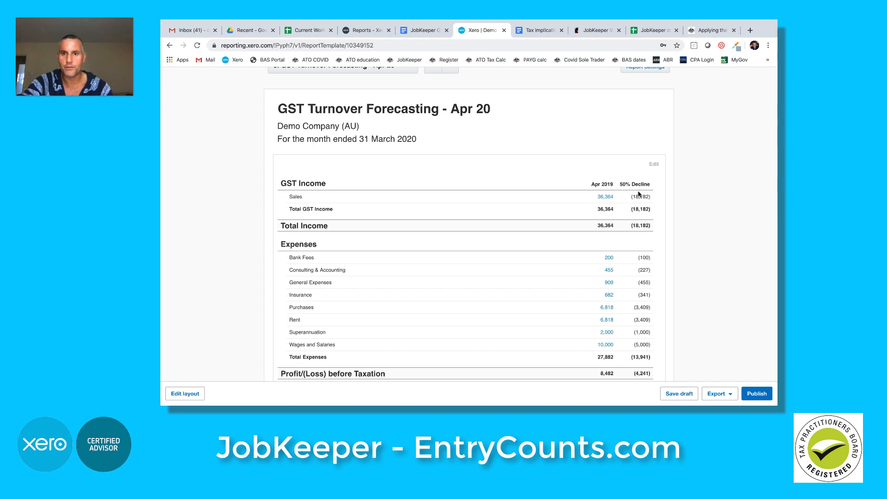
scroll(639, 194, down, 1)
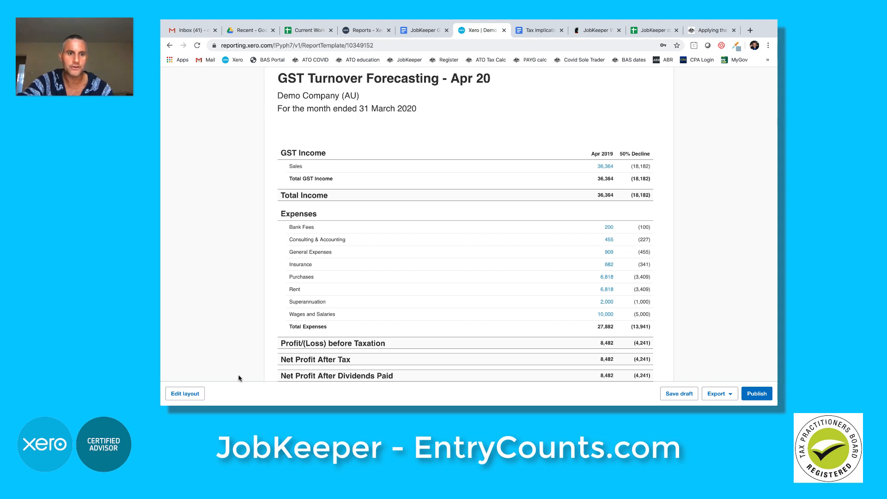
click(188, 394)
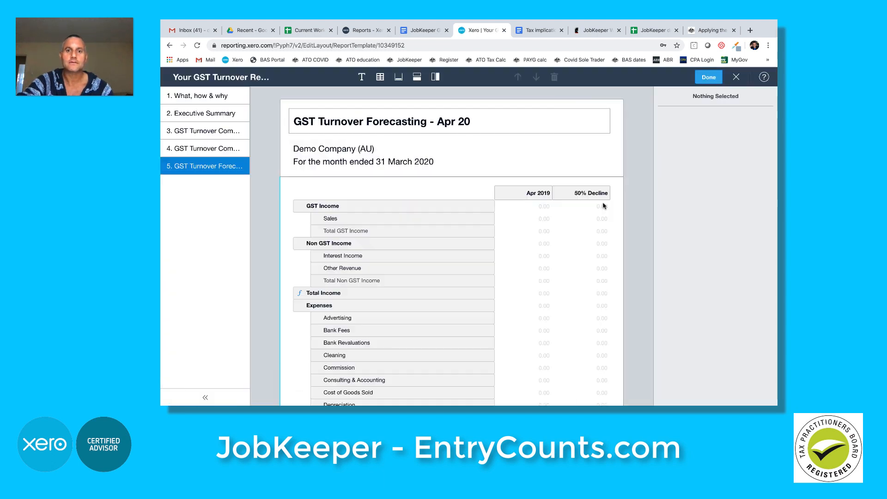
click(596, 194)
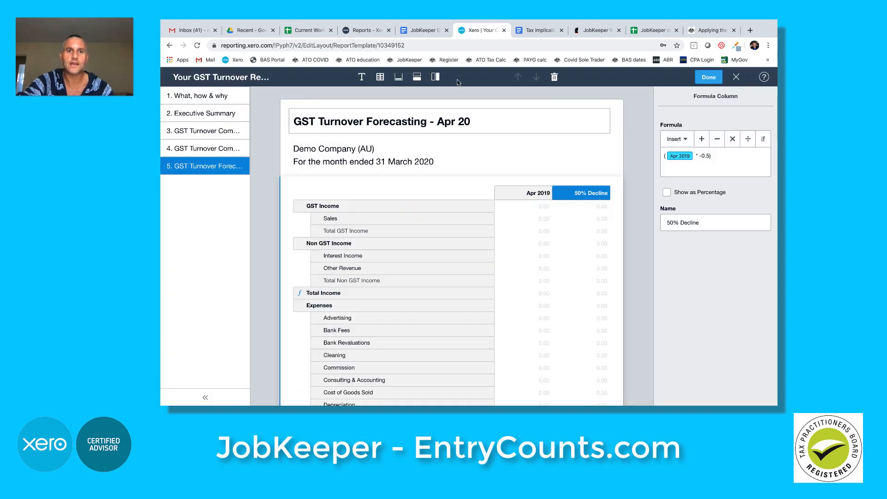
click(435, 77)
click(444, 139)
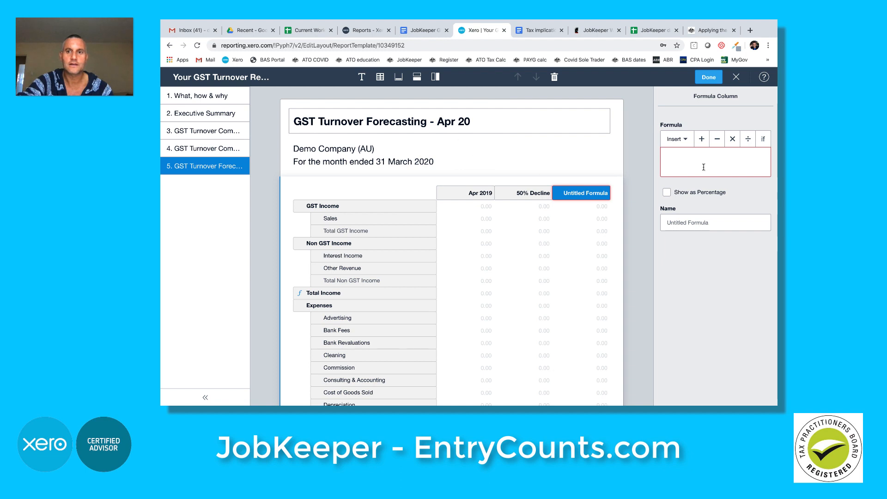
click(682, 141)
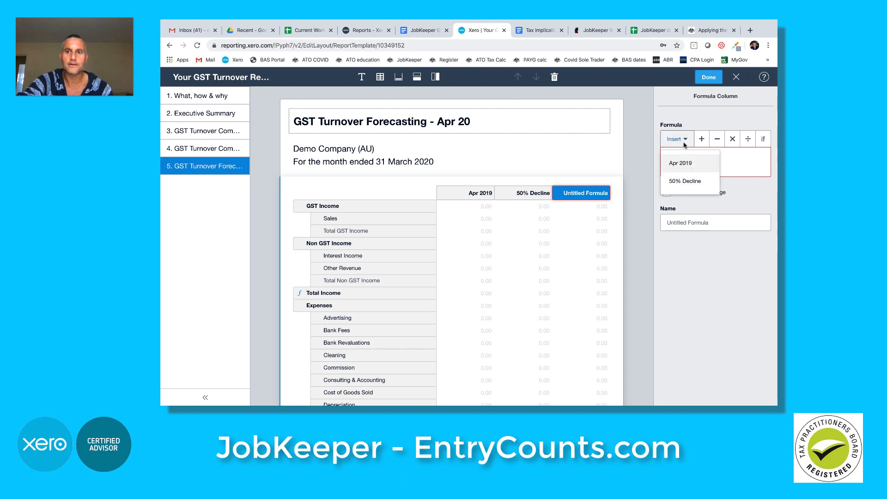
click(687, 182)
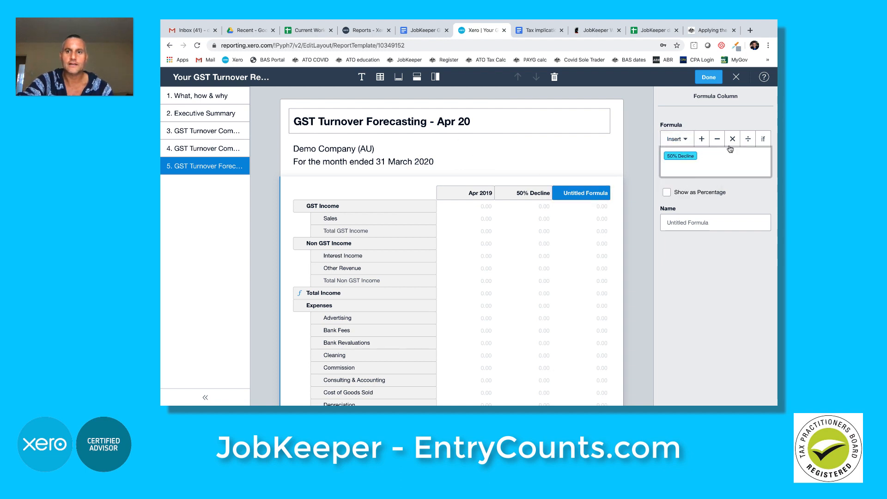
click(748, 140)
click(677, 139)
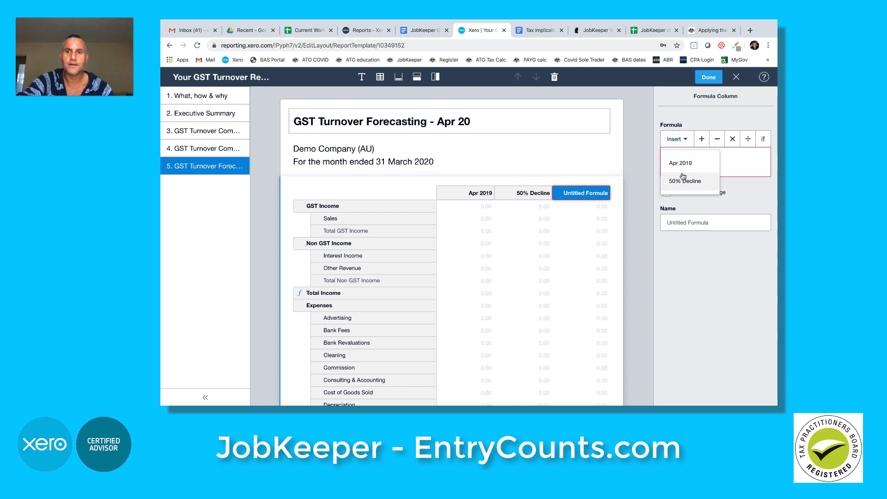
click(686, 165)
click(667, 192)
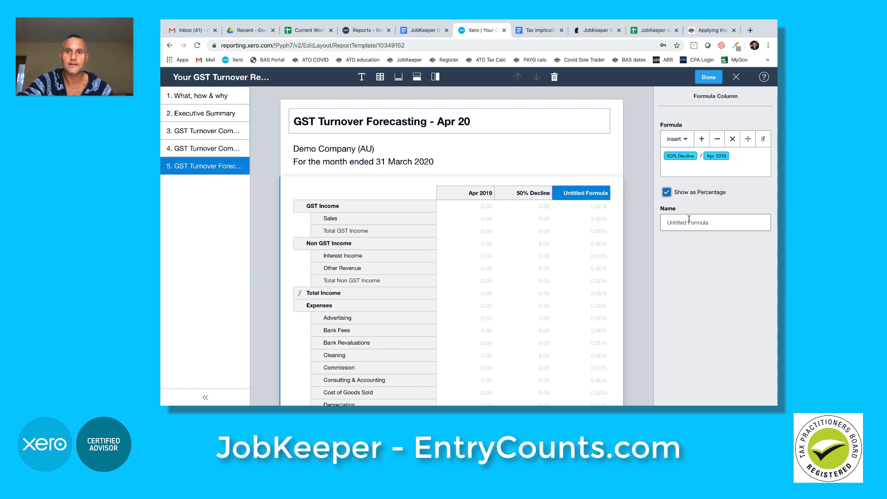
Step: Name the percentage formula column "Decline" and apply the layout changes
click(688, 224)
text(Decline)
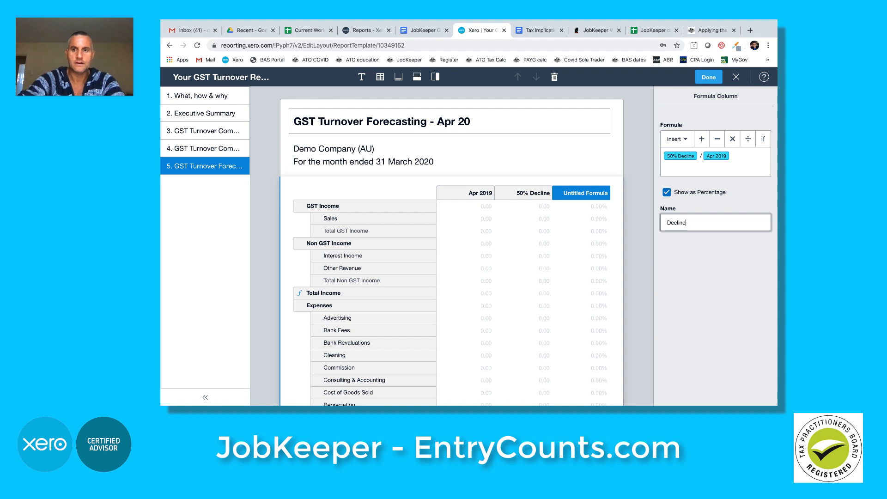
key(Tab)
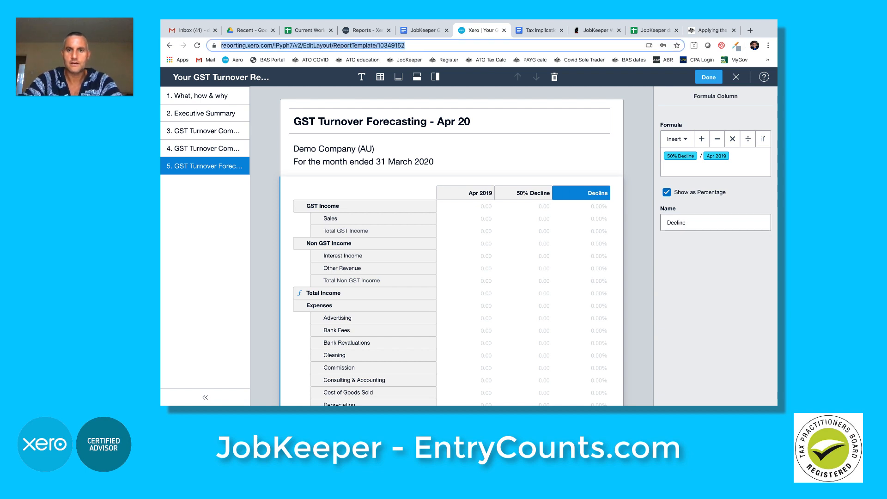
click(708, 79)
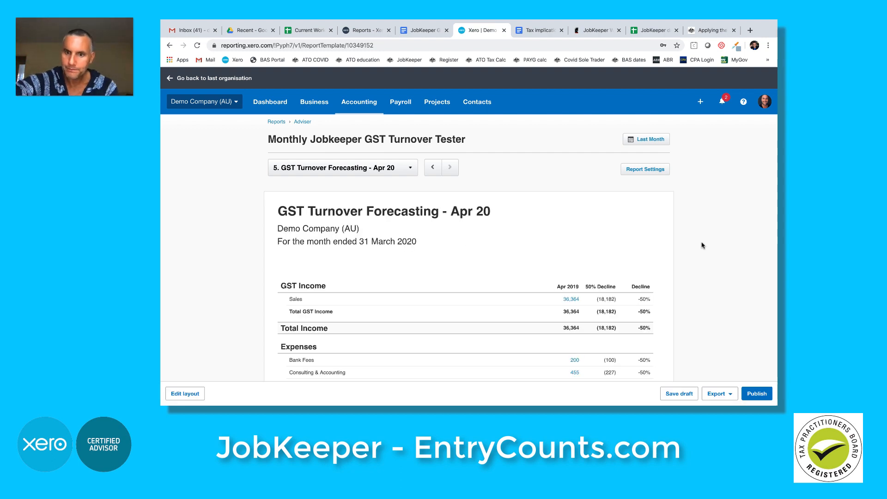
Step: Save the report pack as a draft and open its Executive Summary page at the highlighted turnover notes
scroll(701, 246, down, 3)
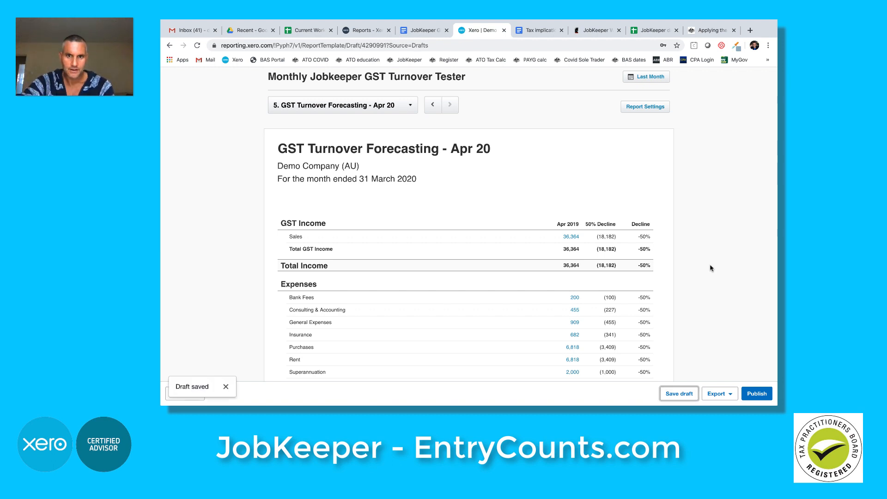
click(408, 107)
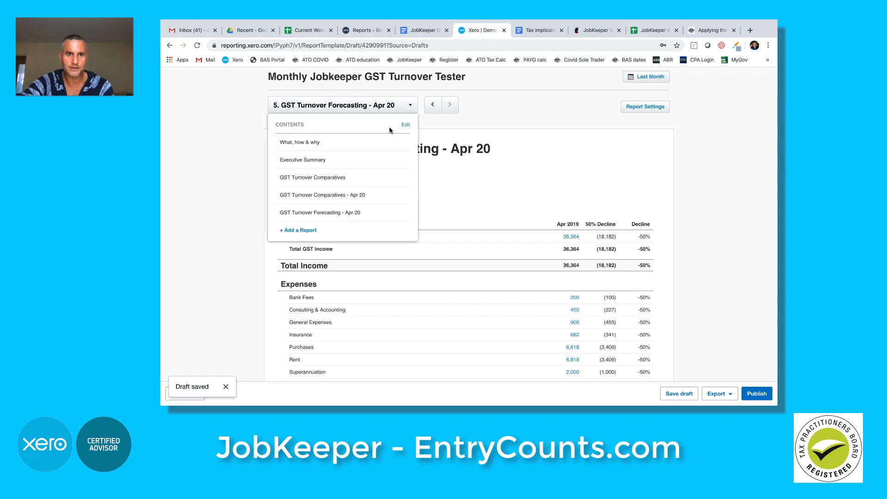
click(342, 161)
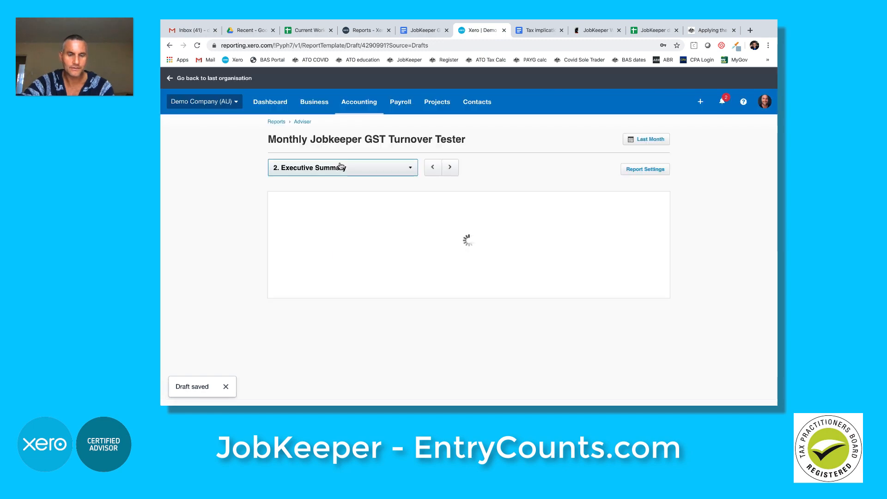
scroll(394, 237, down, 2)
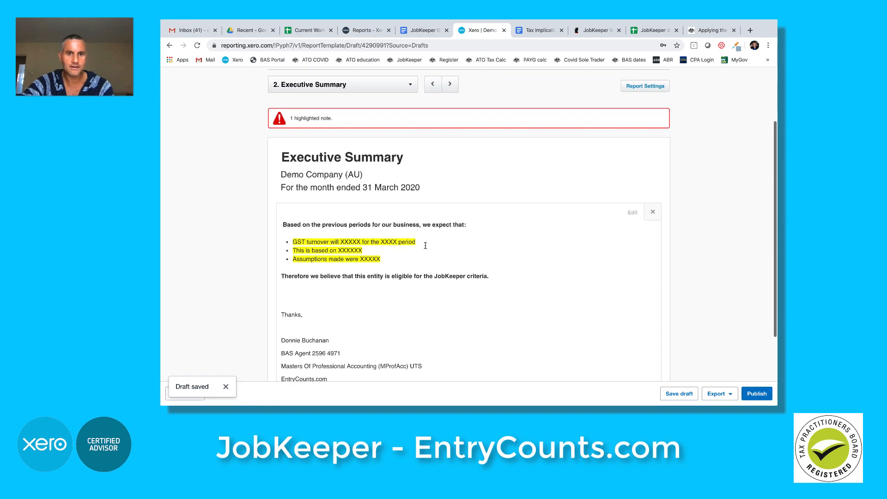
Step: Open the Executive Summary note for editing and remove the yellow highlight from its three bullet points
click(424, 246)
drag(391, 139, 497, 95)
click(523, 79)
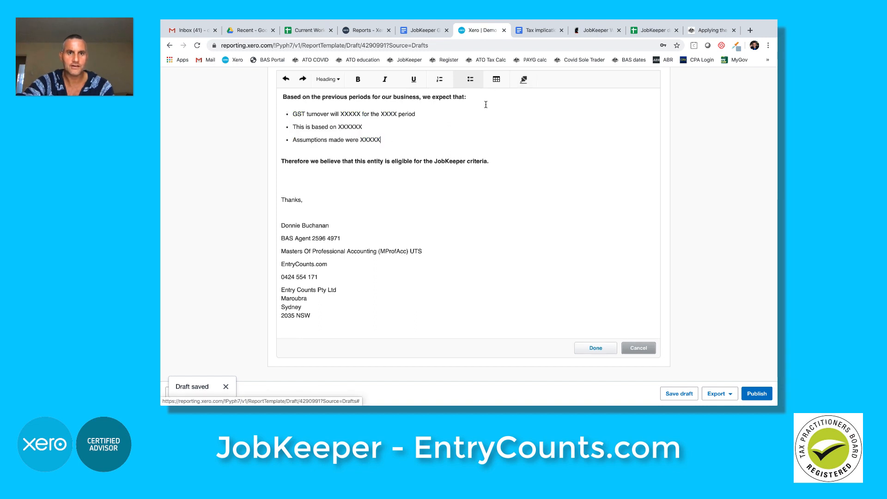
Step: Reword the first bullet as "GST turnover will decline by 50% from April 2019 to April 2020"
click(454, 112)
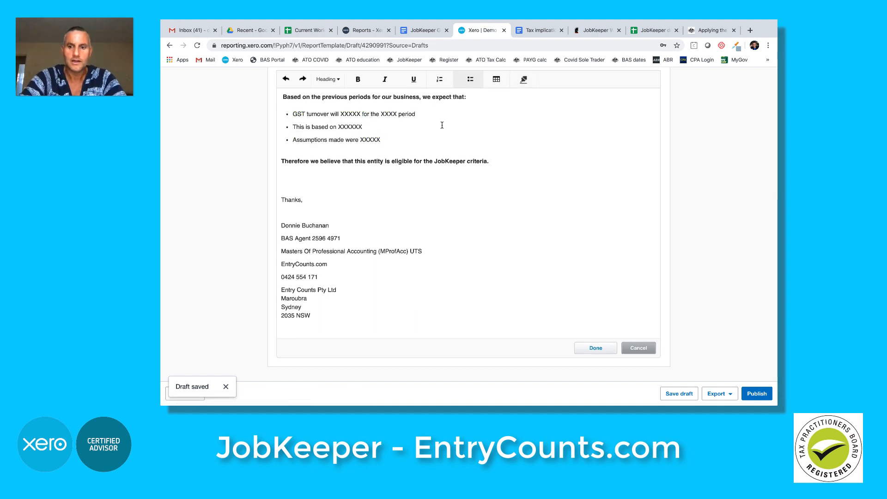
key(BackSpace)
key(BackSpace)
key(BackSpace)
key(BackSpace)
key(BackSpace)
key(BackSpace)
key(BackSpace)
key(BackSpace)
key(BackSpace)
key(BackSpace)
key(BackSpace)
key(BackSpace)
key(BackSpace)
key(BackSpace)
key(BackSpace)
key(BackSpace)
key(BackSpace)
key(BackSpace)
key(BackSpace)
key(BackSpace)
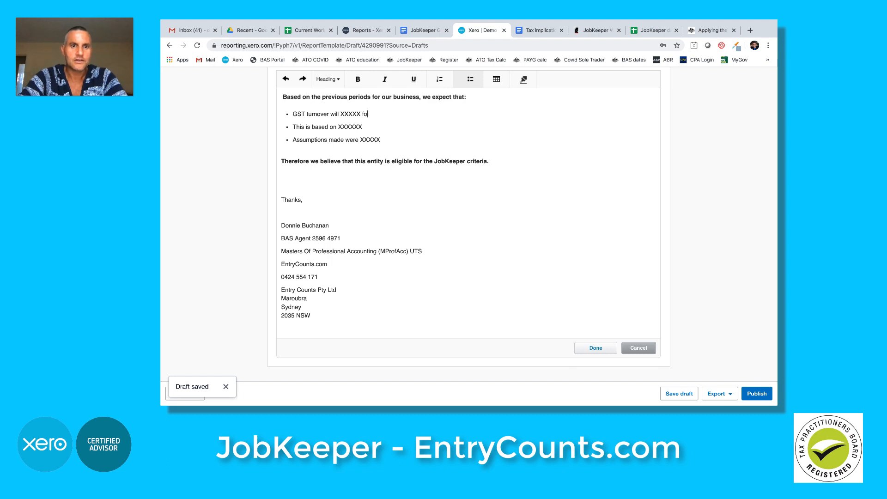
key(BackSpace)
key(BackSpace)
key(BackSpace)
key(BackSpace)
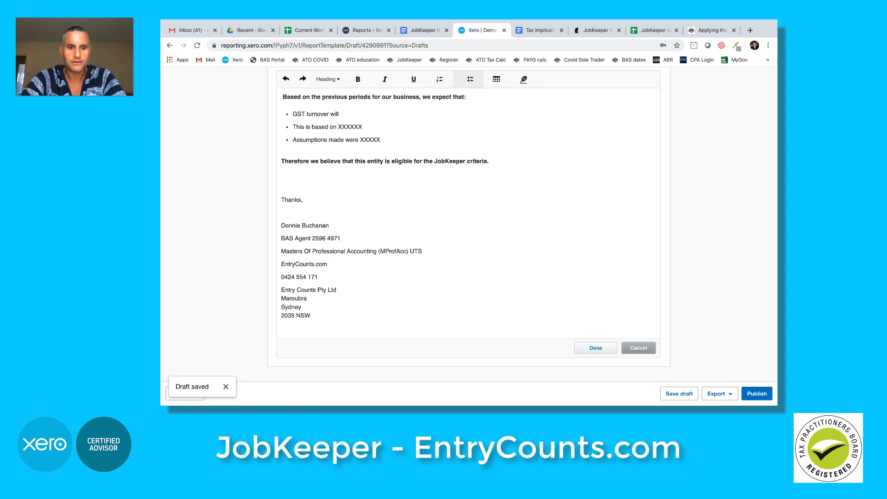
text(declib)
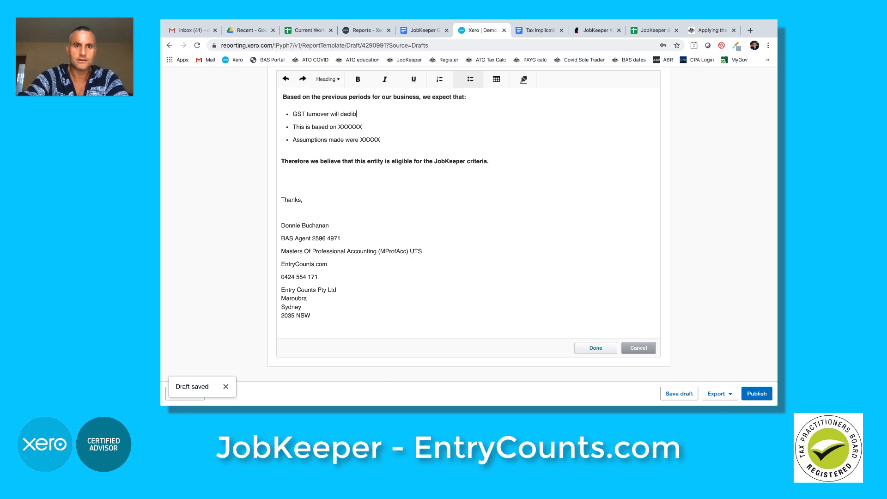
key(BackSpace)
text(ne by 5)
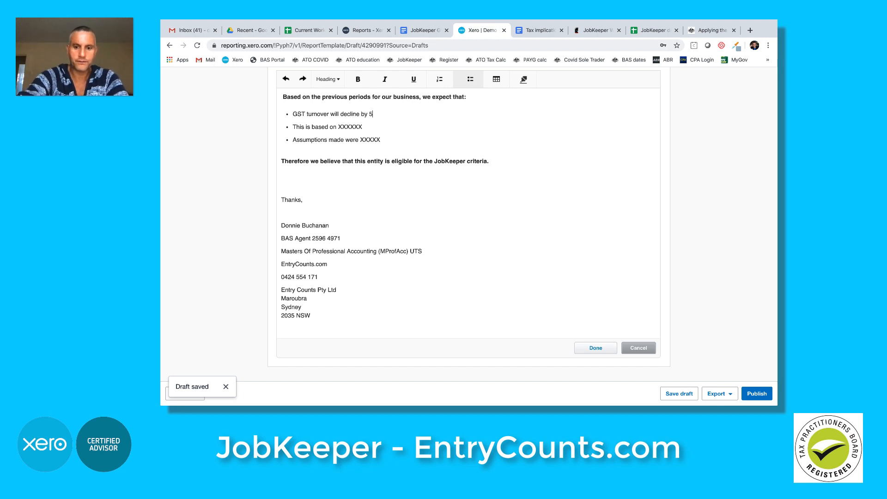
text(0% from )
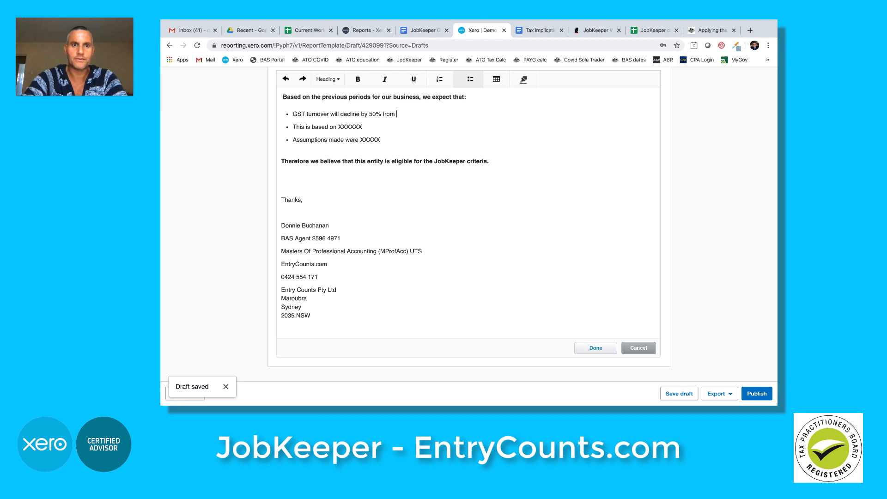
text(April 2019 )
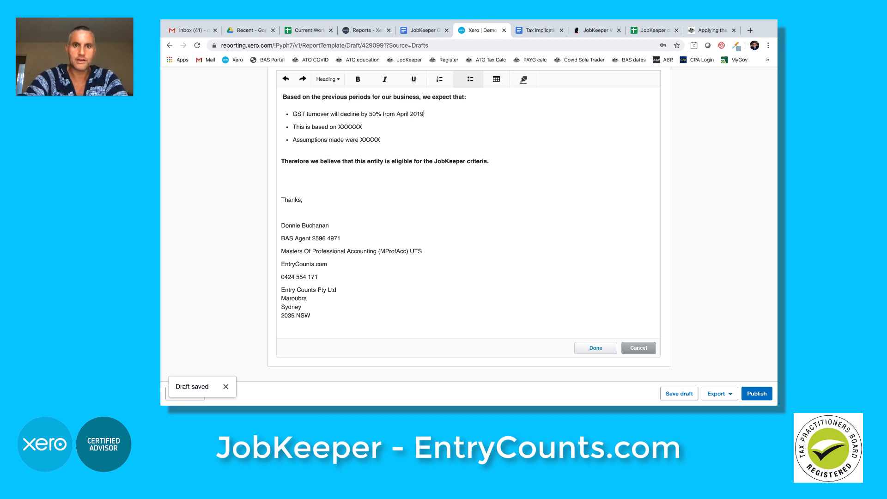
text(to April)
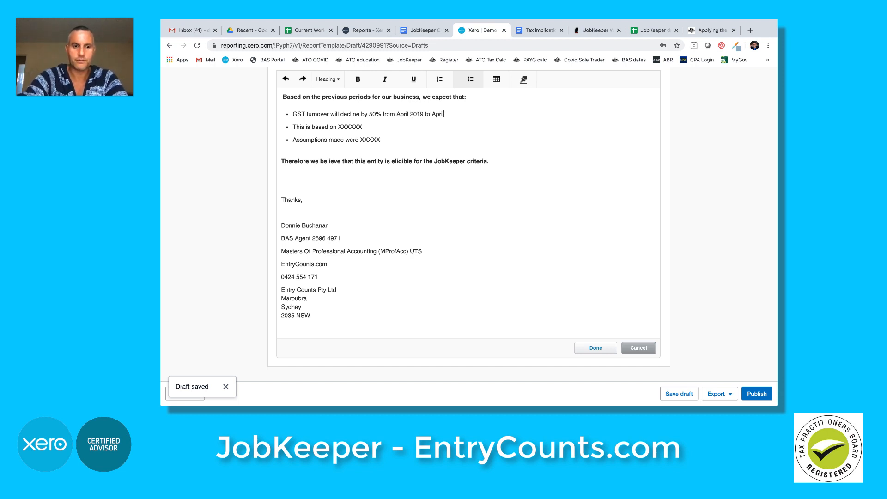
text( 2020)
Step: Complete the second bullet as "This is based on the fact that the client has seen a massive drop in customer numbers every day"
click(387, 128)
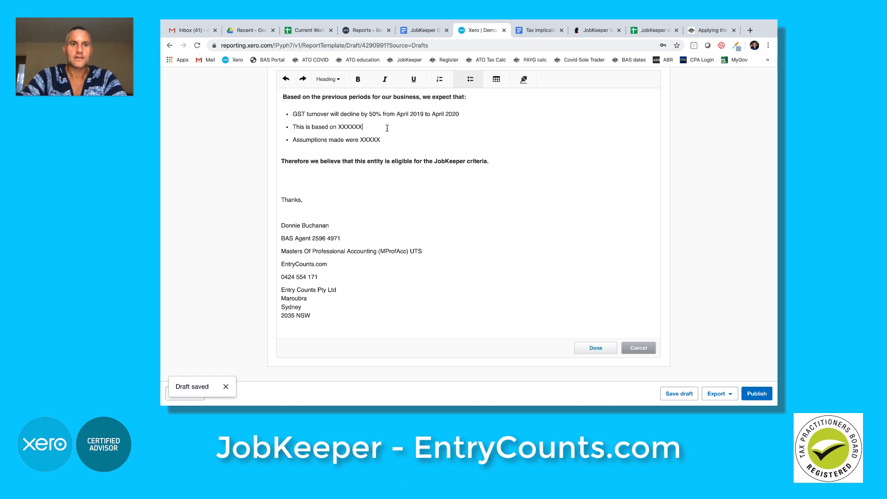
key(BackSpace)
key(BackSpace)
key(BackSpace)
key(BackSpace)
key(BackSpace)
key(BackSpace)
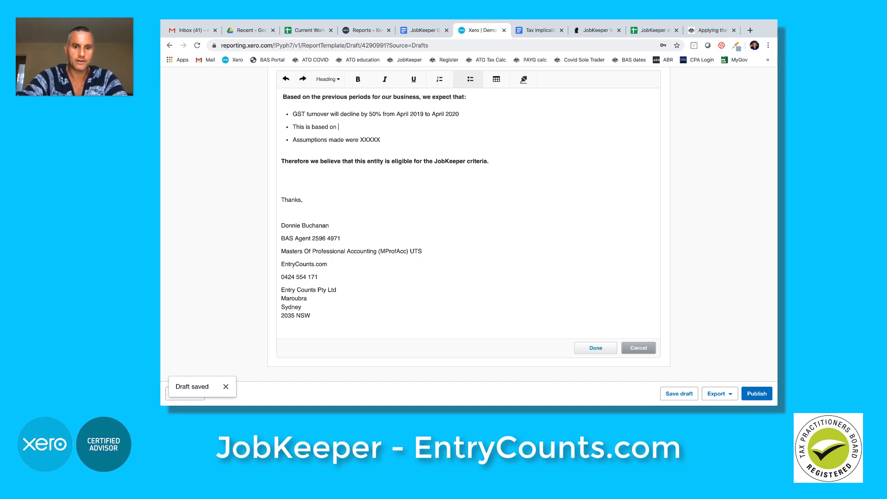
text(the fact that )
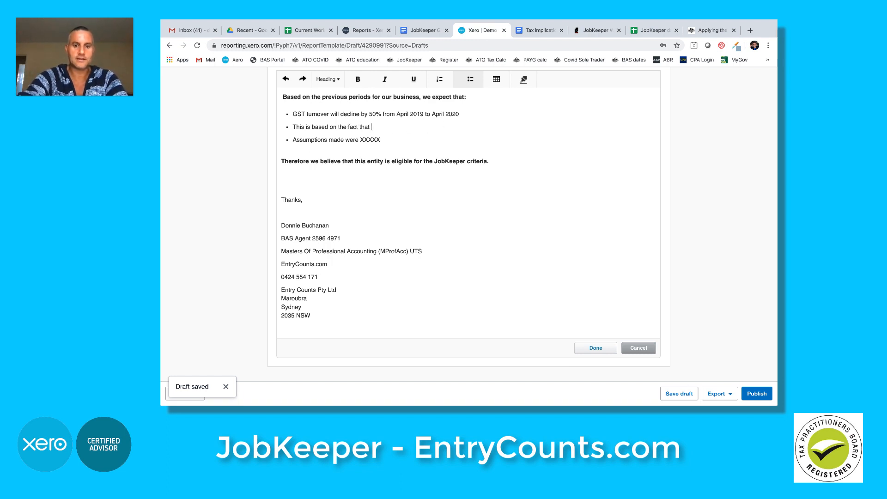
text(the client has )
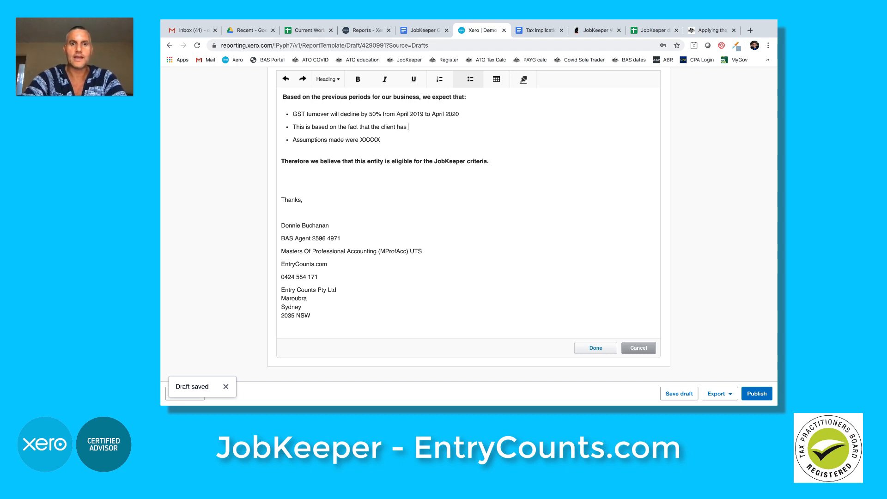
text(seen)
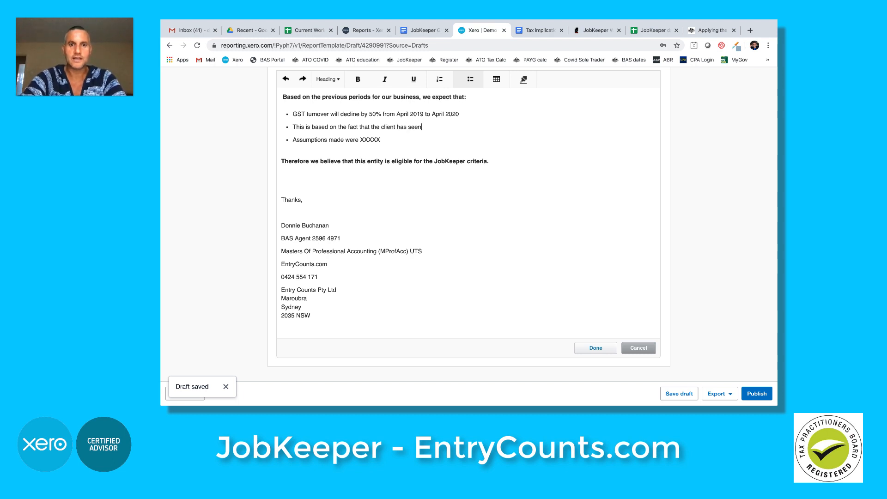
text( a massive dro)
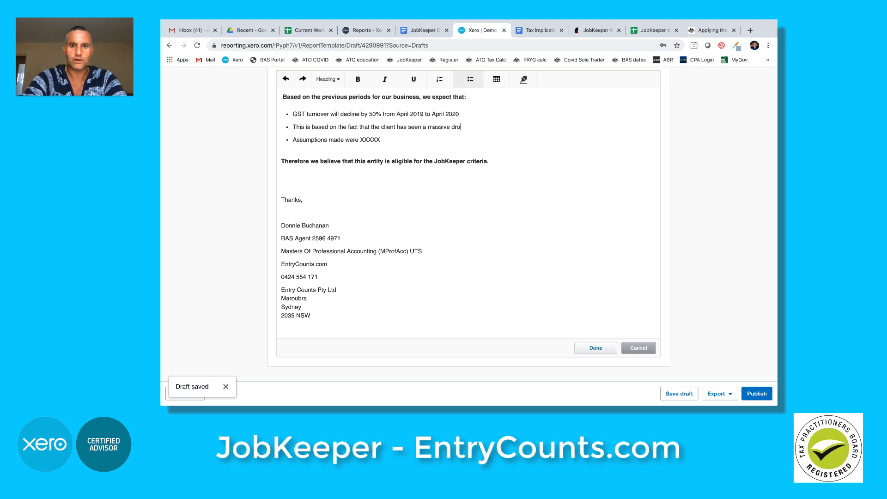
text(p in custome)
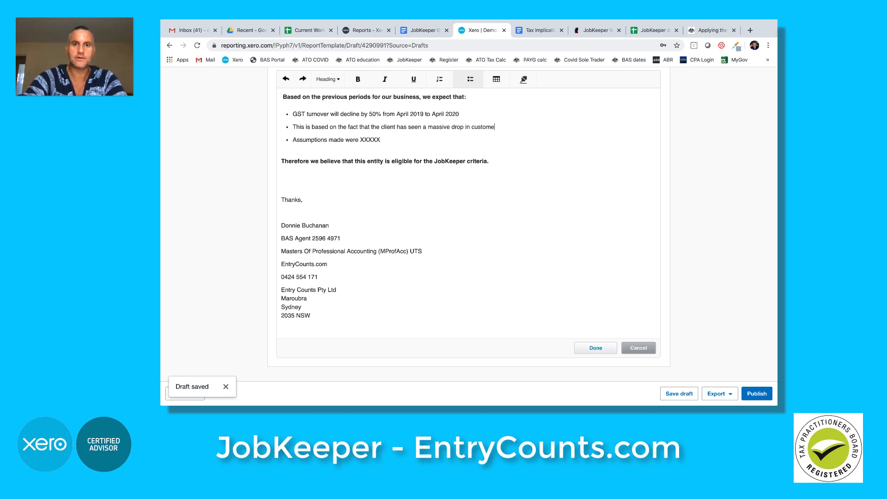
text(r numbers e)
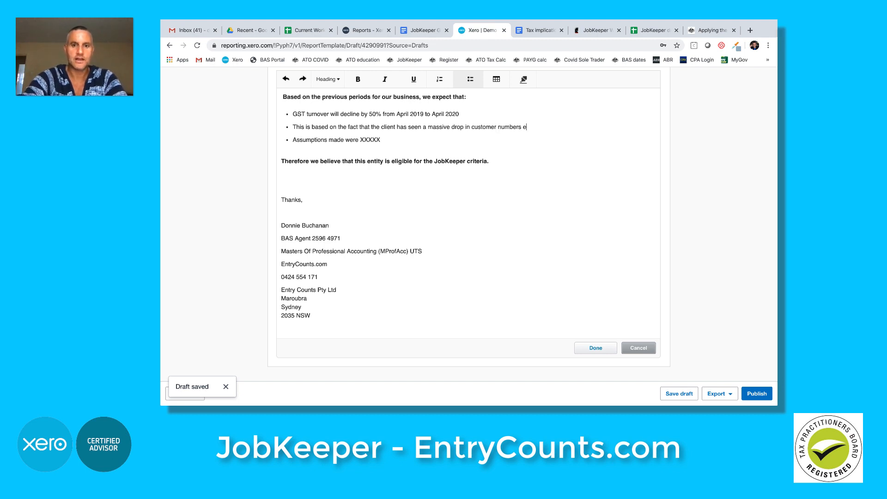
text(very day)
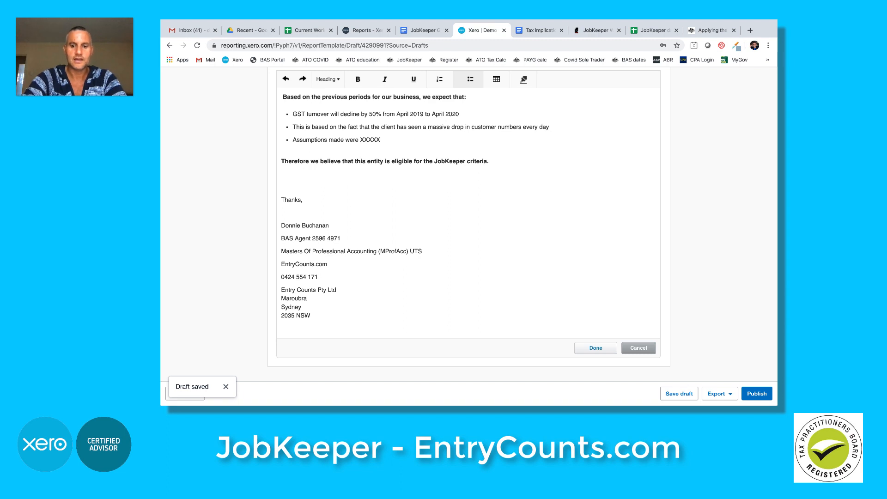
Step: Reword the third bullet as "Assumptions we made was that Coronavirus restrictions are not going to be relaxed within the reporting period." and finish editing
key(BackSpace)
key(BackSpace)
key(BackSpace)
key(BackSpace)
key(BackSpace)
key(BackSpace)
key(BackSpace)
key(BackSpace)
key(BackSpace)
key(BackSpace)
key(BackSpace)
key(BackSpace)
key(BackSpace)
key(BackSpace)
key(BackSpace)
text(we made w)
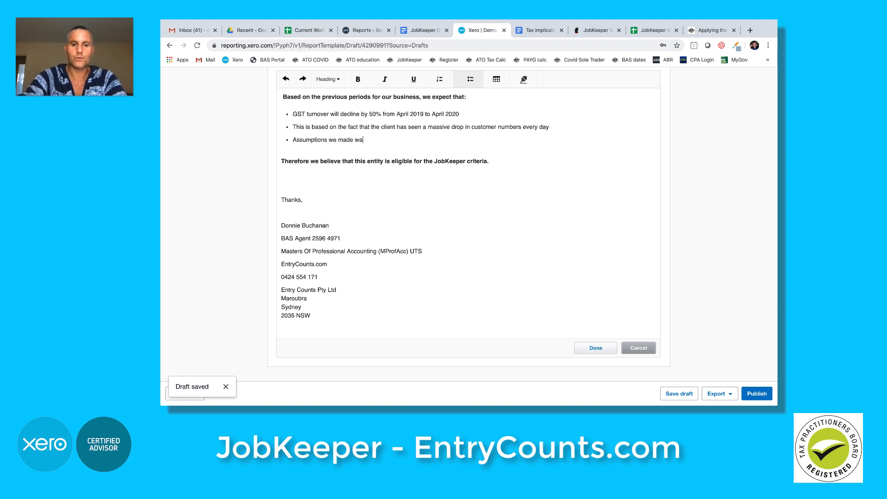
text(as that )
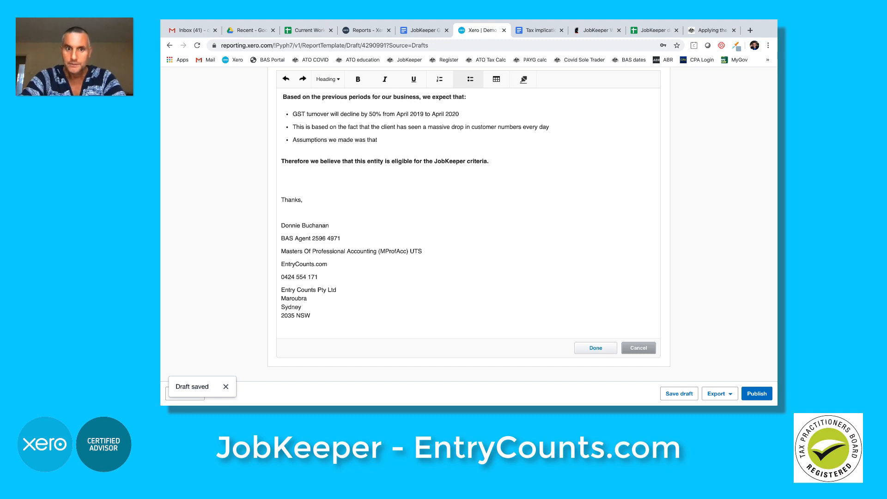
text(C)
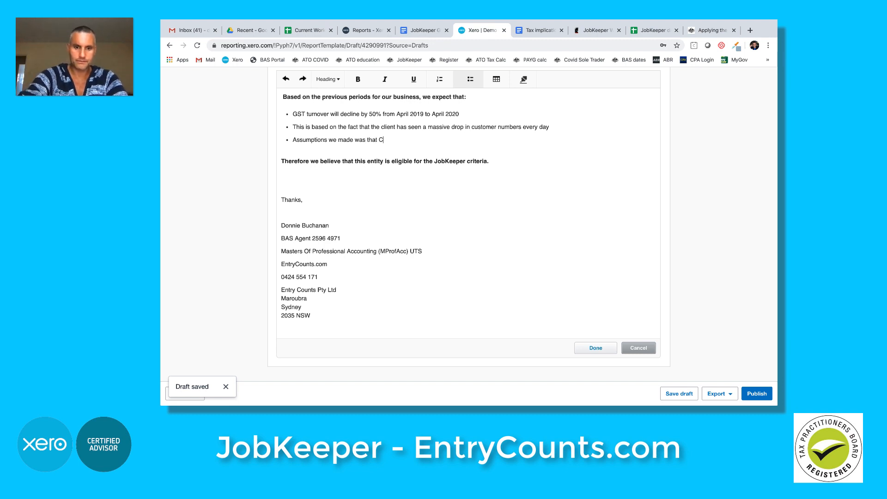
text(oronavirus )
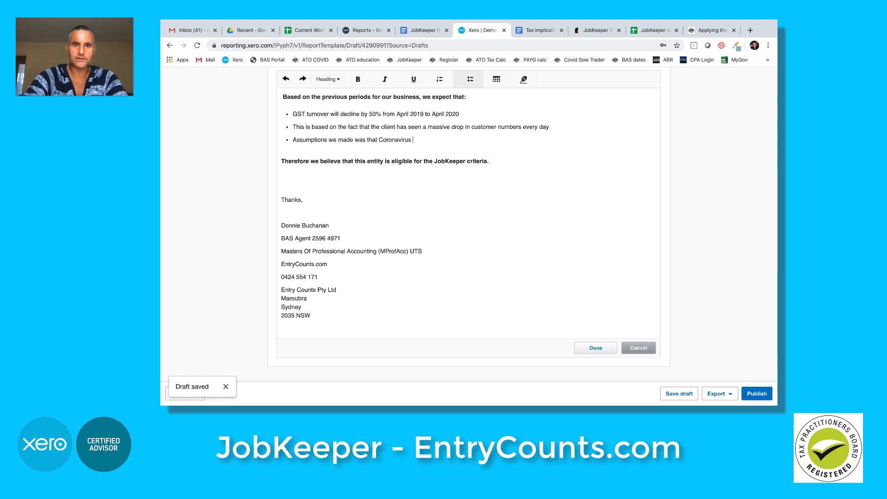
text(restrciti)
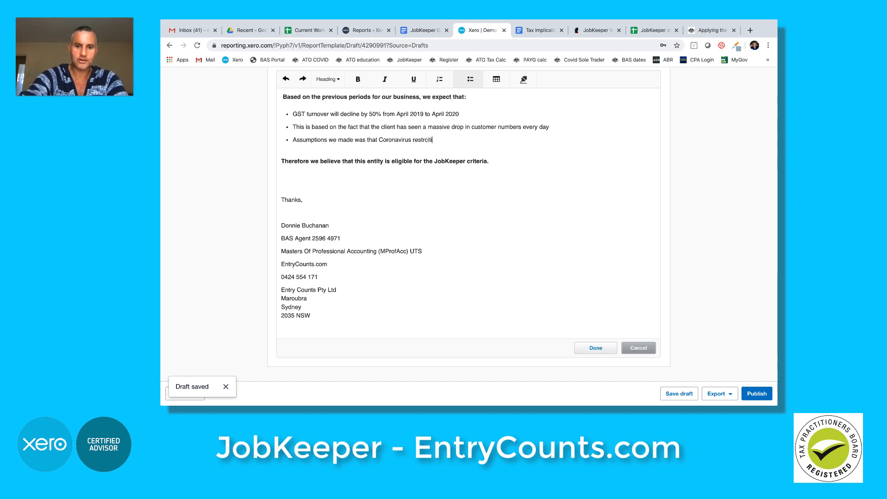
text(ons)
key(BackSpace)
key(BackSpace)
key(BackSpace)
key(BackSpace)
key(BackSpace)
key(BackSpace)
key(BackSpace)
key(BackSpace)
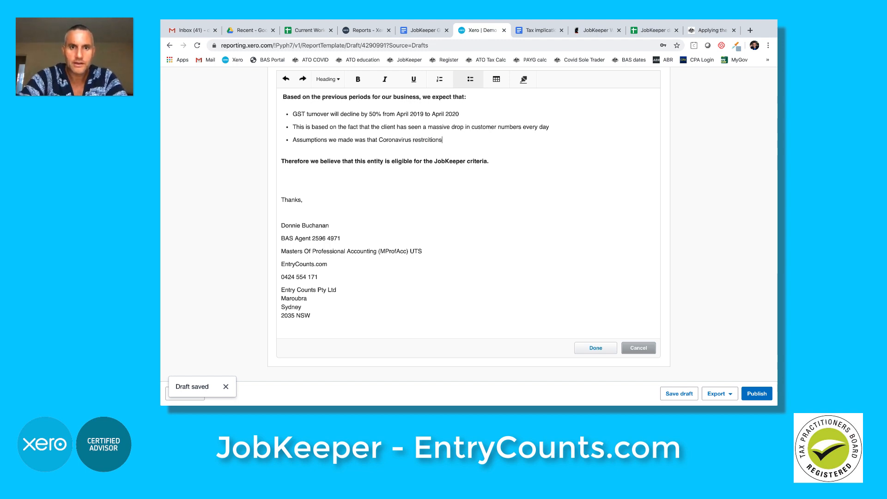
text(ict)
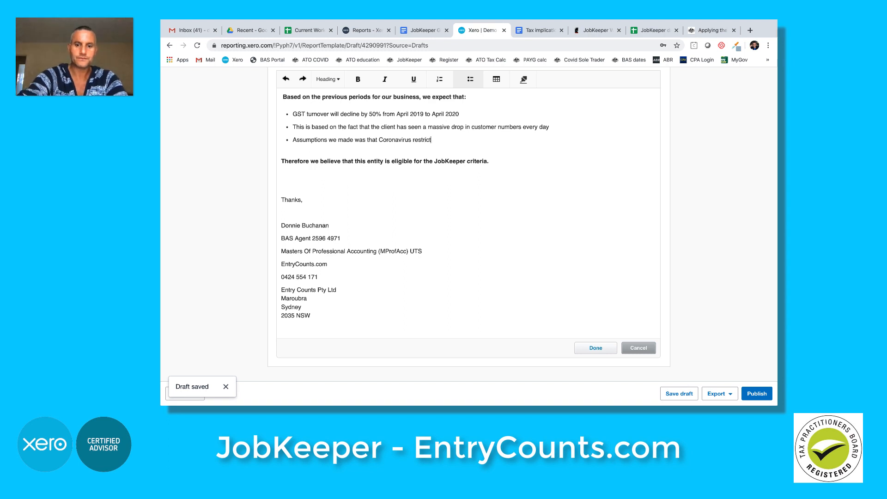
text(ions were)
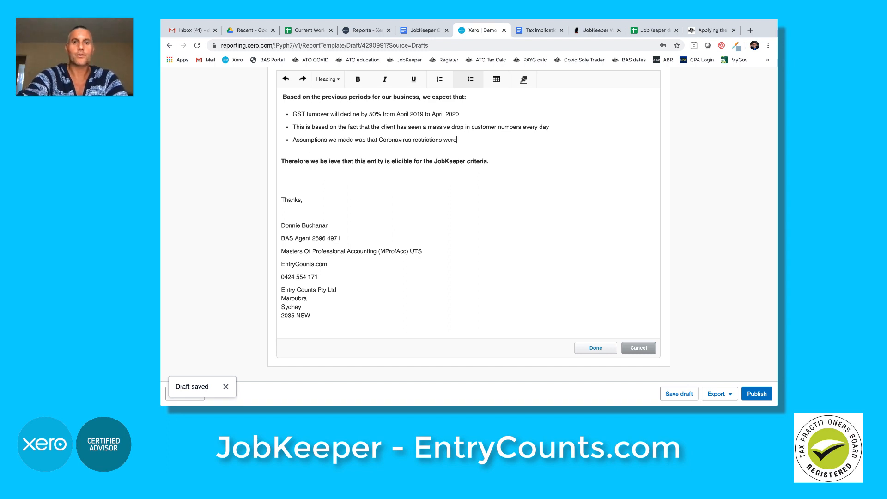
key(BackSpace)
key(BackSpace)
key(BackSpace)
key(BackSpace)
key(BackSpace)
text(are )
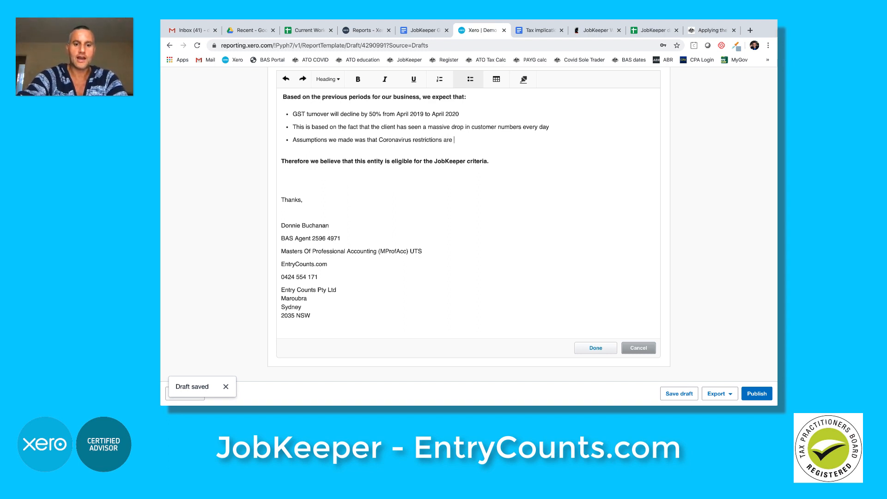
text(not g)
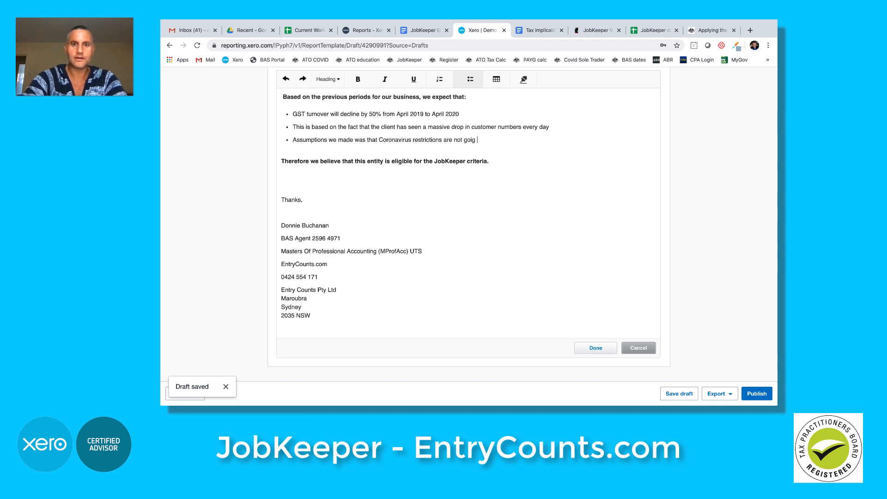
text(oing t)
key(BackSpace)
key(BackSpace)
key(BackSpace)
text(ng to )
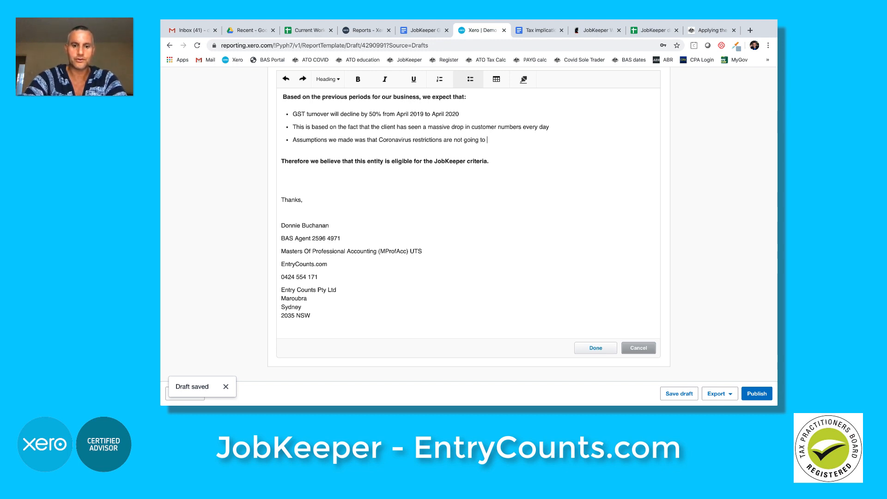
text(be relxed)
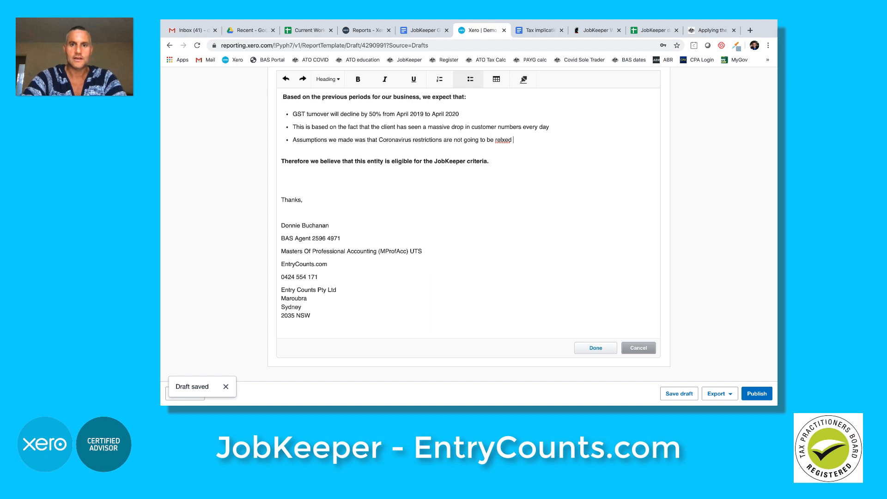
key(BackSpace)
key(BackSpace)
key(BackSpace)
key(BackSpace)
text(axed wit)
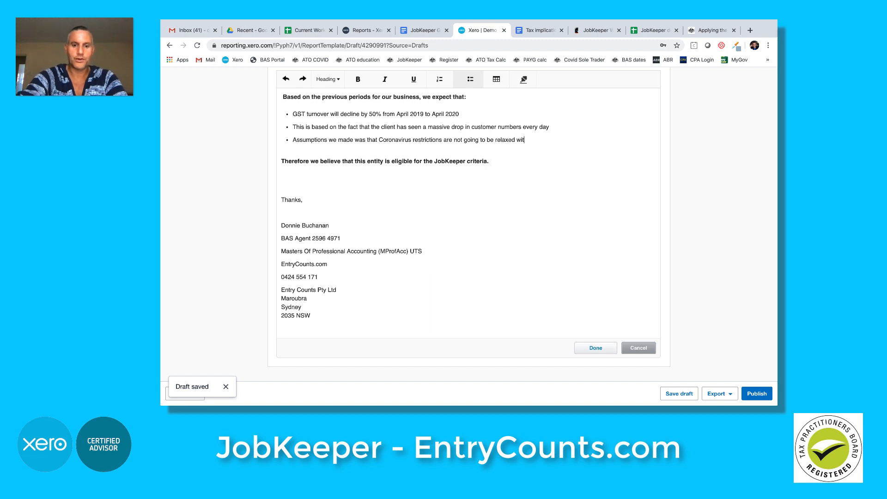
text(hin the reporti)
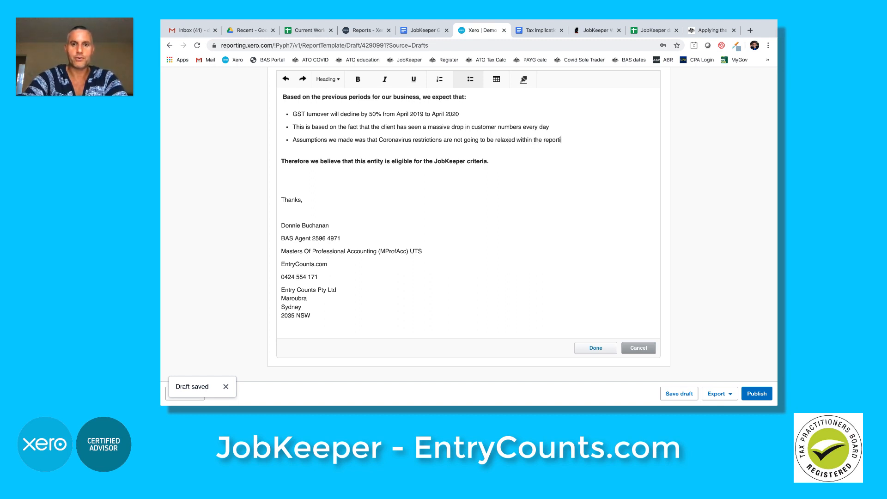
text(ng period)
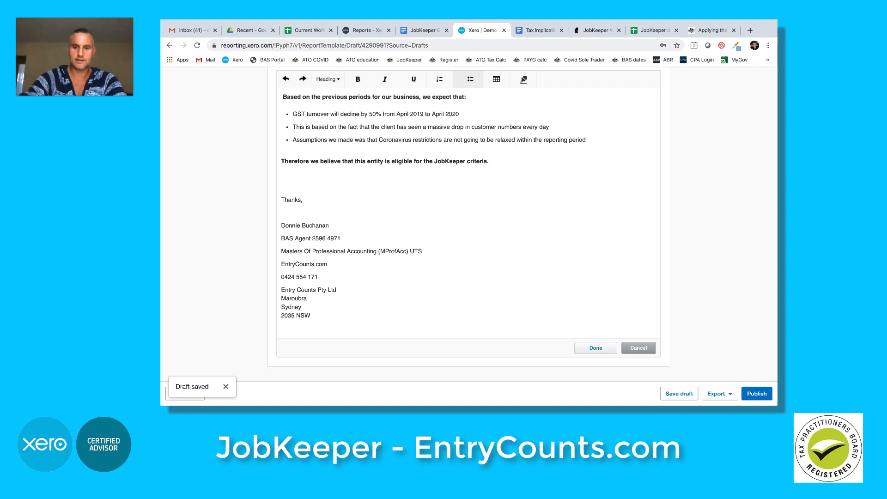
text(.)
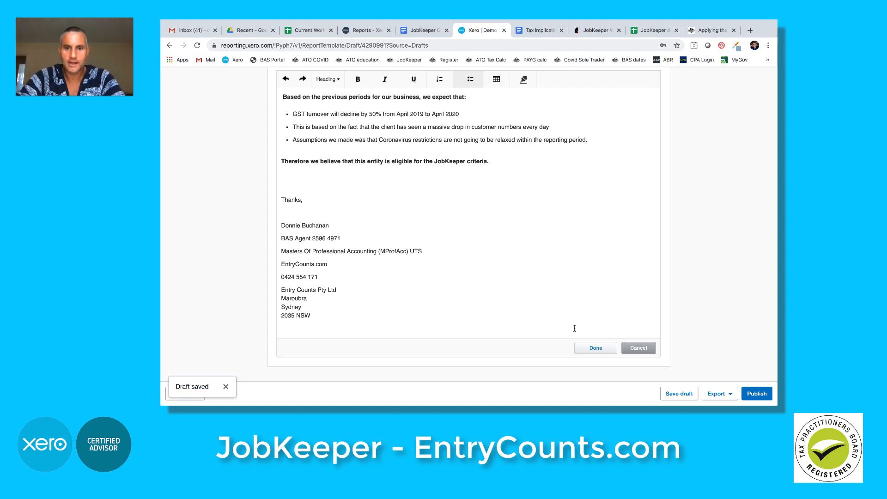
click(591, 347)
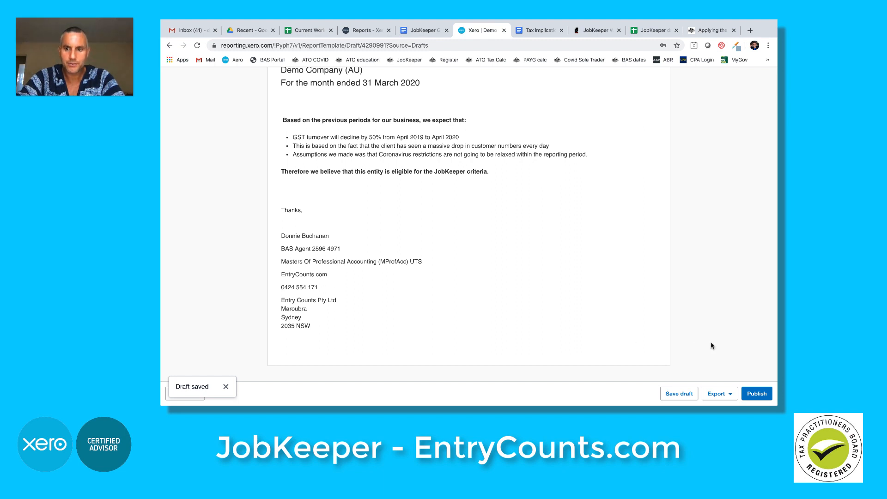
Step: Start publishing the report pack and delete the What, how & why page from its contents
click(747, 393)
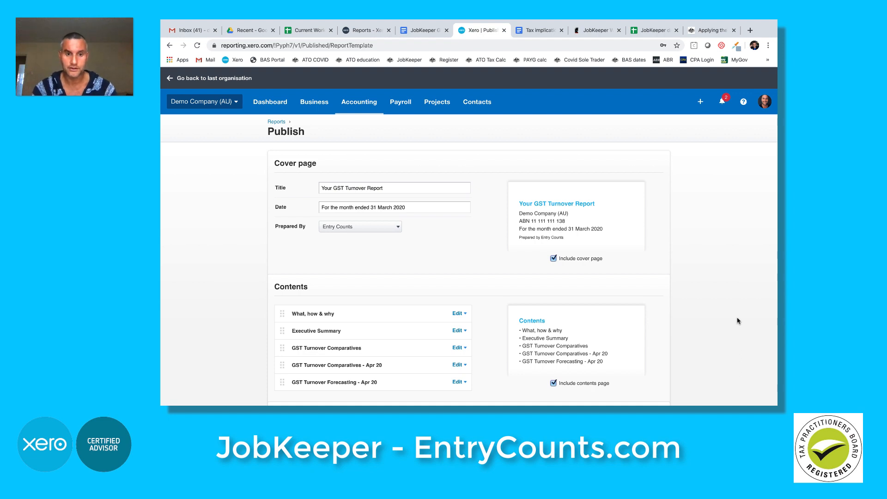
scroll(739, 318, down, 3)
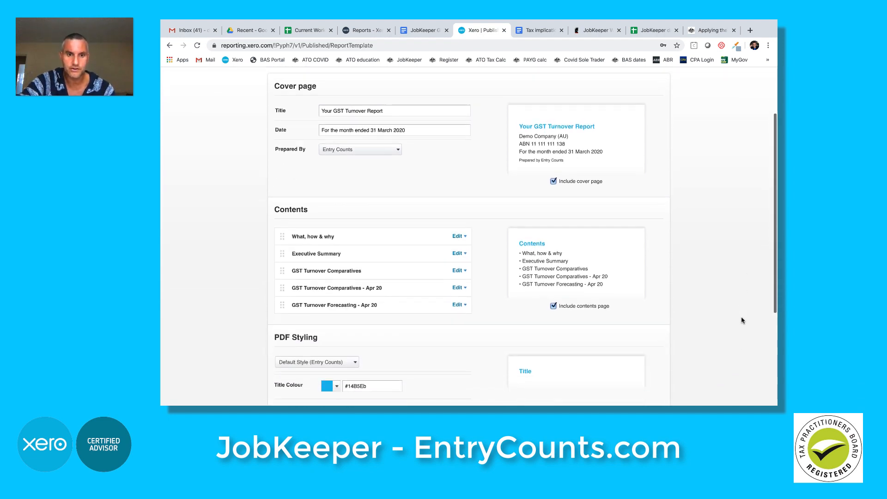
click(459, 171)
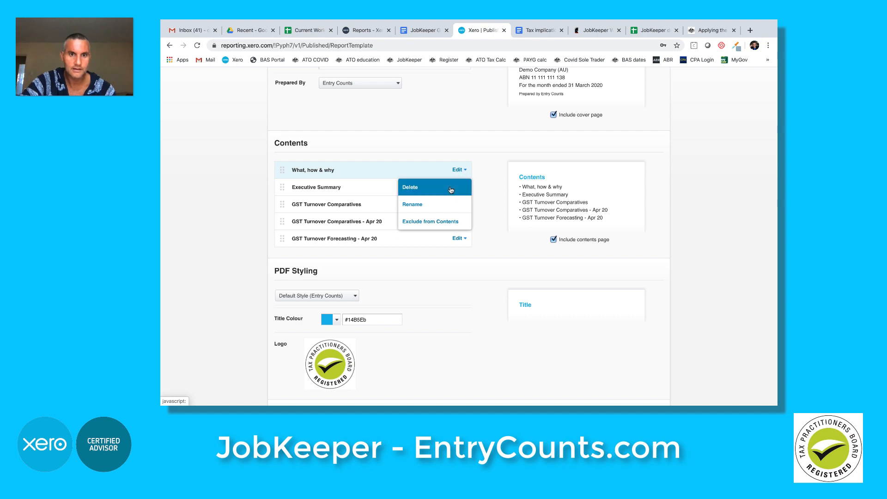
click(449, 188)
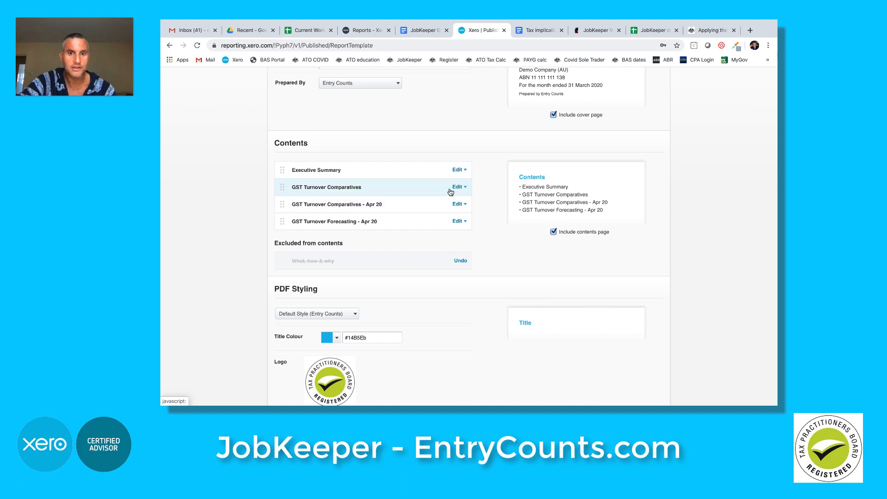
Step: Save the publish settings to publish the pack as Your GST Turnover Report, keeping the remaining pages and PDF styling
click(458, 187)
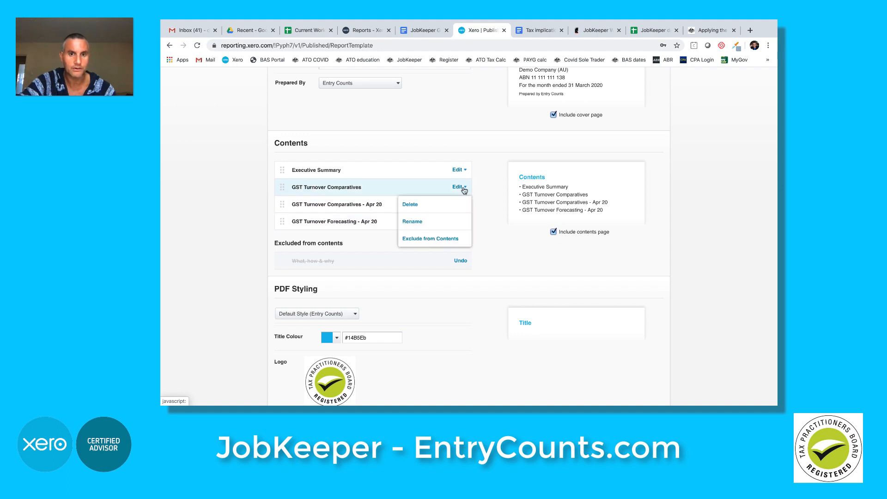
click(486, 190)
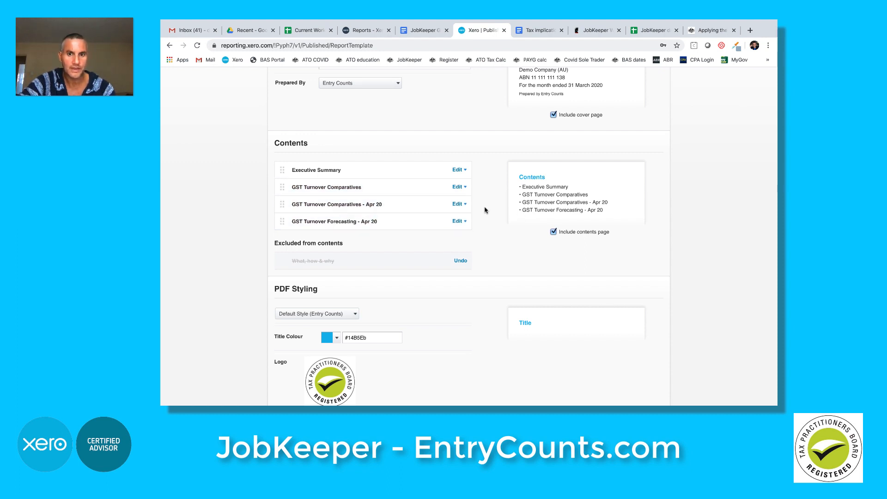
scroll(485, 210, down, 3)
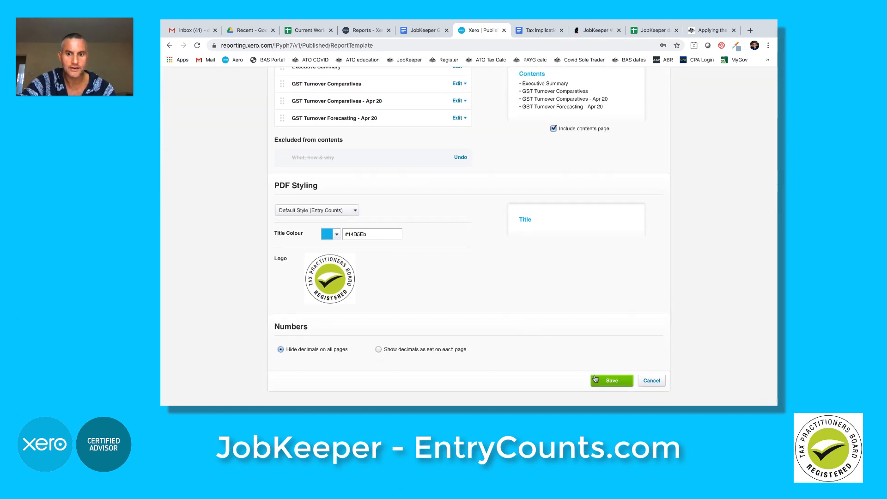
click(596, 379)
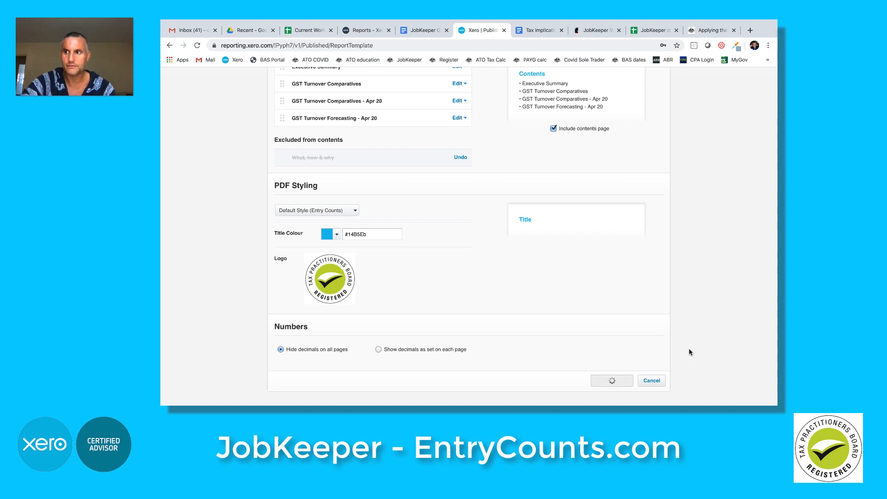
Step: Export the published Your GST Turnover Report for the demo company to PDF and open the downloaded file enlarged for reading
click(660, 166)
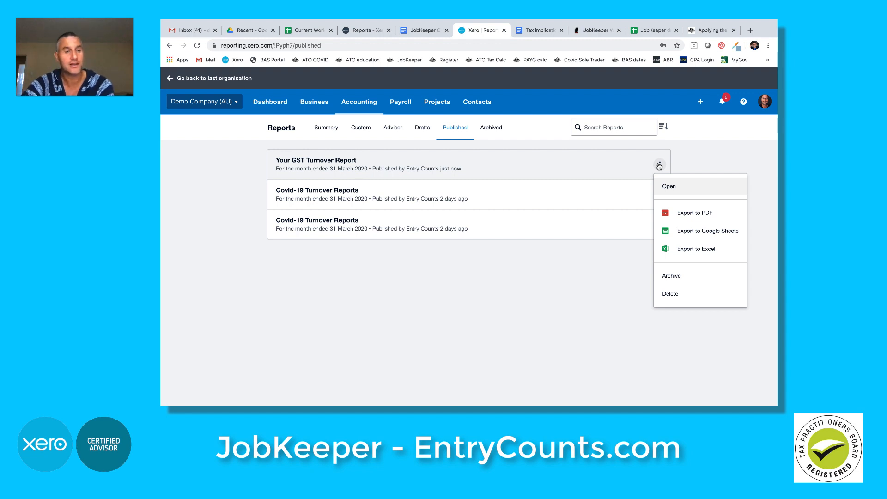
click(693, 214)
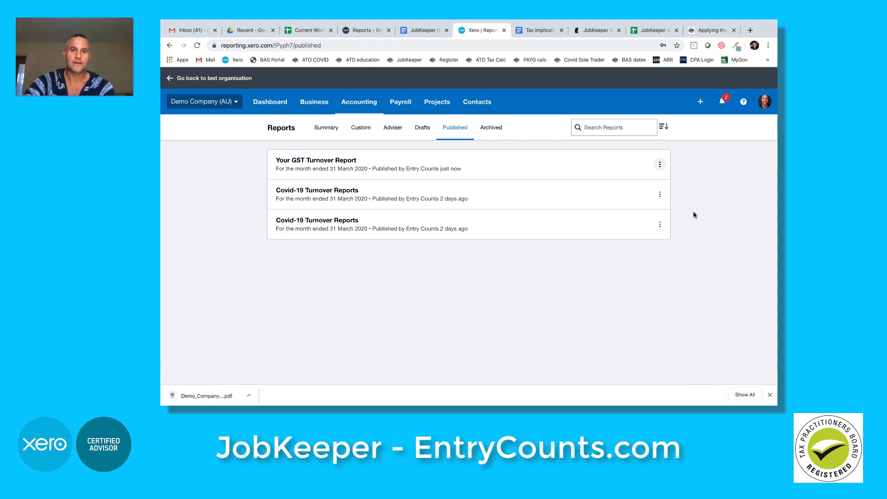
click(225, 395)
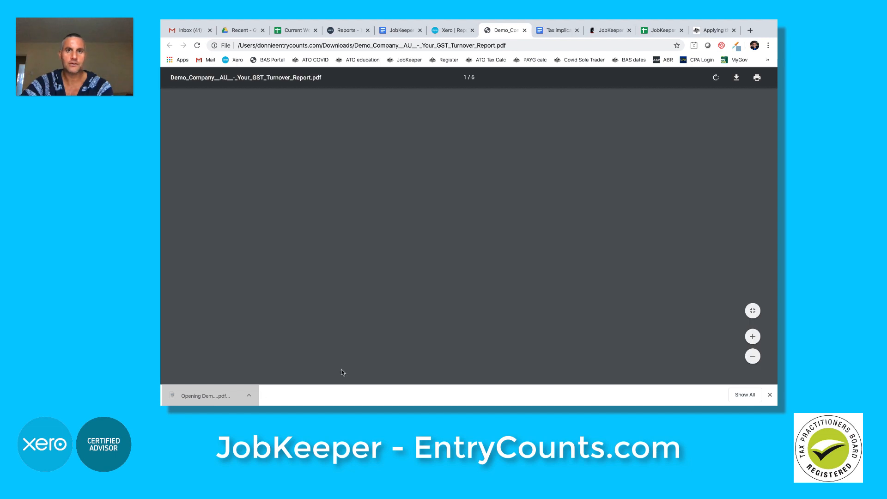
click(752, 361)
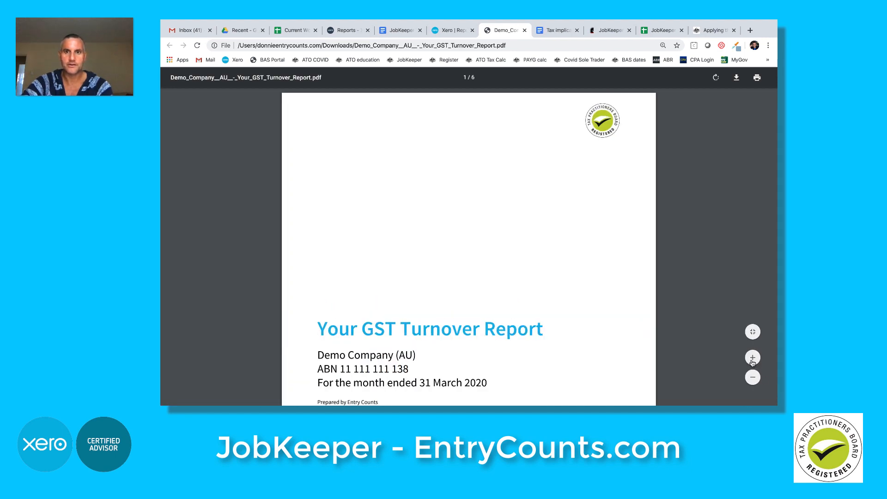
click(752, 359)
Step: Review the PDF's cover page, contents list and Executive Summary page
scroll(724, 350, down, 2)
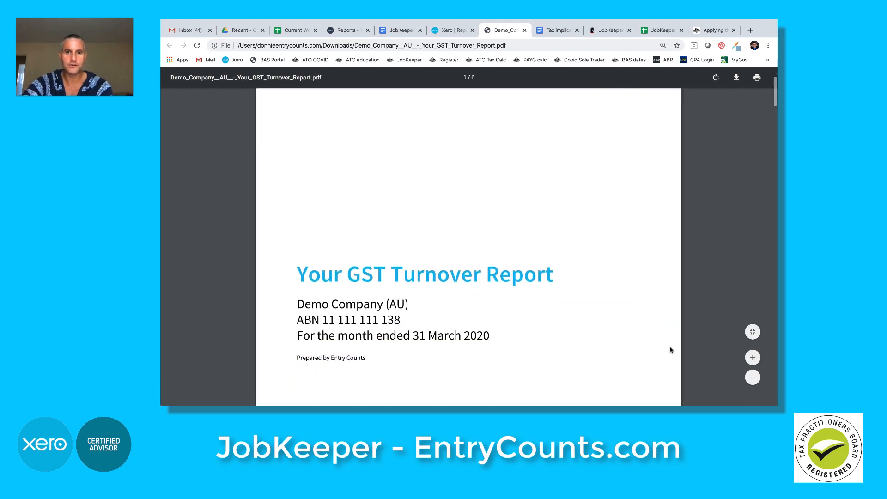
scroll(671, 350, down, 4)
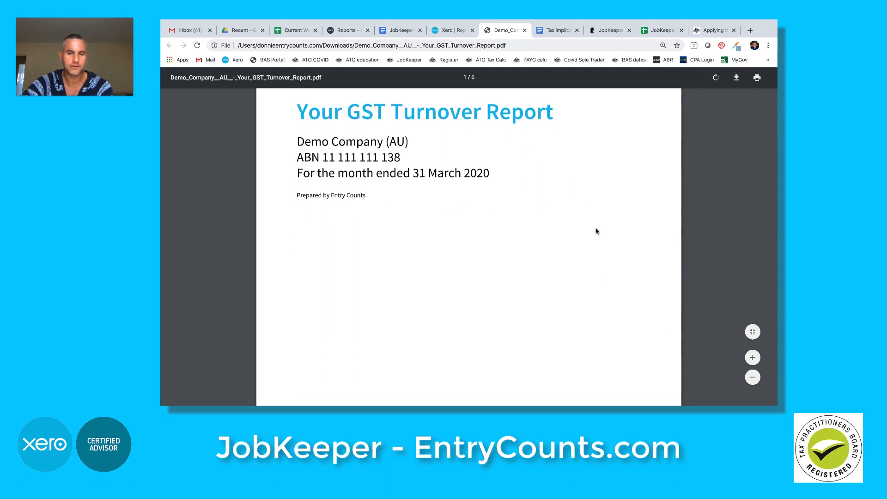
scroll(596, 233, down, 9)
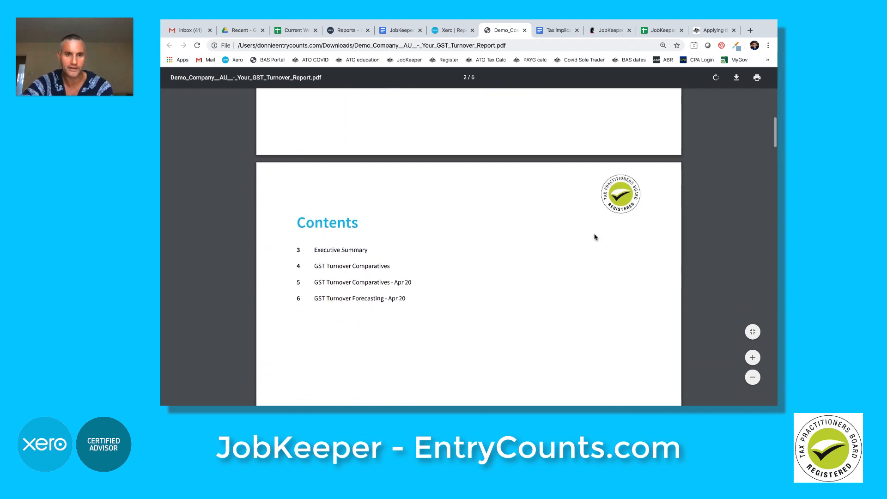
scroll(595, 237, down, 8)
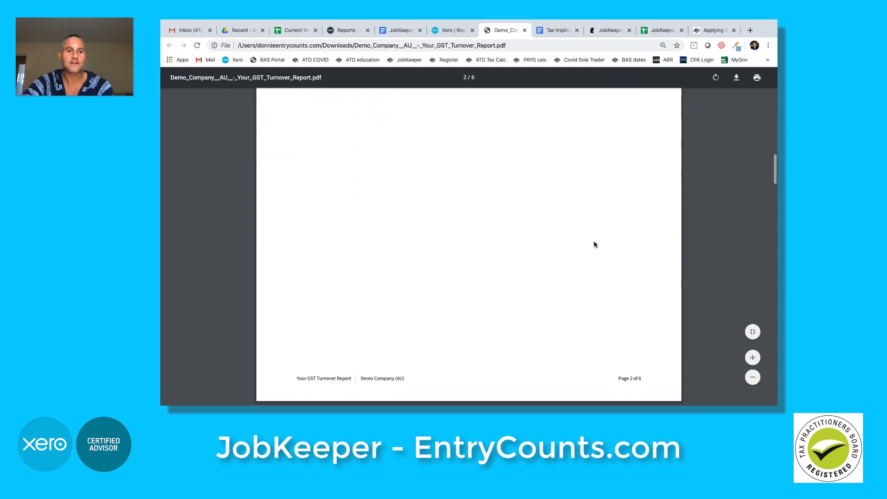
scroll(595, 244, down, 7)
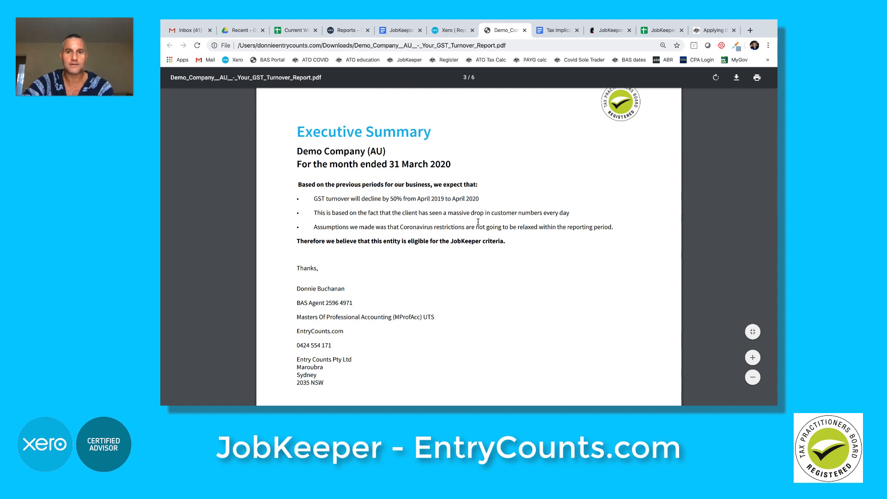
scroll(479, 222, down, 3)
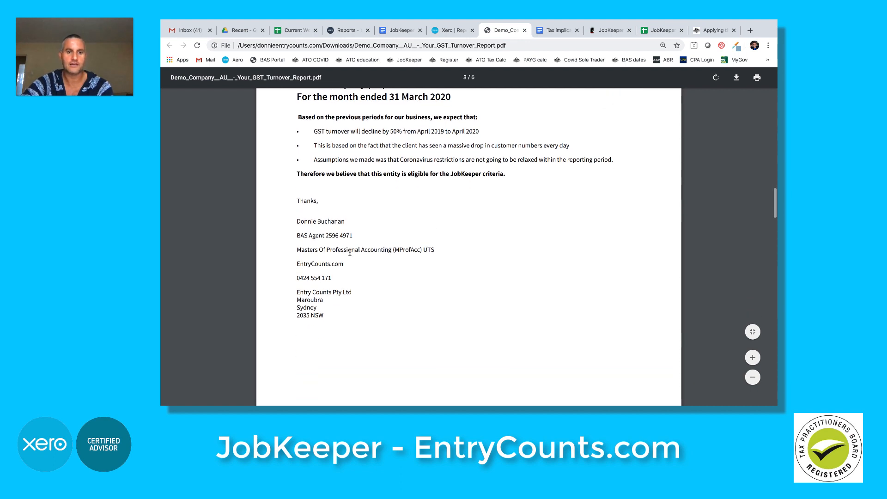
scroll(424, 284, down, 8)
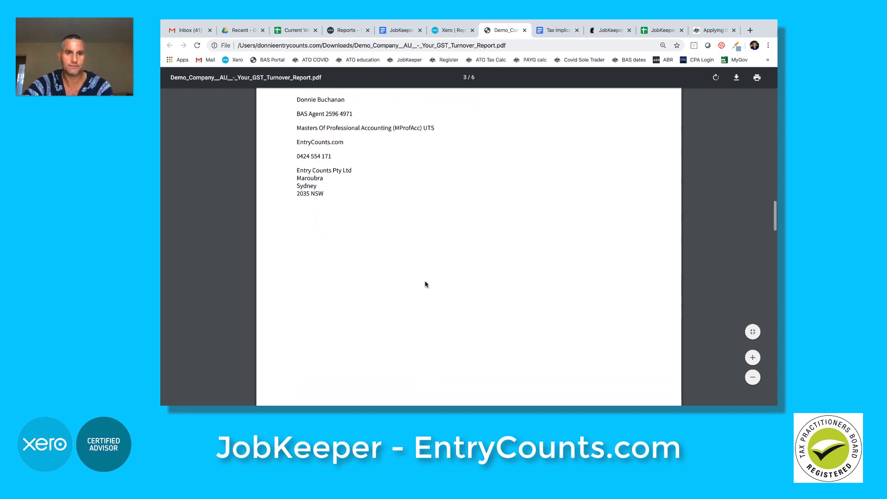
scroll(453, 284, down, 10)
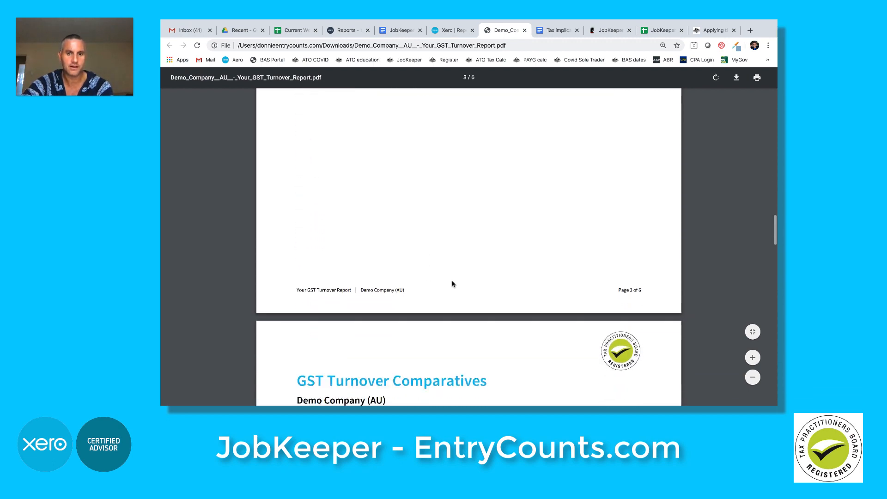
Step: Examine the GST Turnover Comparatives pages for March and April 2020 and the GST Turnover Forecasting - Apr 20 page
scroll(453, 284, down, 4)
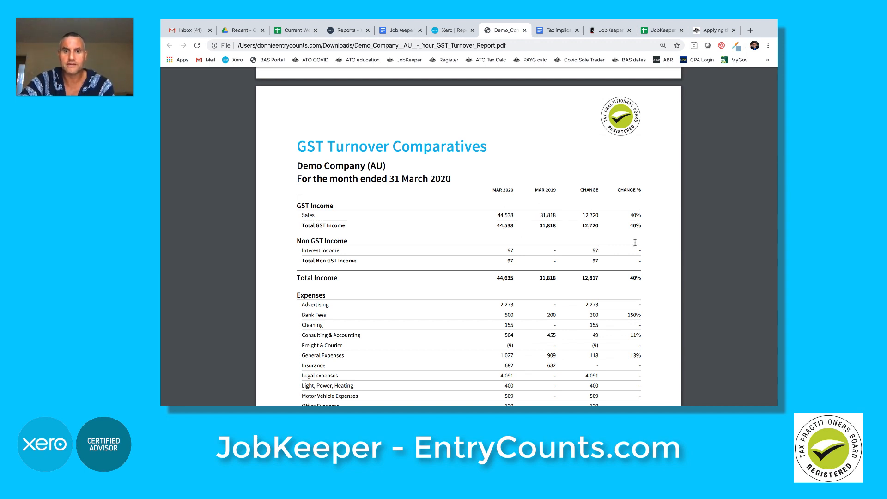
scroll(605, 261, down, 10)
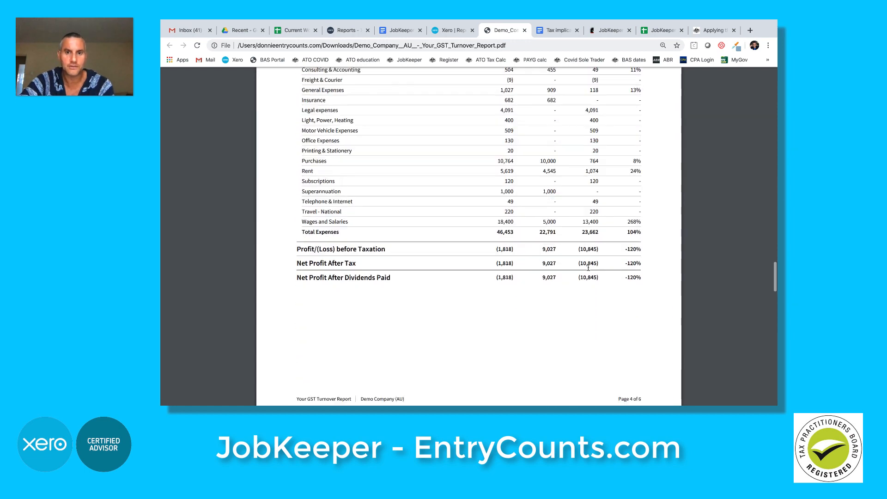
scroll(588, 270, down, 6)
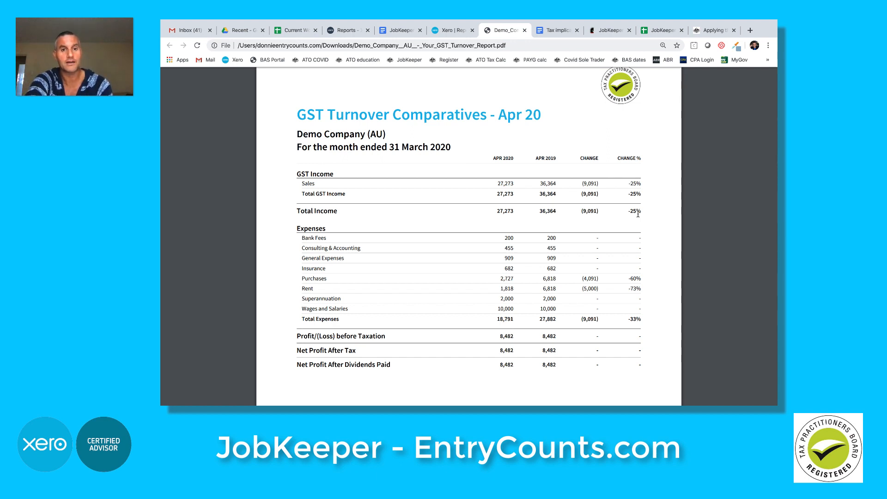
scroll(637, 214, down, 3)
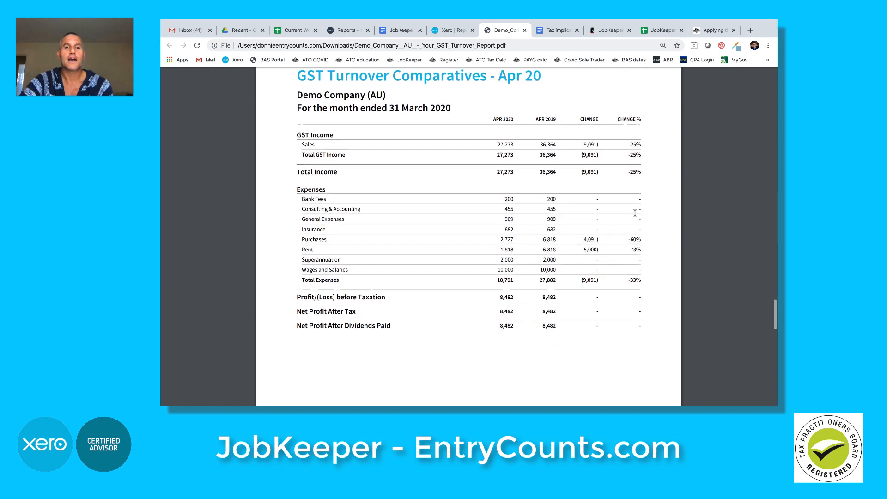
scroll(635, 214, down, 10)
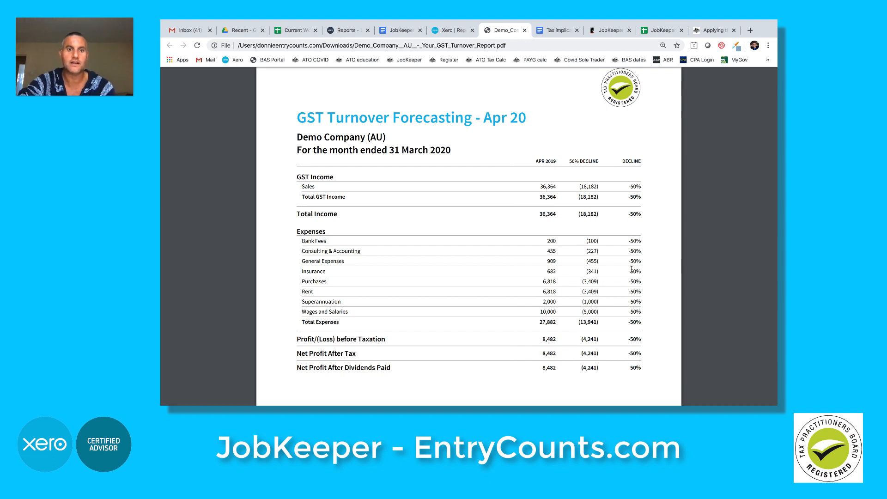
scroll(631, 269, down, 1)
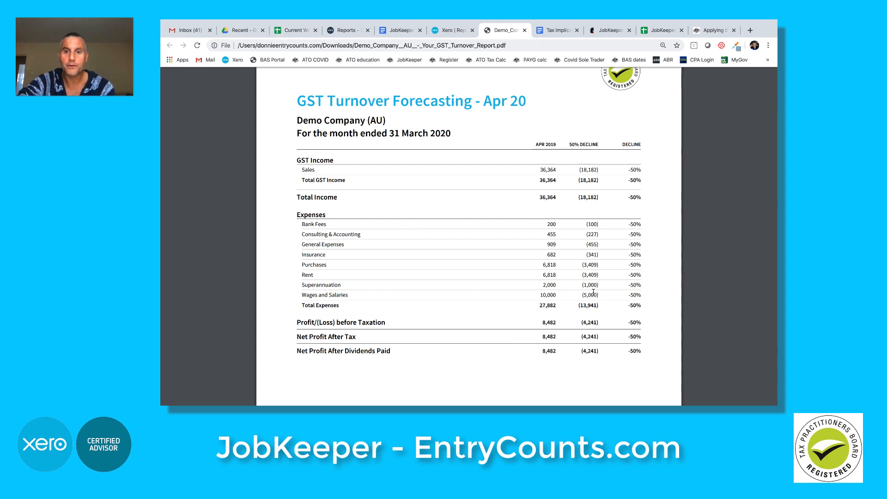
scroll(595, 294, down, 1)
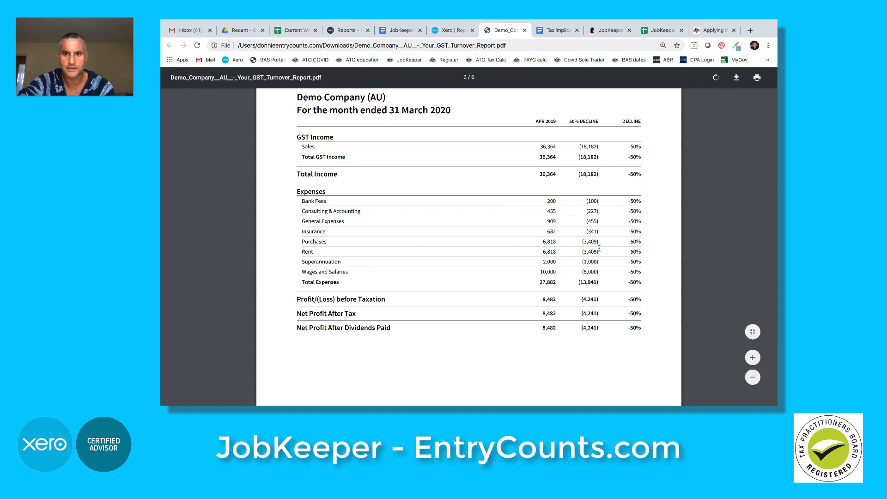
scroll(608, 260, down, 5)
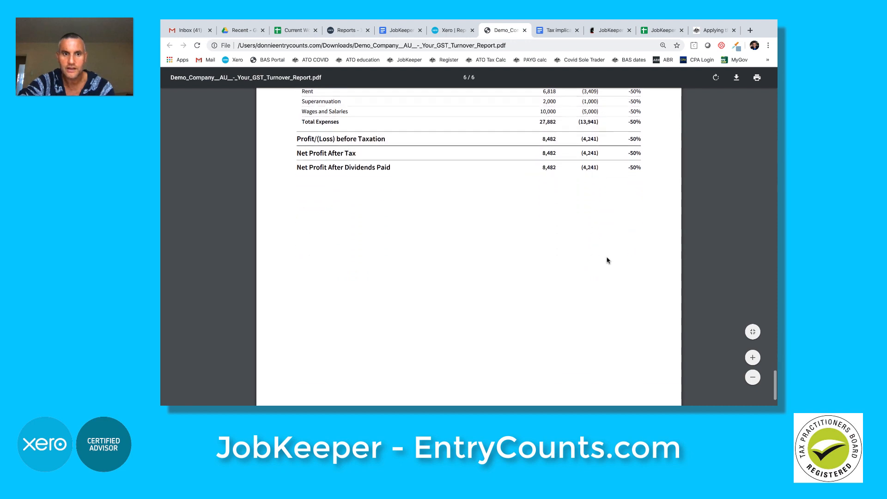
scroll(608, 260, up, 2)
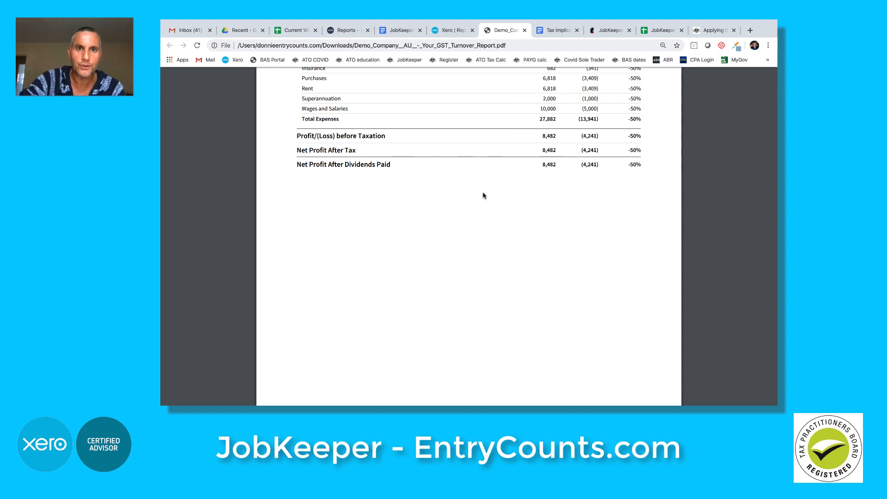
Step: Return to the report templates and copy Monthly Jobkeeper GST Turnover Tester as Multiple Monthly Jobkeeper GST Turnover Tester
click(345, 30)
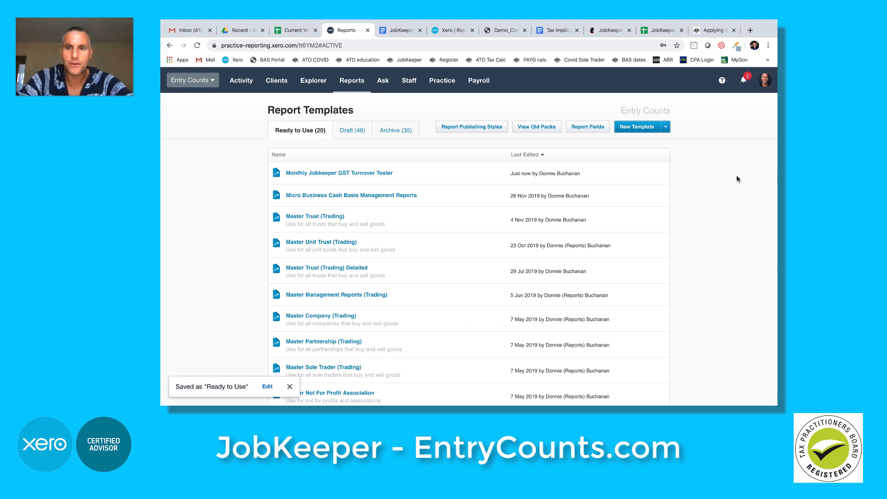
click(659, 176)
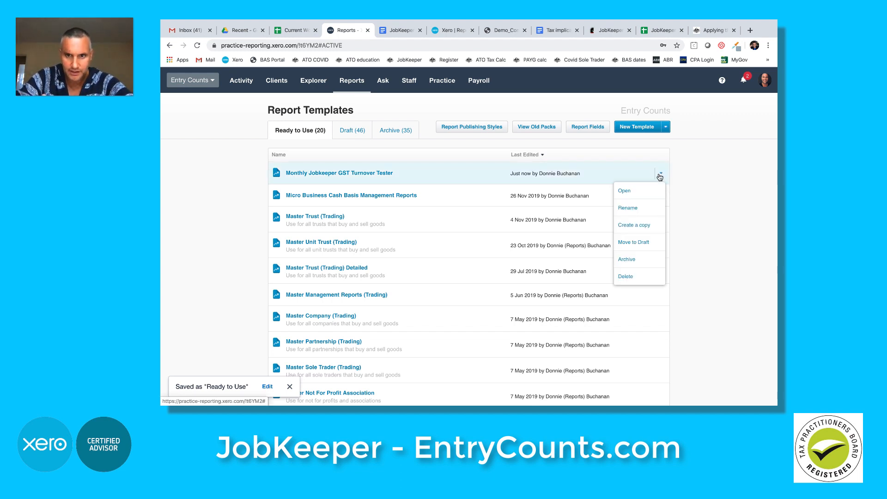
click(647, 225)
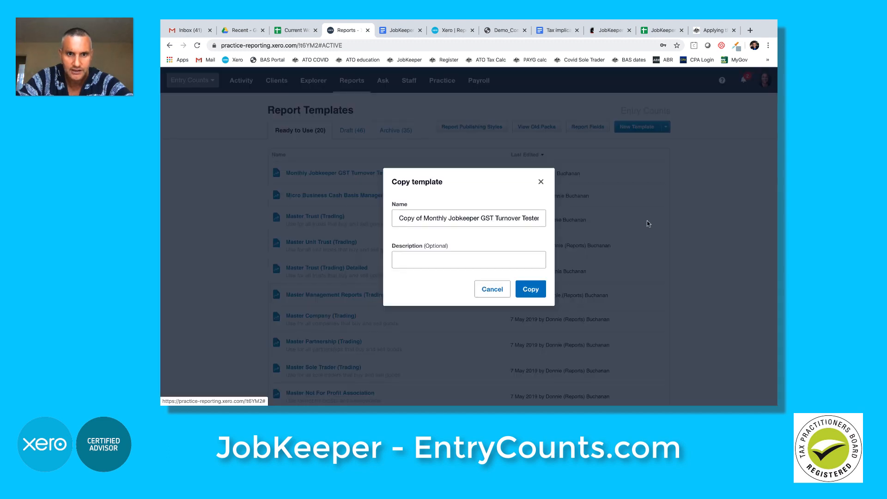
drag(423, 218, 375, 219)
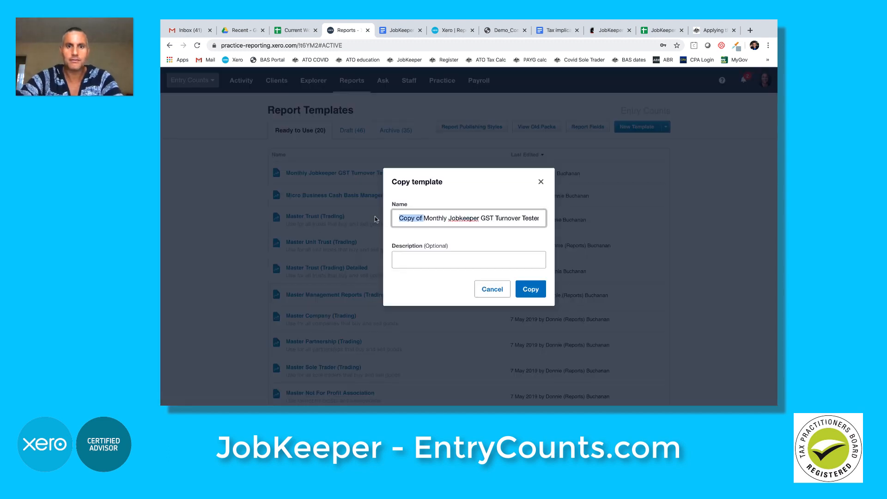
key(BackSpace)
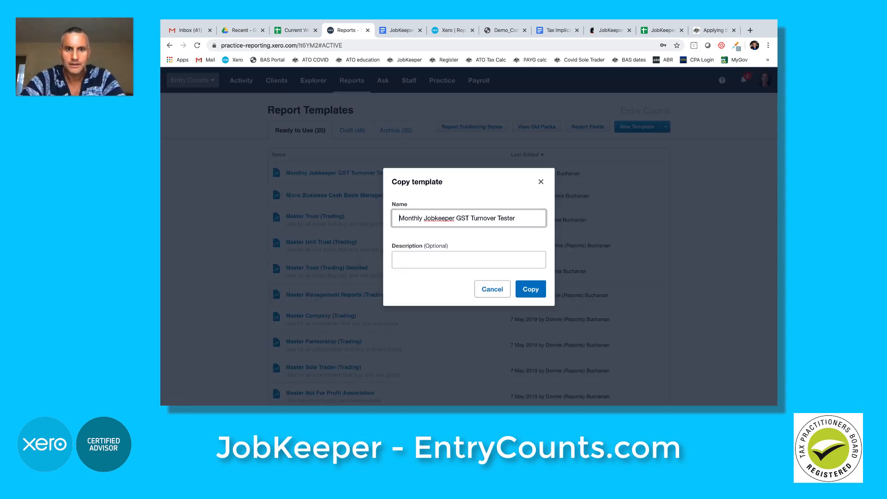
text(Mut)
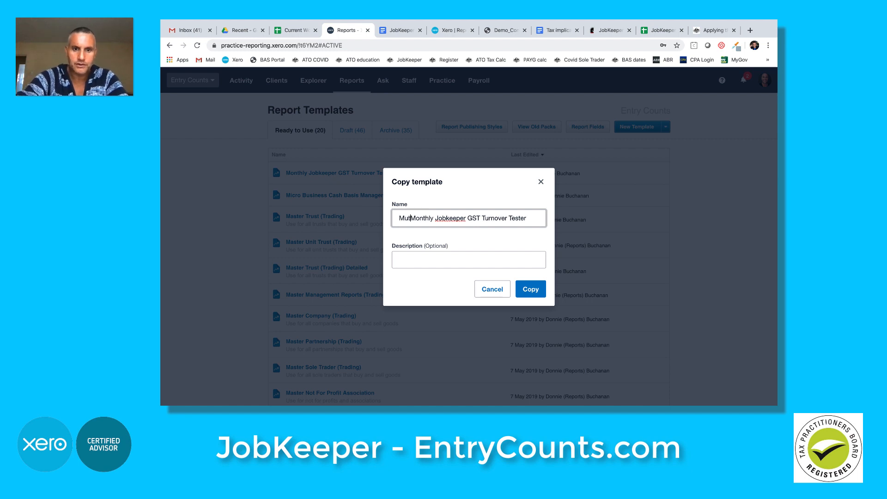
key(BackSpace)
text(;iple)
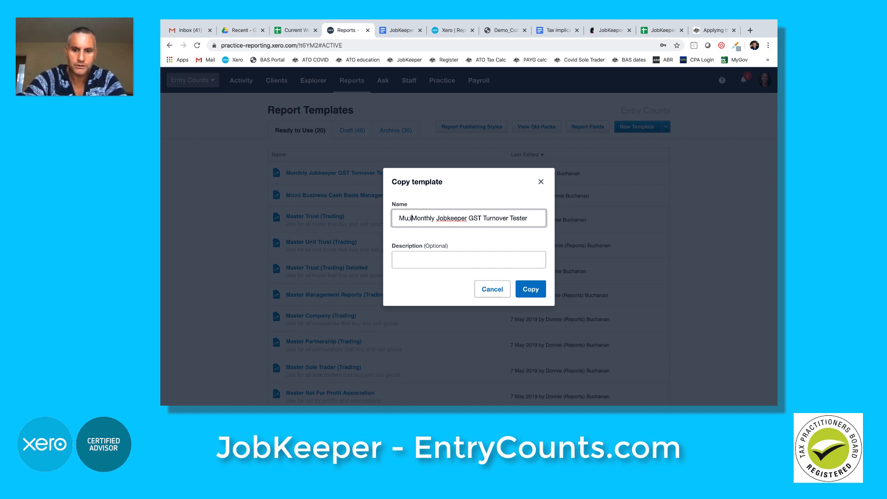
key(BackSpace)
key(BackSpace)
key(BackSpace)
key(BackSpace)
key(BackSpace)
text(lti)
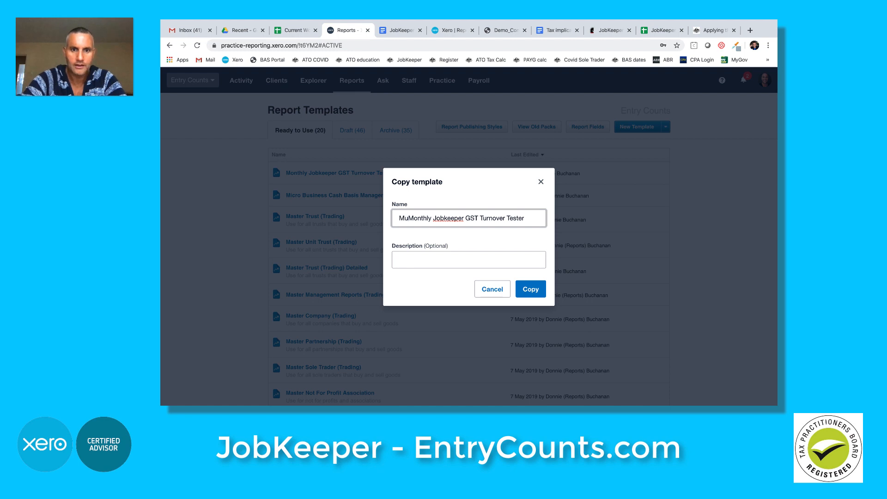
text(ple)
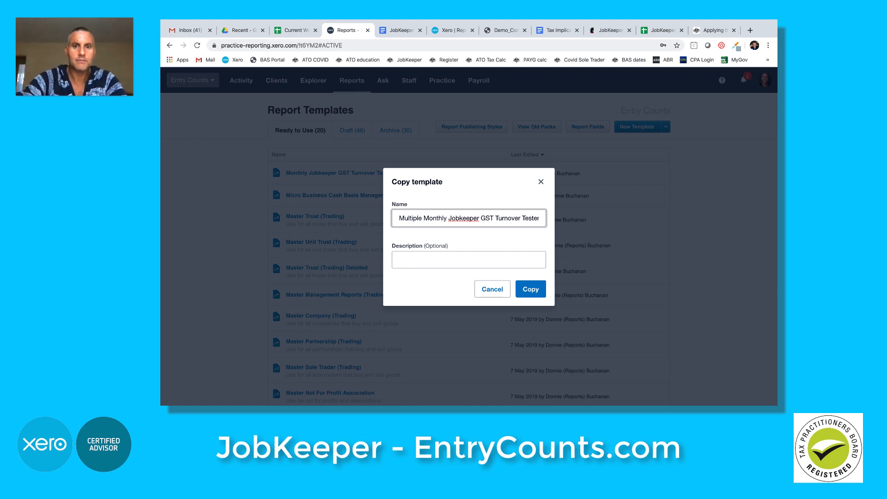
click(530, 290)
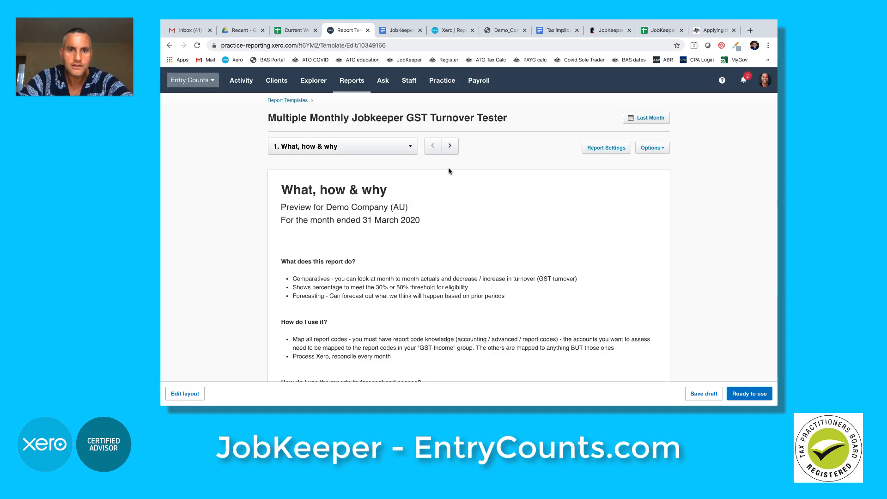
Step: Add the GST Turnover Comparatives report from Monthly Jobkeeper GST Turnover Tester repeatedly until the template holds seven of them
click(415, 151)
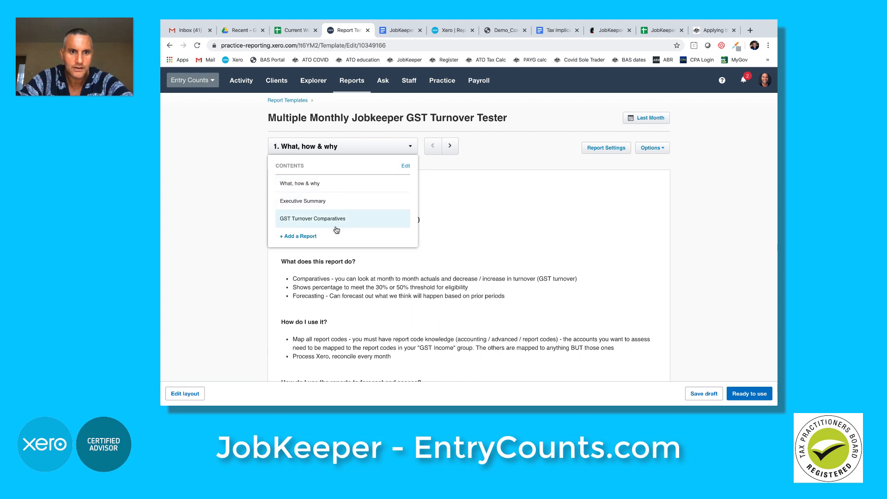
click(311, 236)
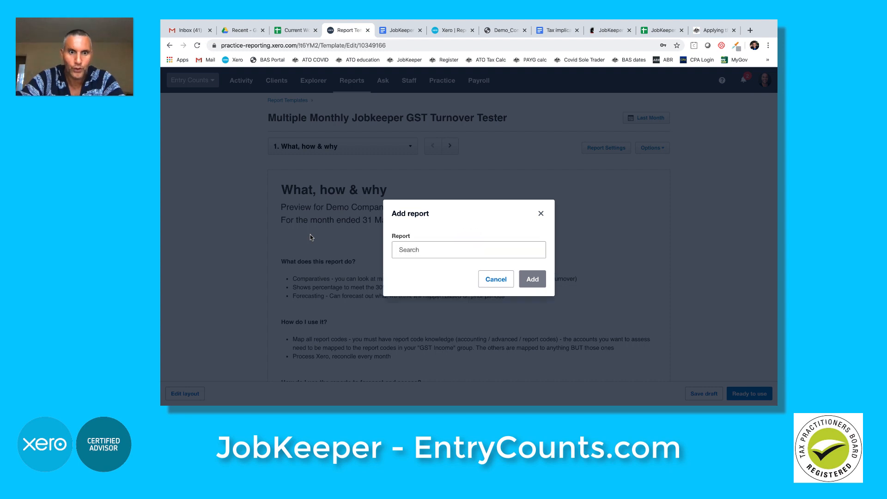
click(411, 249)
text(GST T)
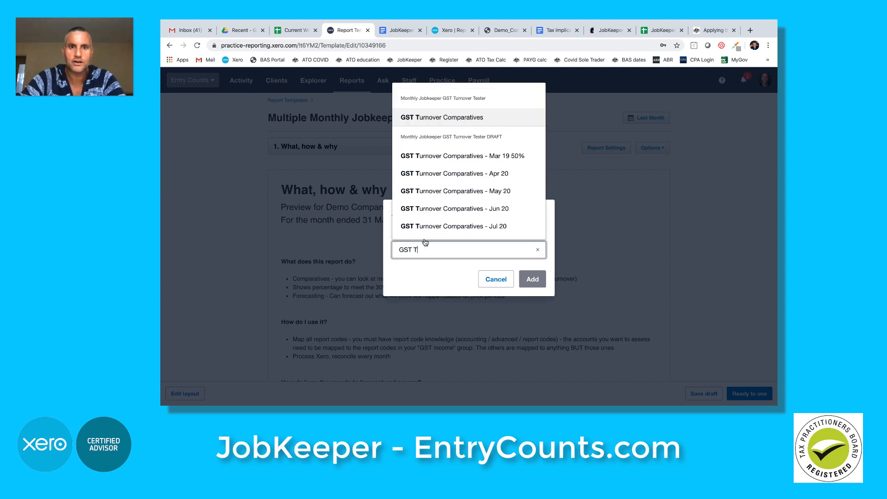
scroll(455, 139, down, 1)
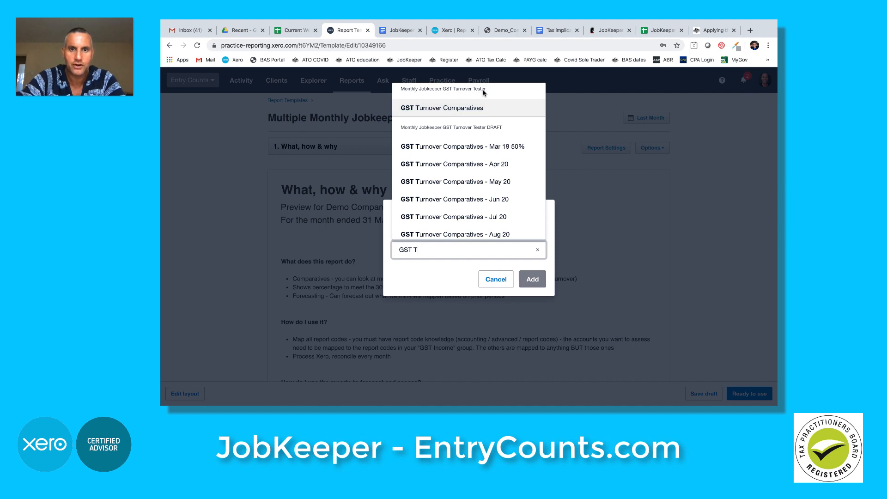
click(450, 109)
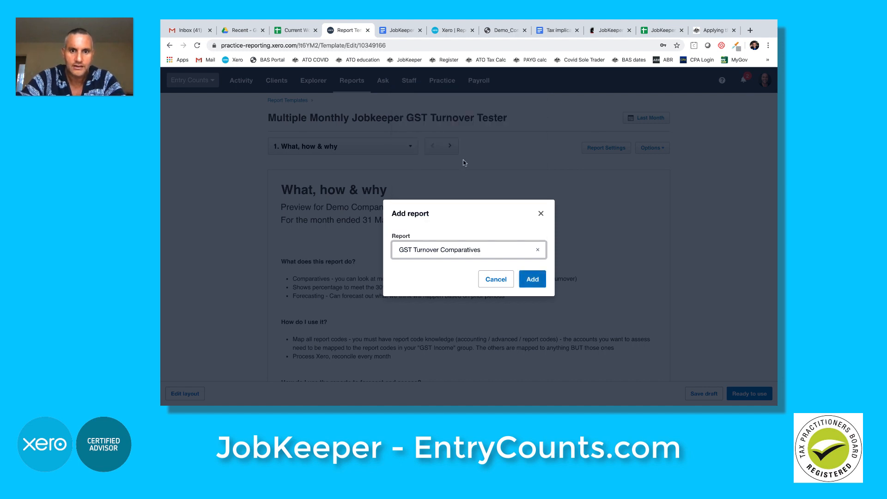
click(537, 280)
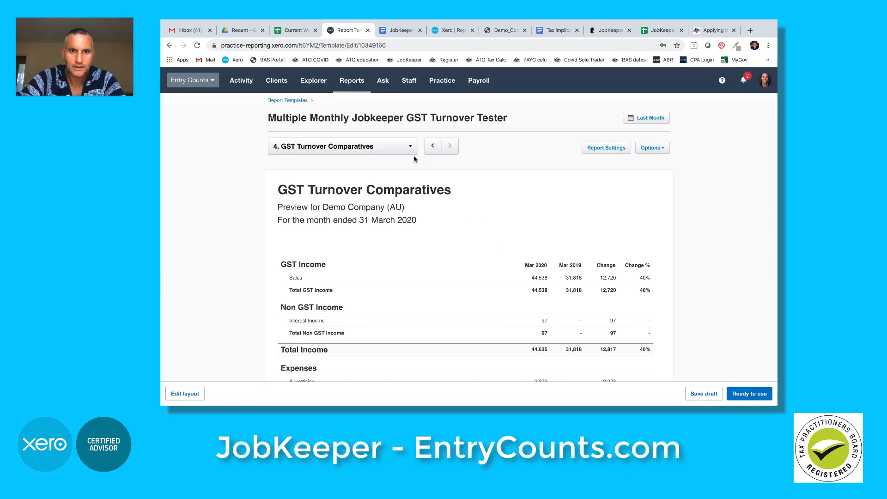
click(401, 151)
click(298, 254)
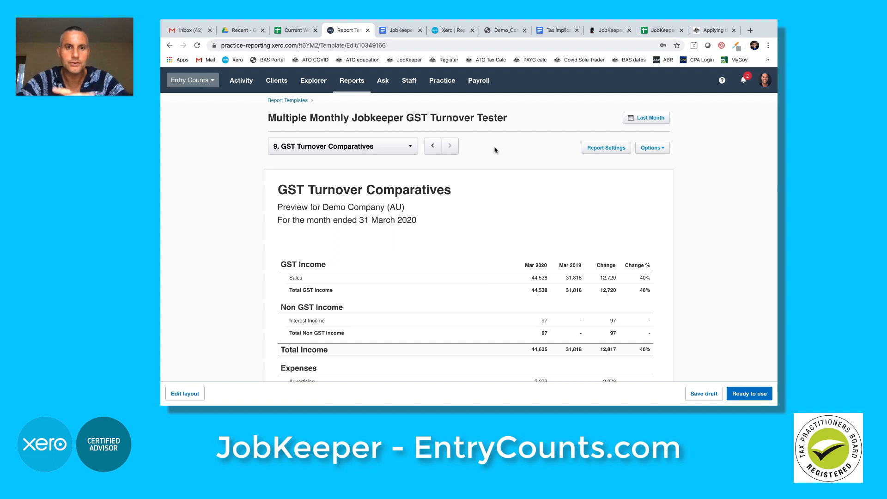
Step: Retitle the first GST Turnover Comparatives report, third in the contents, as GST Turnover Comparatives - Mar 20
click(411, 147)
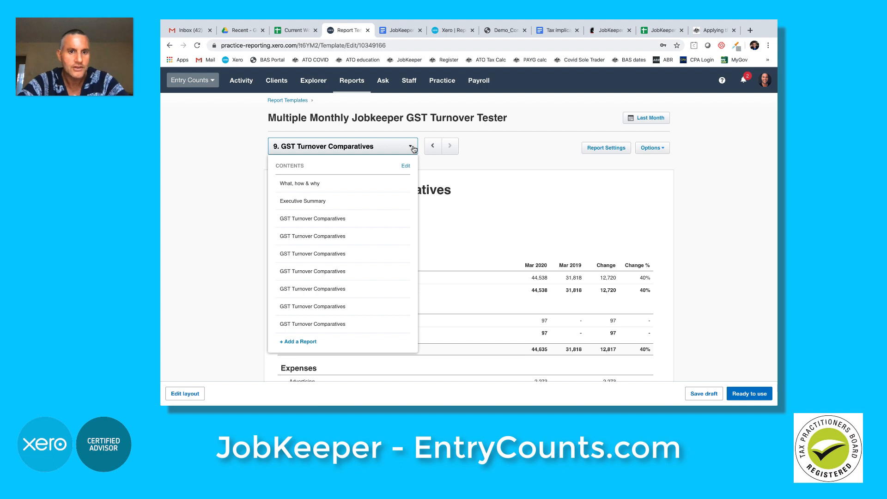
click(326, 219)
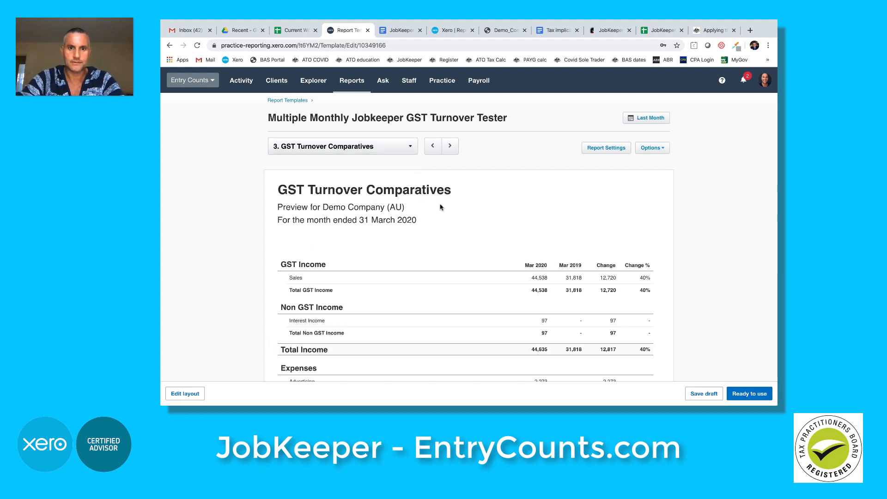
click(455, 190)
text(- Mar 20)
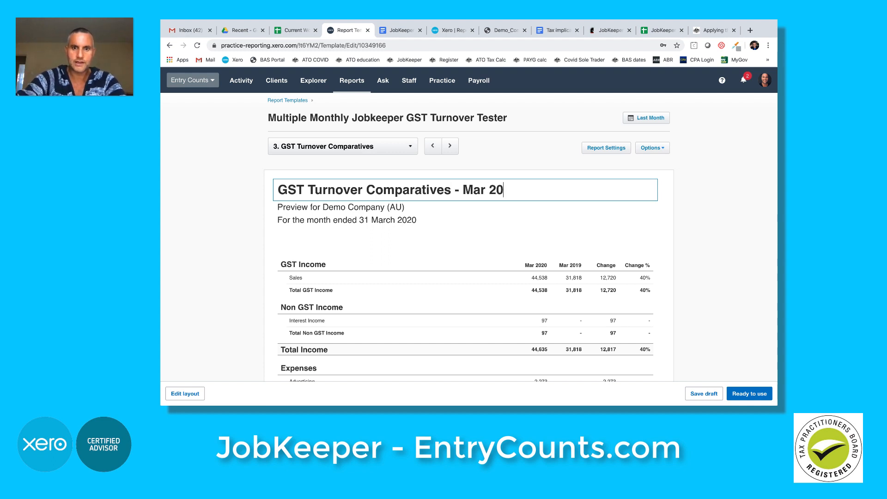
click(468, 164)
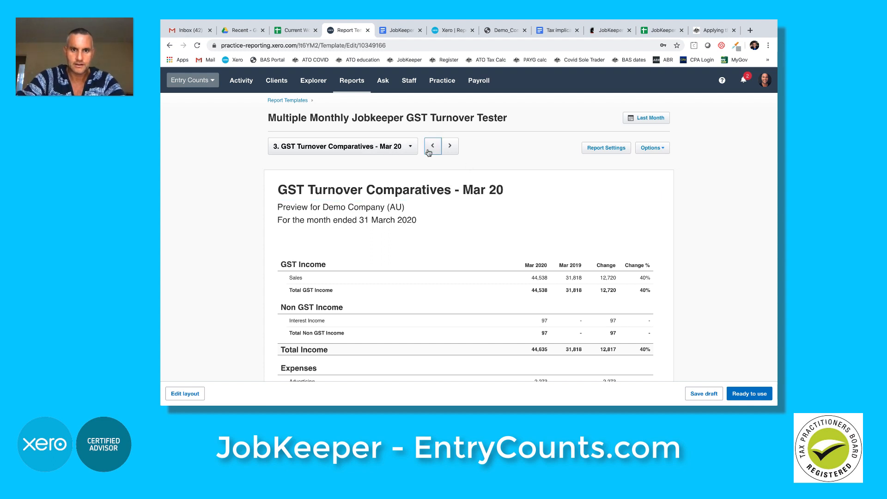
Step: Retitle the fourth report in the template as GST Turnover Comparatives - Apr 20
click(405, 148)
click(360, 232)
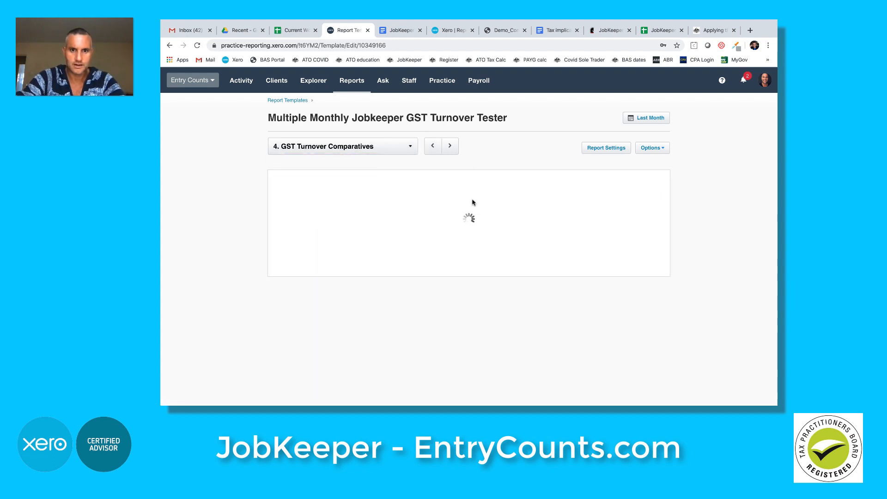
click(471, 192)
text(- Apr )
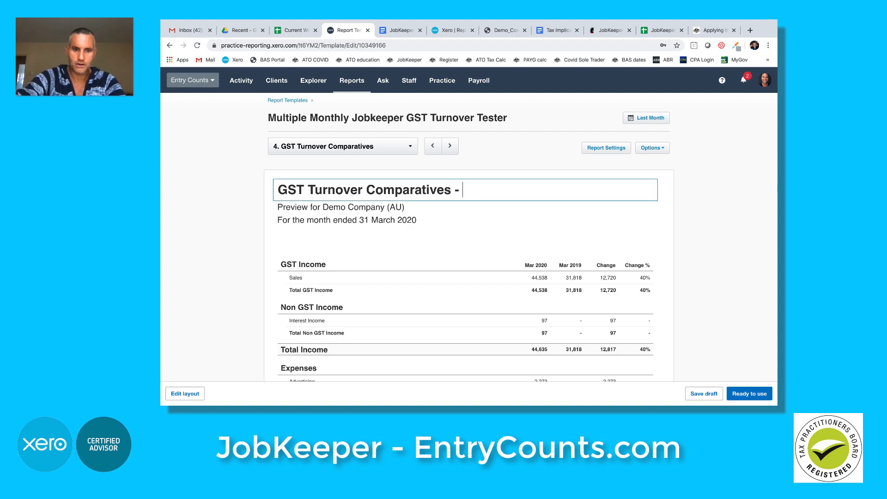
text(20)
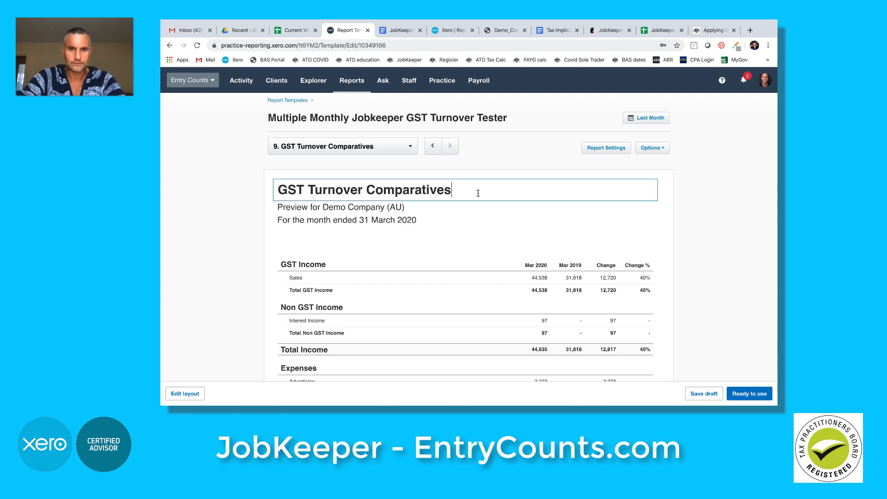
Step: Finish retitling the remaining comparatives reports in monthly order through GST Turnover Comparatives - Sep 20 and save the template as a draft
text(- Sep 20)
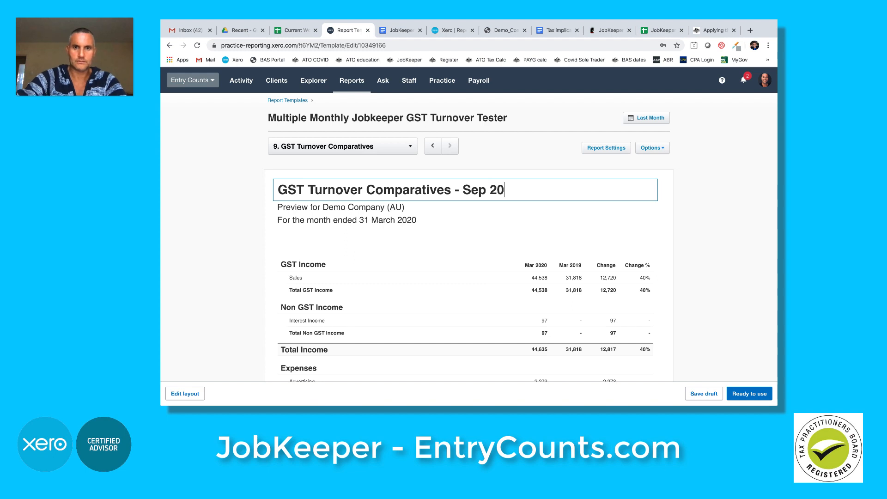
click(499, 161)
click(411, 146)
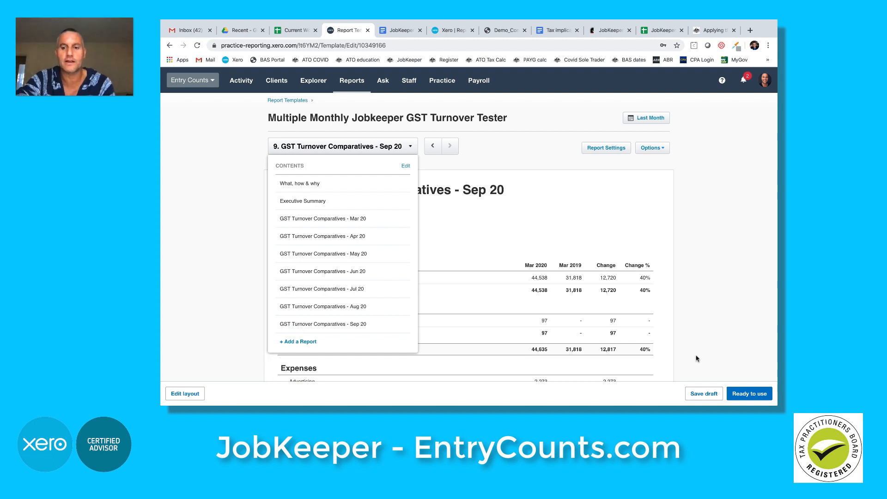
click(699, 395)
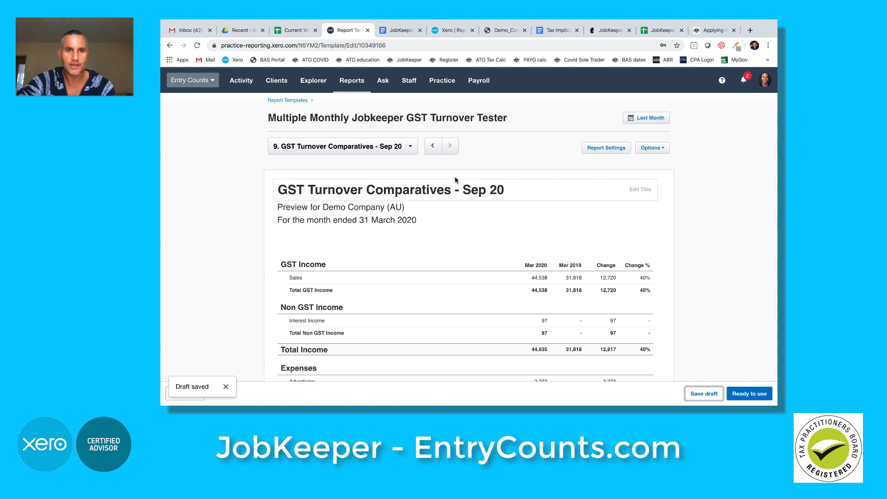
Step: Open the GST Turnover Comparatives - Apr 20 report for layout editing
click(407, 146)
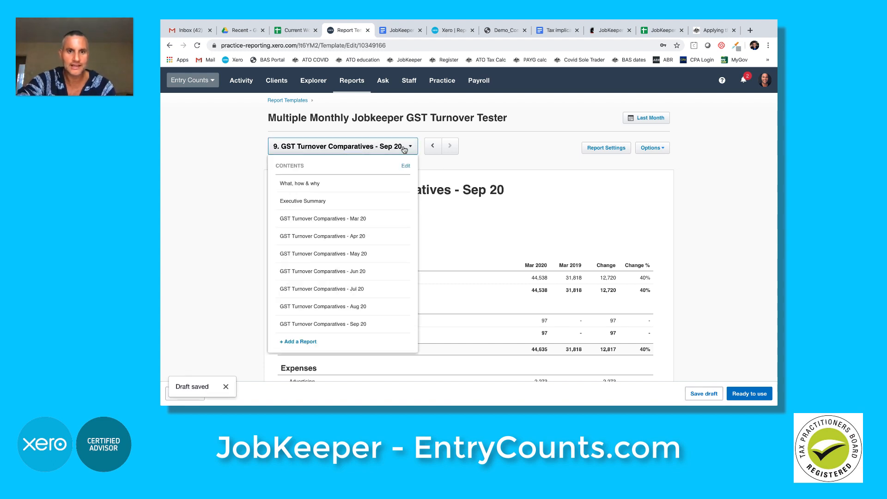
click(365, 219)
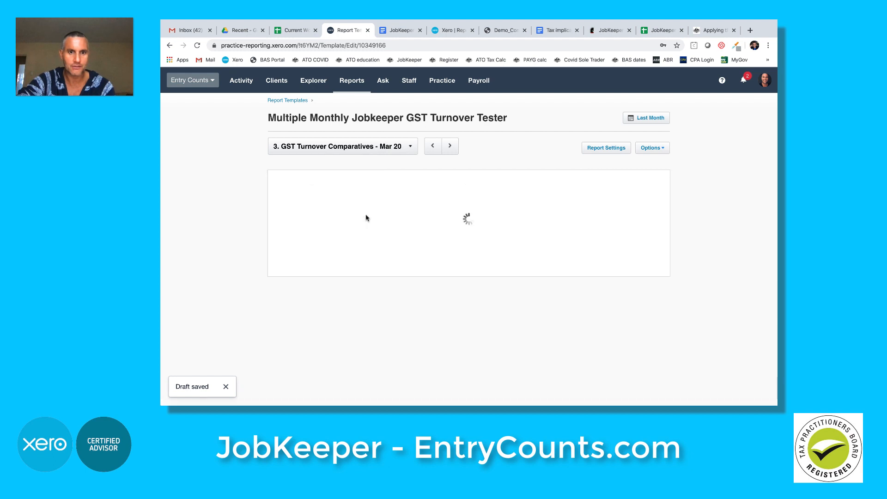
click(403, 152)
click(354, 236)
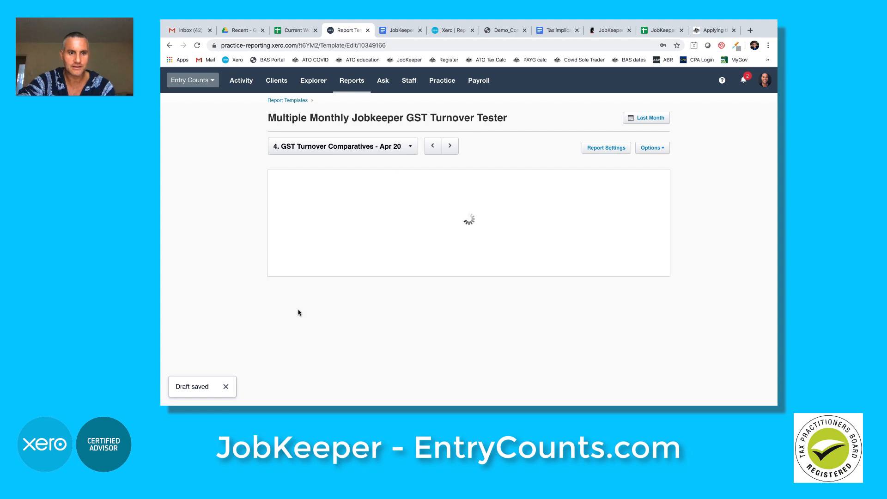
click(225, 386)
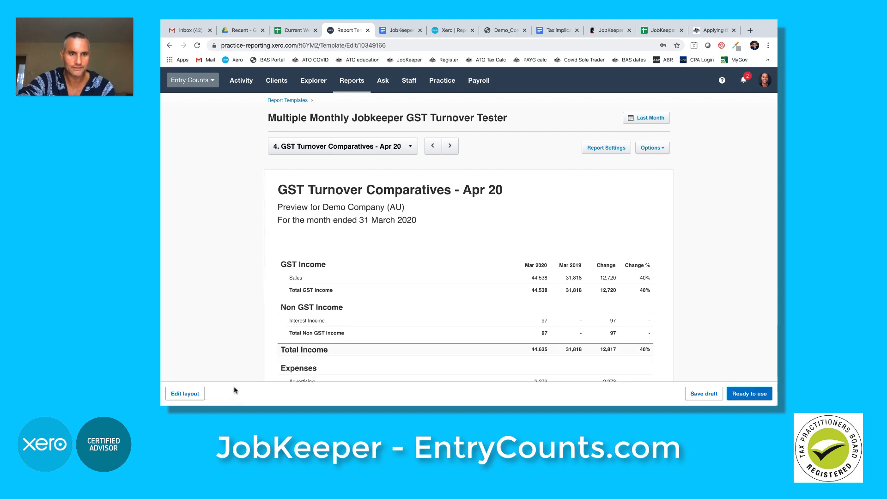
click(195, 394)
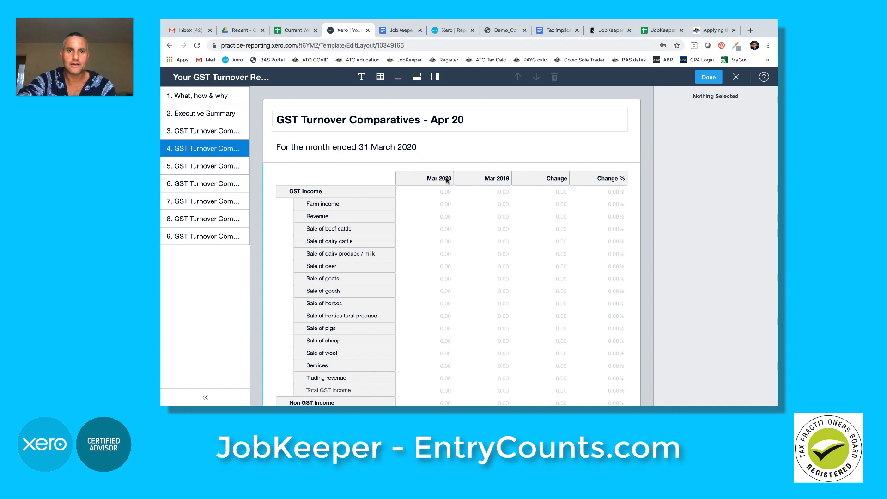
Step: Set the two date columns of the GST Turnover Comparatives - Apr 20 report to Apr 2020 and Apr 2019
click(447, 180)
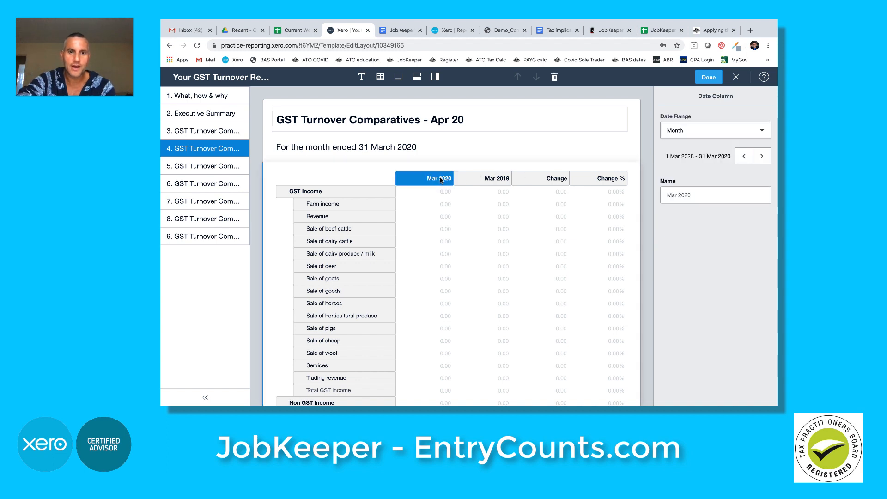
click(762, 158)
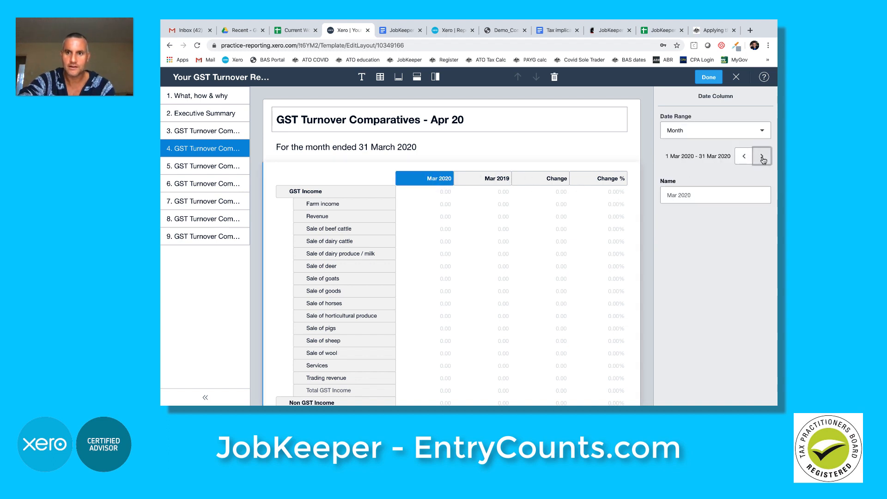
click(504, 178)
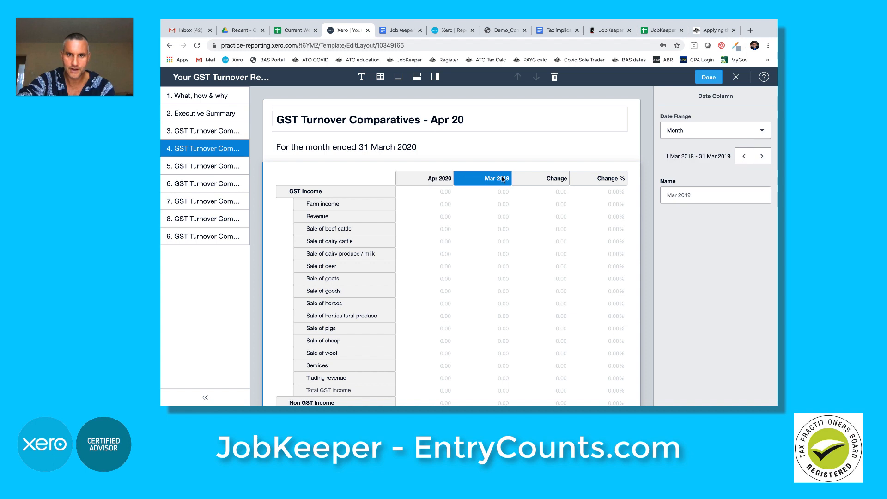
click(761, 157)
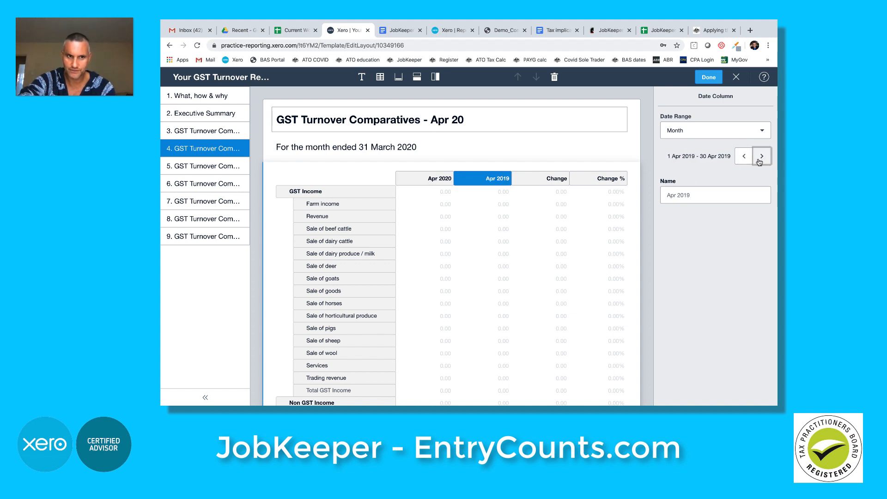
Step: Set the date columns of the GST Turnover Comparatives - May 20 report to May 2020 and May 2019
click(200, 168)
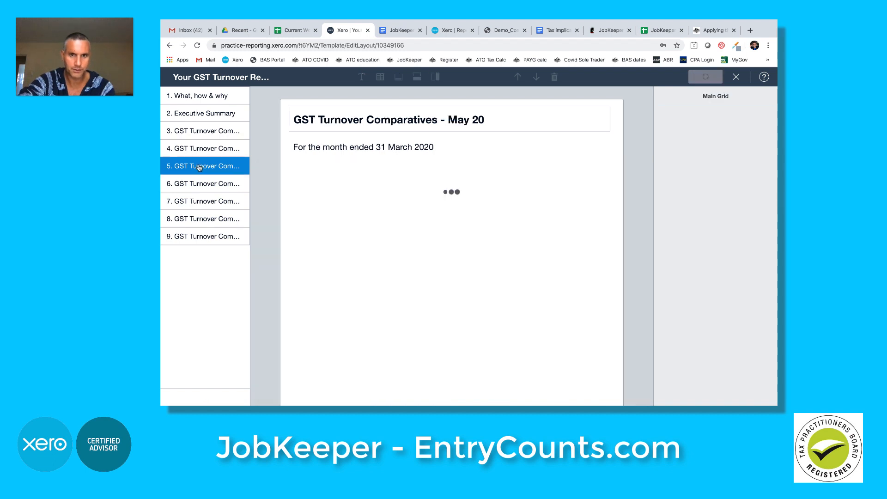
click(422, 179)
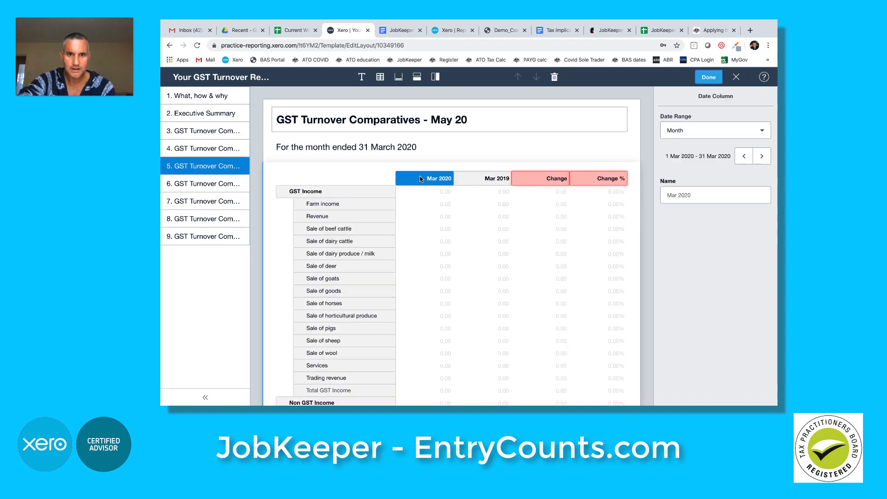
click(761, 159)
click(761, 159)
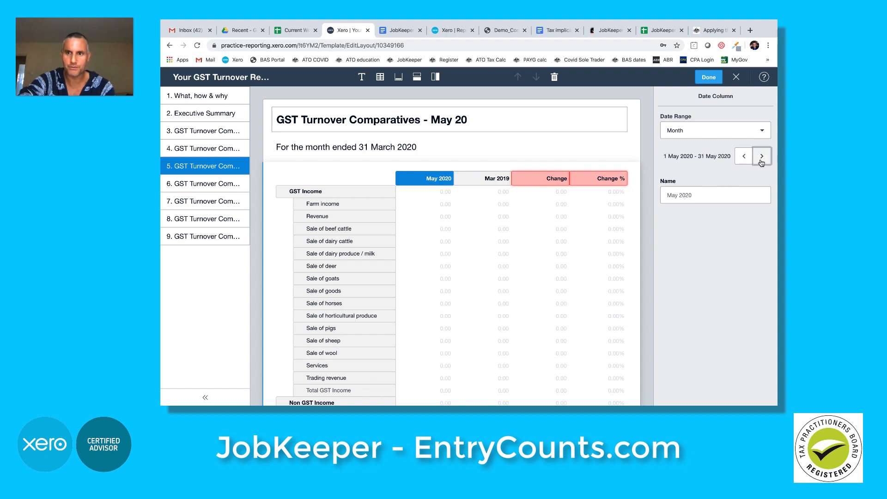
click(487, 181)
double_click(762, 158)
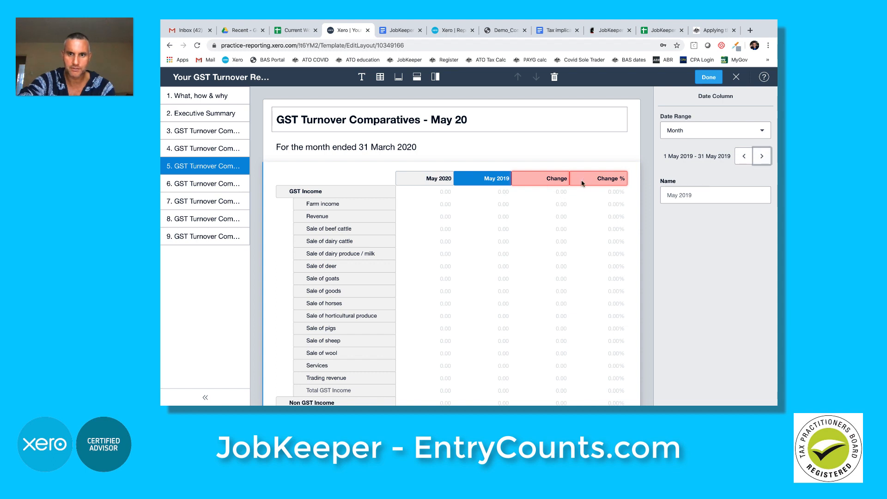
Step: Match the remaining reports' date columns to their months, through Sep 2020 and Sep 2019 on the Sep 20 report, and finish layout editing
click(226, 187)
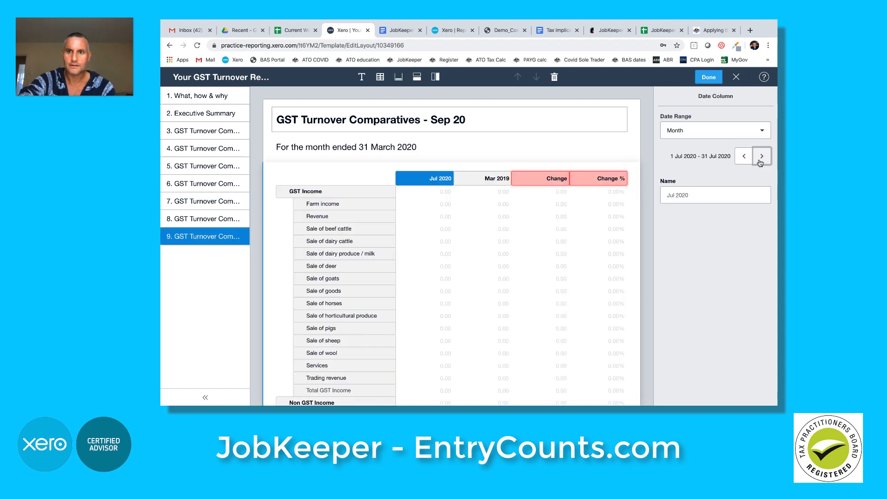
click(761, 163)
click(760, 162)
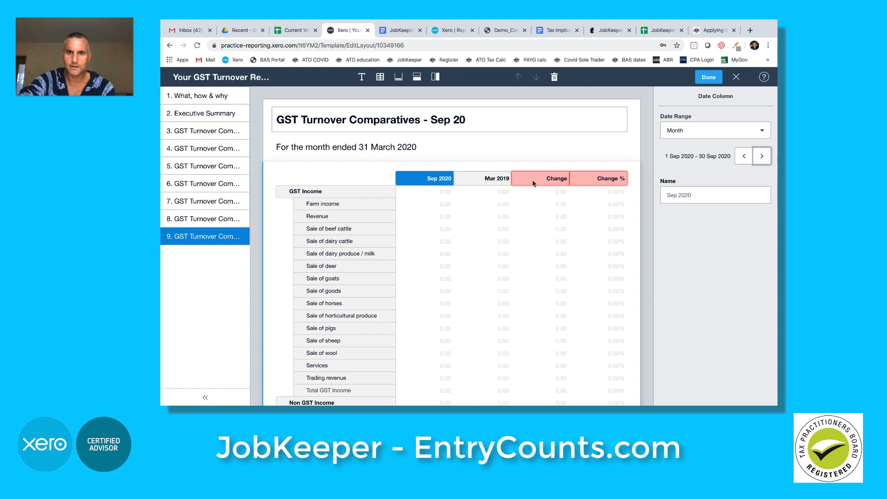
click(489, 180)
click(759, 165)
click(759, 165)
click(760, 164)
click(759, 164)
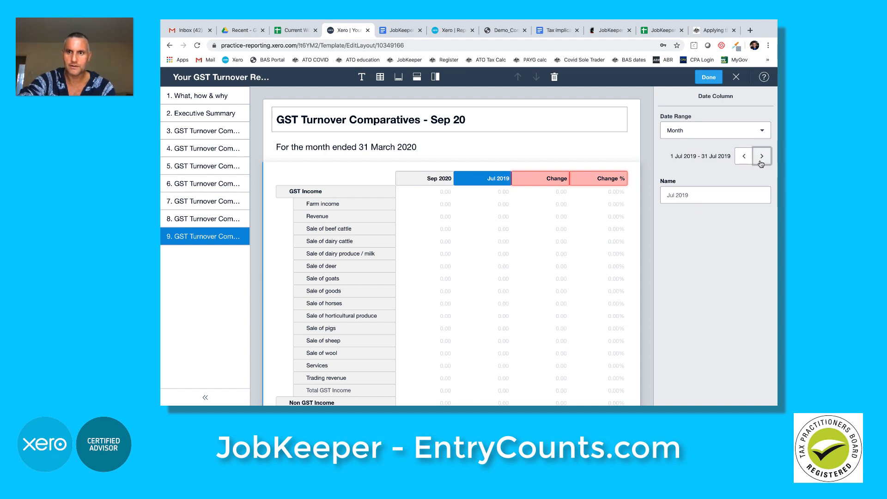
click(759, 164)
click(760, 163)
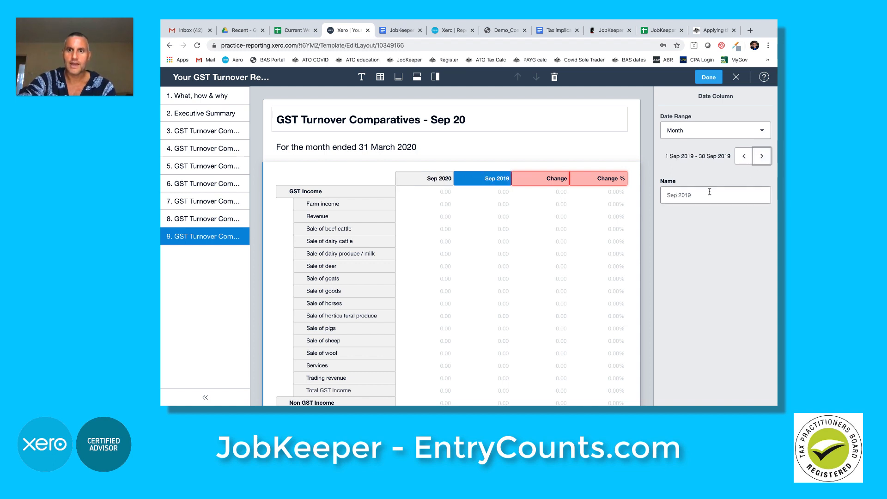
click(709, 78)
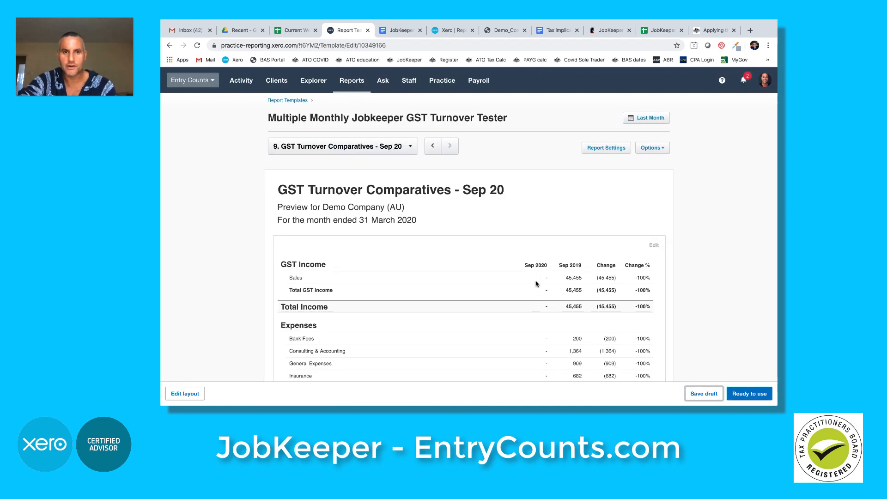
Step: Review the date columns in the Aug 20 and Jun 20 GST Turnover Comparatives reports
click(409, 146)
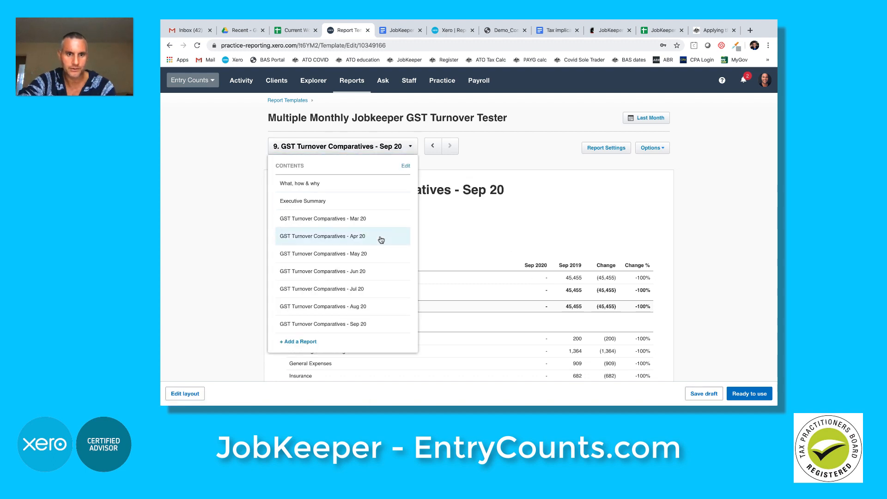
click(359, 306)
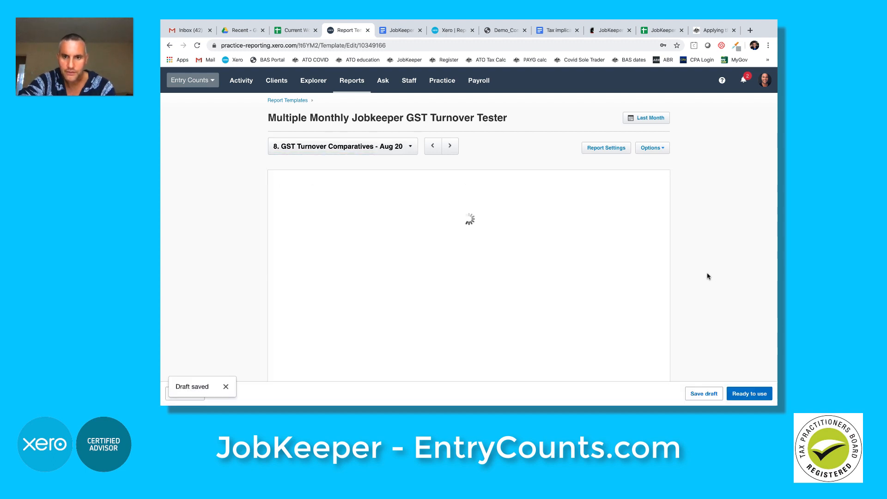
click(398, 153)
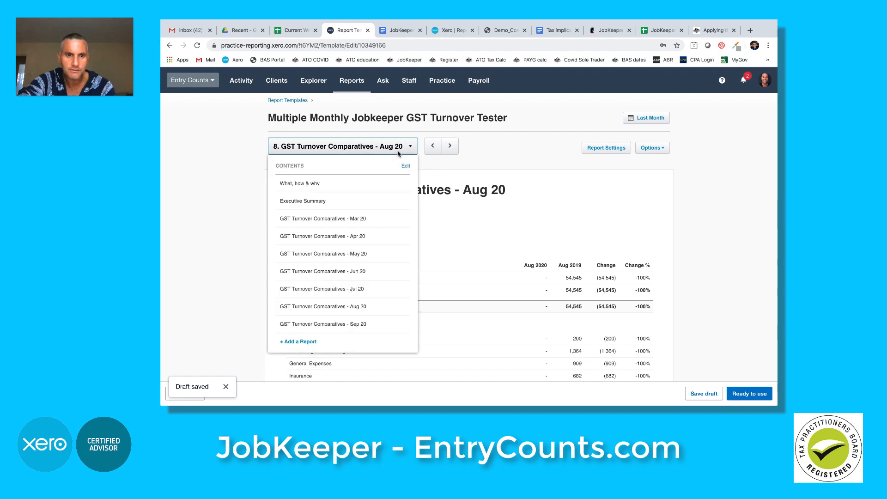
click(355, 272)
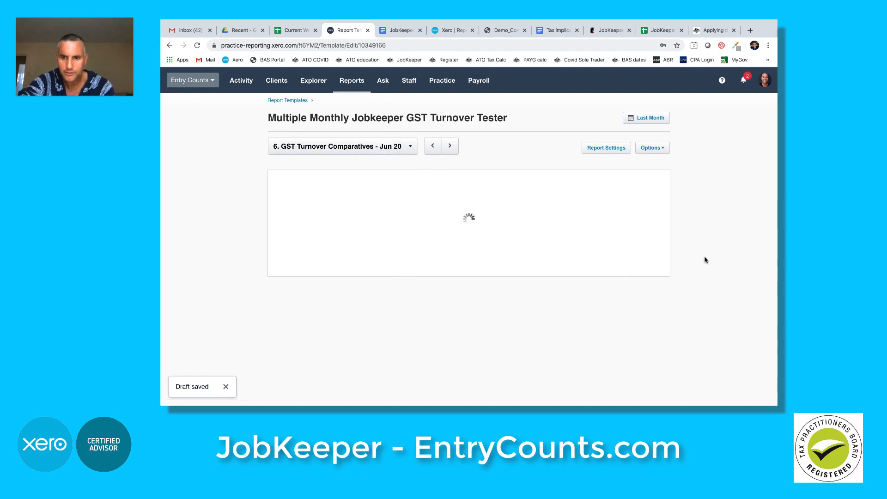
scroll(537, 277, down, 2)
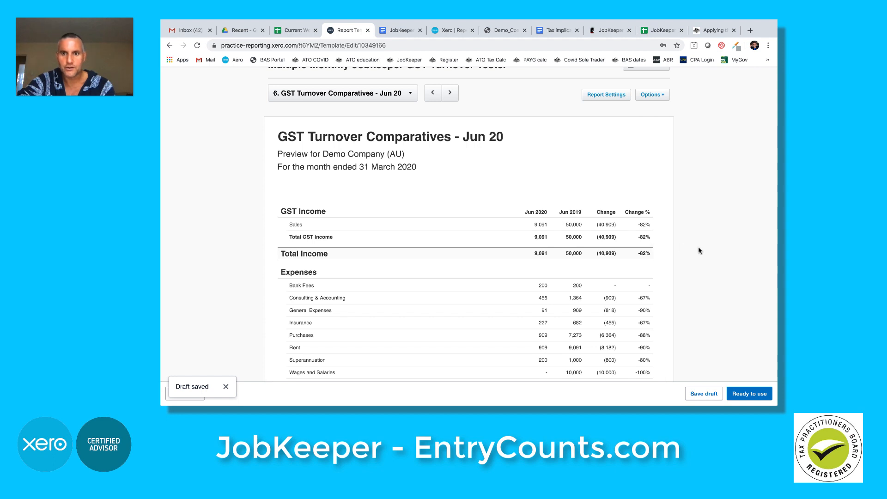
scroll(698, 251, up, 2)
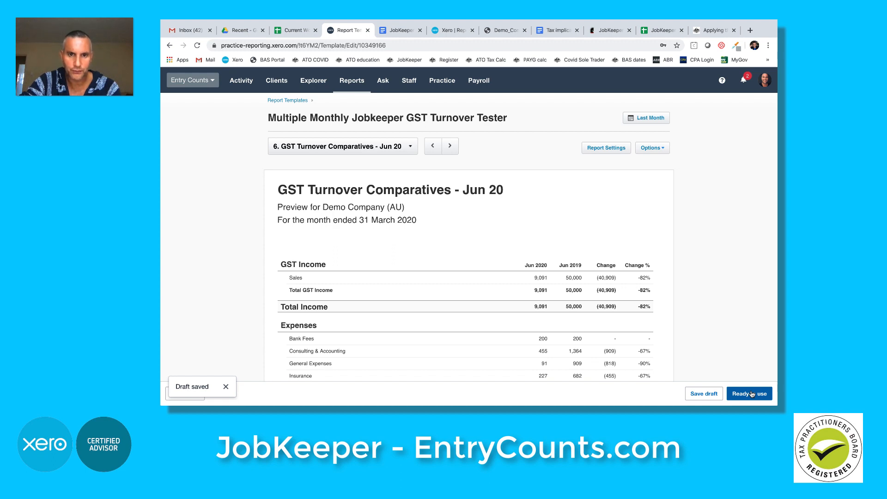
Step: Add another report to the template, using GST Turnover Comparatives from the Monthly Jobkeeper GST Turnover Tester template
click(400, 146)
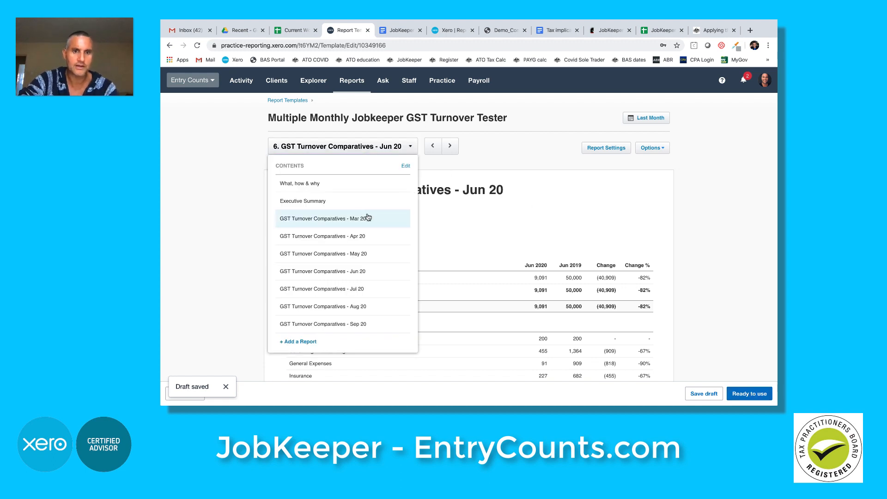
click(305, 342)
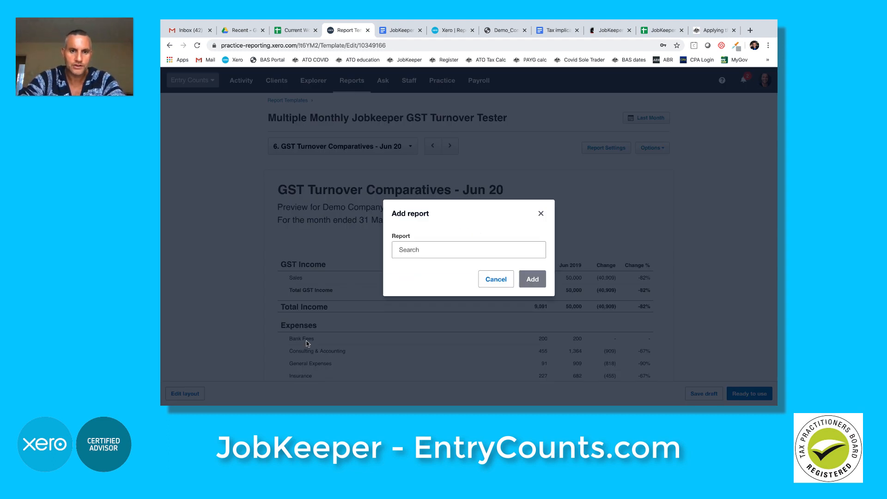
click(406, 249)
text(G)
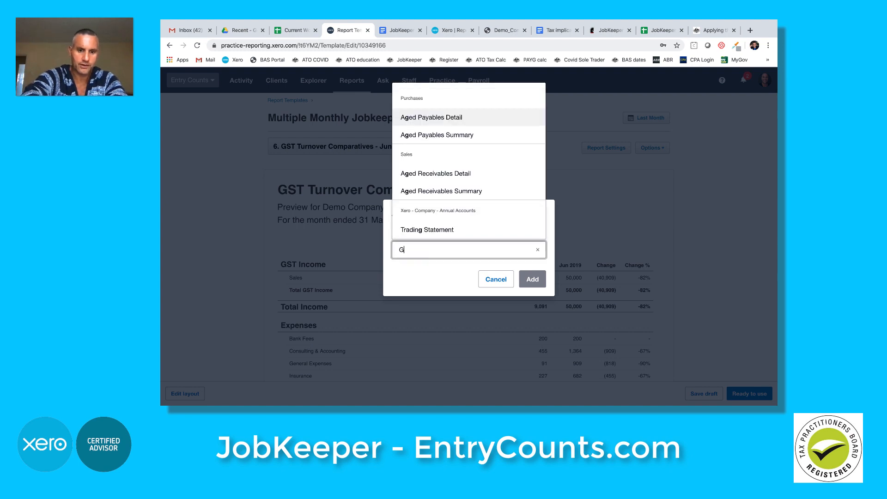
text(ST T)
scroll(452, 109, down, 1)
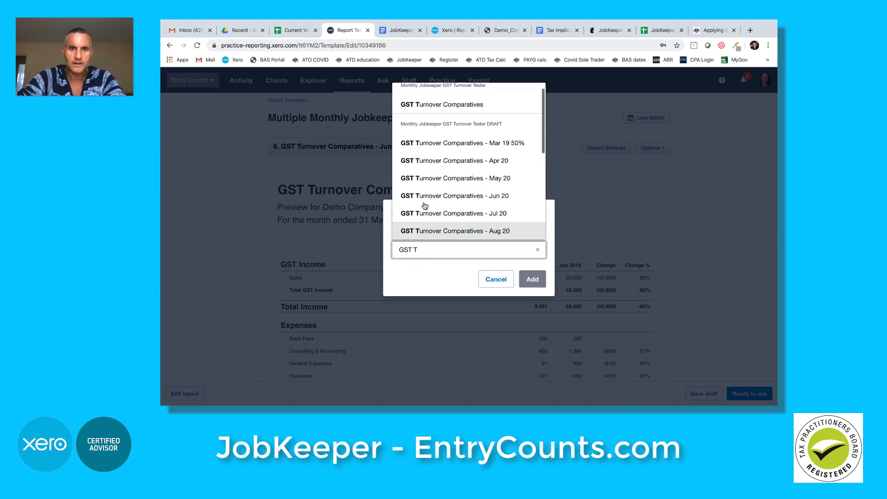
click(452, 109)
click(529, 281)
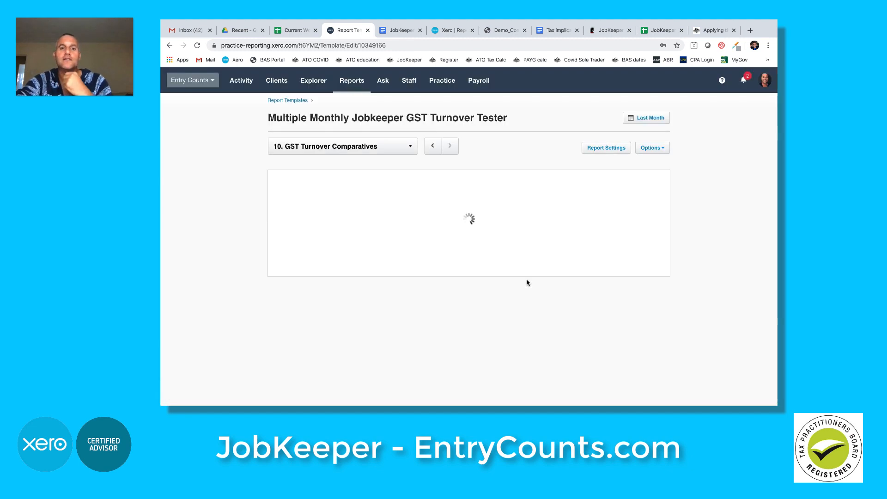
Step: Retitle the newly added tenth report as GST Turnover Forecaster
drag(481, 194, 361, 193)
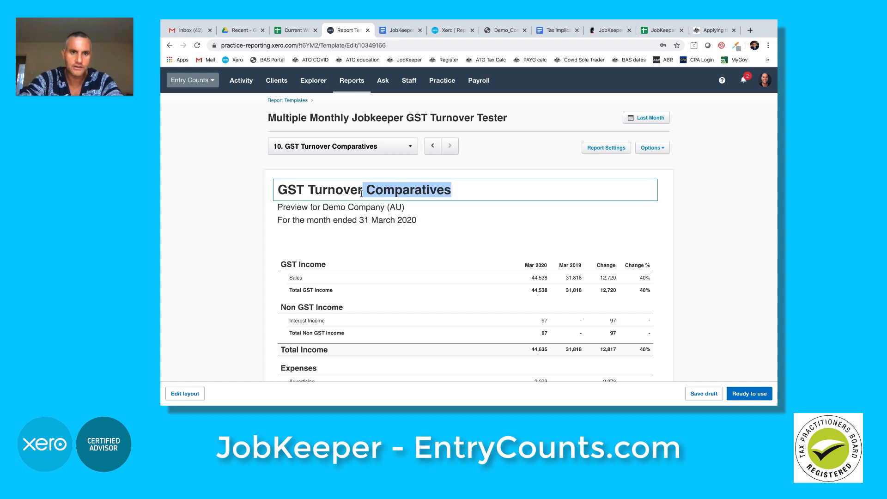
text(Forecaster)
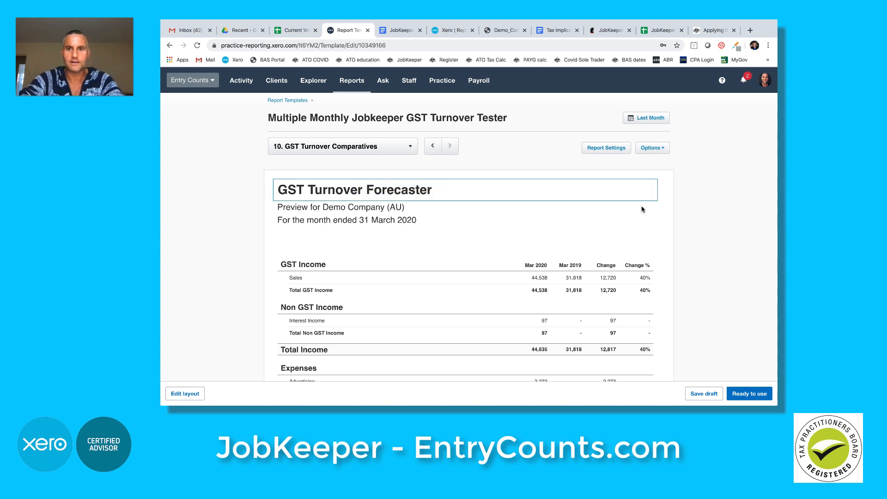
click(688, 203)
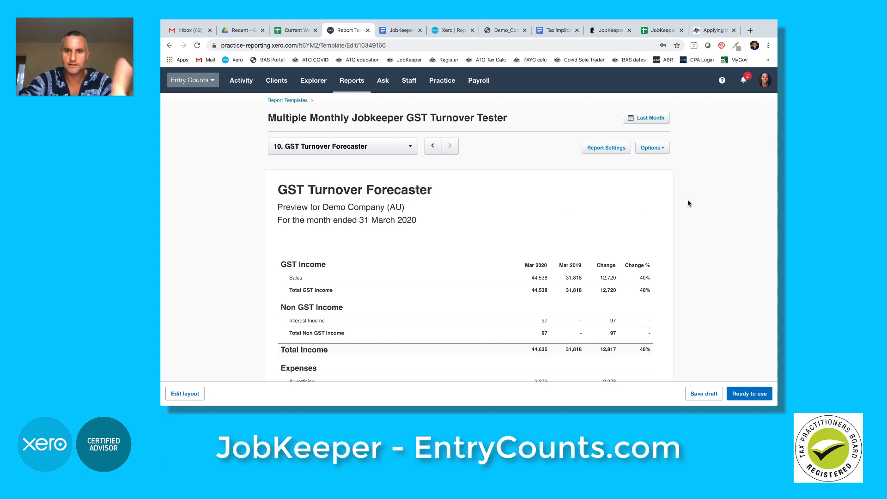
Step: Delete the Mar 2019, Change and Change % columns from the GST Turnover Forecaster layout, keeping only the Mar 2020 column
click(197, 398)
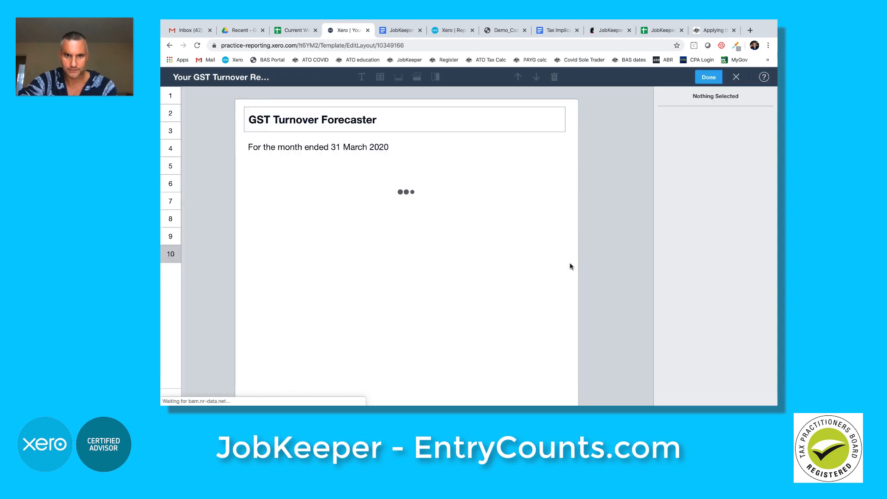
click(500, 180)
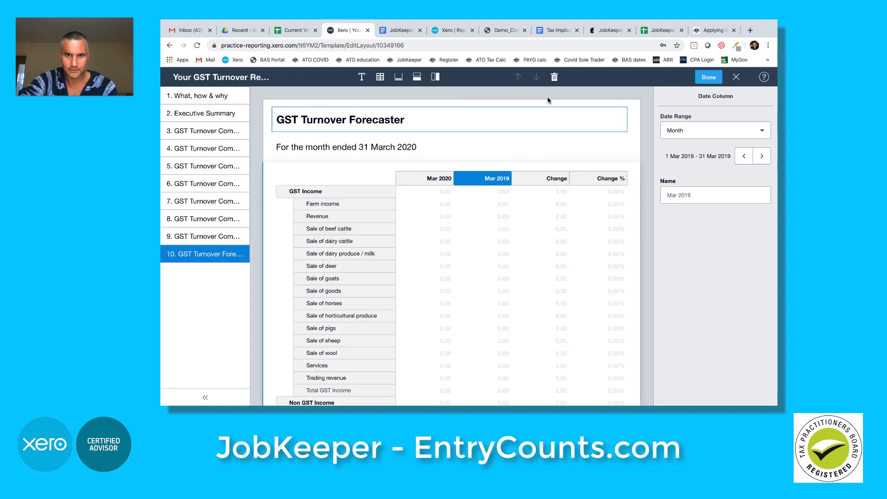
click(554, 78)
click(545, 178)
click(554, 78)
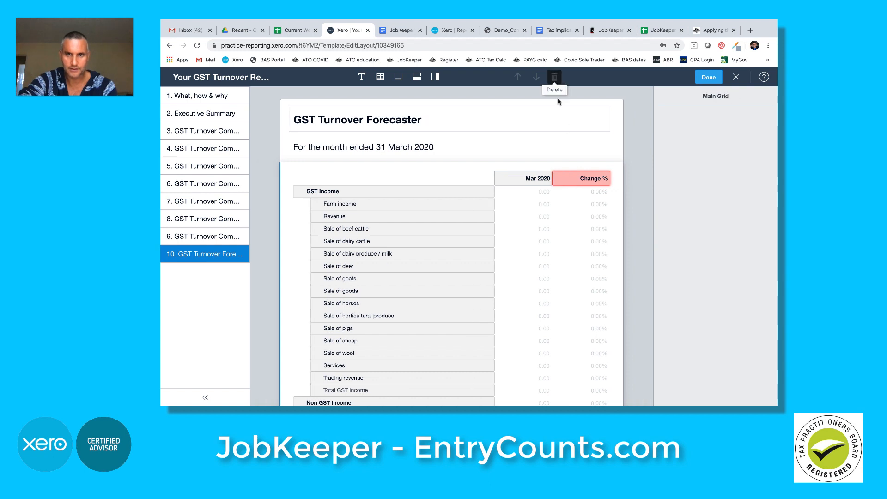
click(596, 183)
click(554, 77)
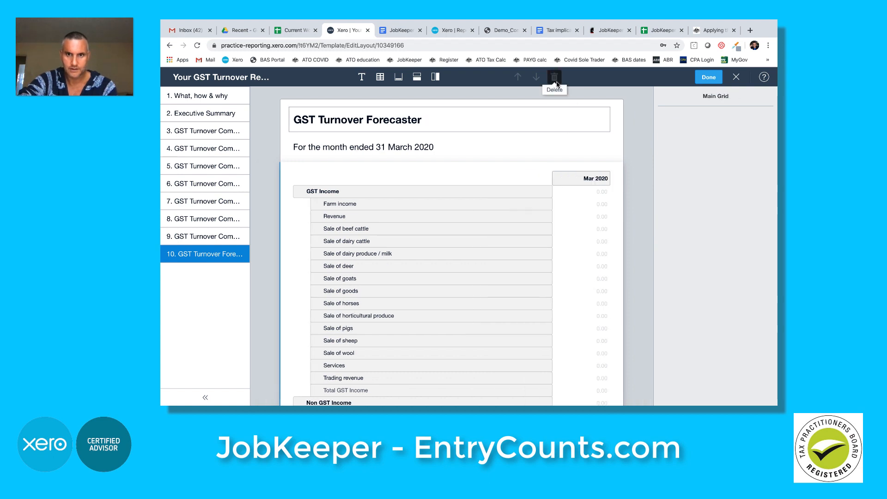
click(589, 176)
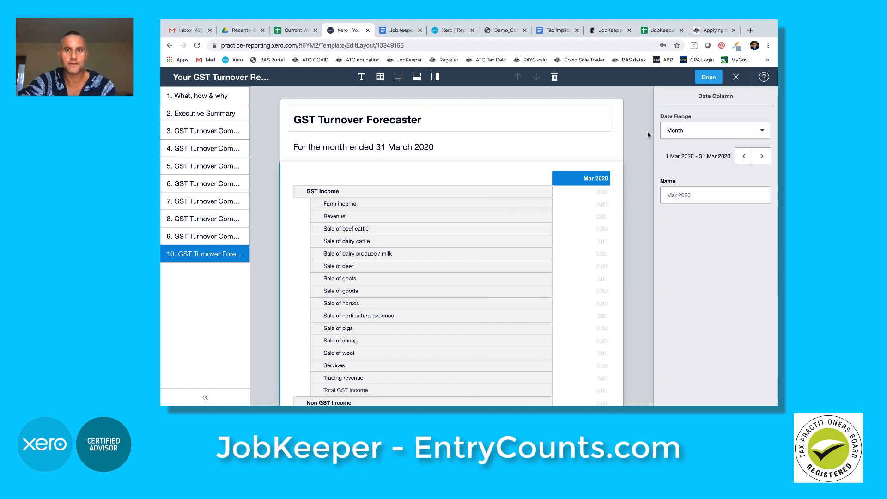
Step: Finish layout editing and save the Multiple Monthly Jobkeeper GST Turnover Tester template as ready to use
click(708, 78)
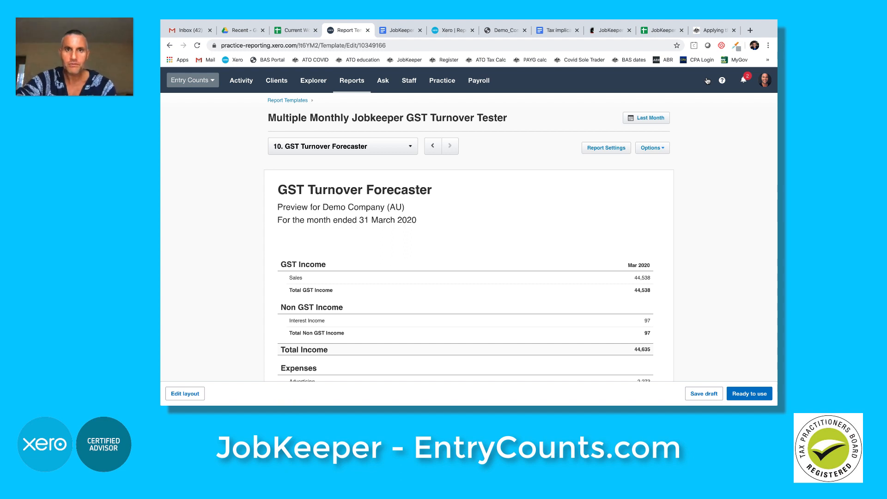
click(752, 394)
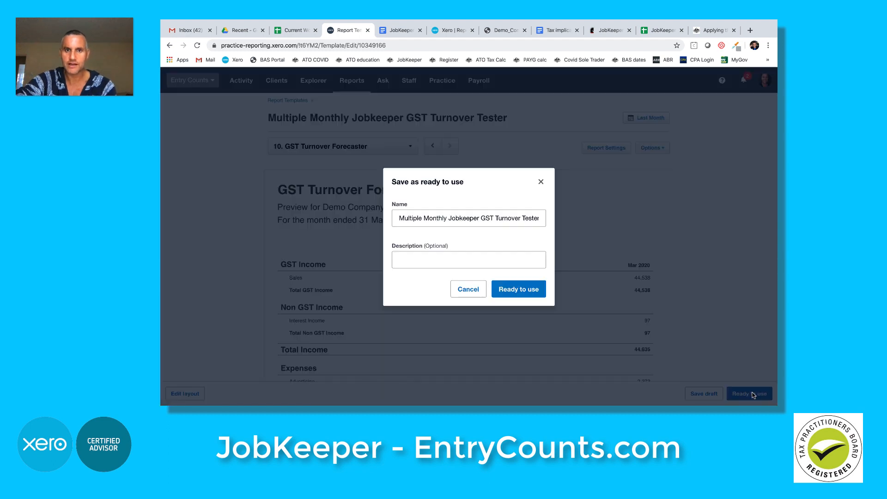
click(519, 291)
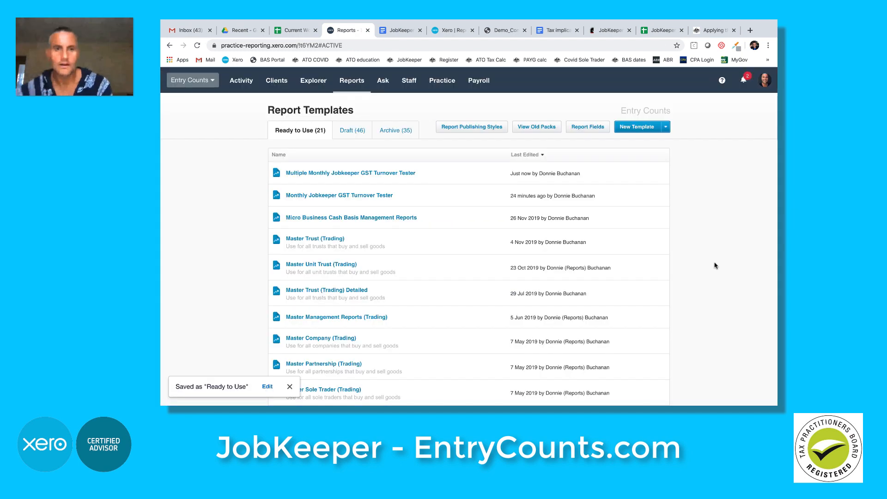
Step: In Demo Company (AU)'s adviser reports, mark Multiple Monthly Jobkeeper GST Turnover Tester as a favourite and open it
click(448, 30)
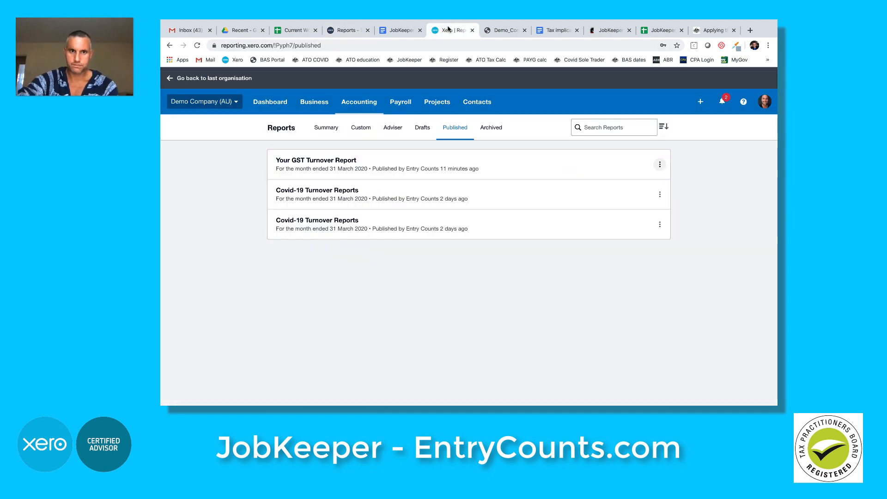
click(396, 132)
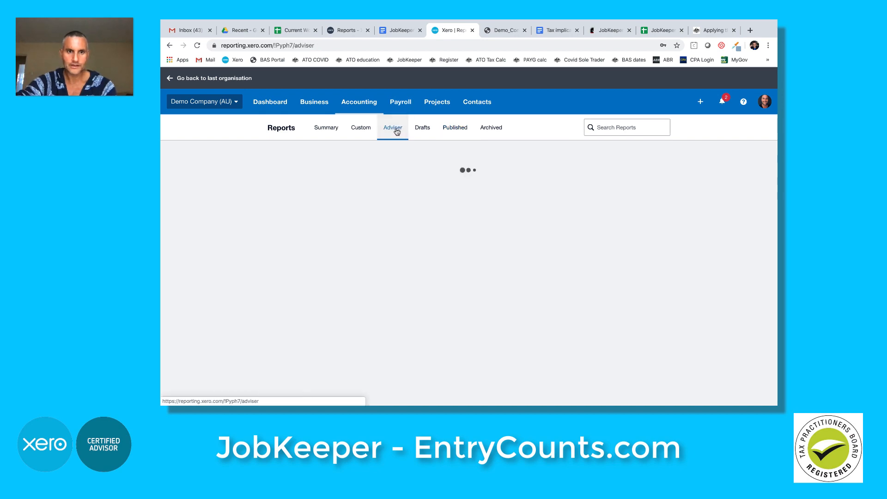
scroll(252, 263, down, 6)
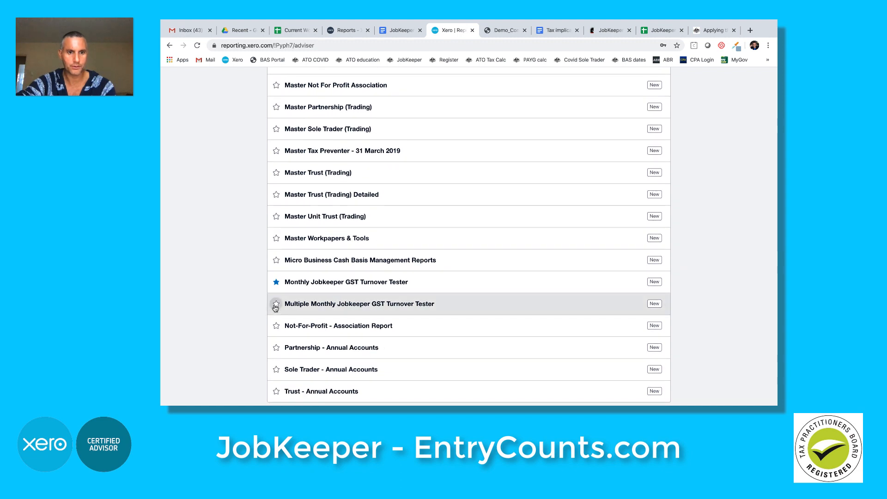
click(276, 304)
click(364, 309)
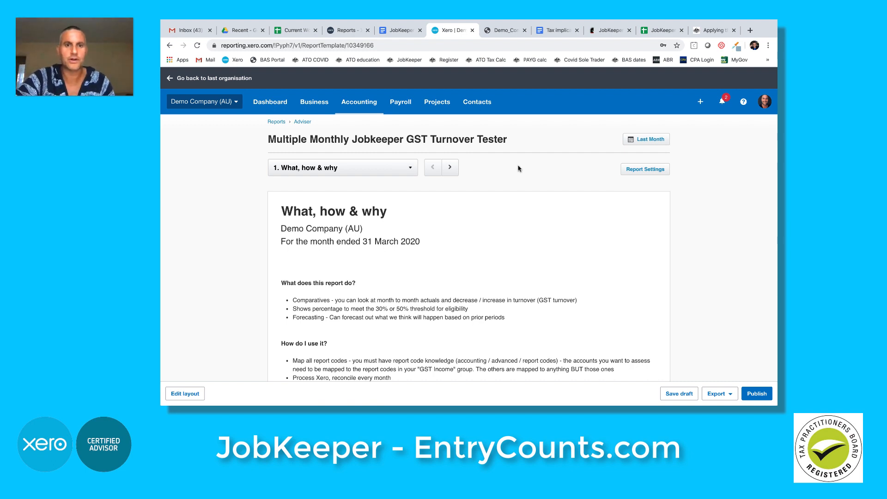
Step: View the GST Turnover Comparatives - Jun 20 report and examine its June 2020 versus June 2019 income and expenses
click(409, 168)
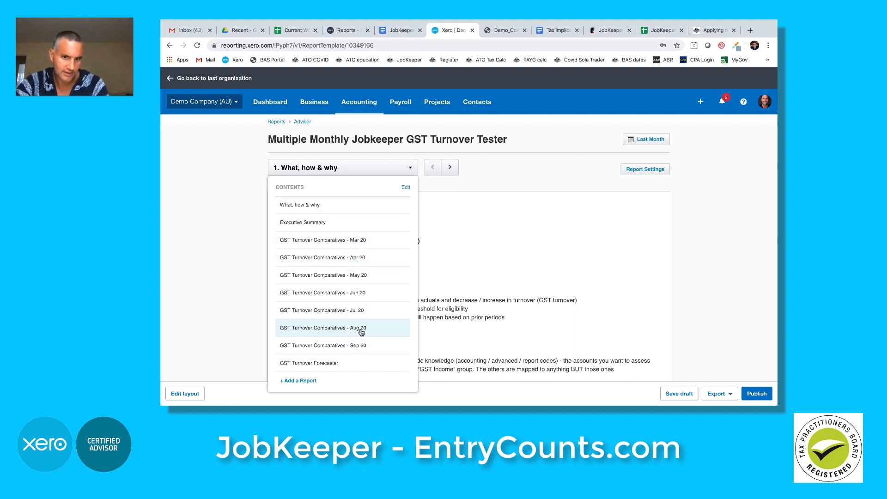
click(357, 294)
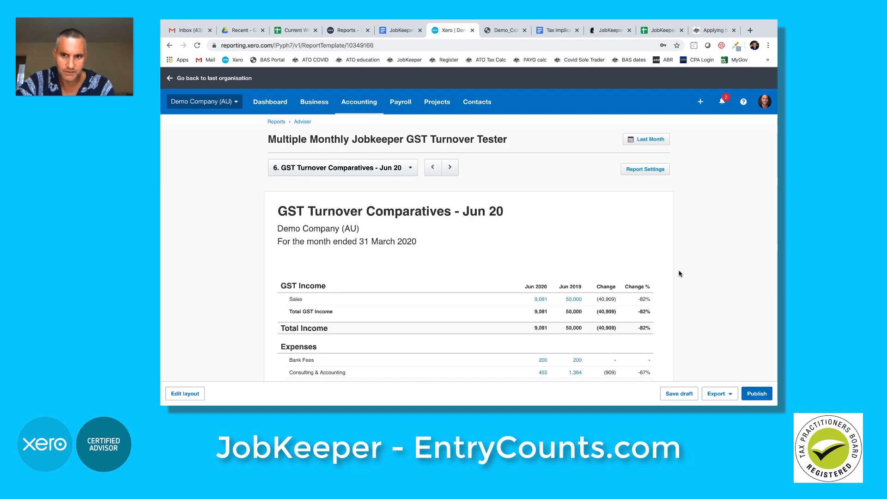
scroll(684, 275, down, 2)
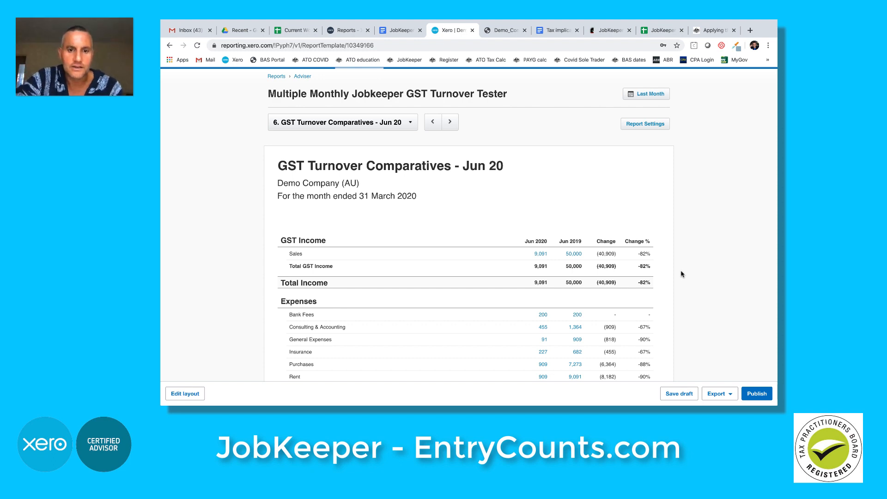
scroll(682, 273, down, 1)
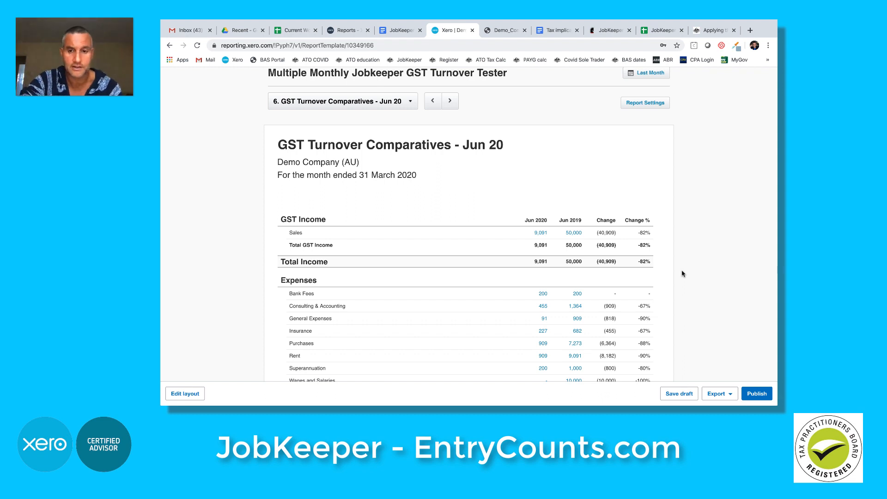
scroll(684, 271, down, 1)
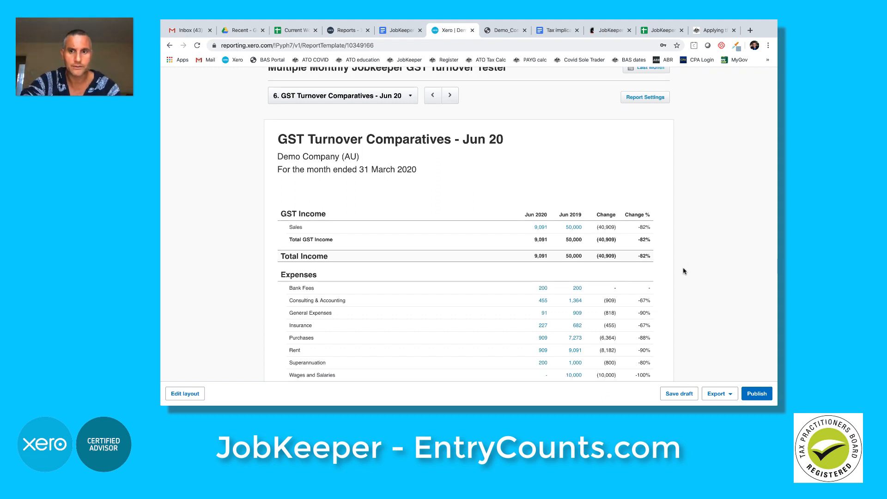
Step: Display the GST Turnover Forecaster report and review its income and expense figures
click(412, 86)
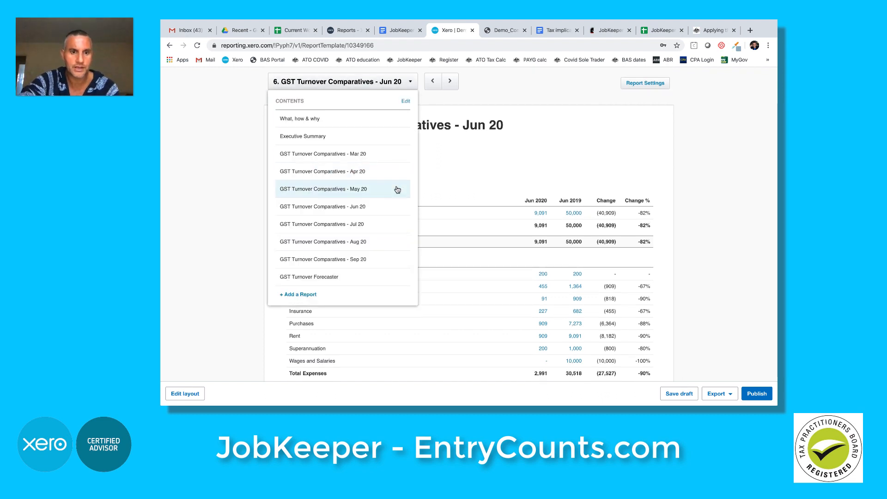
click(331, 276)
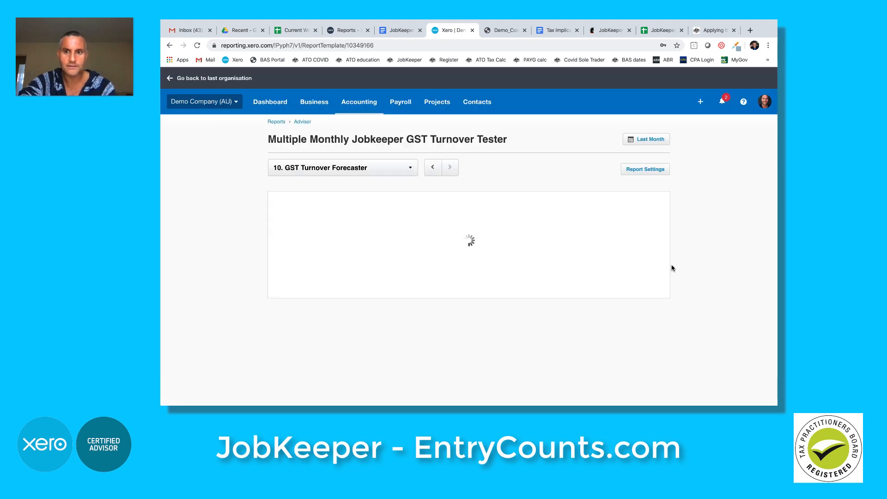
scroll(687, 261, down, 5)
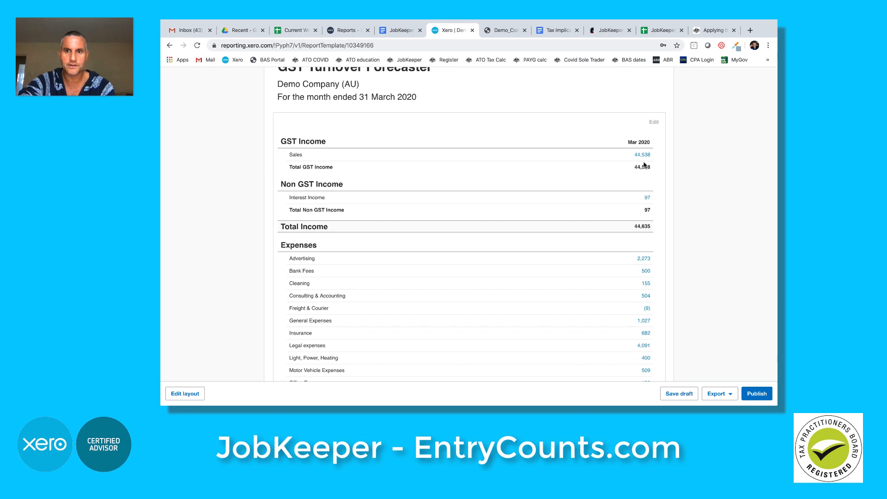
scroll(648, 275, up, 2)
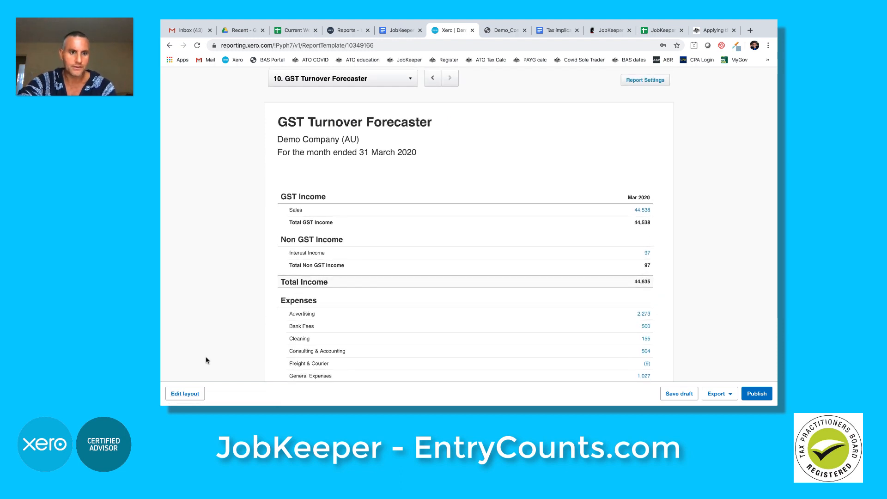
Step: Edit the GST Turnover Forecaster layout and change the Mar 2020 column's month to Jul 2019
click(185, 393)
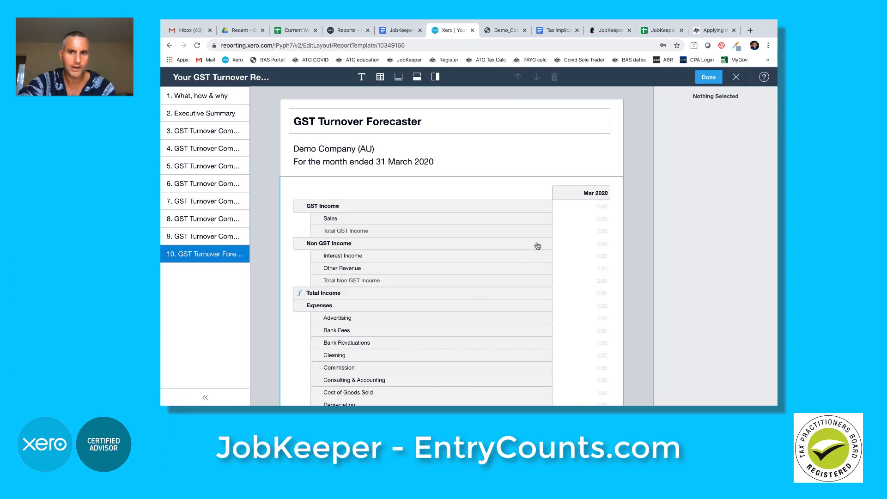
click(588, 197)
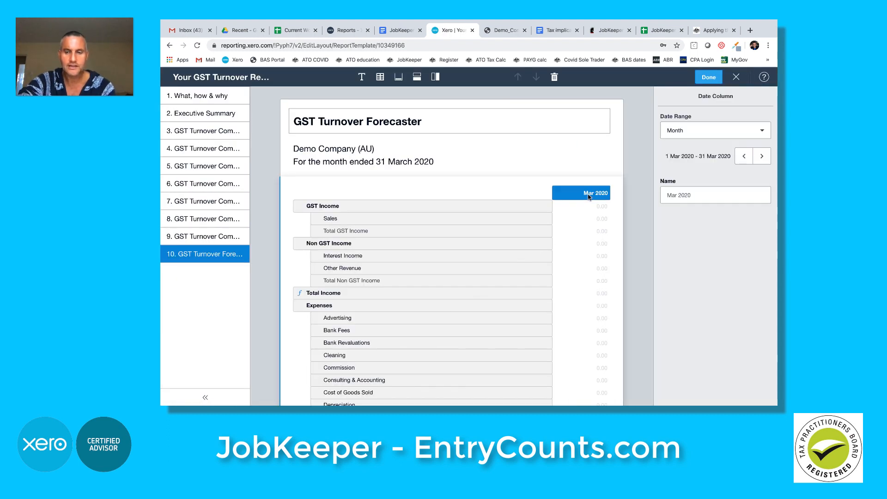
click(762, 156)
click(742, 156)
click(739, 157)
click(739, 157)
click(739, 157)
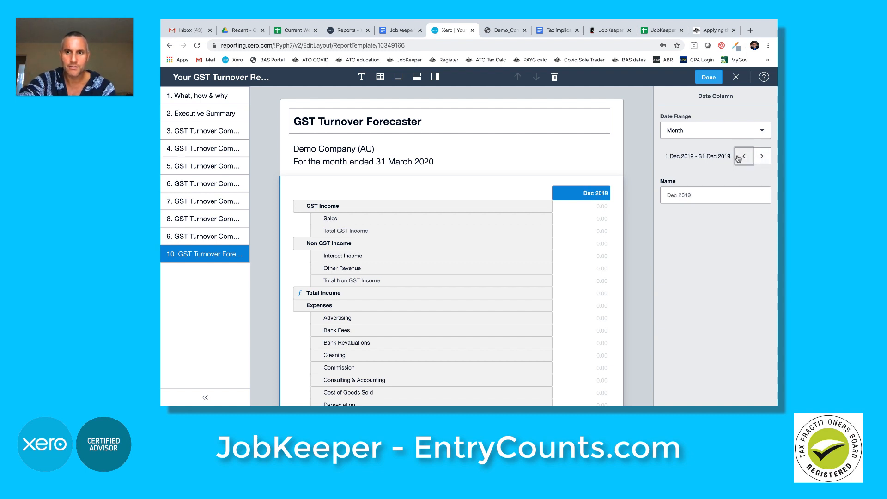
click(739, 157)
click(739, 157)
click(741, 157)
click(741, 157)
click(741, 157)
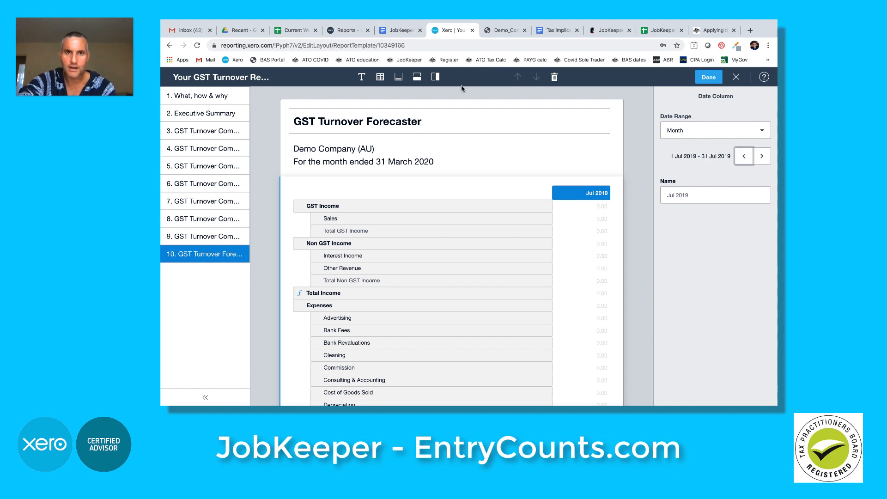
Step: Add a second date column to the GST Turnover Forecaster and set its month to Aug 2019
click(435, 76)
click(438, 104)
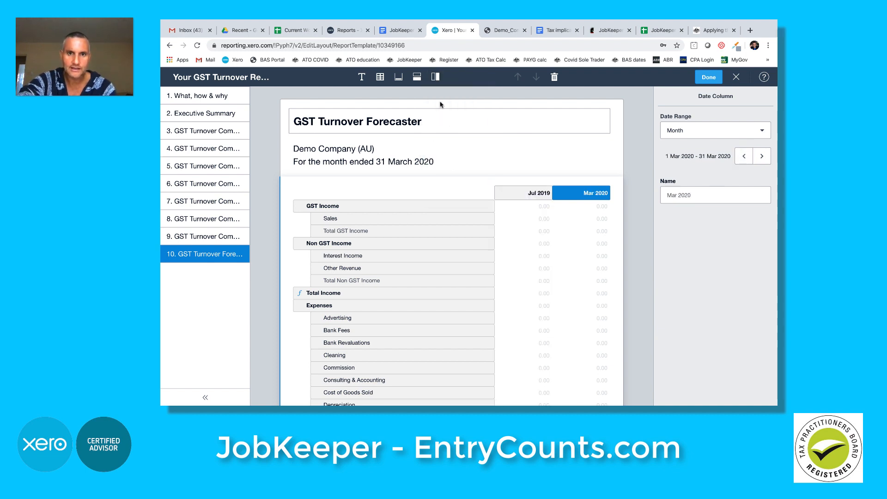
click(744, 156)
click(744, 156)
click(744, 156)
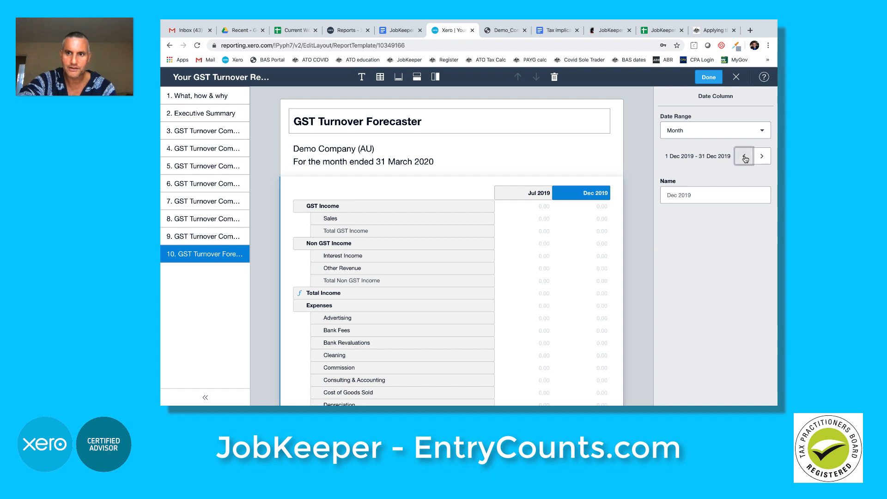
click(744, 156)
click(744, 156)
click(743, 156)
click(743, 156)
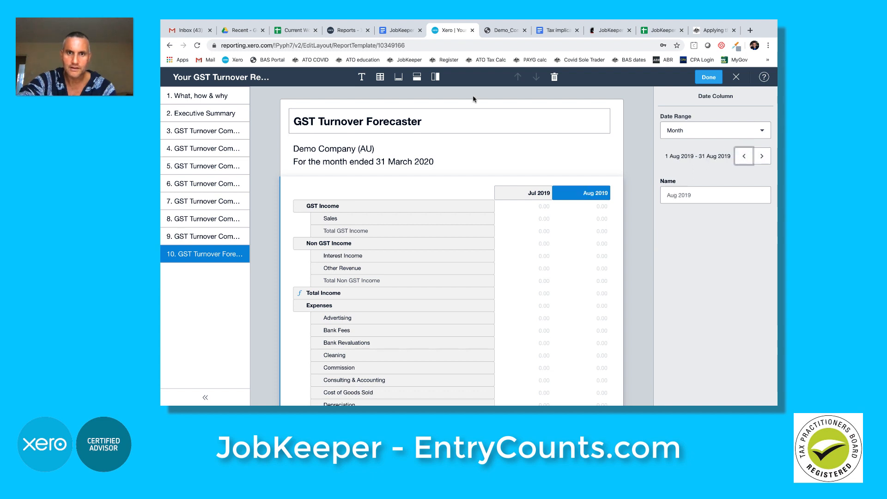
Step: Add monthly date columns for Sep 2019, Oct 2019, Nov 2019 and Dec 2019 to the forecaster
click(436, 77)
click(438, 105)
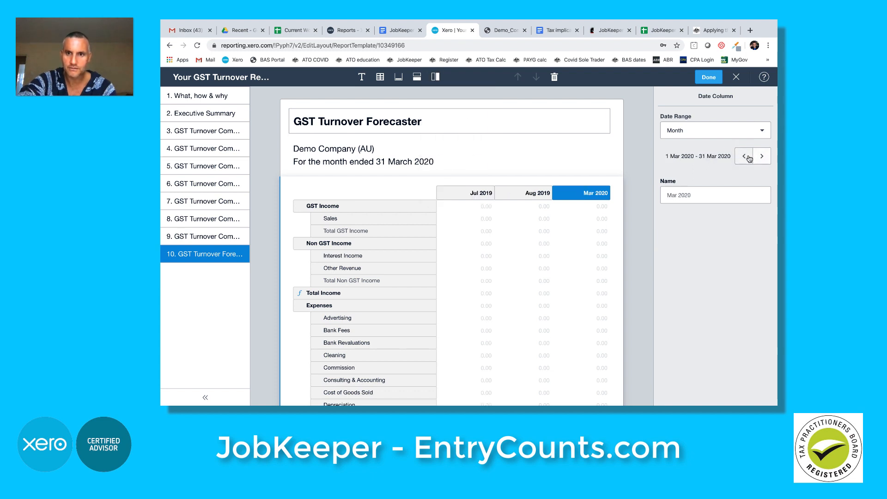
scroll(492, 243, right, 2)
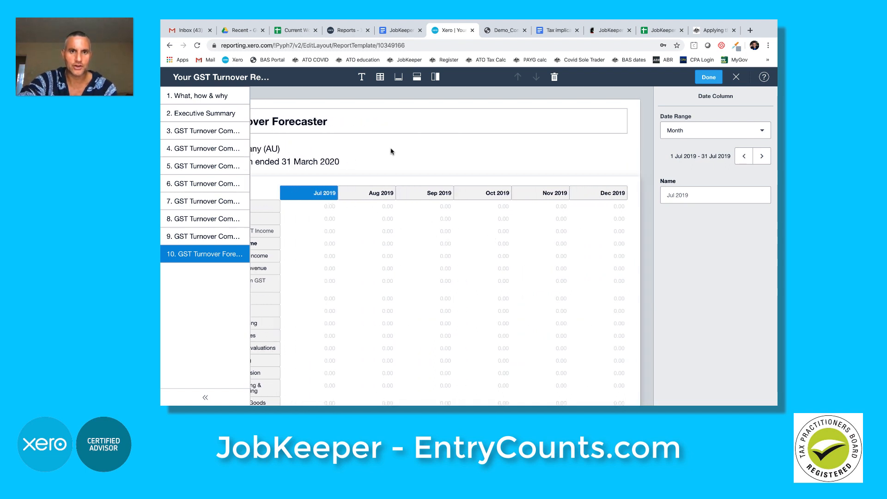
Step: Add a formula column to the forecaster and place it directly after the Jul 2019 column
click(435, 77)
click(446, 137)
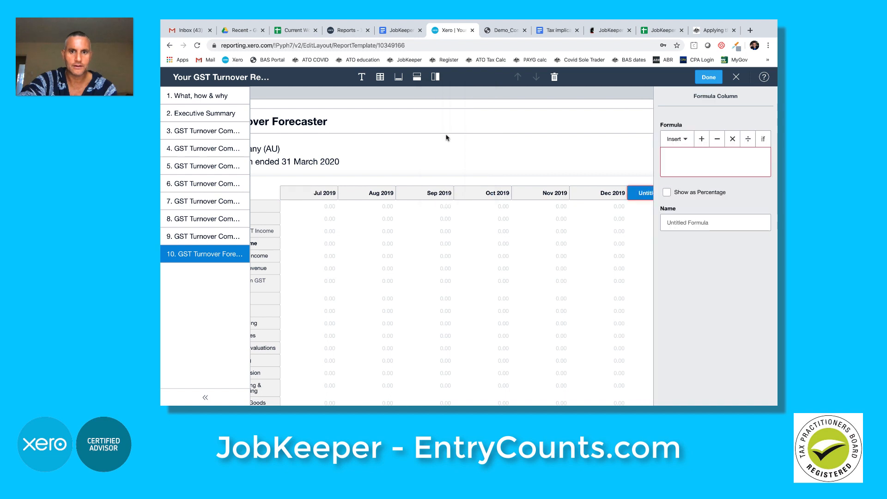
drag(642, 194, 360, 199)
click(693, 161)
click(676, 139)
click(677, 162)
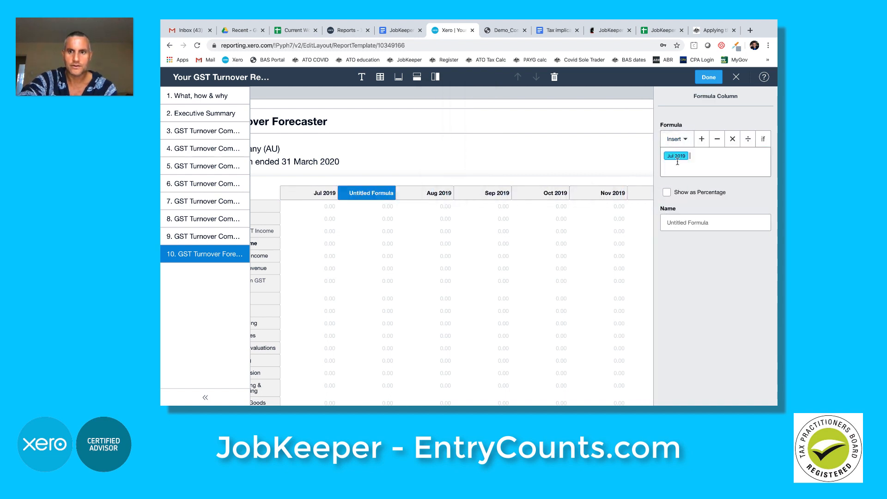
key(BackSpace)
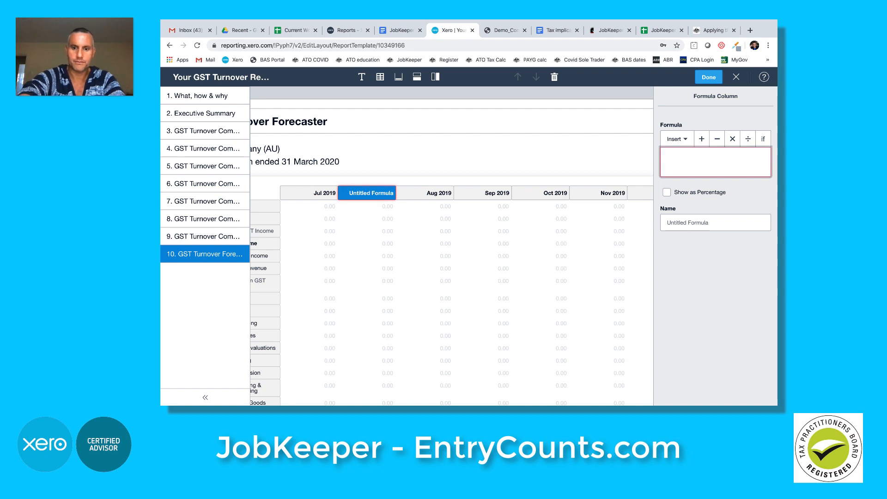
Step: Set the new column's formula to (Jul 2019 *-0.5) and name the column July decline
click(676, 139)
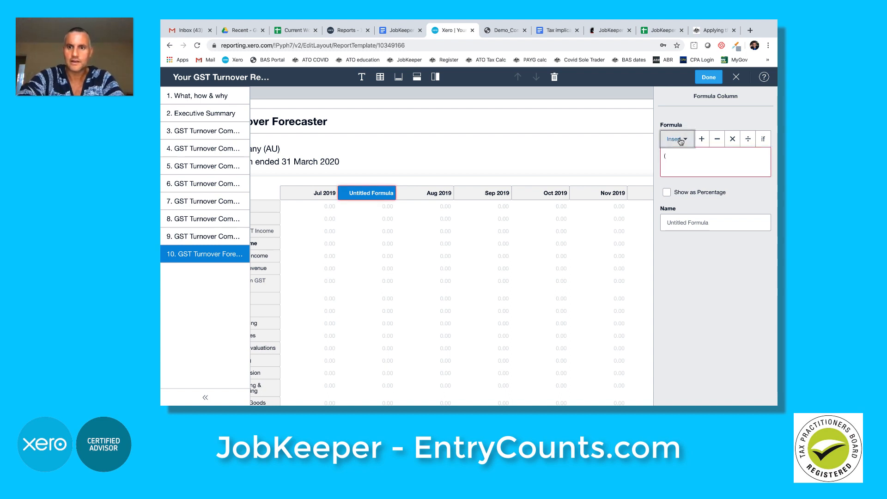
click(677, 162)
click(734, 140)
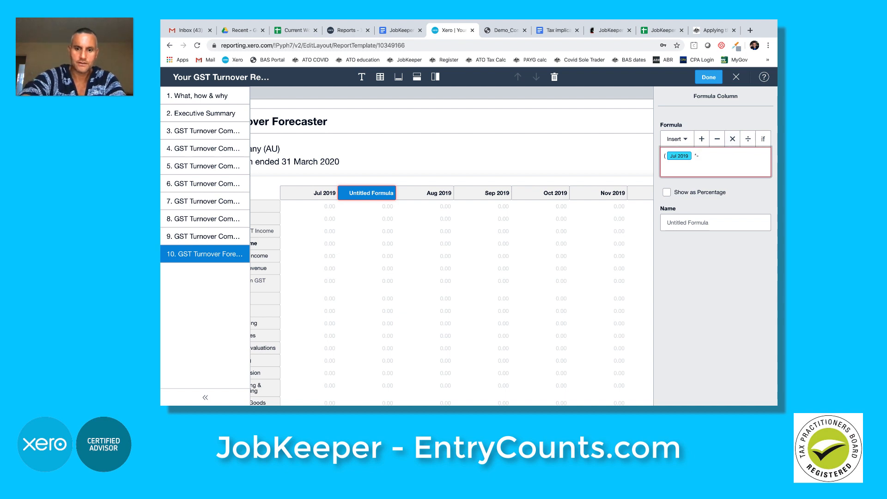
text(-0.5))
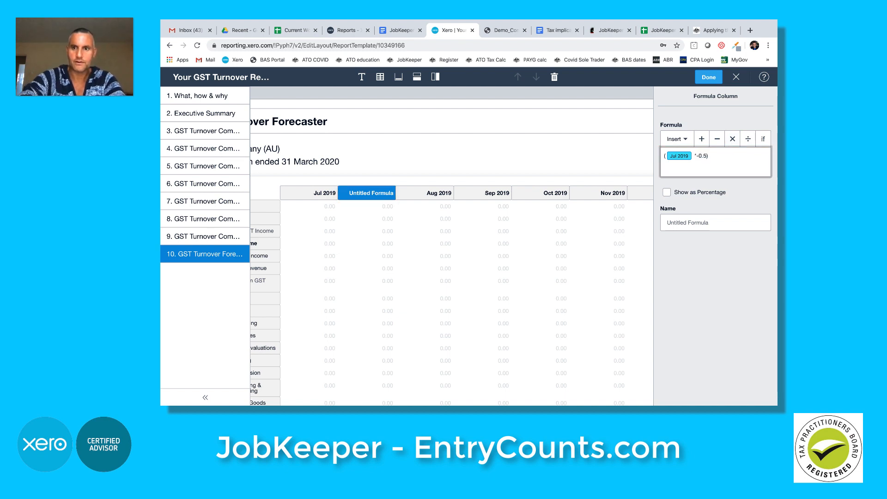
key(Tab)
key(Tab)
text(J)
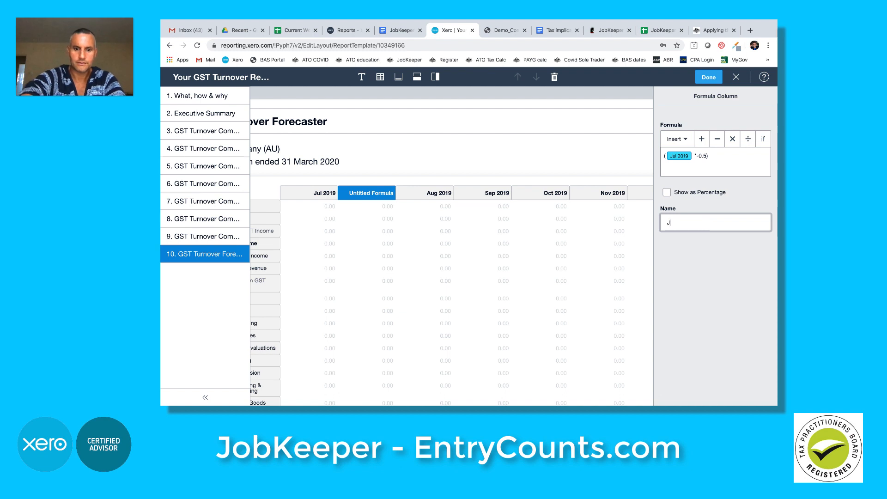
text(uly decline)
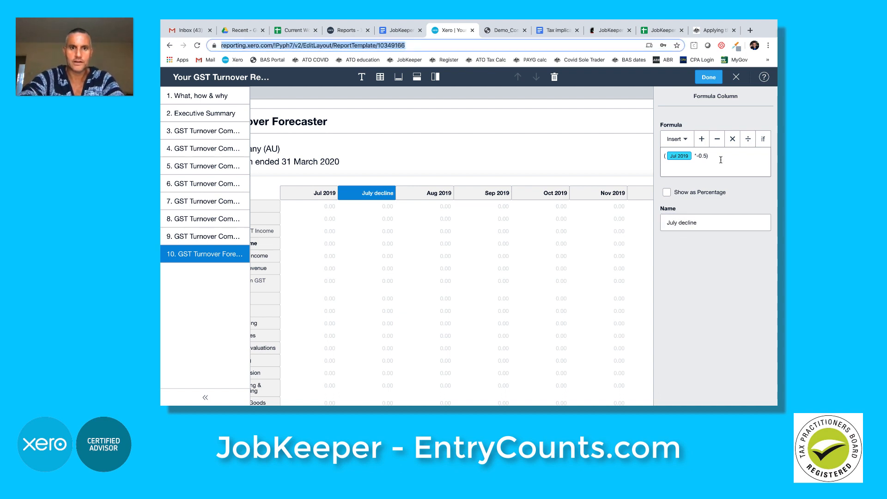
Step: Add another formula column to the forecaster and place it directly after the Aug 2019 column
click(452, 194)
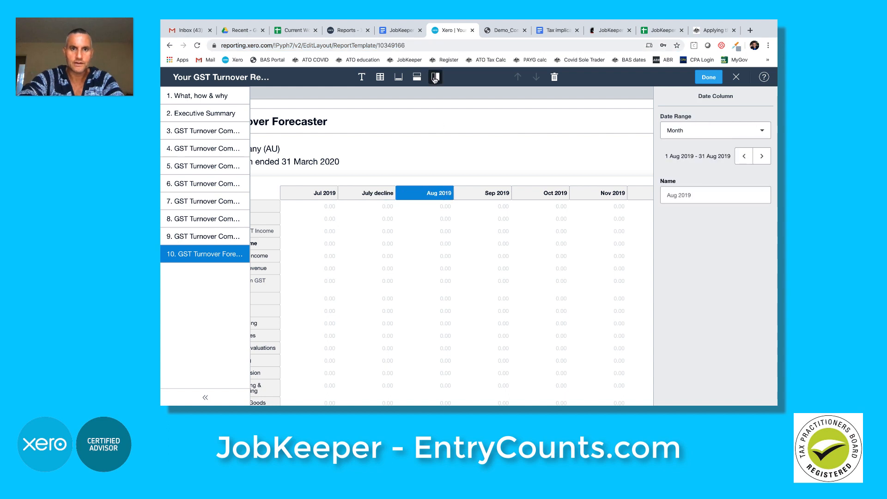
click(435, 77)
click(446, 139)
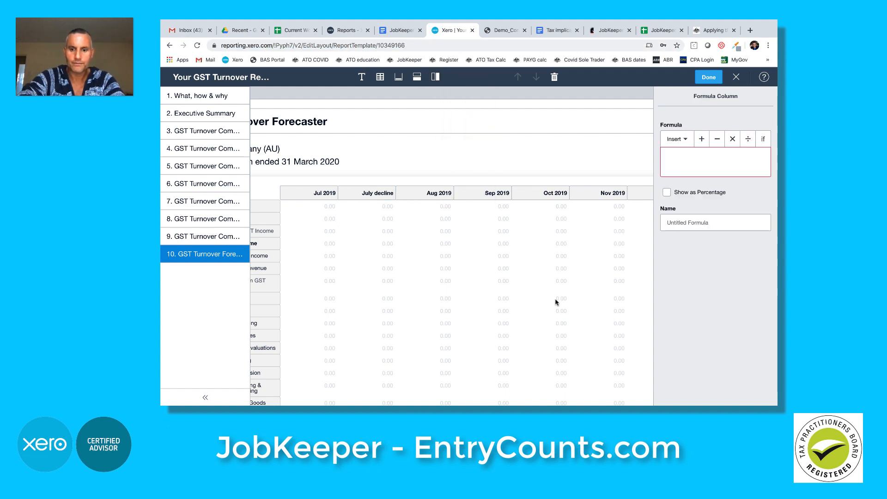
click(545, 193)
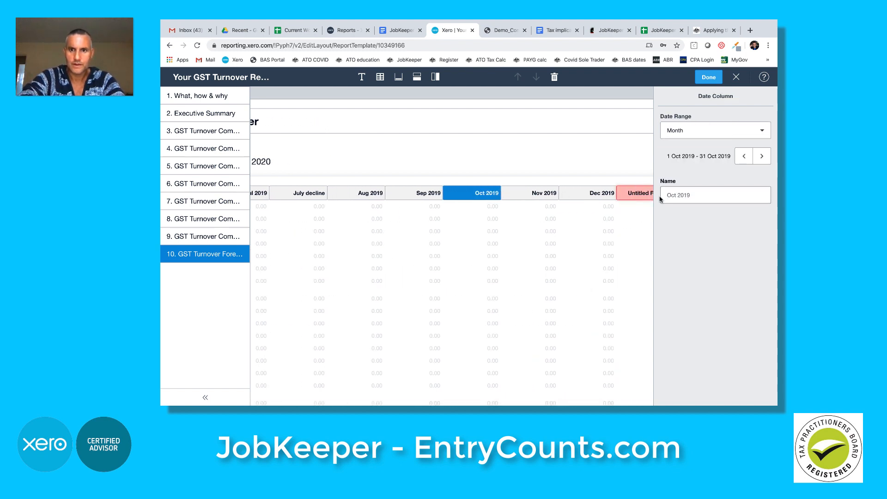
click(639, 193)
drag(640, 193, 432, 198)
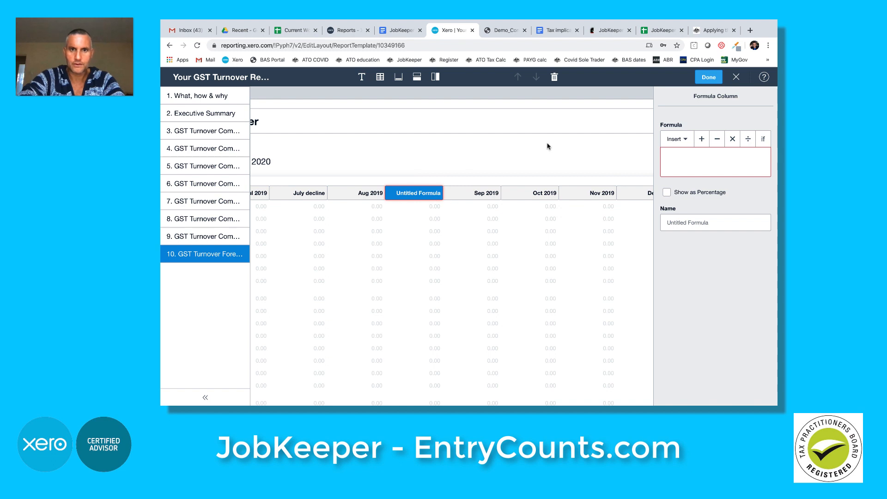
Step: Set the new column's formula to (Aug 2019 *-0.4)
click(676, 139)
click(684, 181)
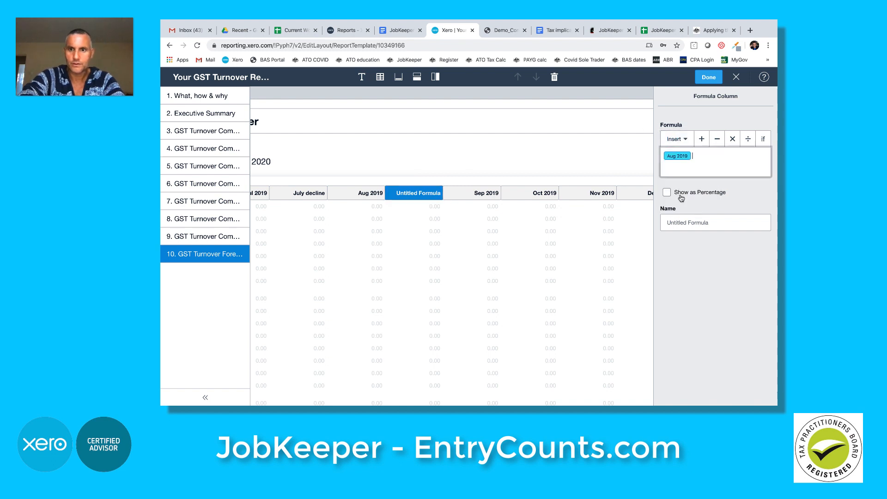
key(BackSpace)
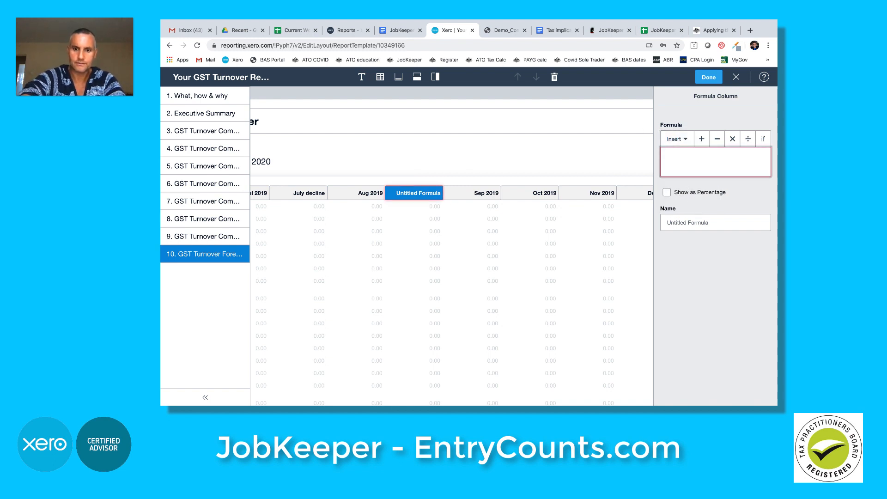
click(676, 139)
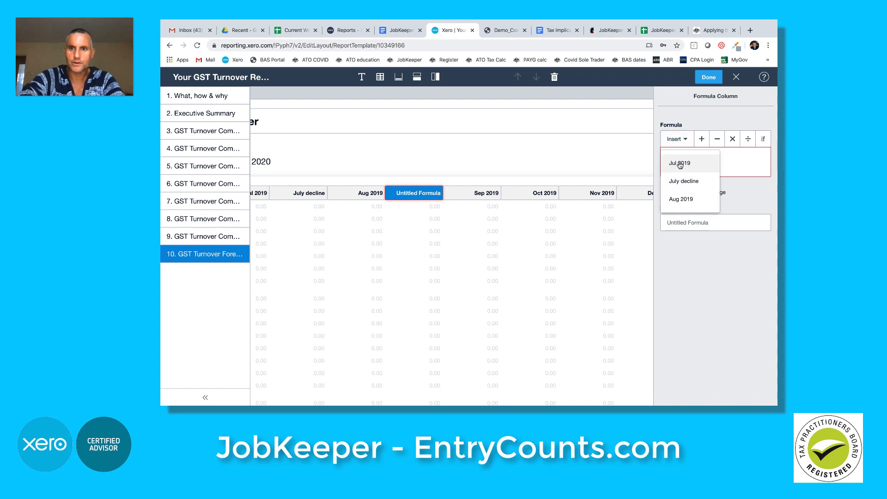
click(681, 197)
click(732, 139)
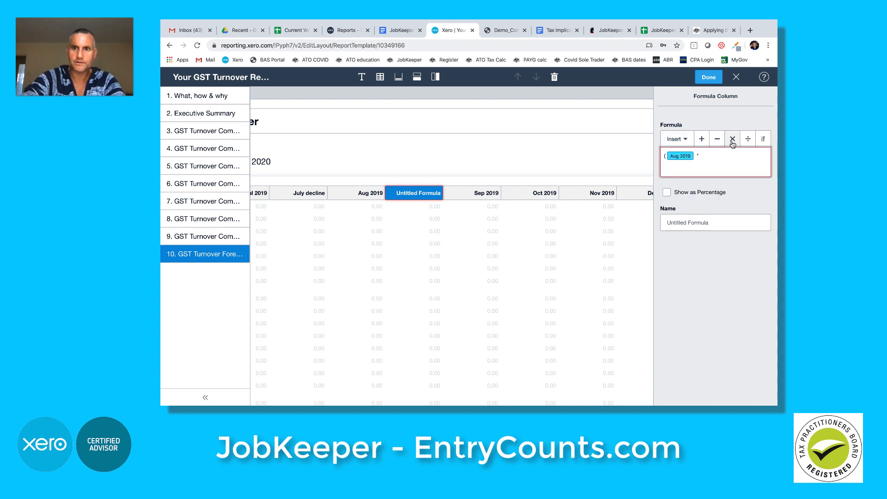
text(-0)
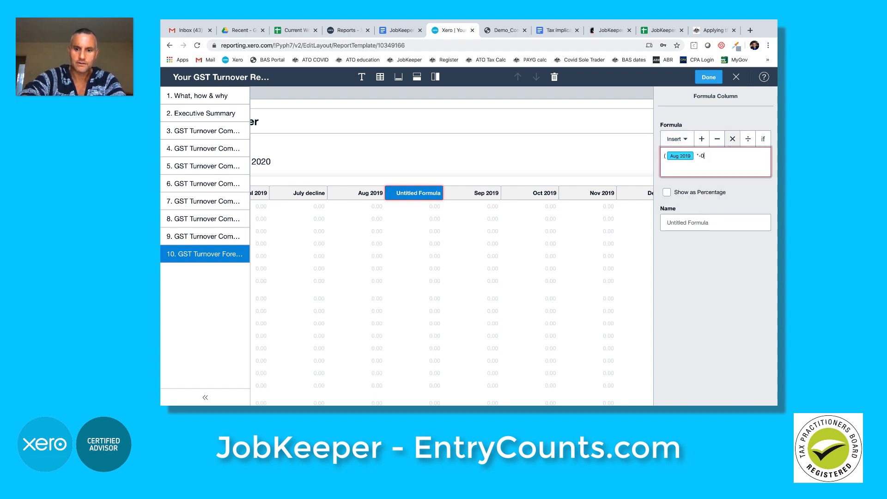
text(.4))
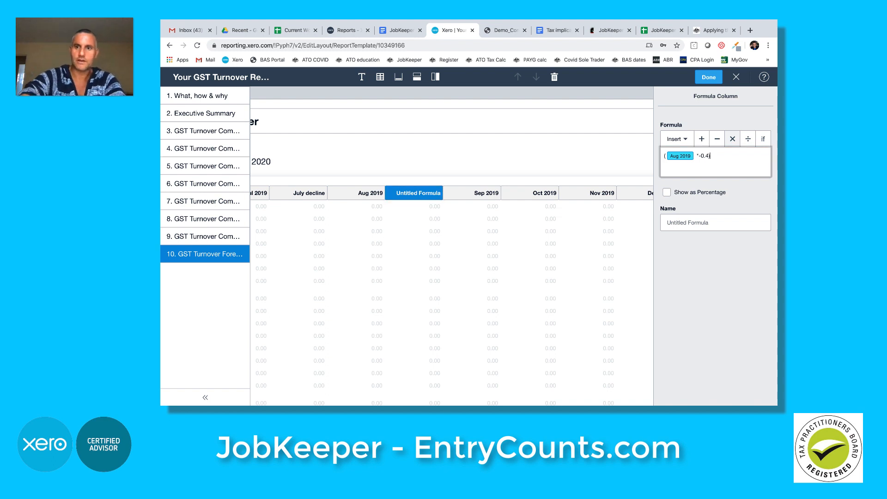
Step: Name the formula column August Decline, then finish the layout edit and review the resulting forecaster report
key(Tab)
key(Tab)
text(A)
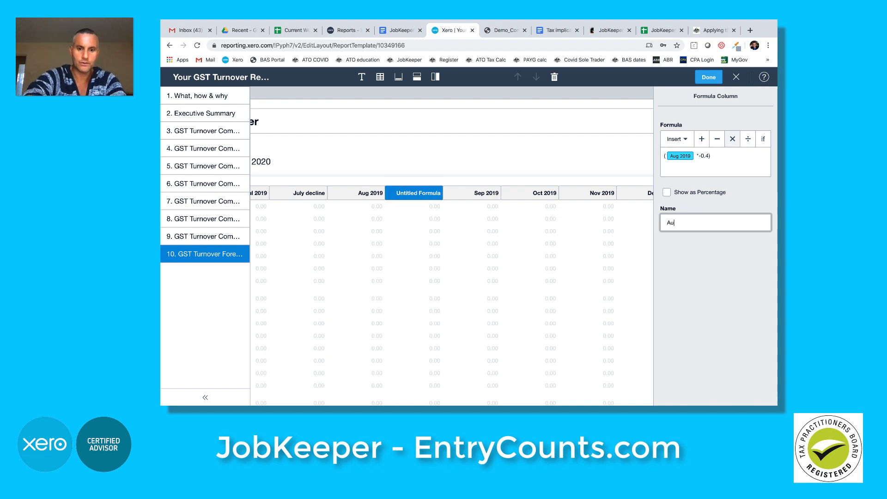
text(ugust Decl)
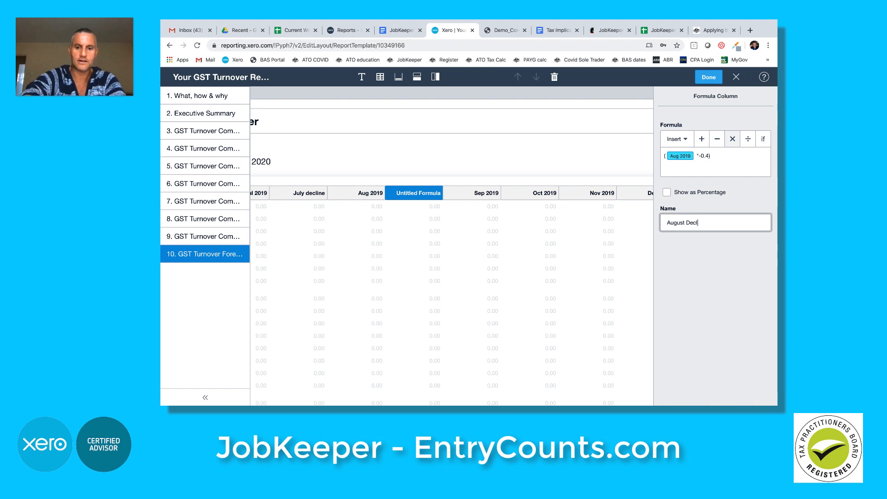
text(ine)
key(Tab)
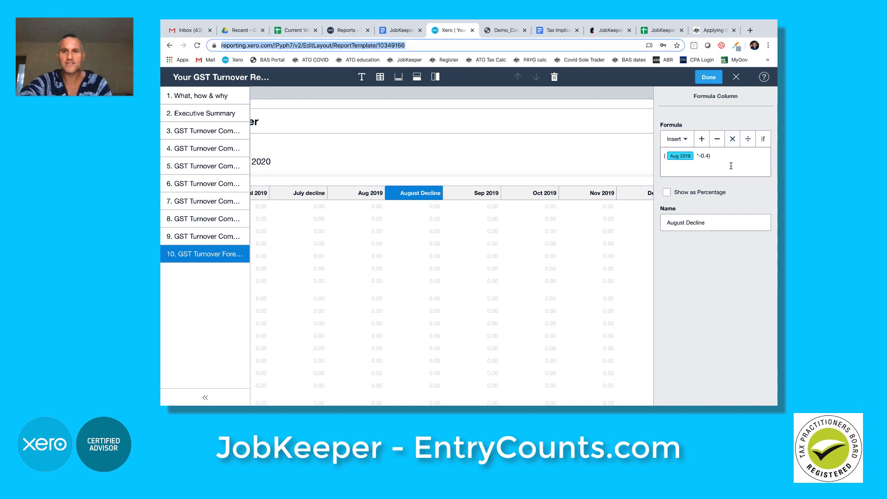
click(708, 83)
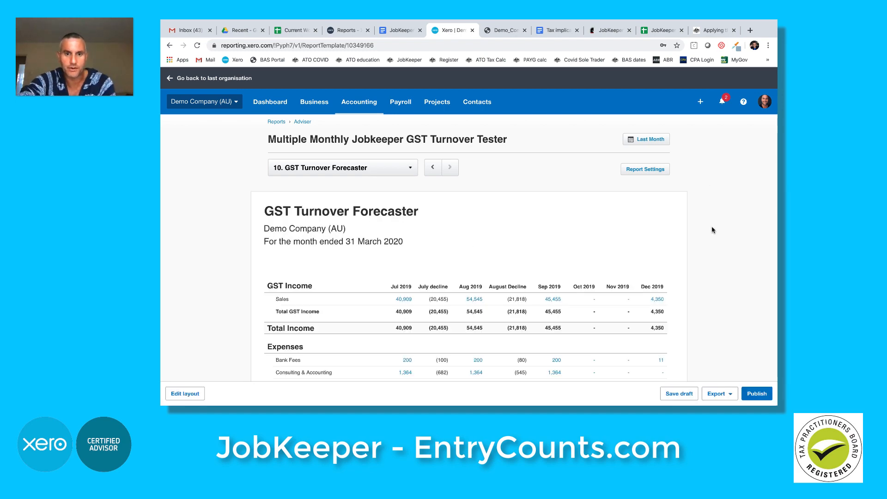
scroll(715, 230, down, 2)
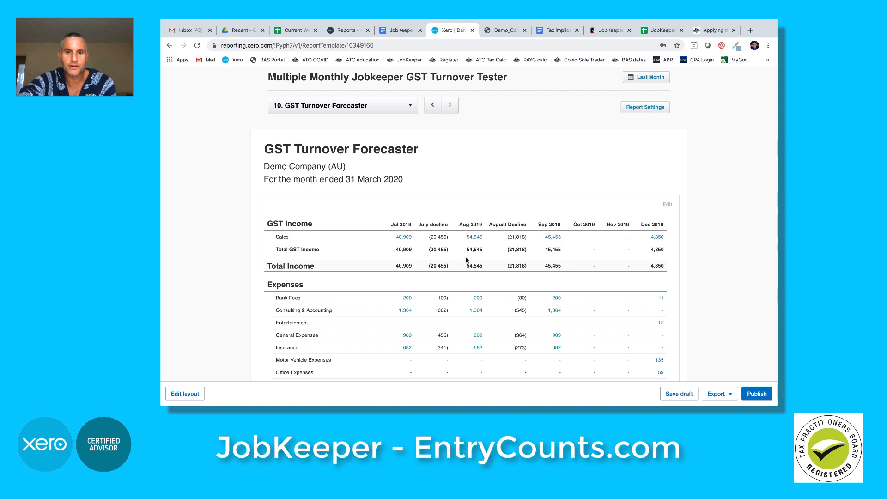
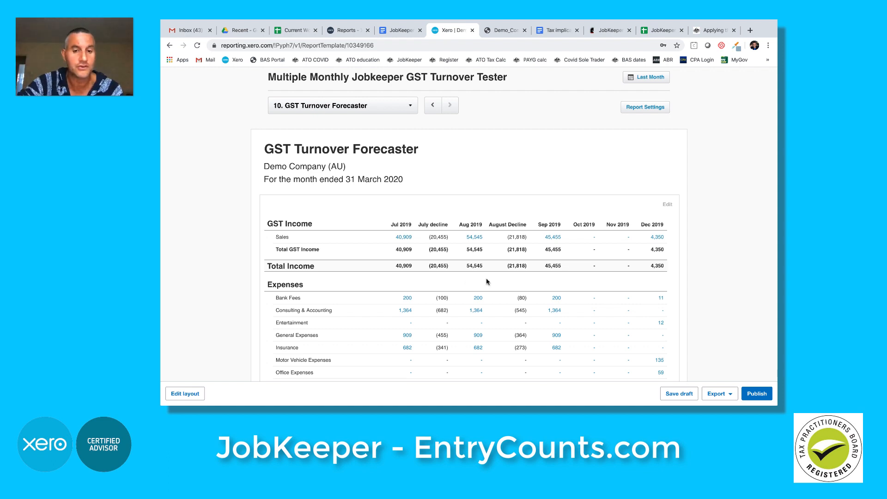
Step: Switch to the practice's report templates and open the Multiple Monthly Jobkeeper GST Turnover Tester template's GST Turnover Forecaster for layout editing
click(338, 29)
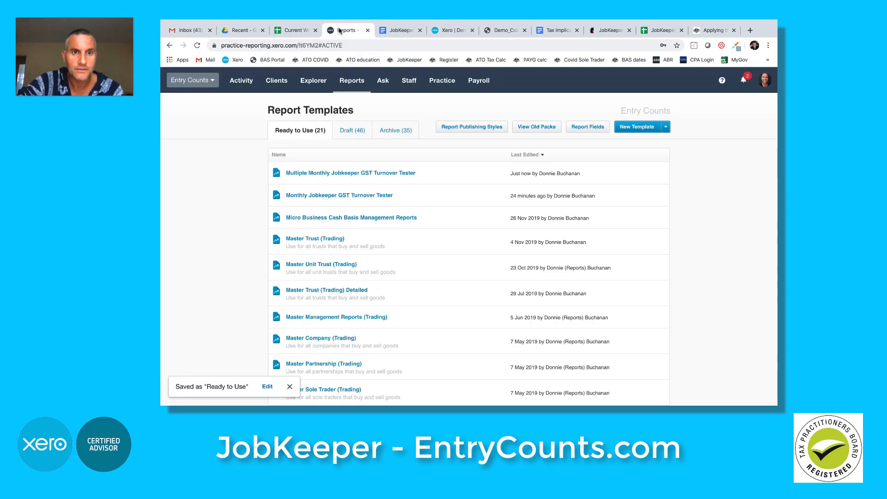
click(339, 173)
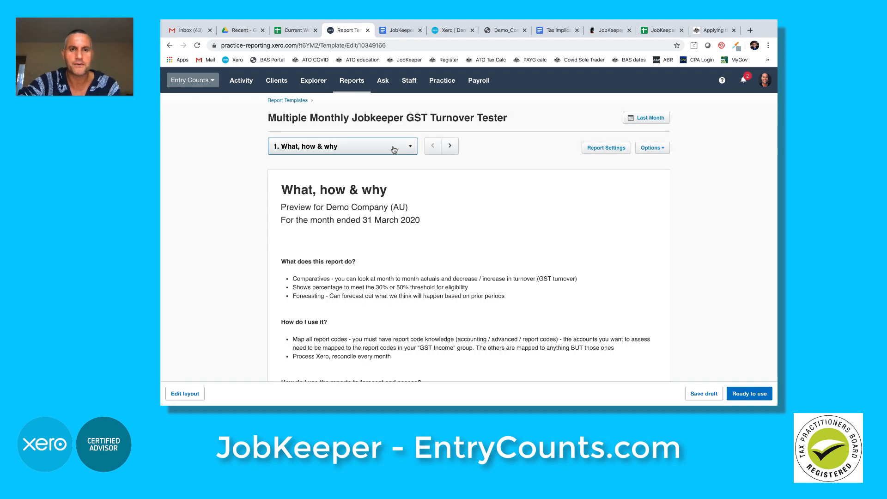
click(393, 146)
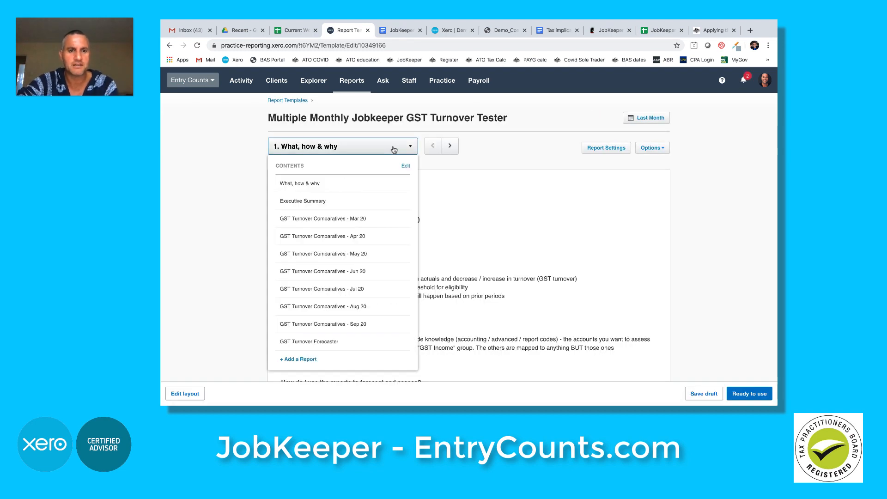
click(343, 343)
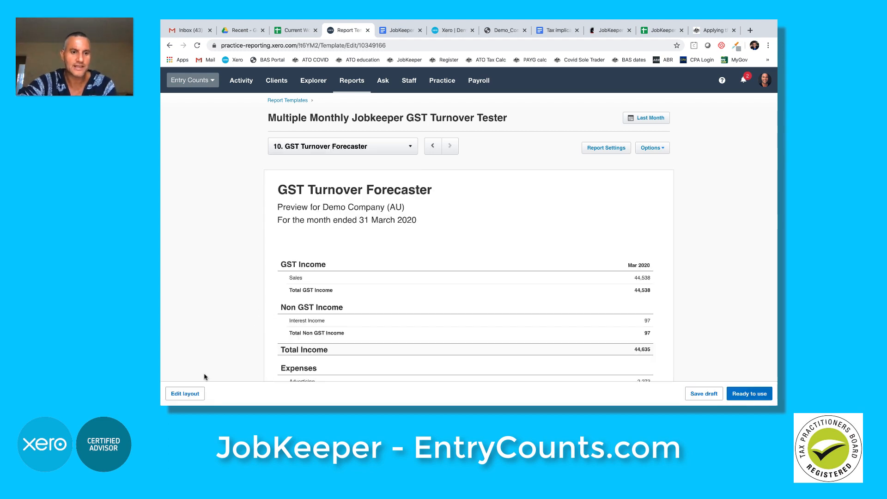
click(194, 394)
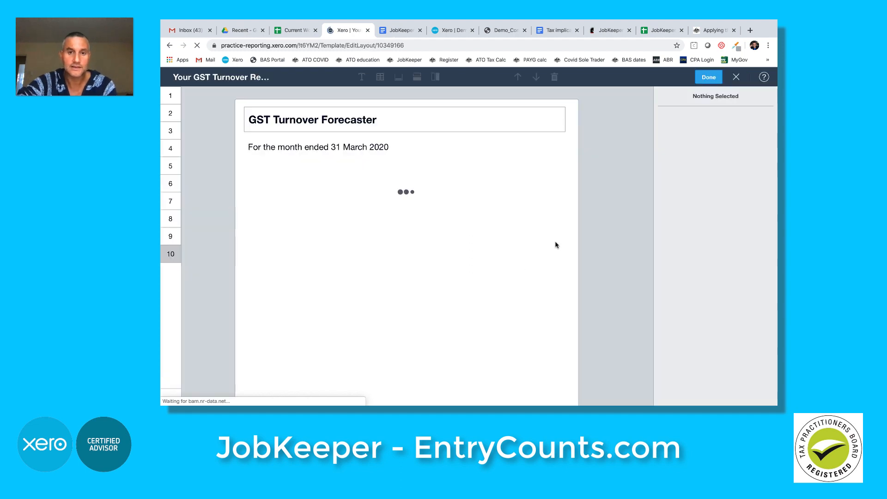
Step: Add a formula column after Mar 2020 in the template's forecaster with the formula (Mar 2020 *-0.5)
click(582, 184)
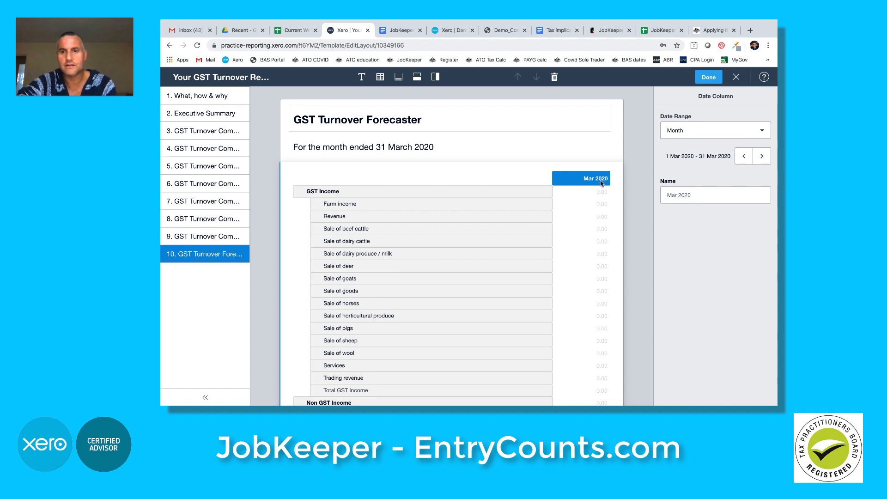
click(435, 77)
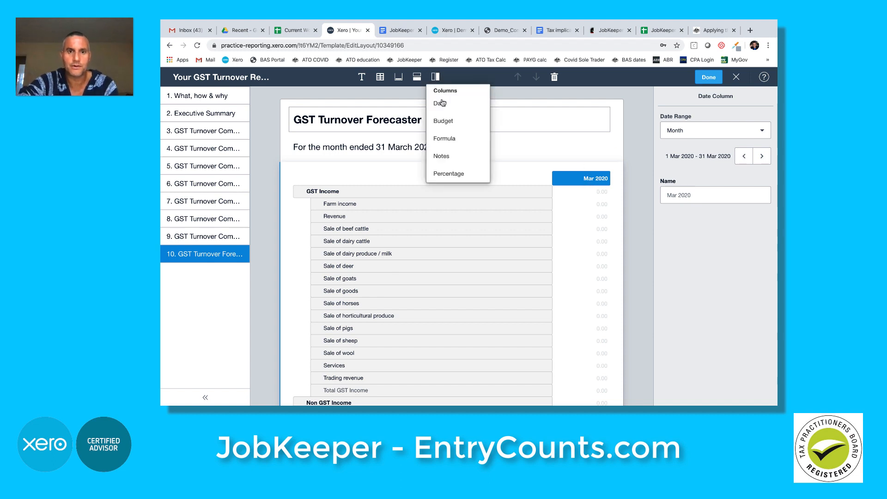
click(447, 136)
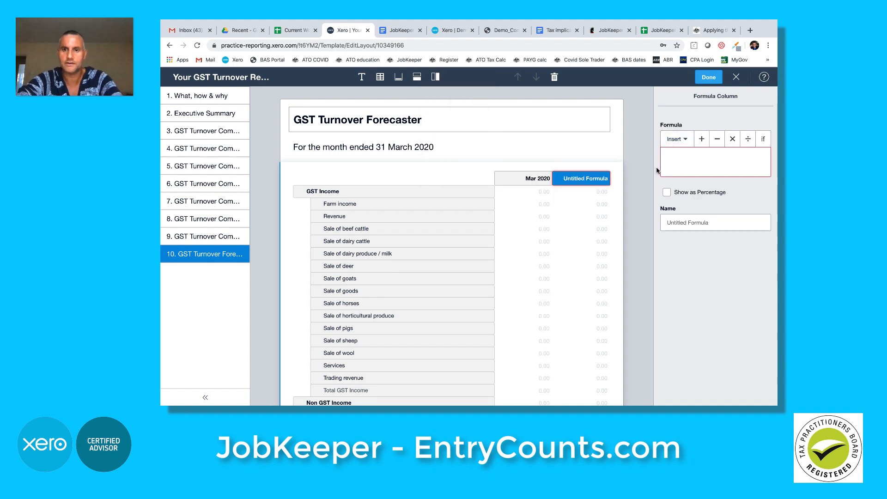
click(665, 155)
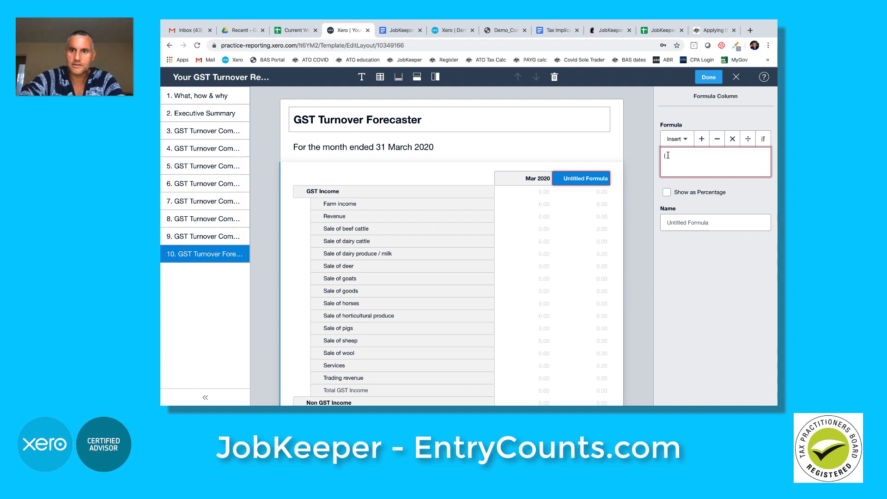
click(676, 139)
click(673, 159)
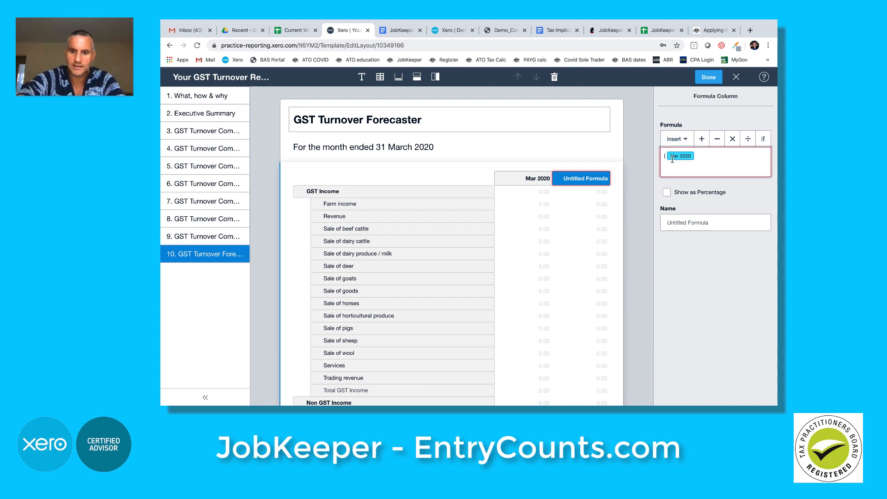
click(732, 140)
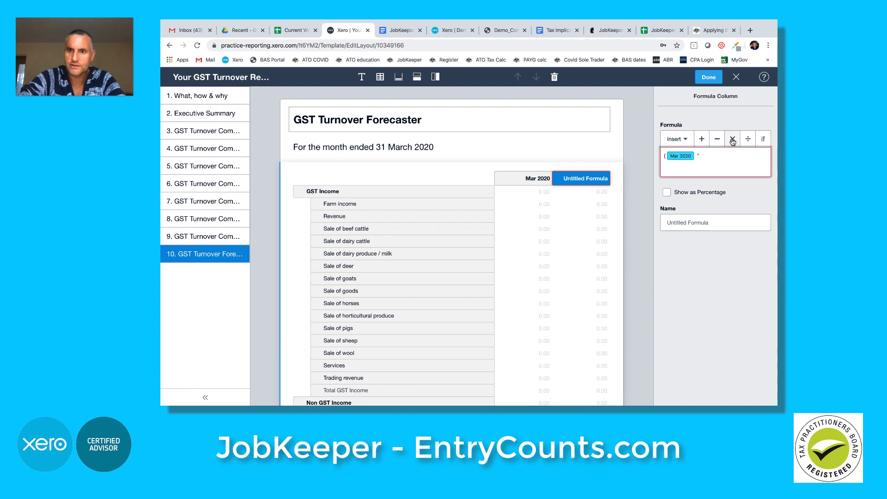
text(-0.)
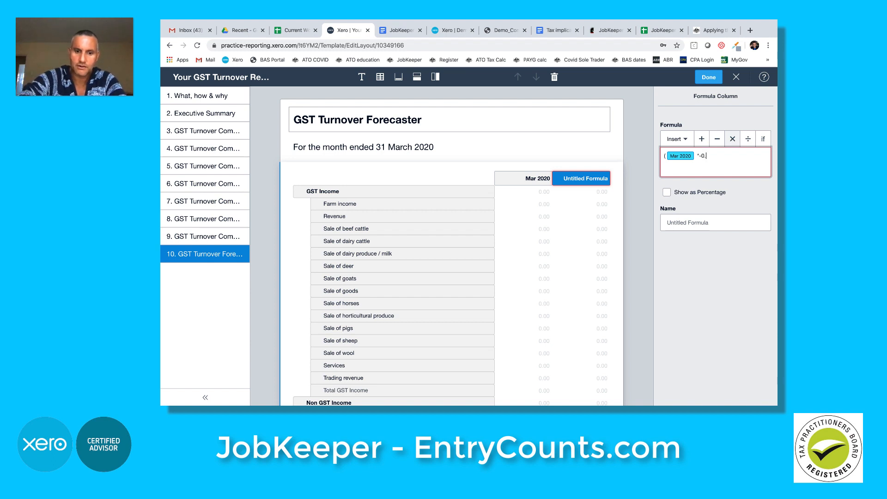
text(5))
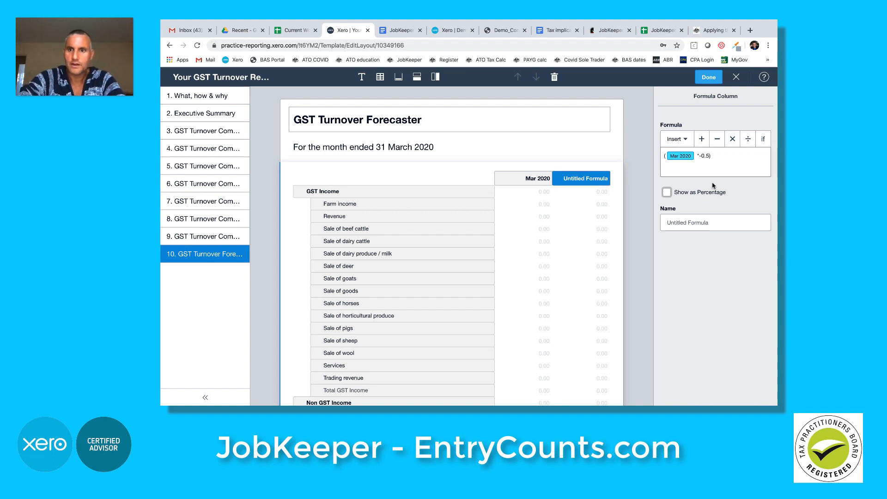
Step: Name the template's new formula column 50% Decline
click(687, 223)
text(50%)
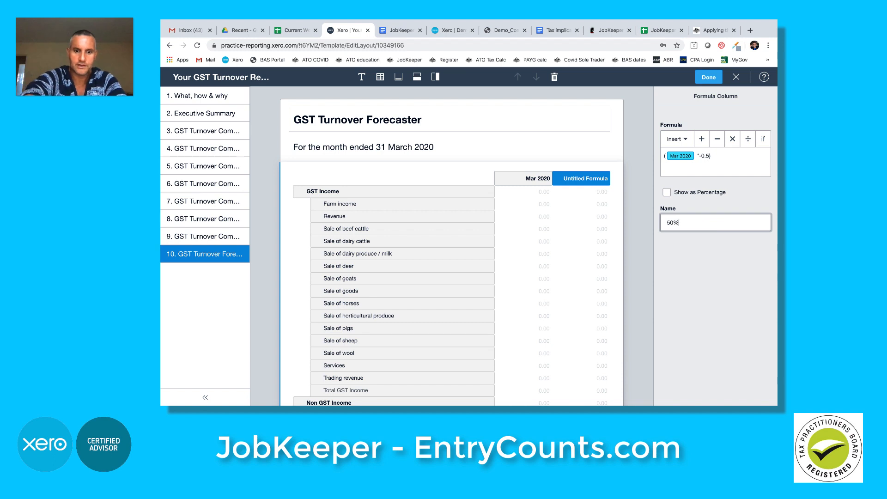
text( Decline)
key(Tab)
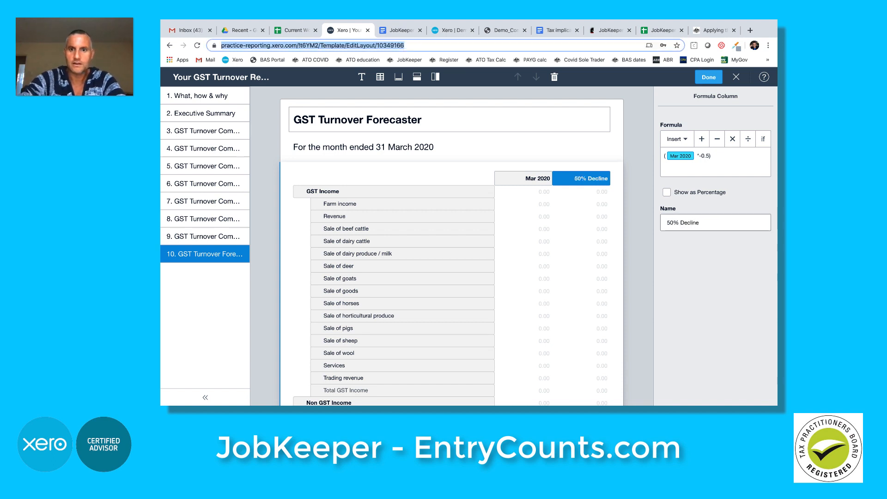
Step: Add a second formula column to the template's forecaster that divides 50% Decline by Mar 2020
click(436, 77)
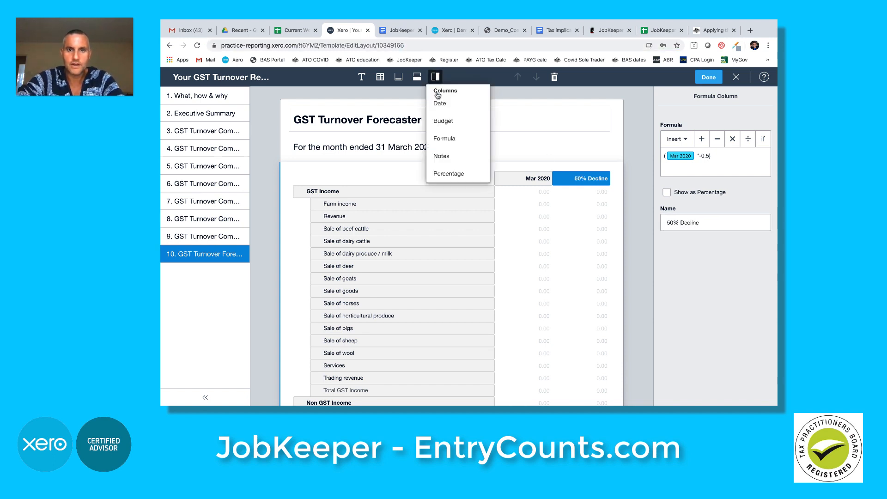
click(450, 139)
click(689, 138)
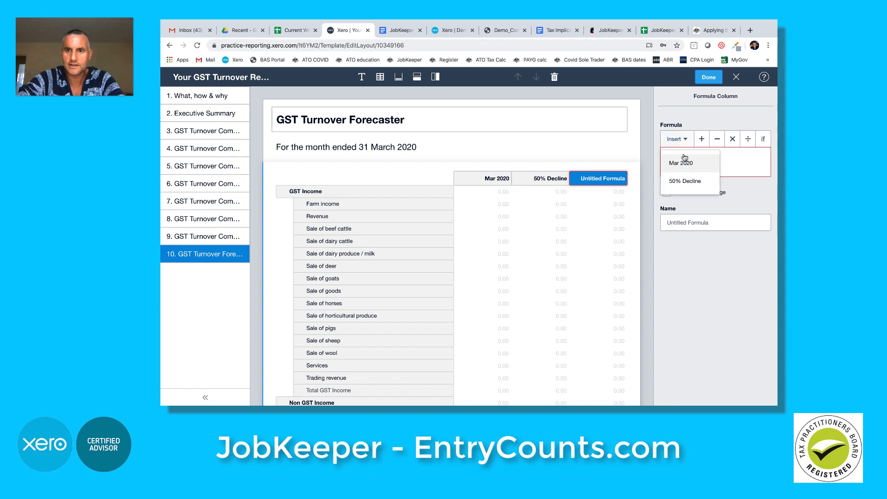
click(686, 181)
click(748, 138)
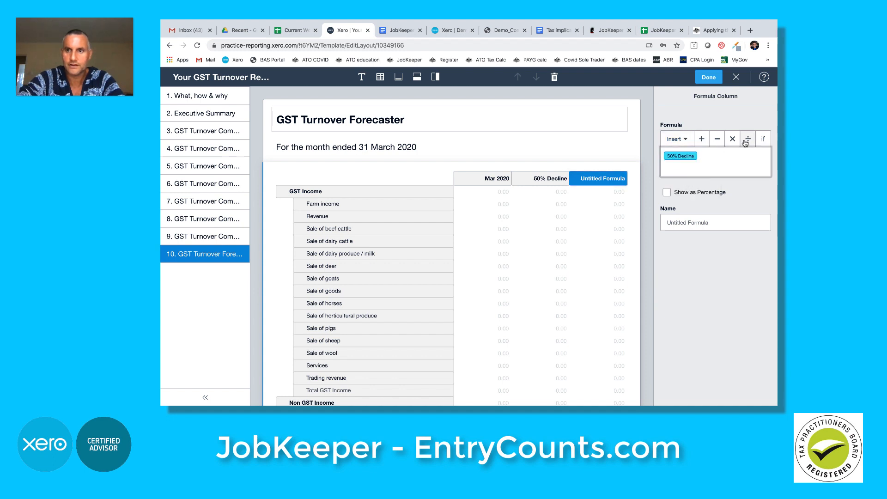
click(689, 139)
click(687, 165)
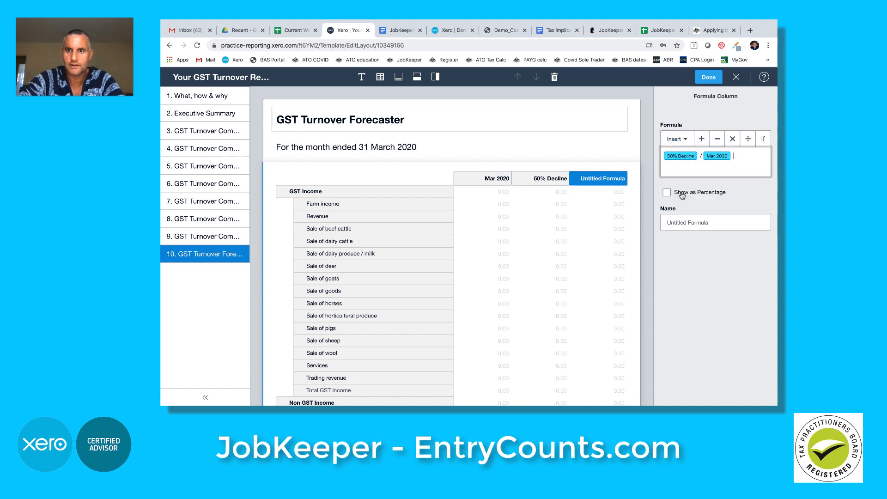
Step: Show the second formula column as a percentage and name it Decline
click(666, 192)
triple_click(687, 222)
text(D)
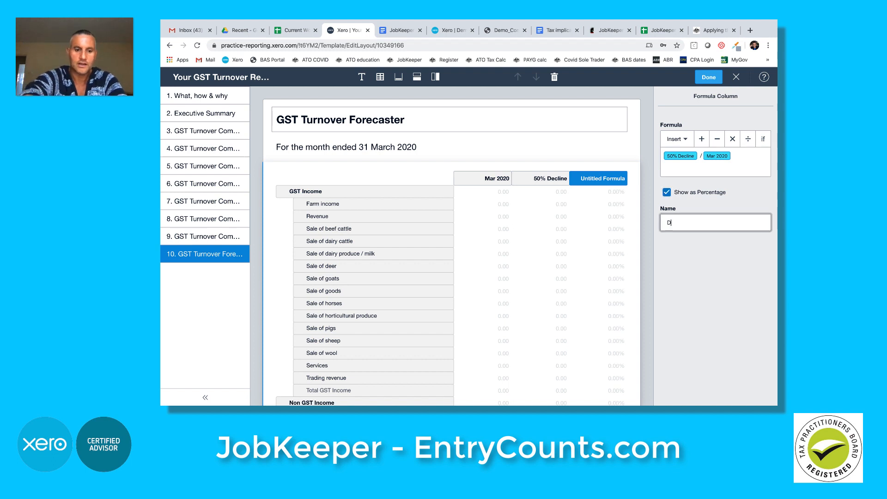
text(ecline)
key(super+l)
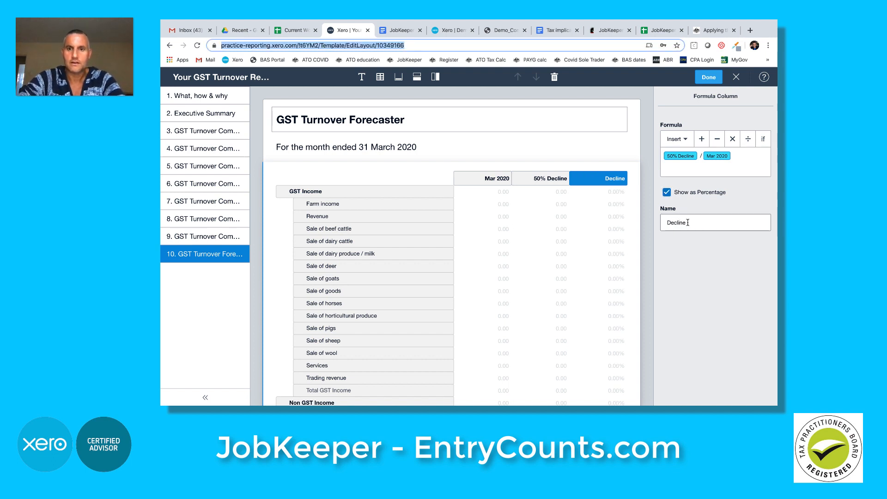
Step: Finish the layout edit and save the Multiple Monthly Jobkeeper GST Turnover Tester template as ready to use
click(708, 78)
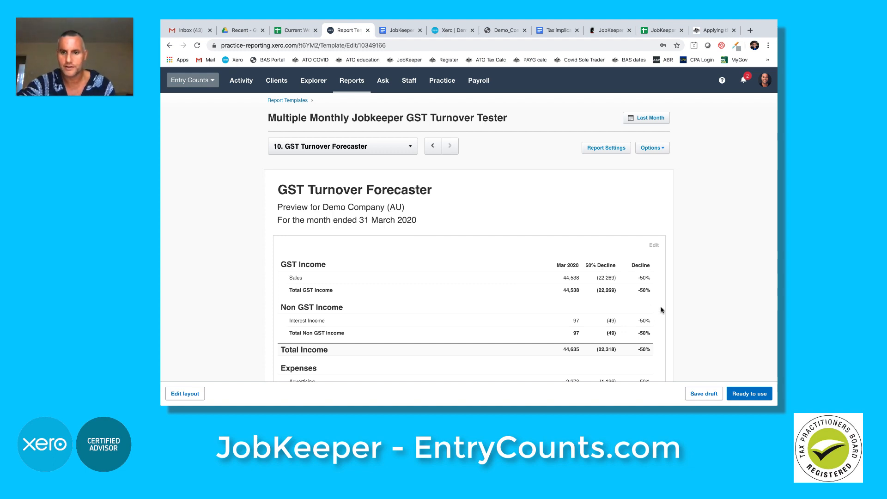
click(747, 393)
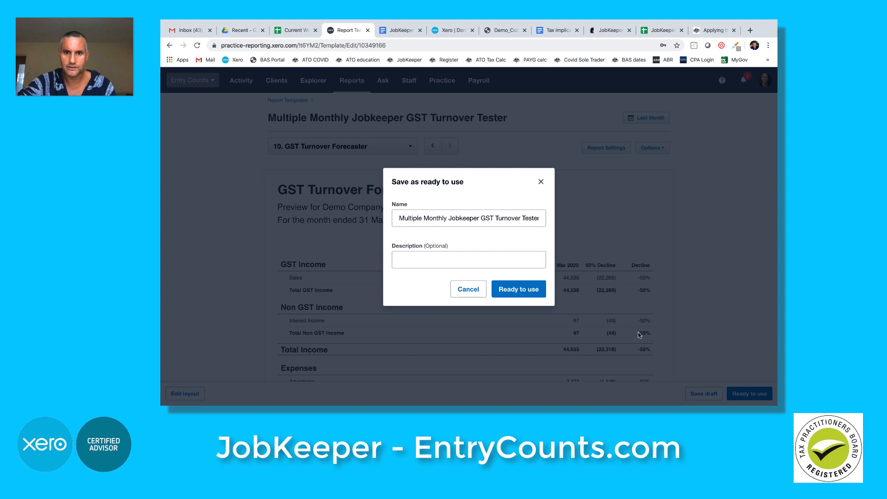
click(521, 291)
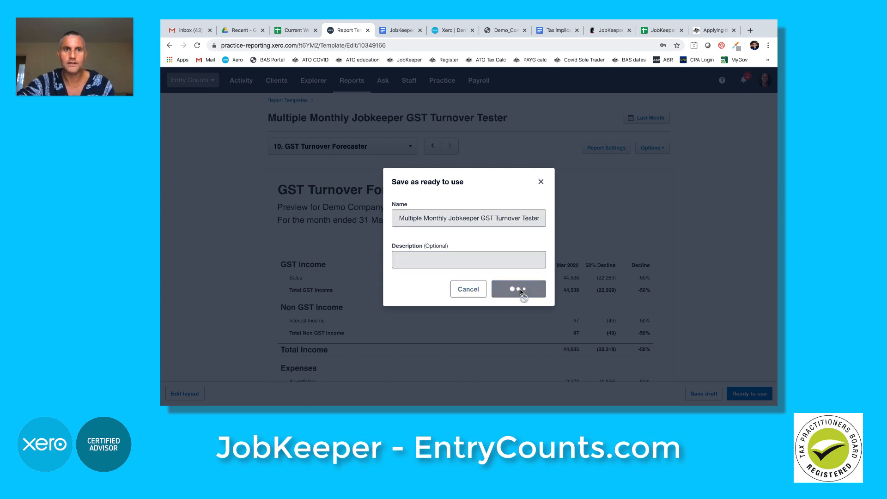